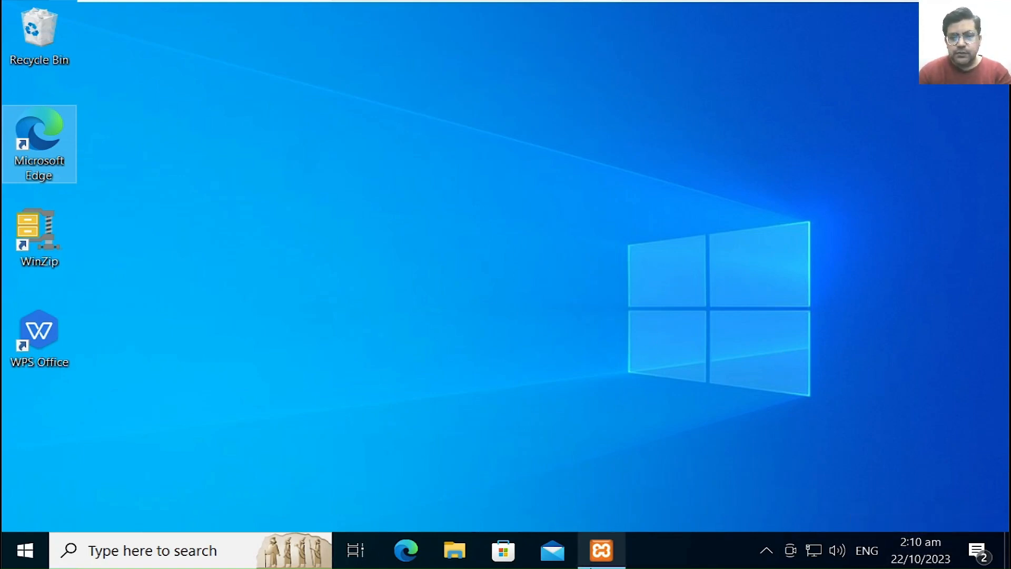
Step: After checking XAMPP, launch Edge and load the Senayan library site at 127.0.0.1/slims92
left_click(604, 559)
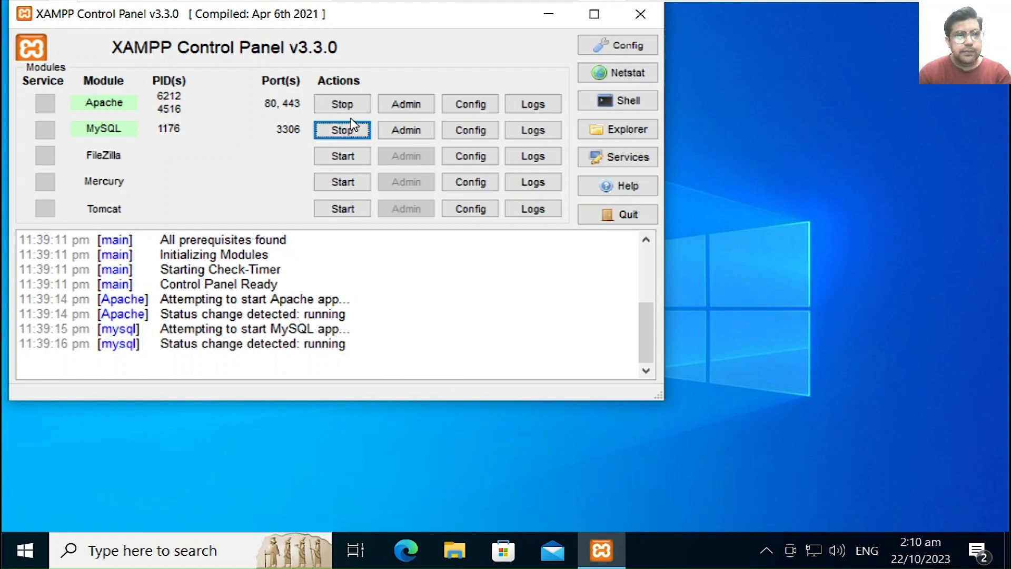
left_click(549, 16)
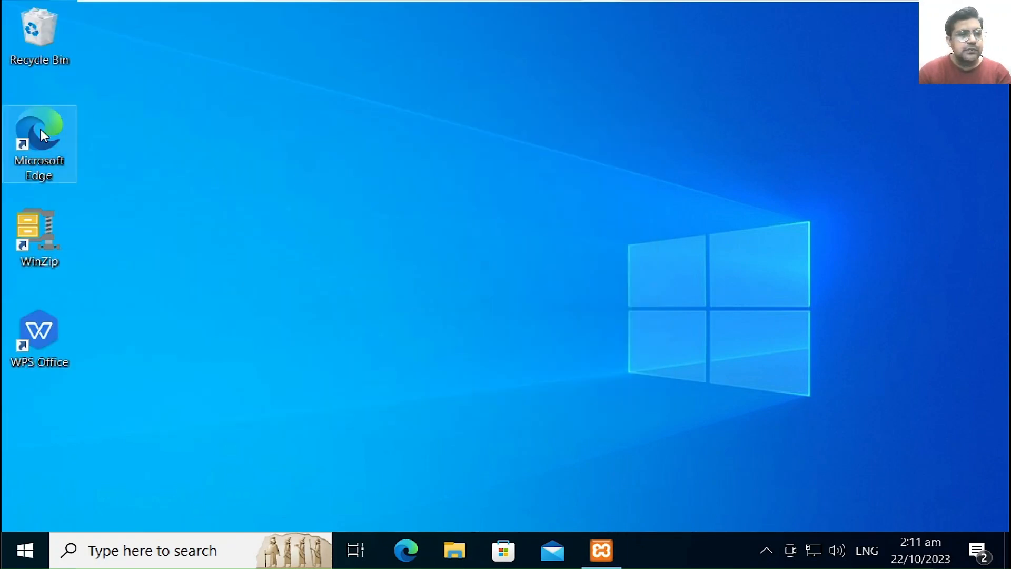
double_click(47, 147)
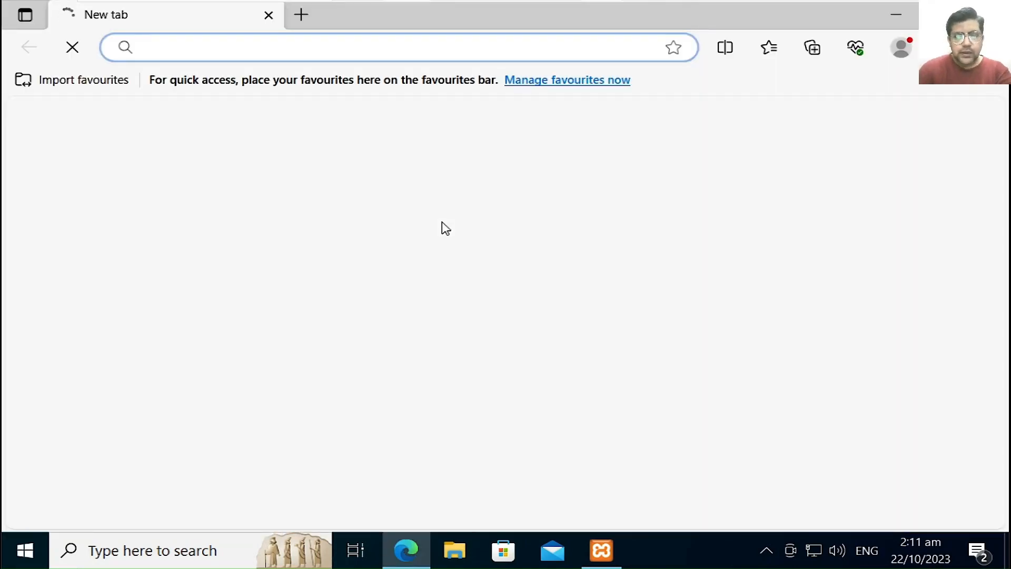
type("12")
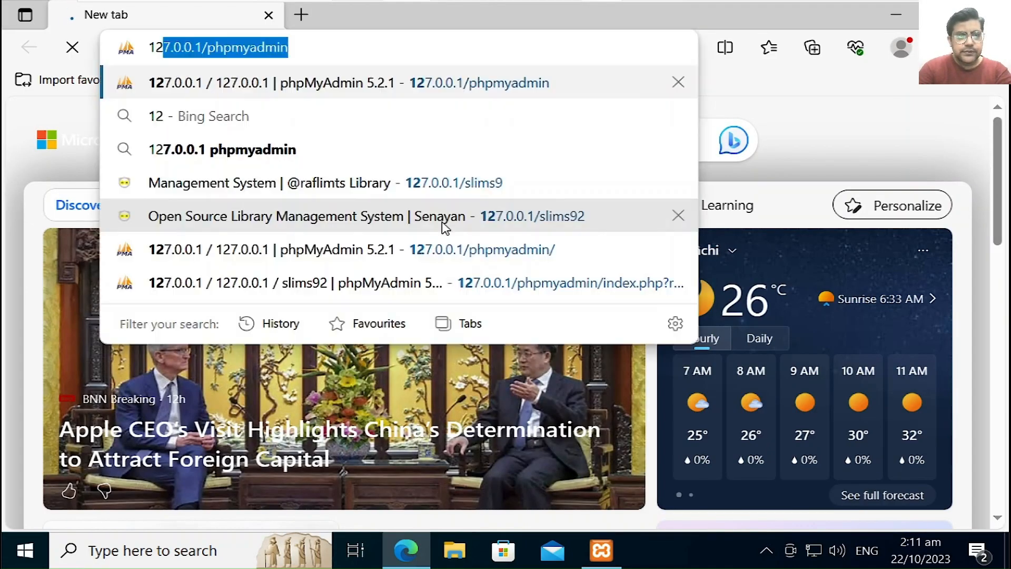
key("Right")
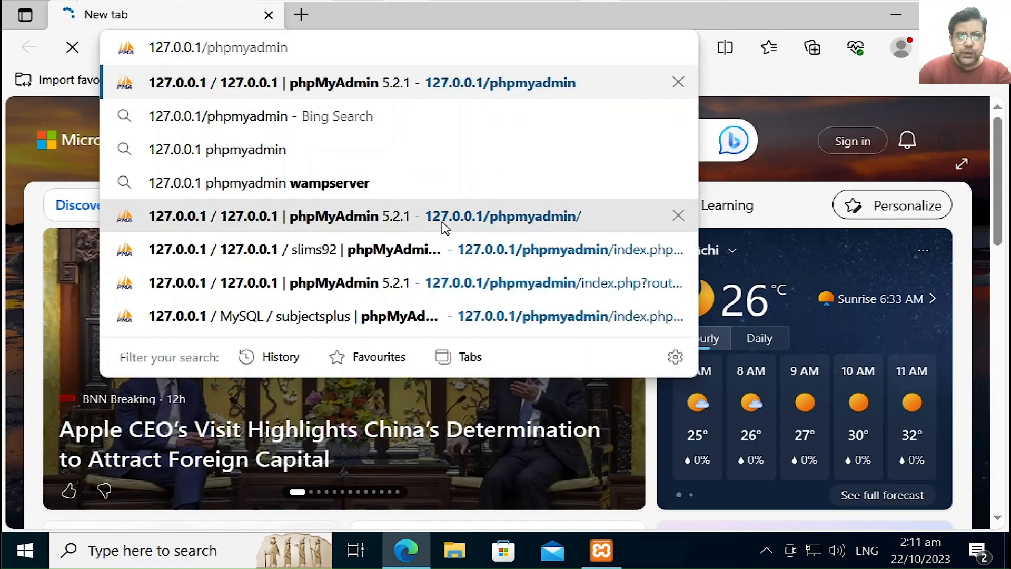
key("BackSpace")
key("BackSpace")
key("BackSpace")
key("BackSpace")
key("BackSpace")
key("BackSpace")
key("BackSpace")
key("BackSpace")
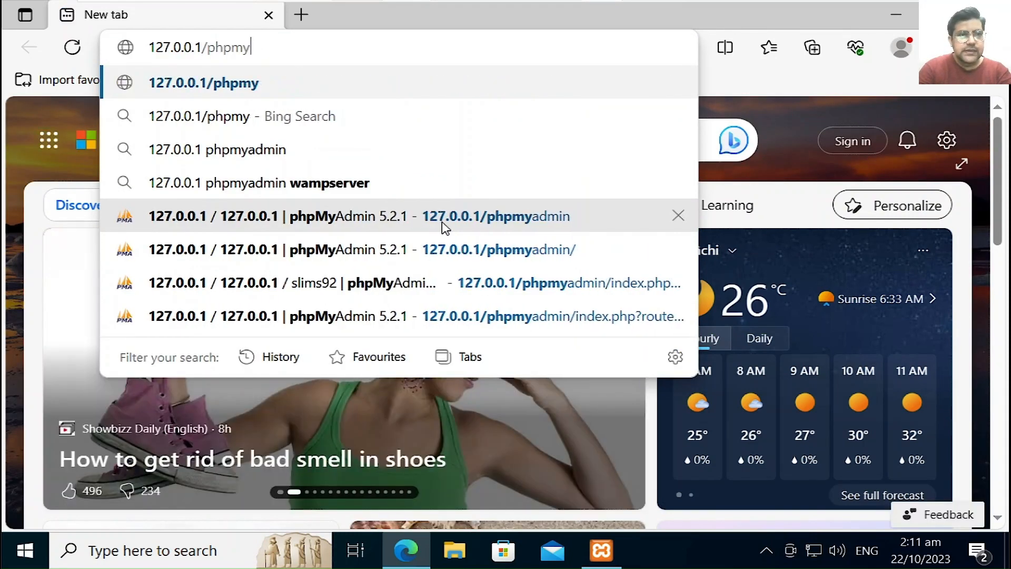
key("BackSpace")
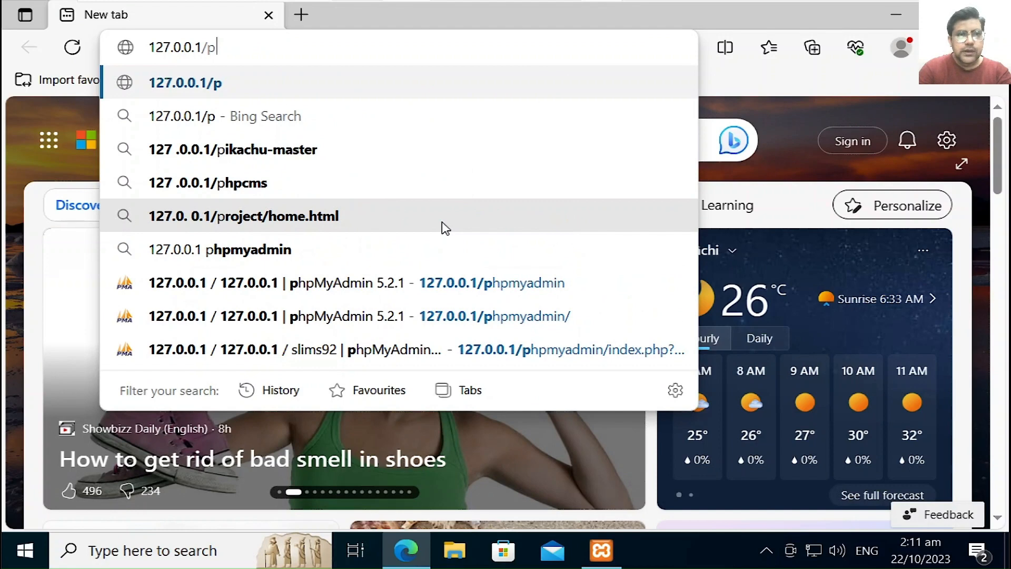
key("BackSpace")
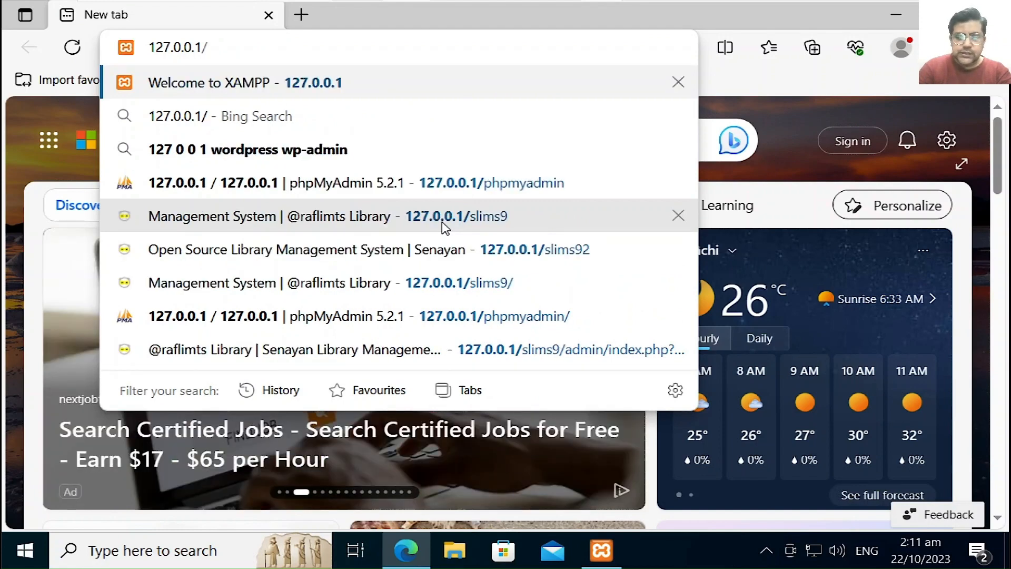
type("slims")
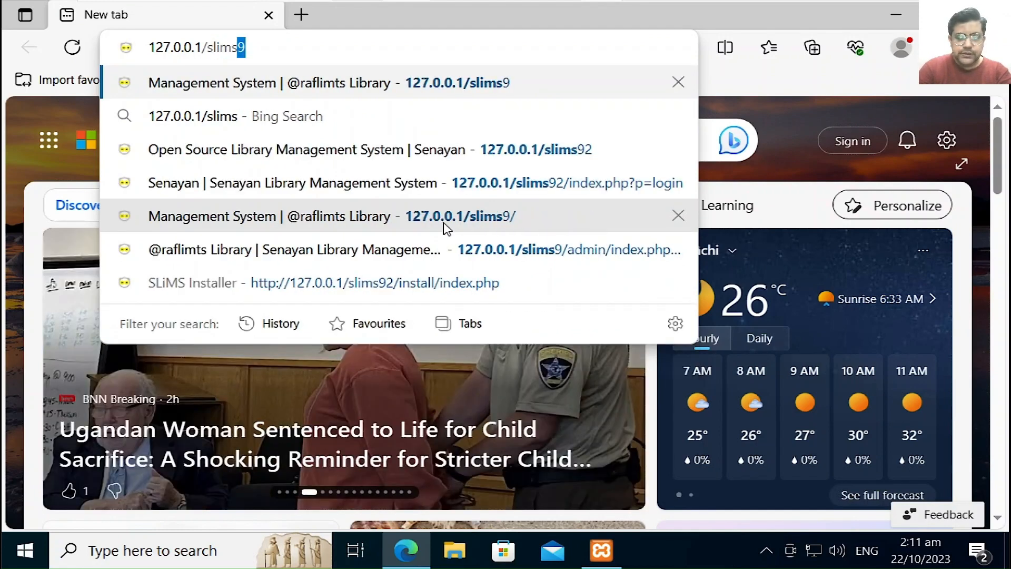
type("92")
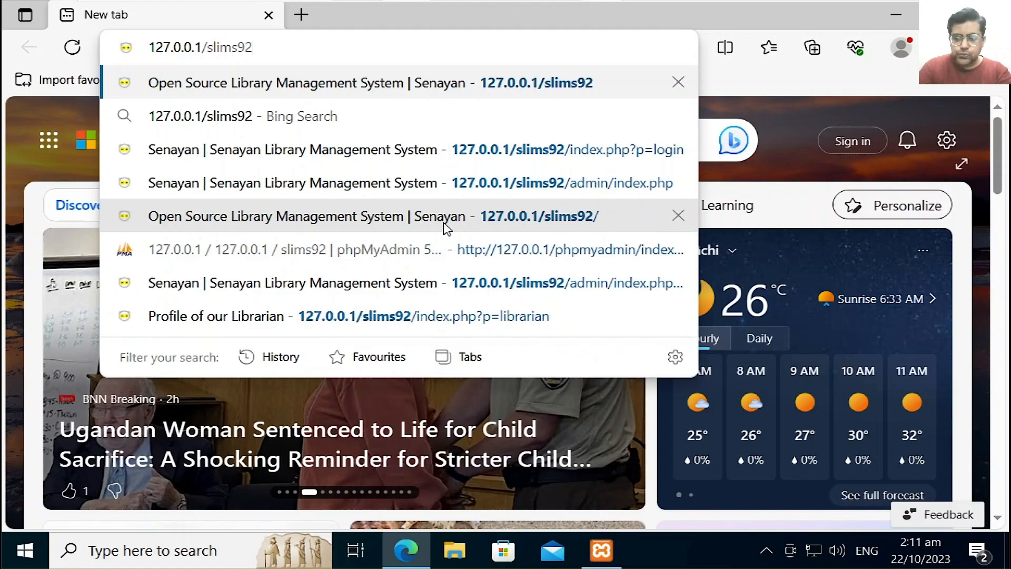
key("Return")
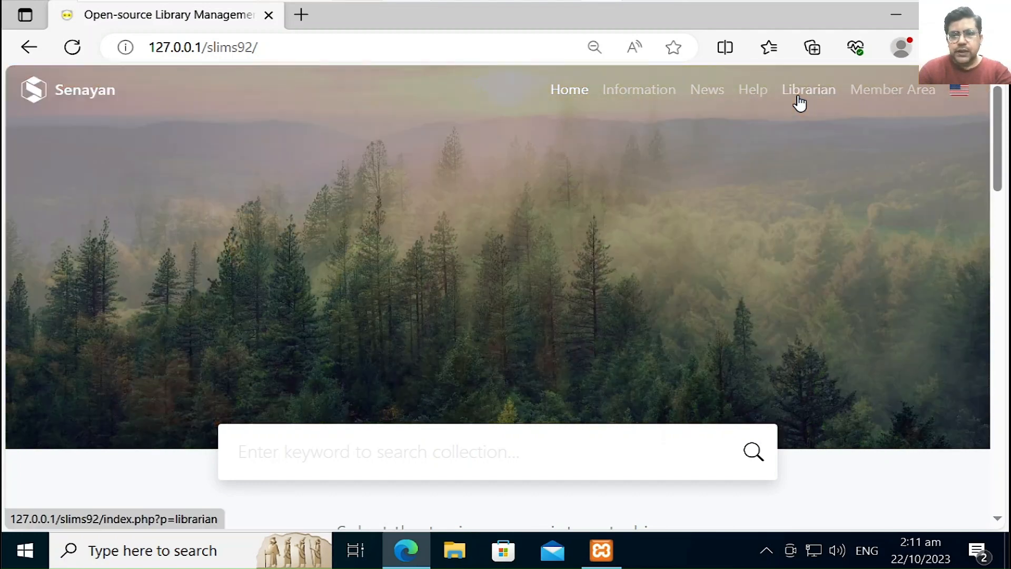
Step: Reach the staff login page via p=login and sign in as the super user with Remember me ticked
left_click(799, 105)
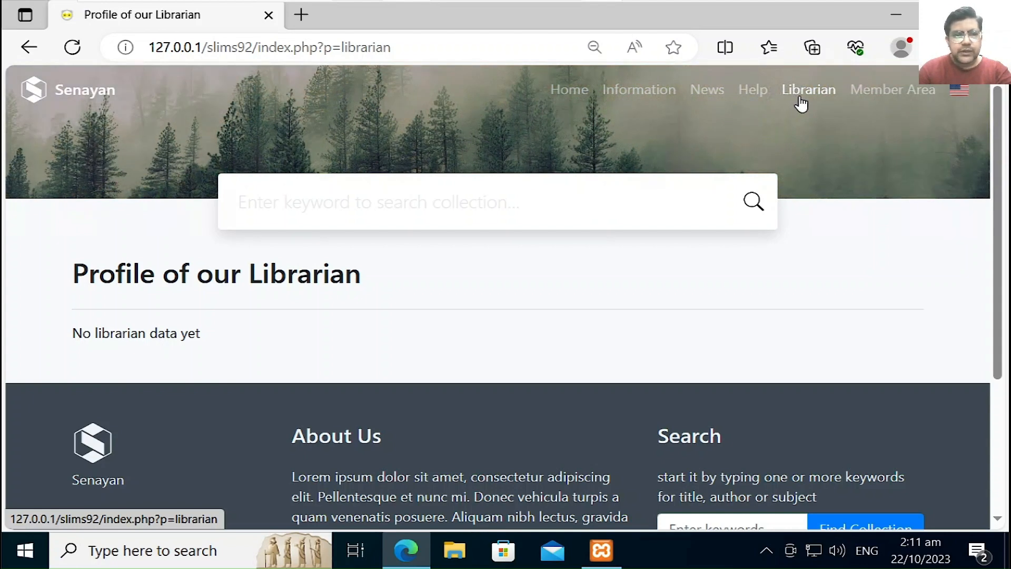
left_click(511, 52)
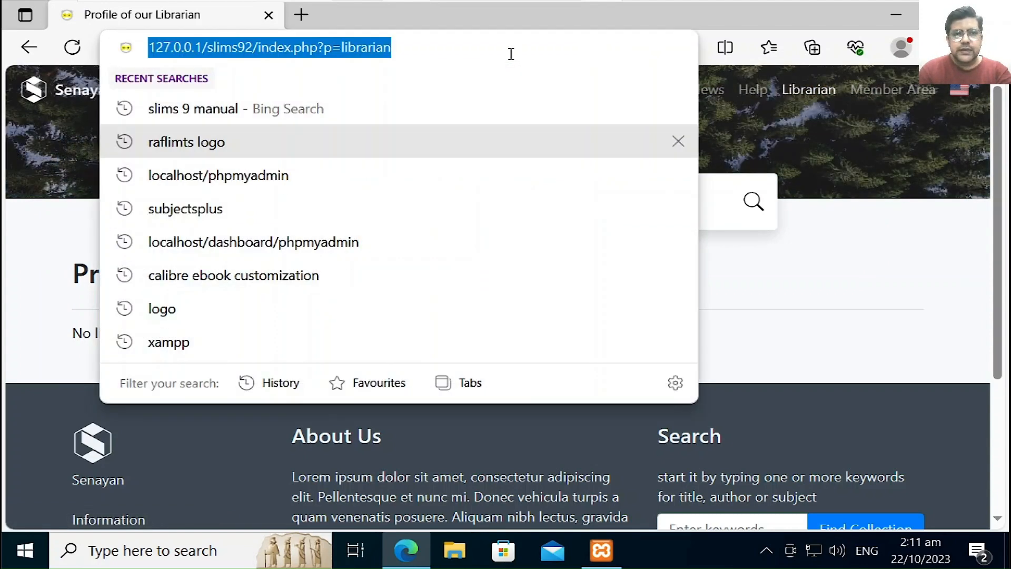
left_click(511, 53)
key("BackSpace")
key("BackSpace")
key("BackSpace")
key("BackSpace")
key("BackSpace")
key("BackSpace")
key("BackSpace")
key("BackSpace")
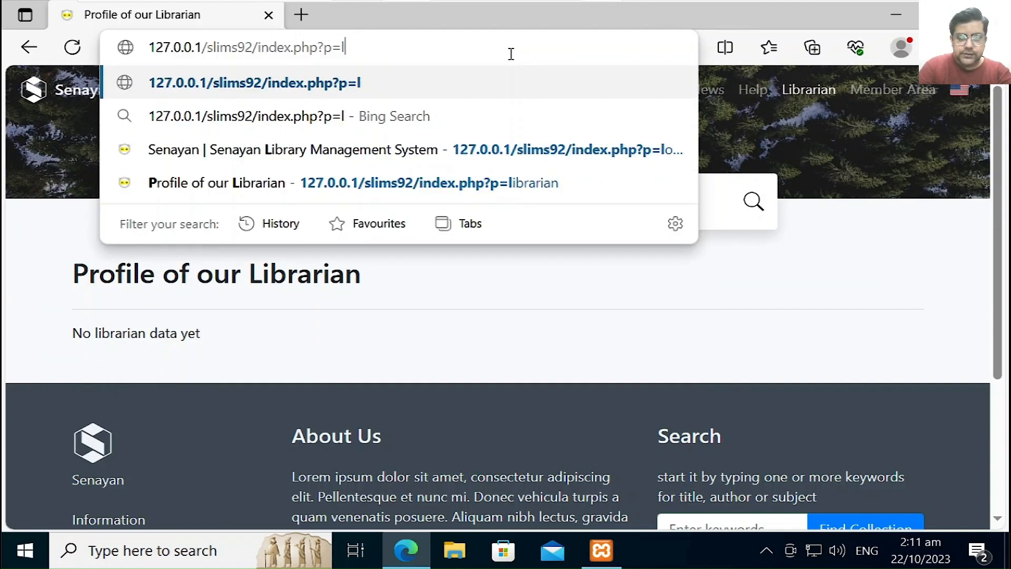
type("og")
key("Return")
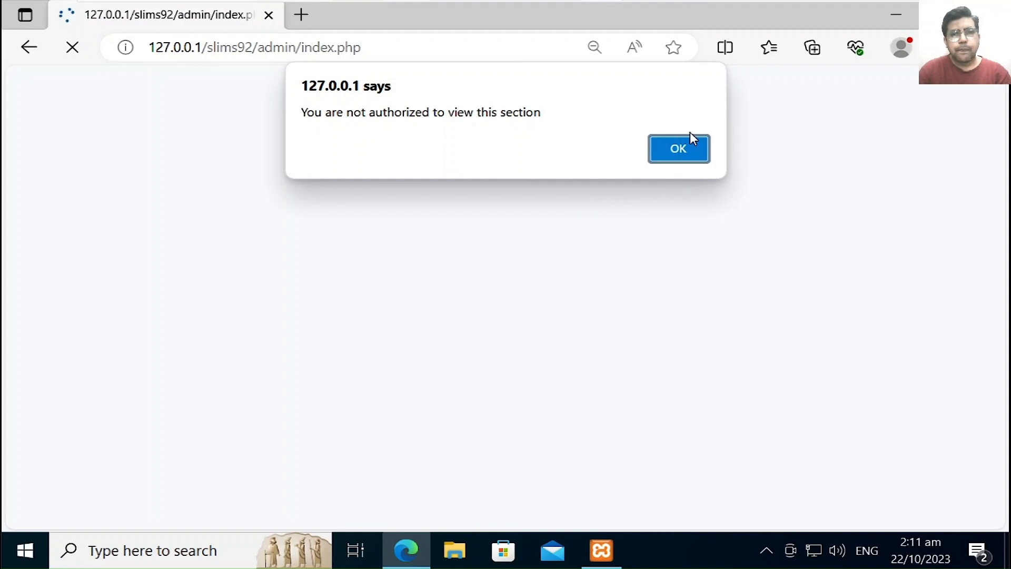
left_click(687, 150)
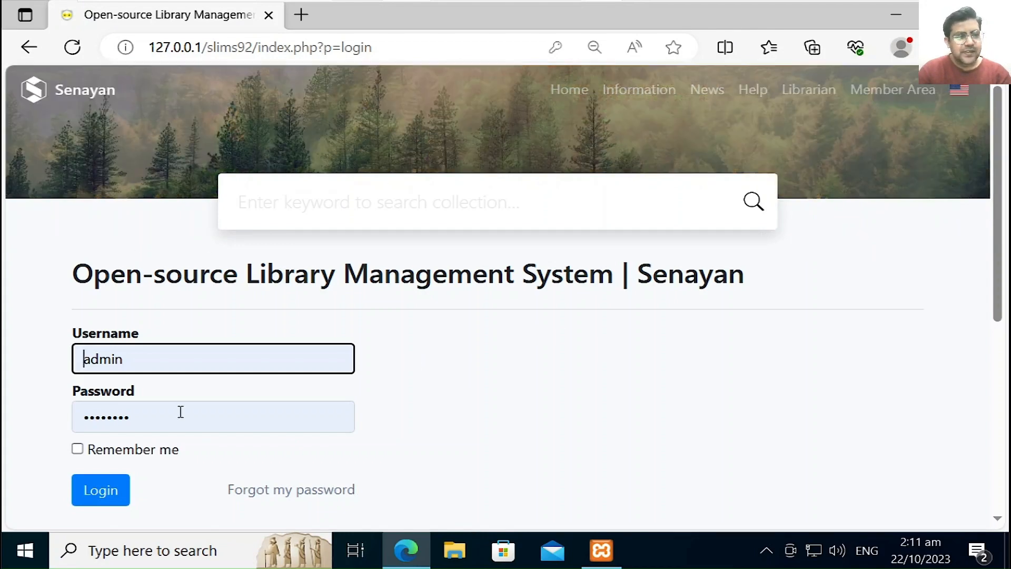
left_click(151, 452)
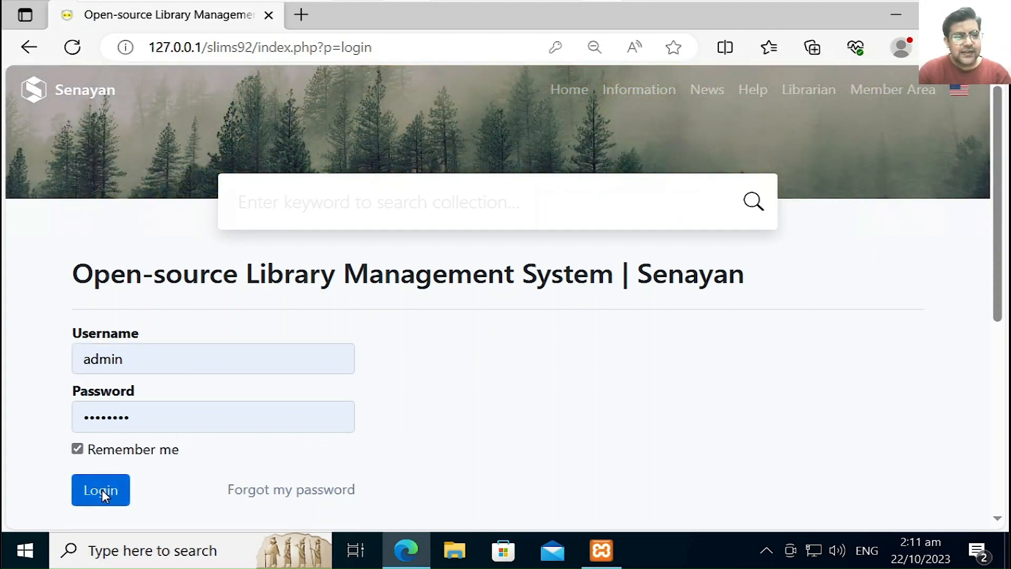
left_click(102, 489)
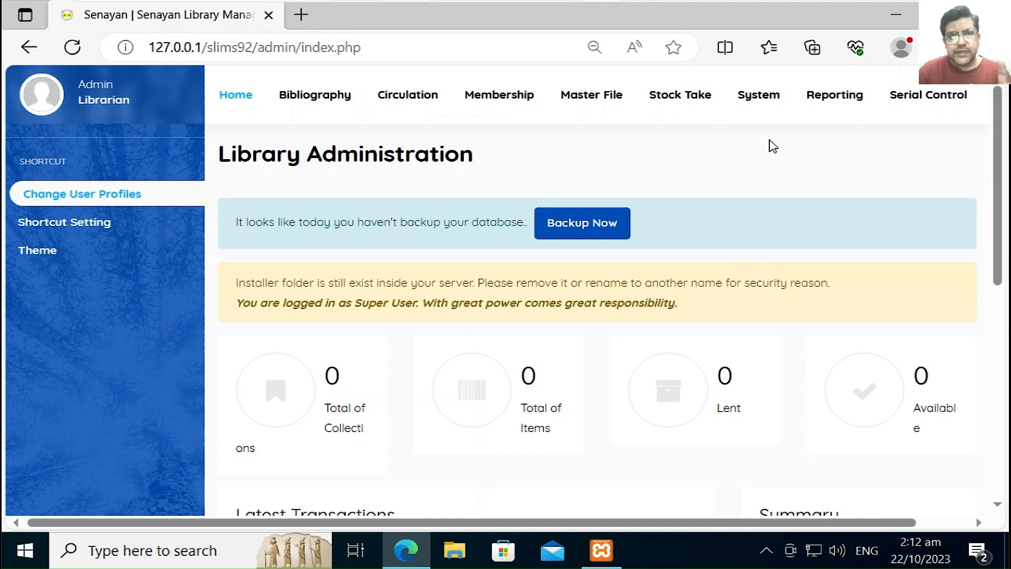
Step: In System Configuration, replace the Library Name with a saved entry and trim off the trailing word 'Library'
left_click(773, 99)
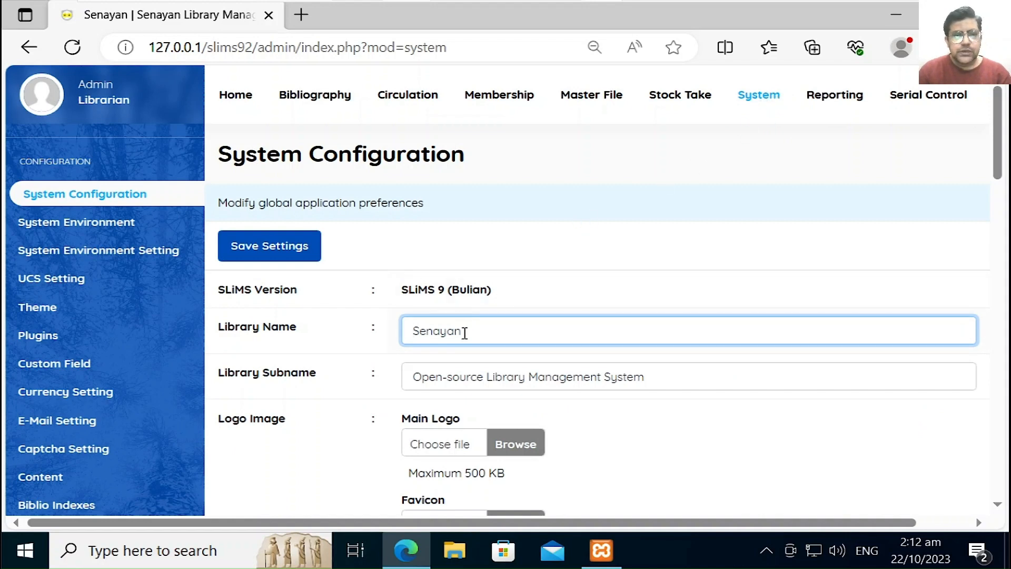
left_click_drag(463, 331, 409, 331)
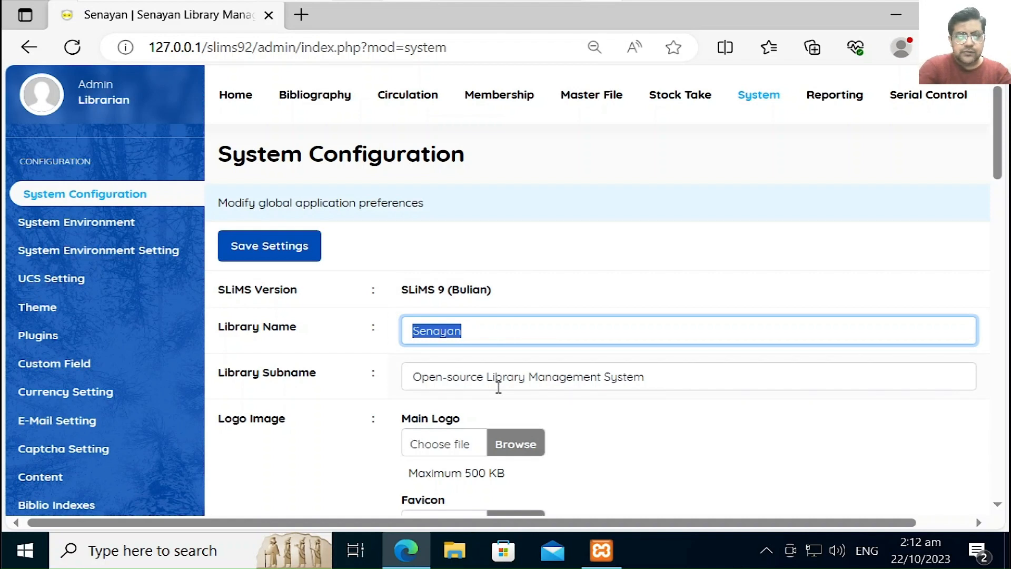
key("BackSpace")
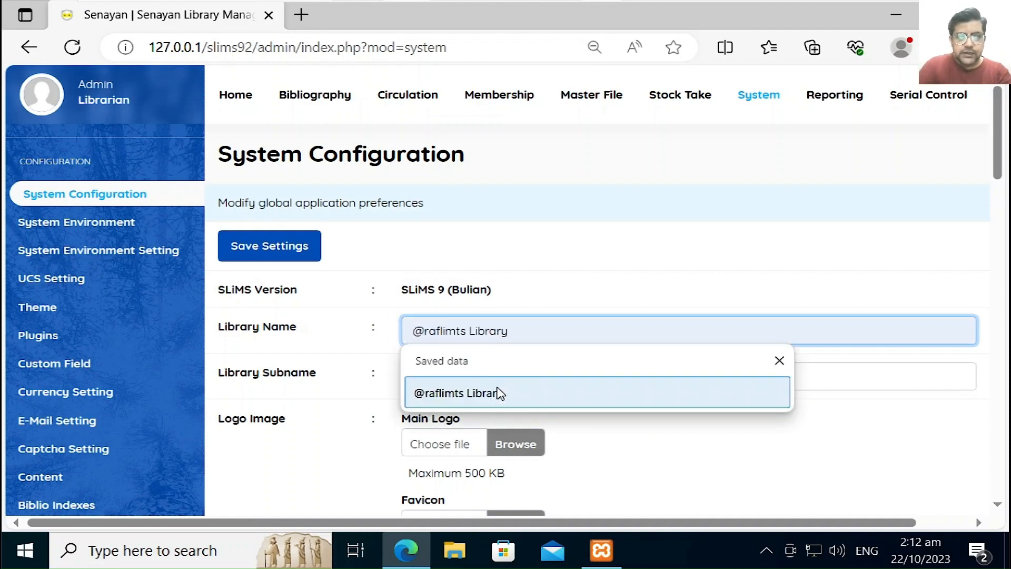
left_click(485, 401)
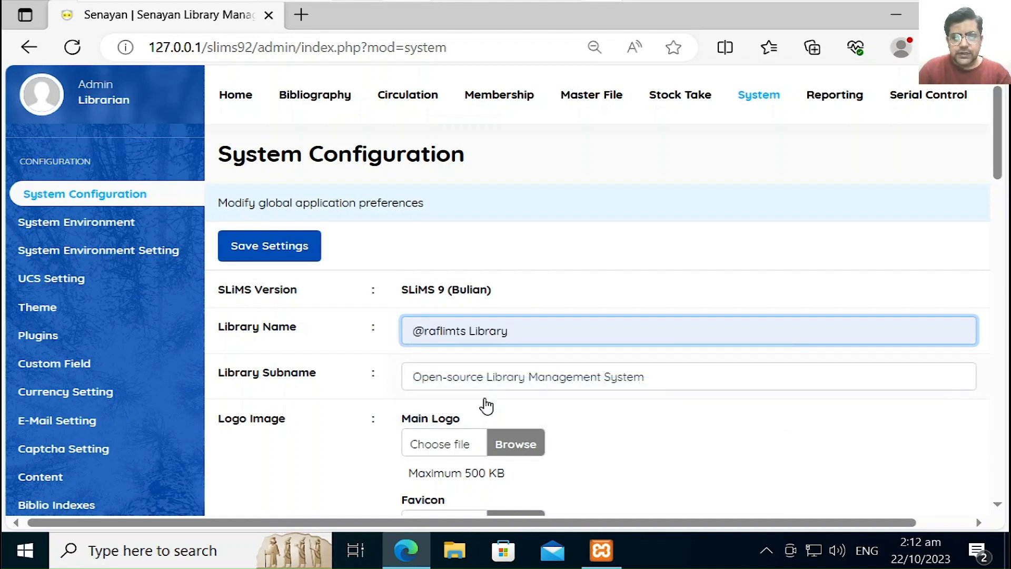
key("BackSpace")
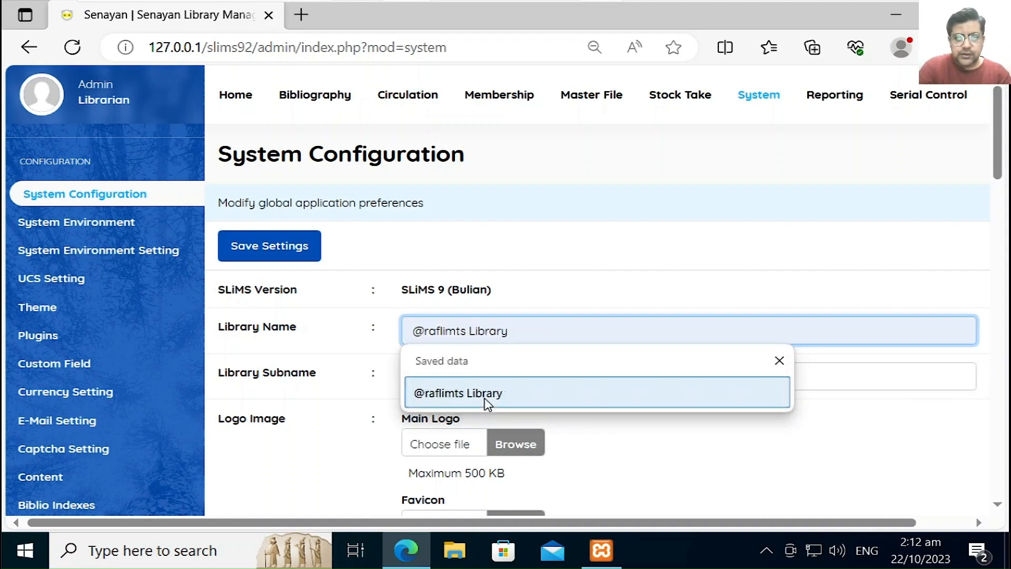
key("BackSpace")
key("BackSpace")
key("BackSpace")
key("BackSpace")
key("BackSpace")
key("BackSpace")
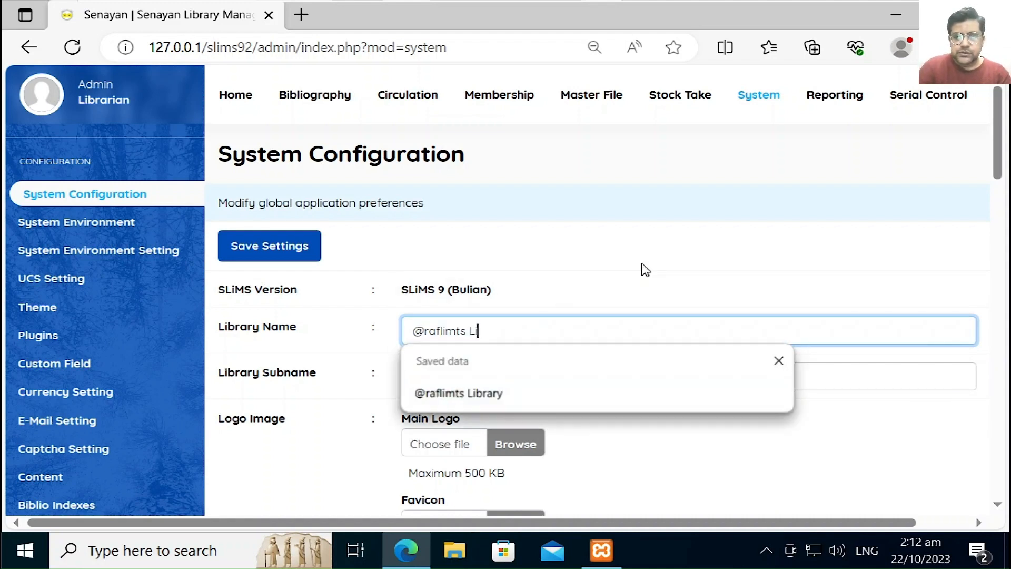
key("BackSpace")
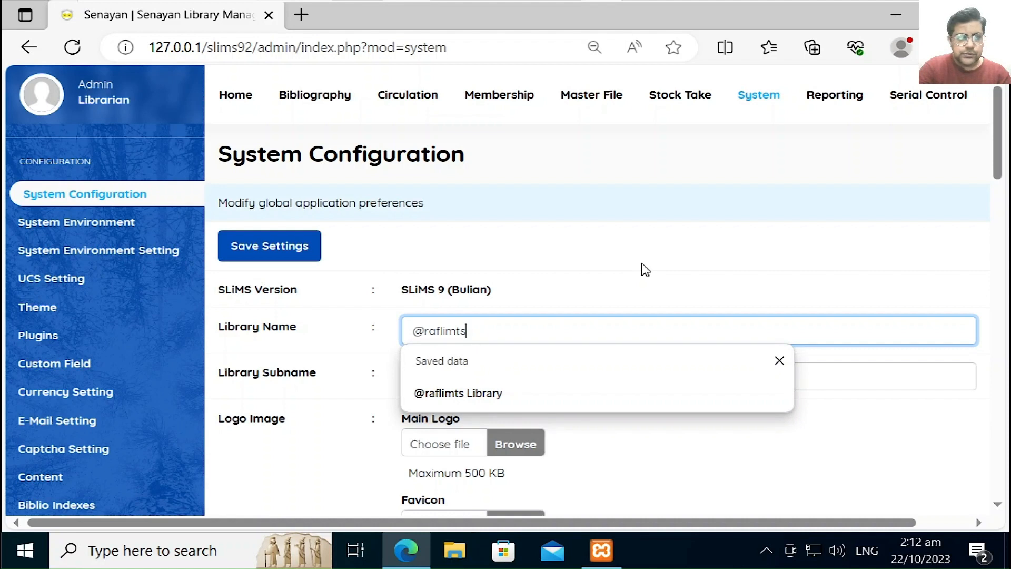
Step: Set the Library Subname to 'Library Management System'
key("Tab")
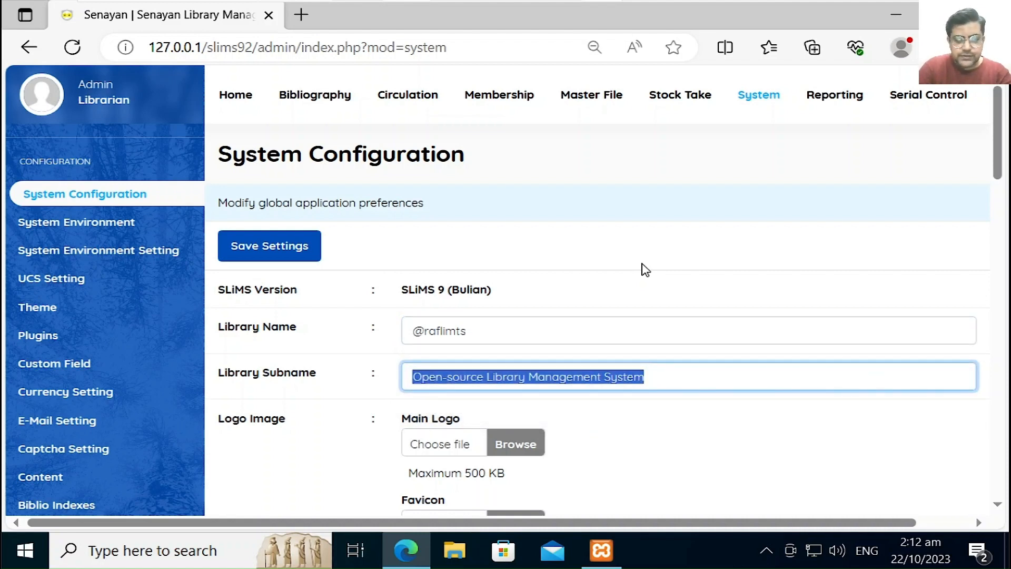
type("L")
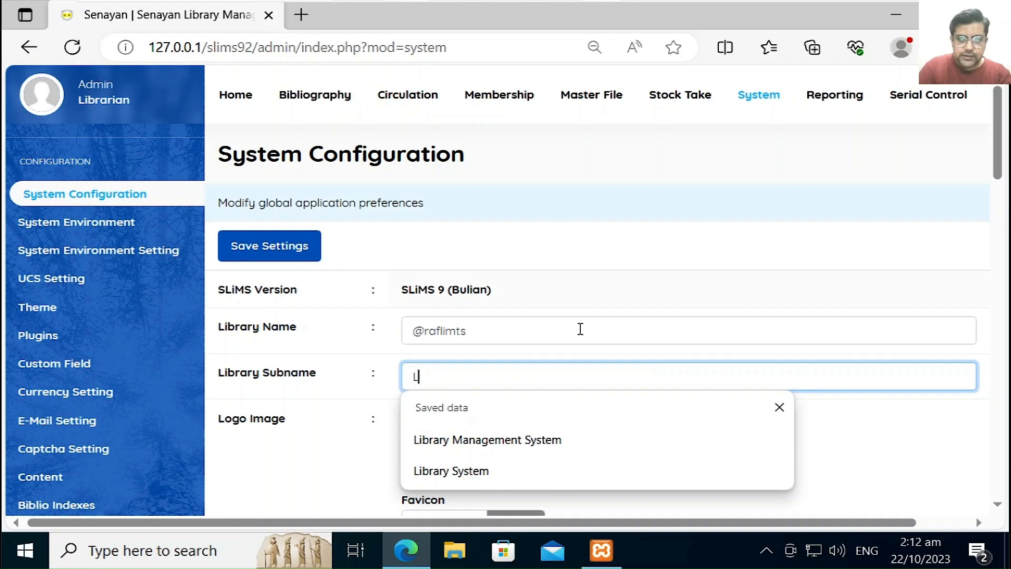
left_click(517, 452)
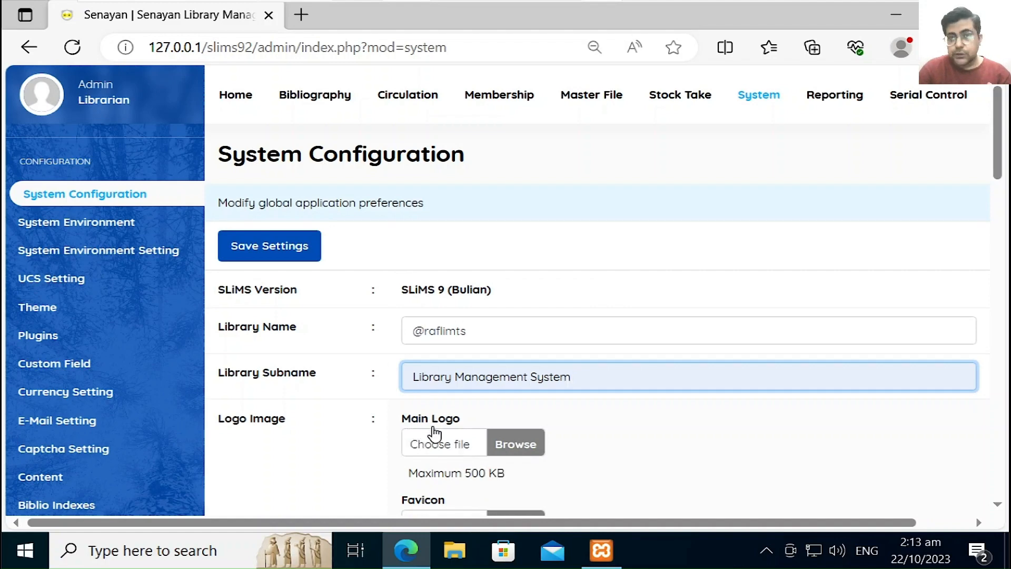
left_click(300, 15)
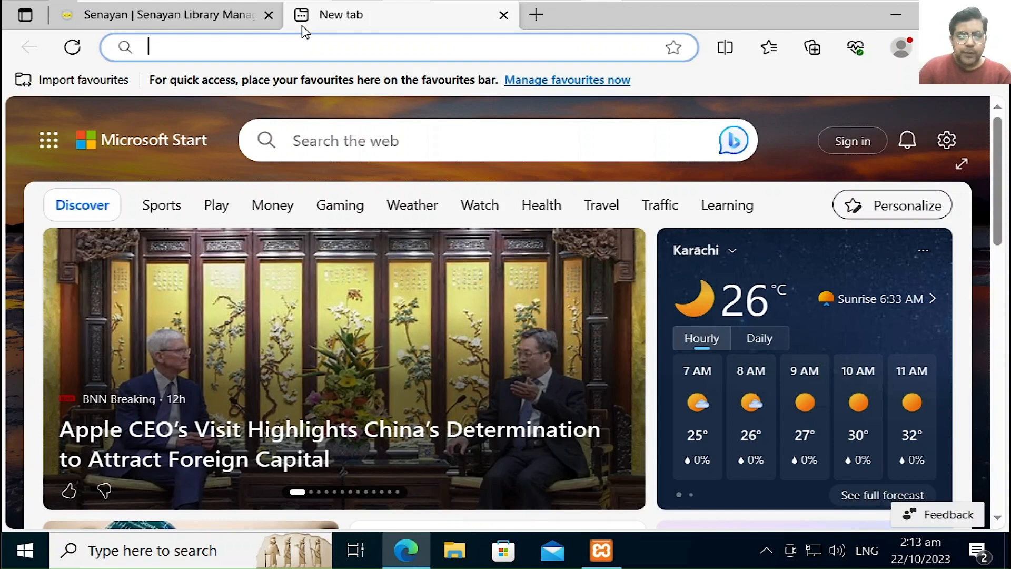
Step: Load the public home page 127.0.0.1/slims92 in the new tab, then return to the admin tab
type("12")
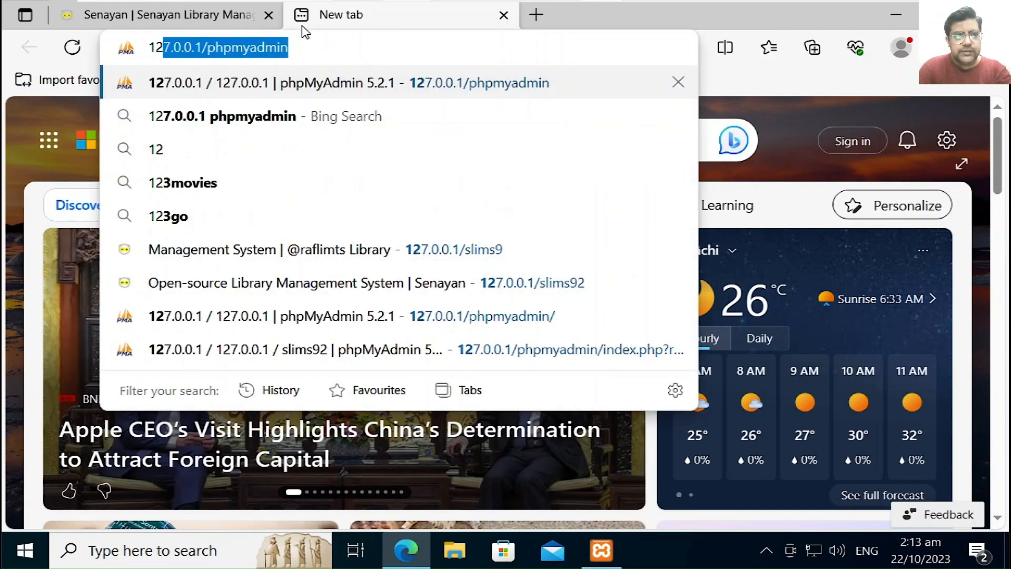
key("End")
key("BackSpace")
key("BackSpace")
key("BackSpace")
key("BackSpace")
key("BackSpace")
key("BackSpace")
key("BackSpace")
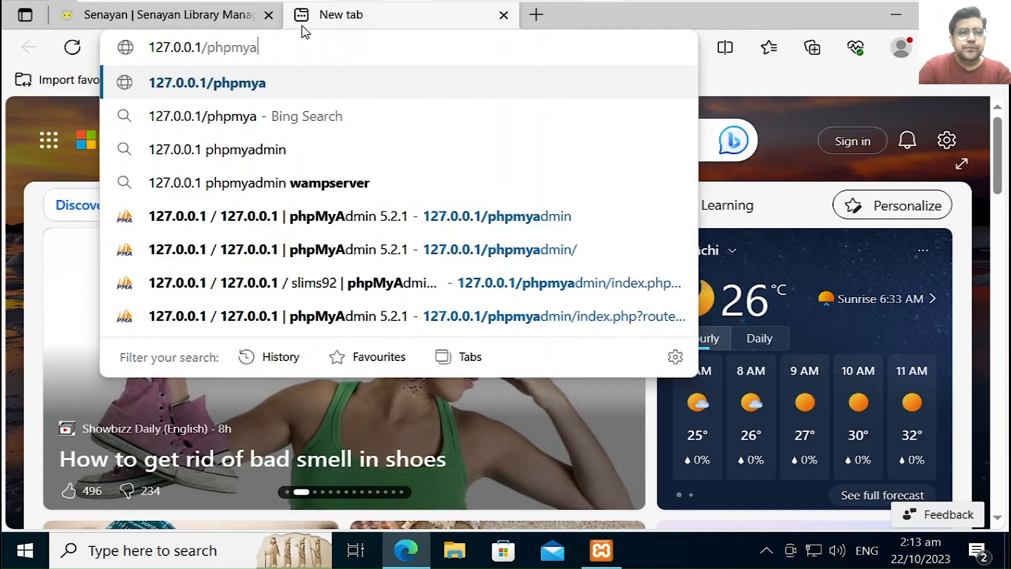
key("BackSpace")
key("BackSpace")
key("BackSpace")
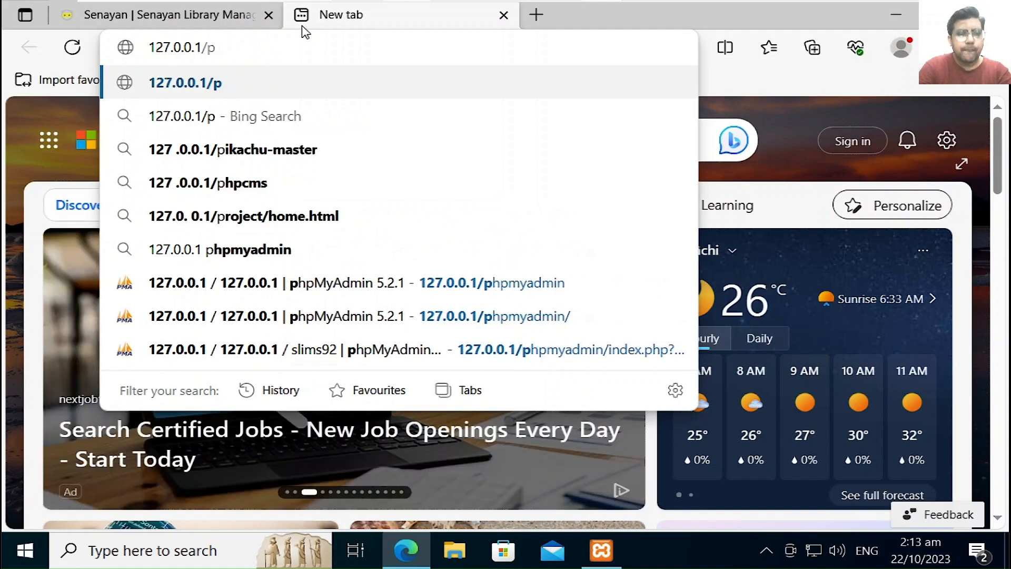
type("slims")
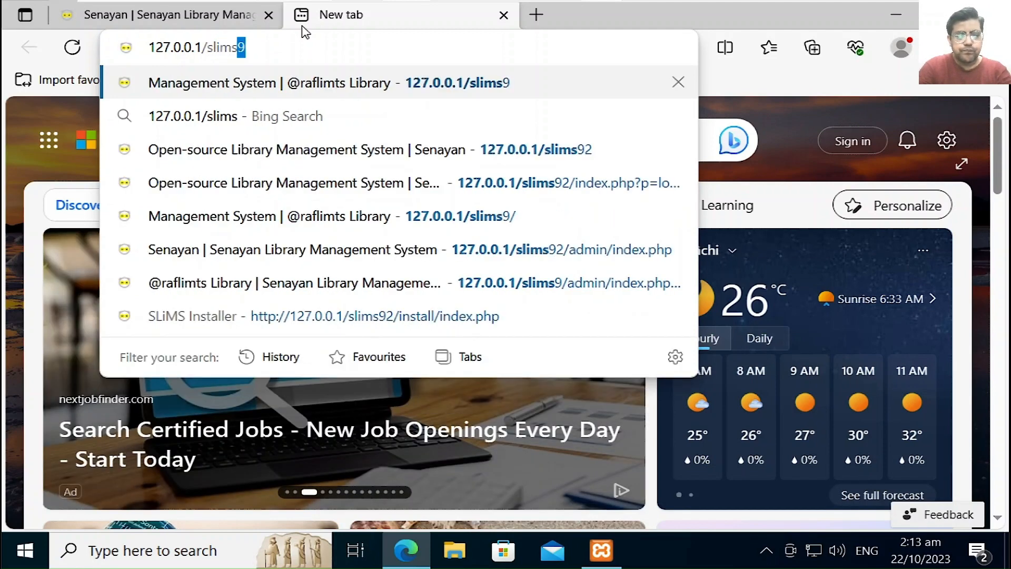
type("92")
key("Return")
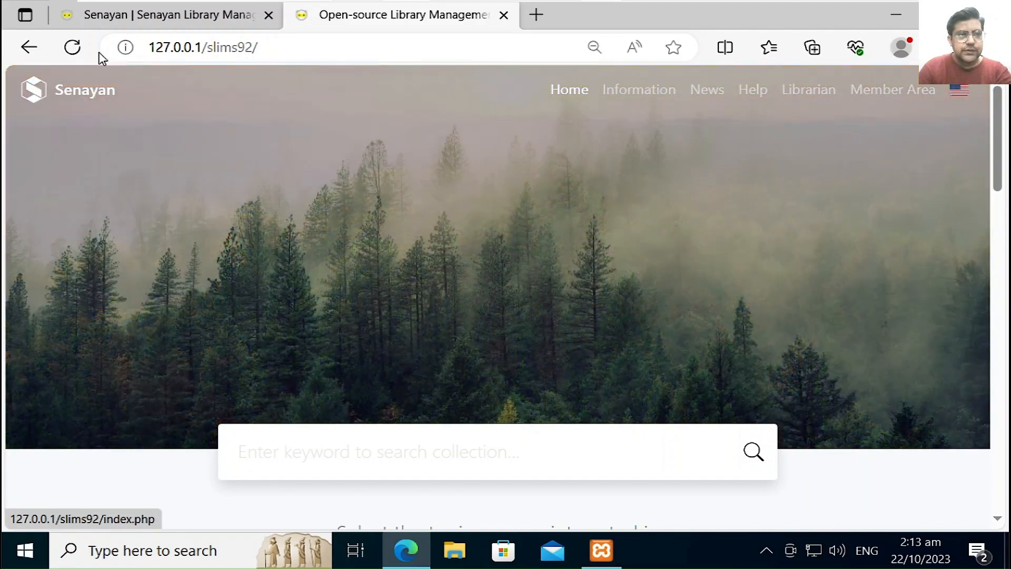
left_click(165, 14)
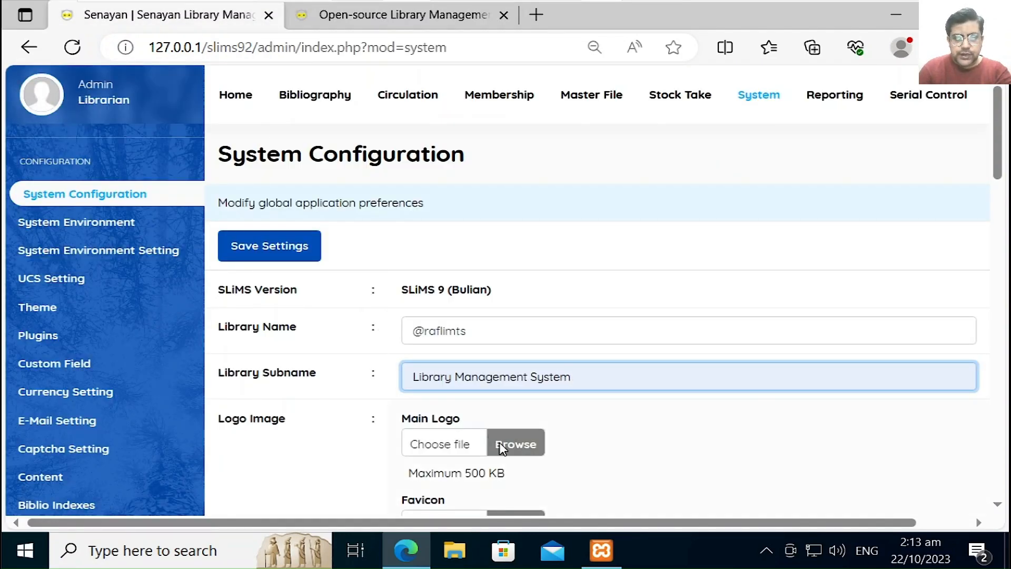
Step: Choose Small Logo - page 2 (2).png as the main logo
left_click(503, 446)
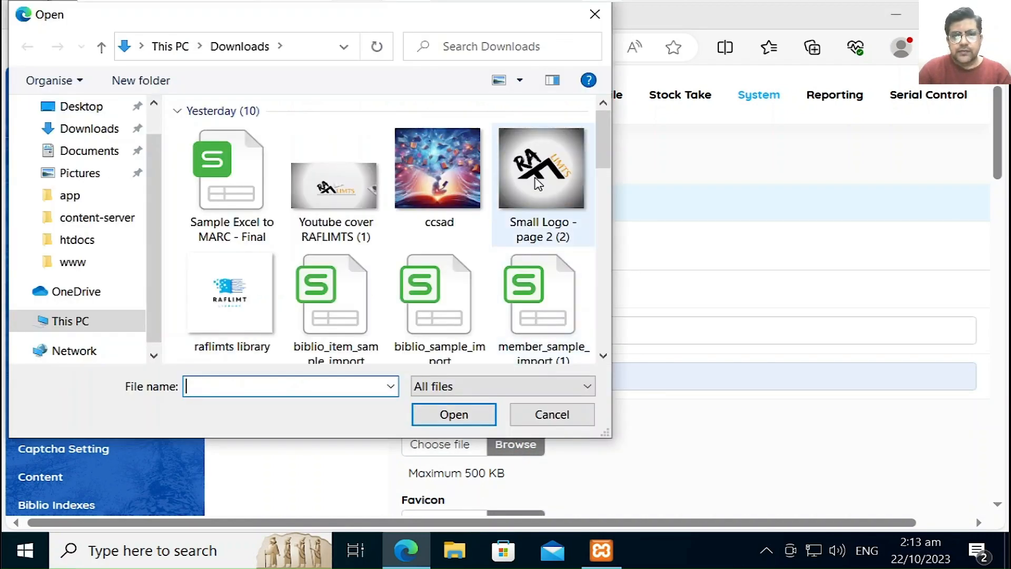
left_click(537, 181)
double_click(537, 181)
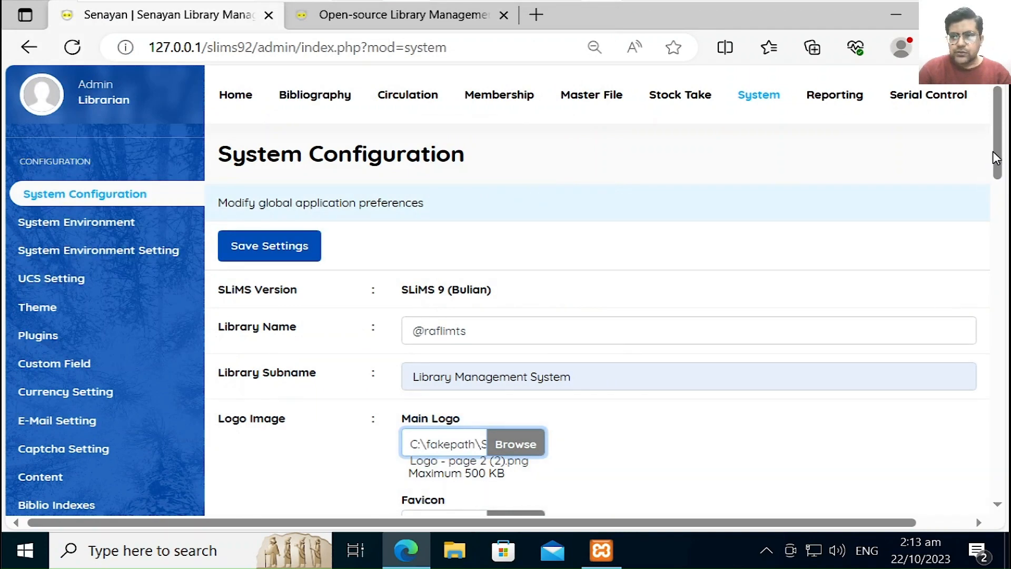
left_click_drag(998, 158, 999, 203)
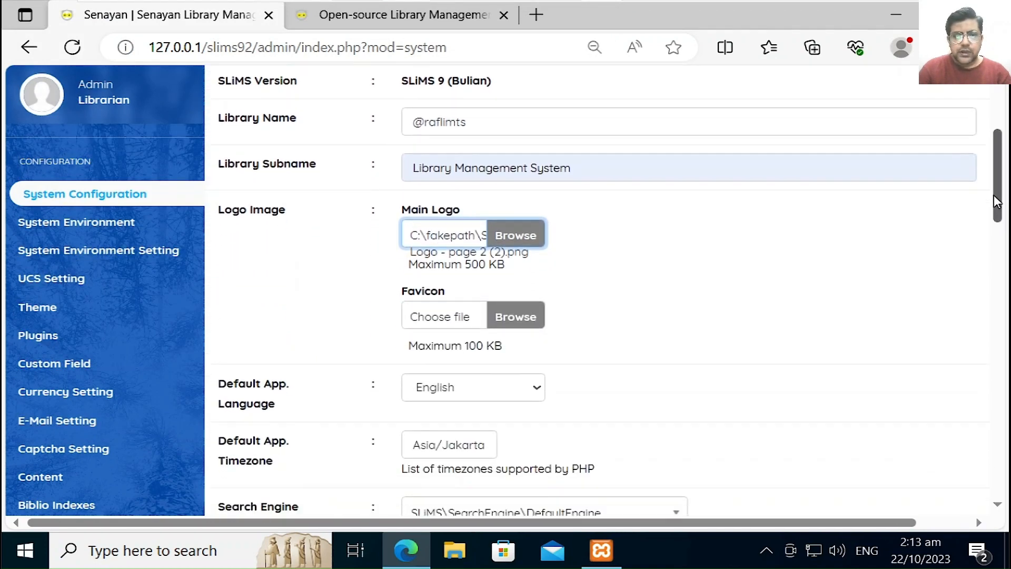
left_click(535, 316)
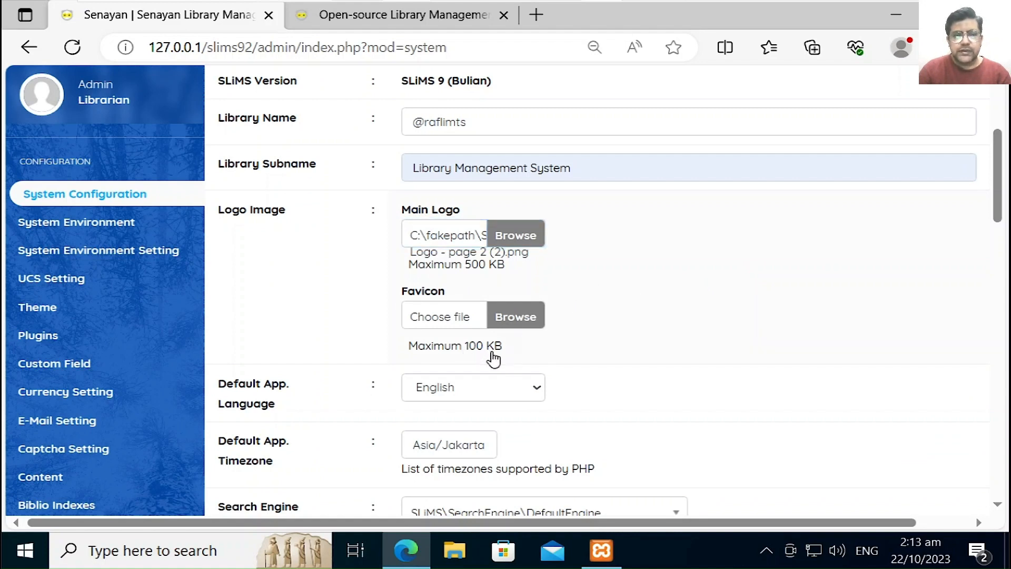
Step: Choose raflimts library.png as the favicon
left_click(526, 319)
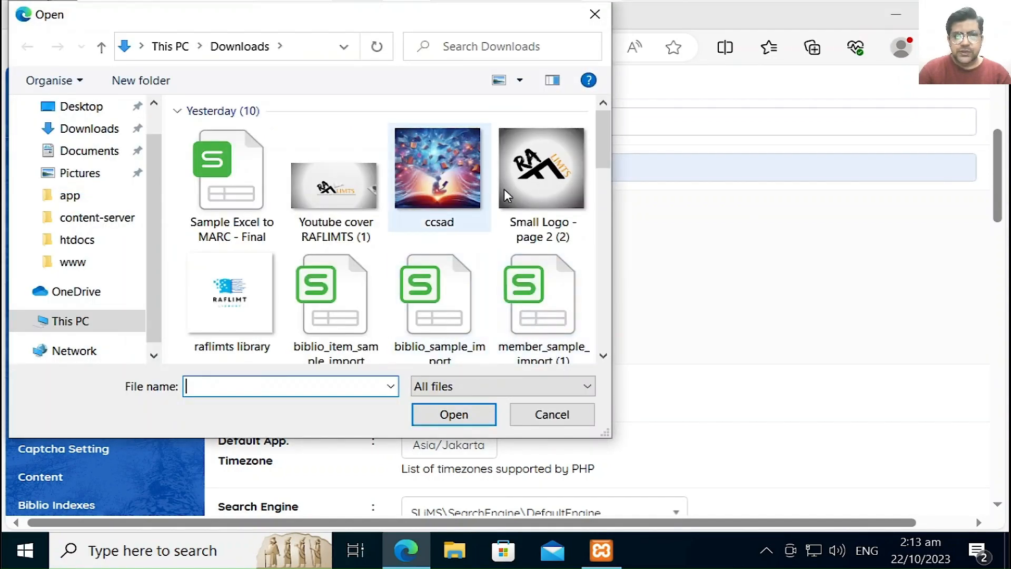
mouse_move(608, 163)
left_mouse_down()
mouse_move(599, 247)
mouse_move(606, 146)
left_mouse_up()
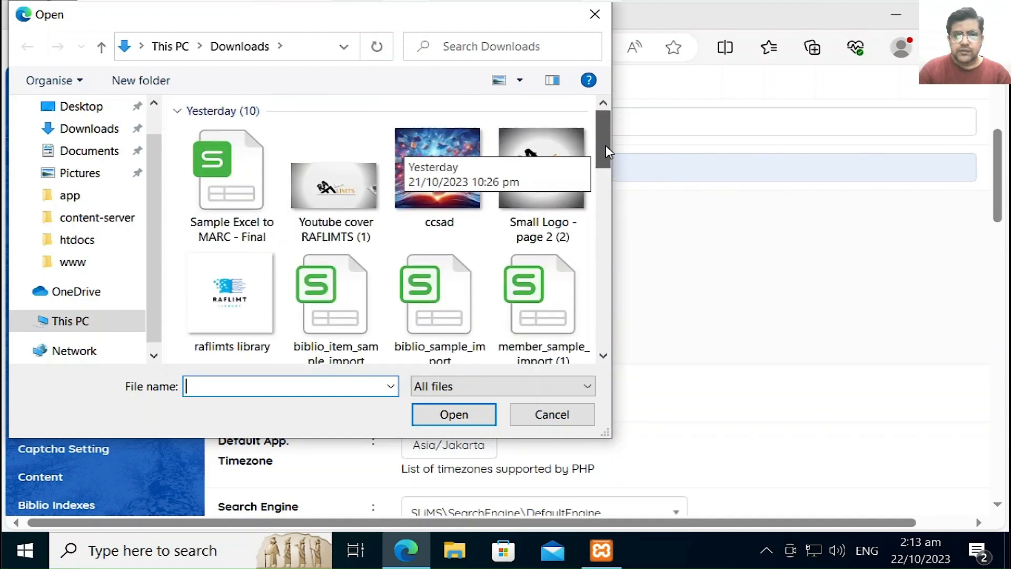
double_click(236, 294)
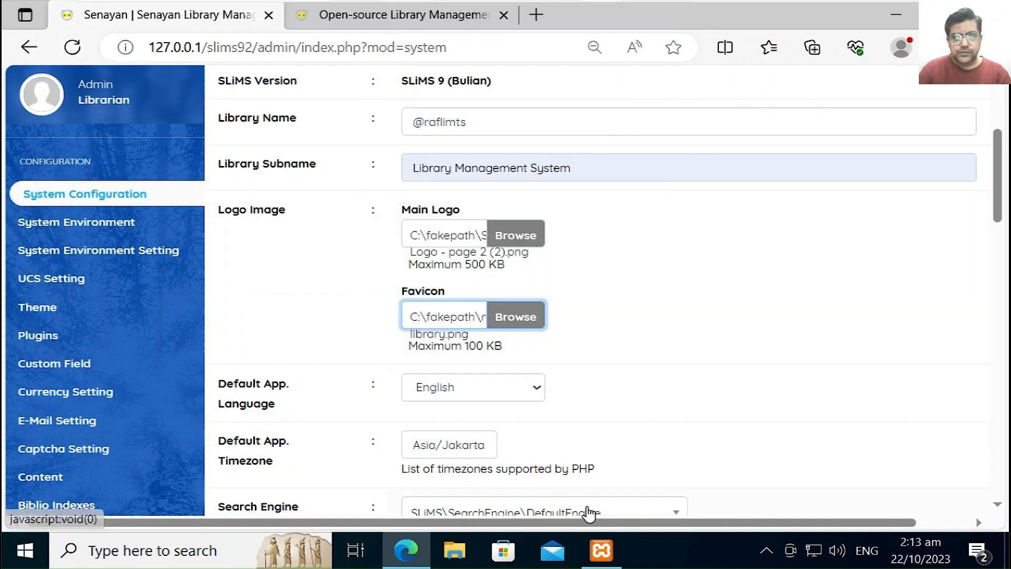
scroll(1003, 219, "down", 3)
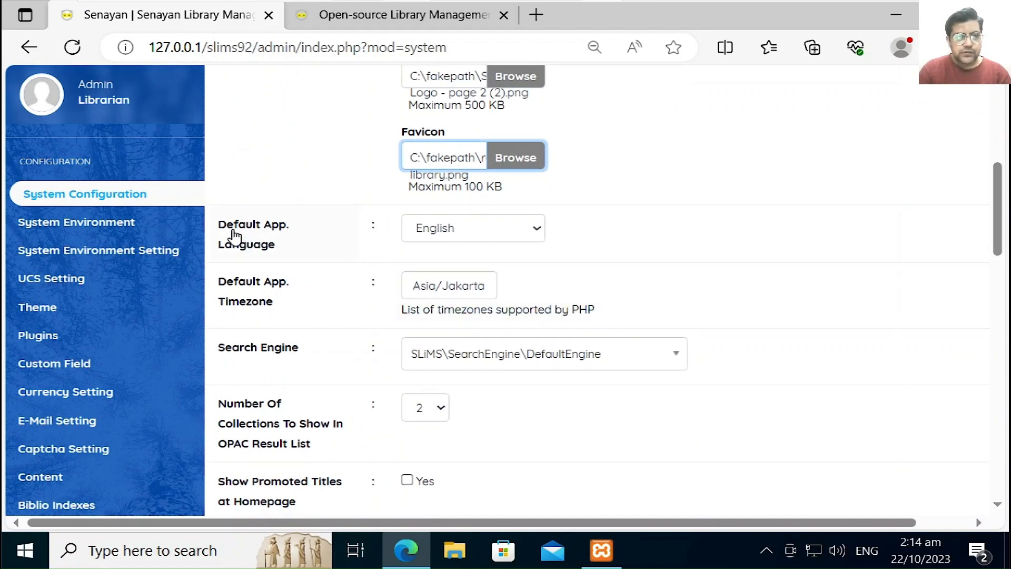
left_click(451, 236)
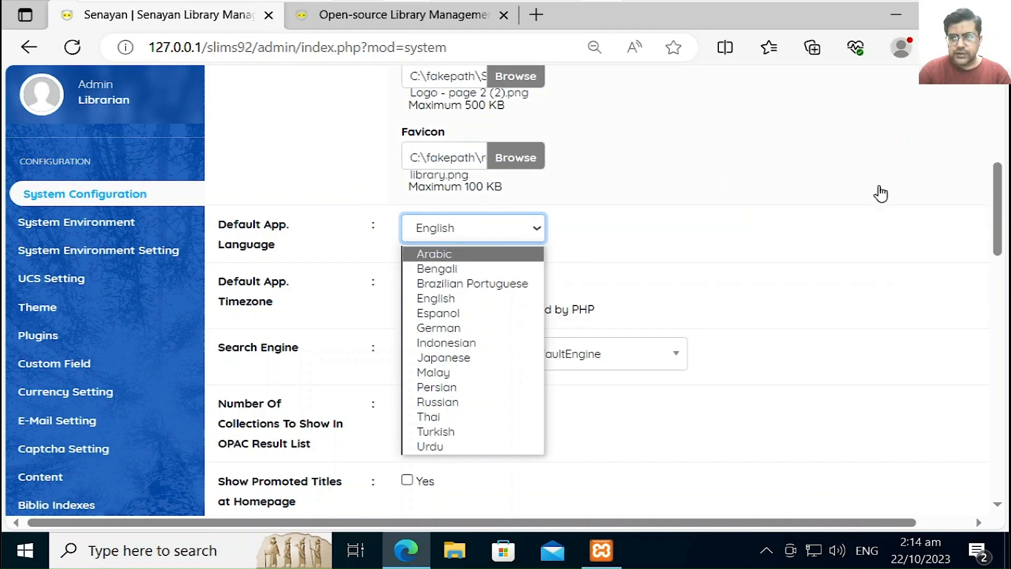
Step: Leave the language on English and replace Jakarta with Karachi so the timezone reads Asia/Karachi
left_click(998, 216)
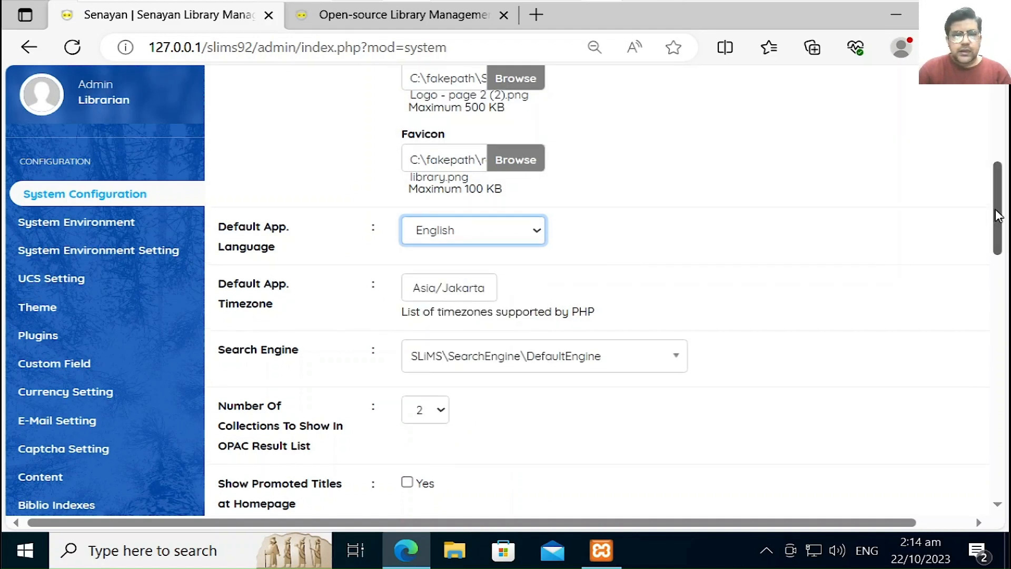
left_click(441, 289)
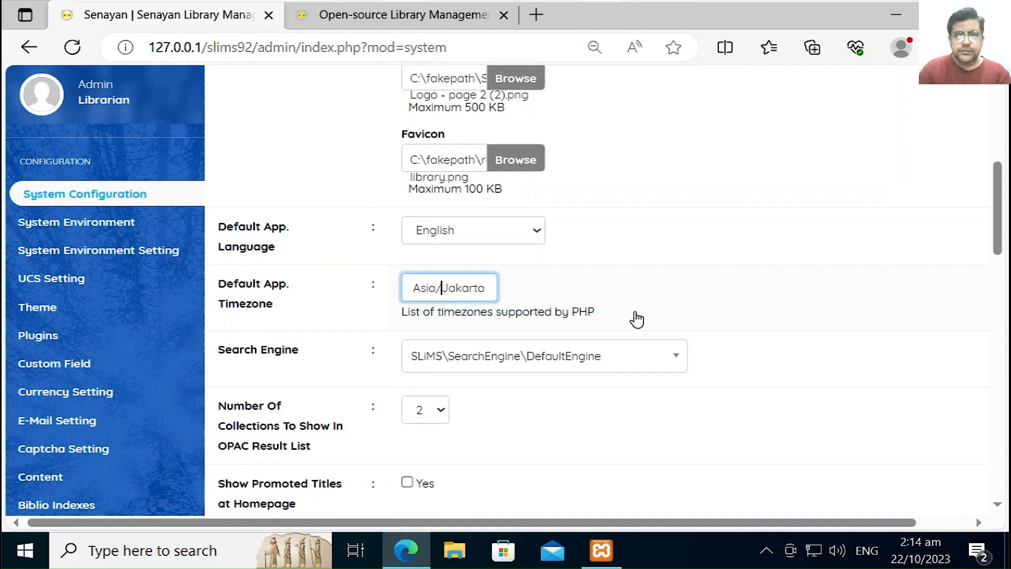
key("shift+Right")
key("shift+Right")
key("shift+Right")
key("shift+Right")
key("shift+Right")
key("shift+Right")
key("shift+Right")
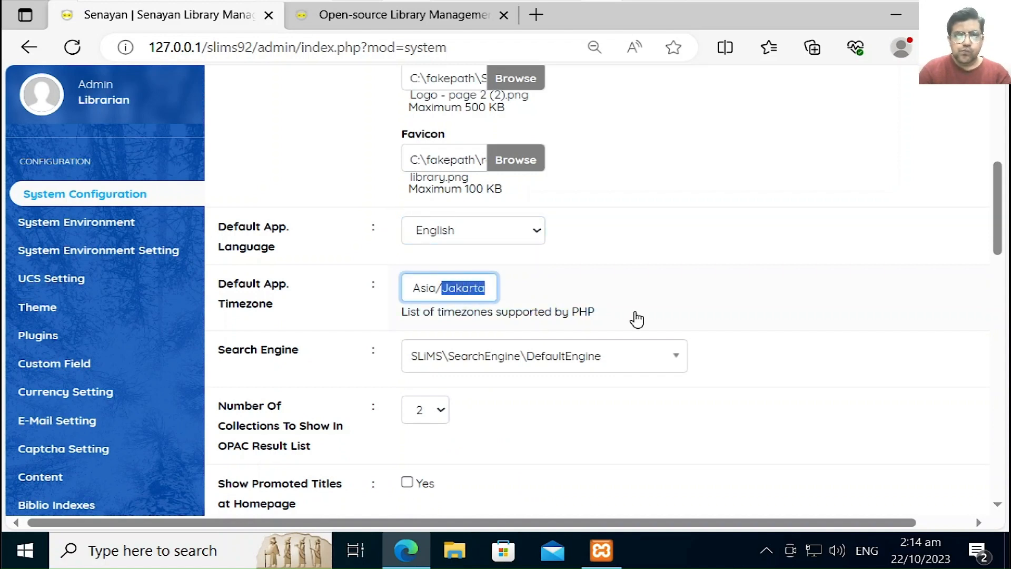
type("Karachi")
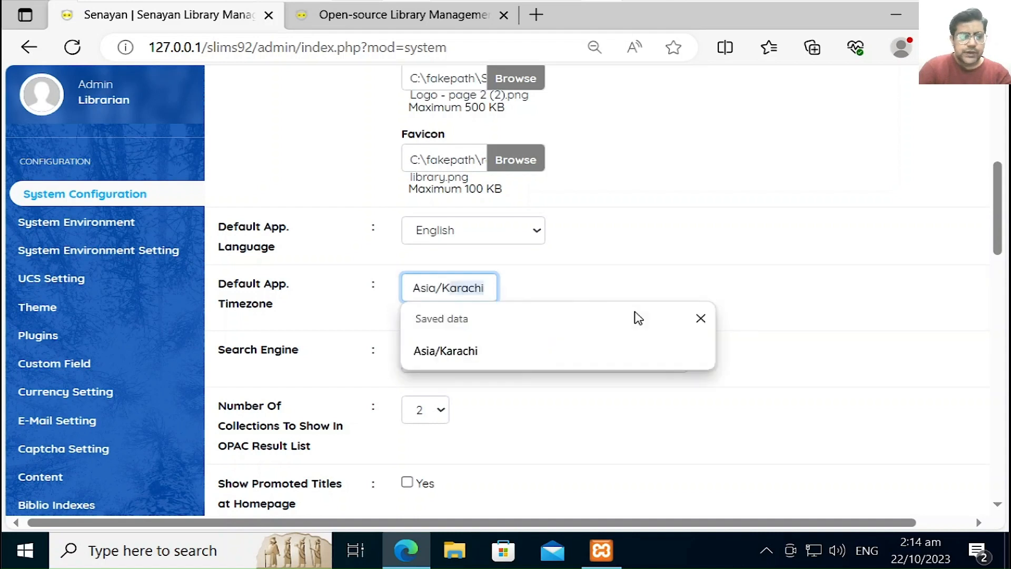
left_click(637, 318)
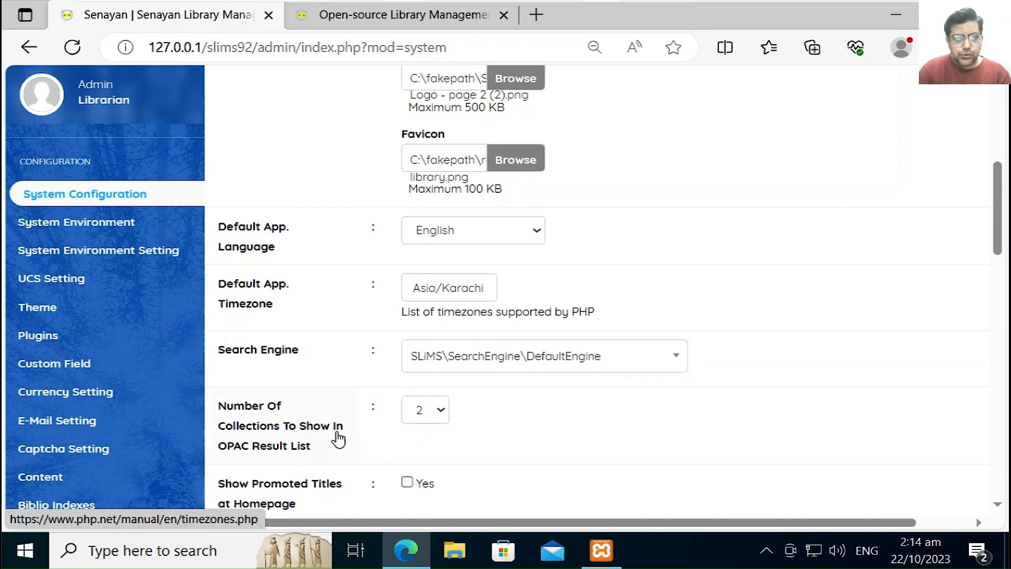
Step: Show 20 collections per OPAC result list and turn on circulation receipt printing
left_click(419, 413)
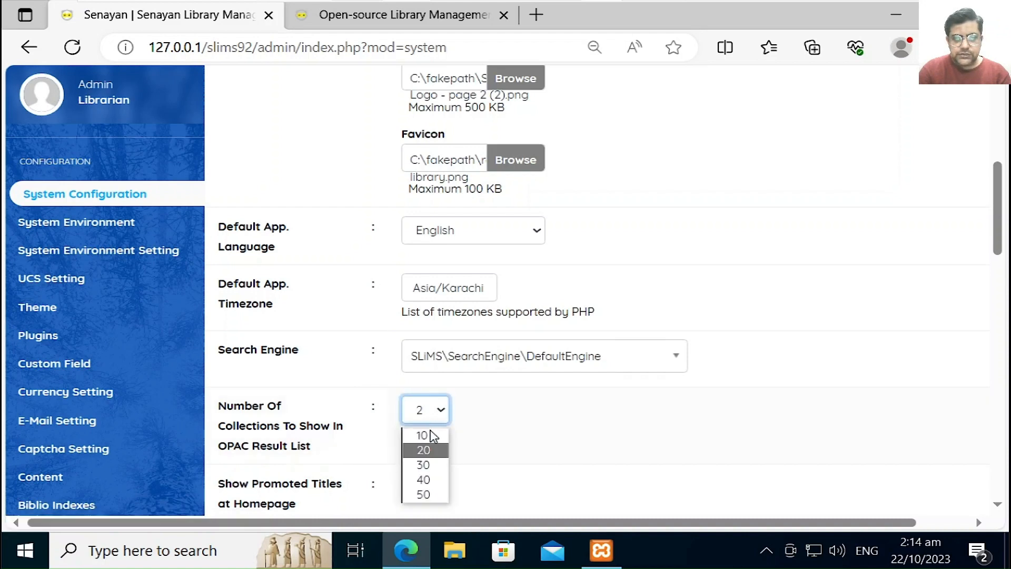
left_click(431, 451)
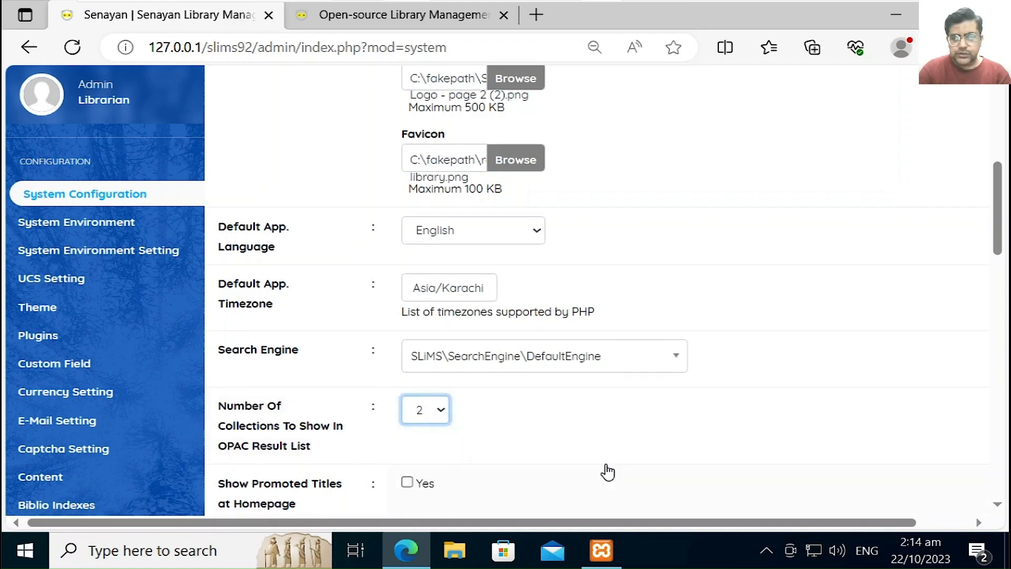
left_click_drag(996, 233, 993, 273)
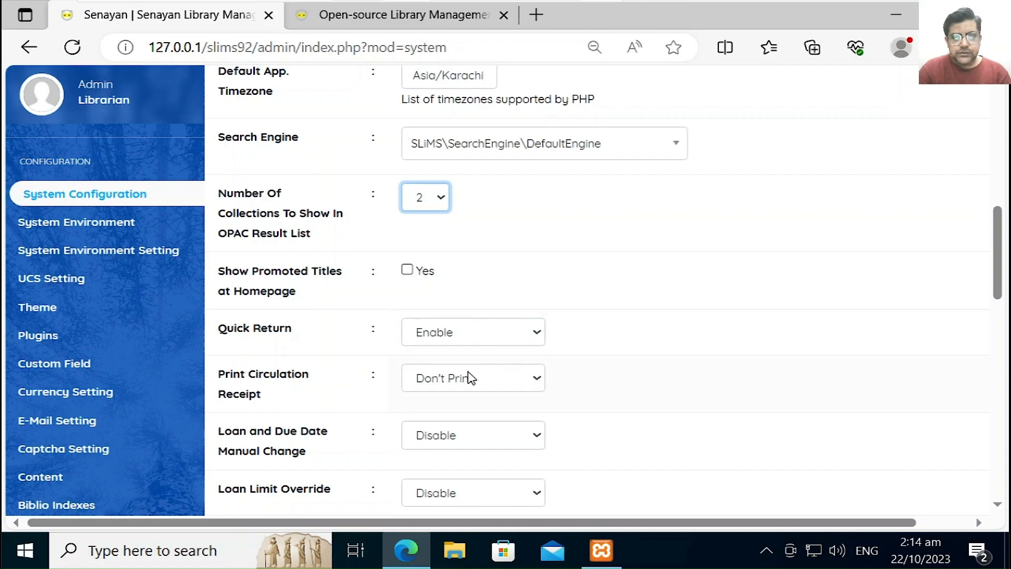
left_click(491, 393)
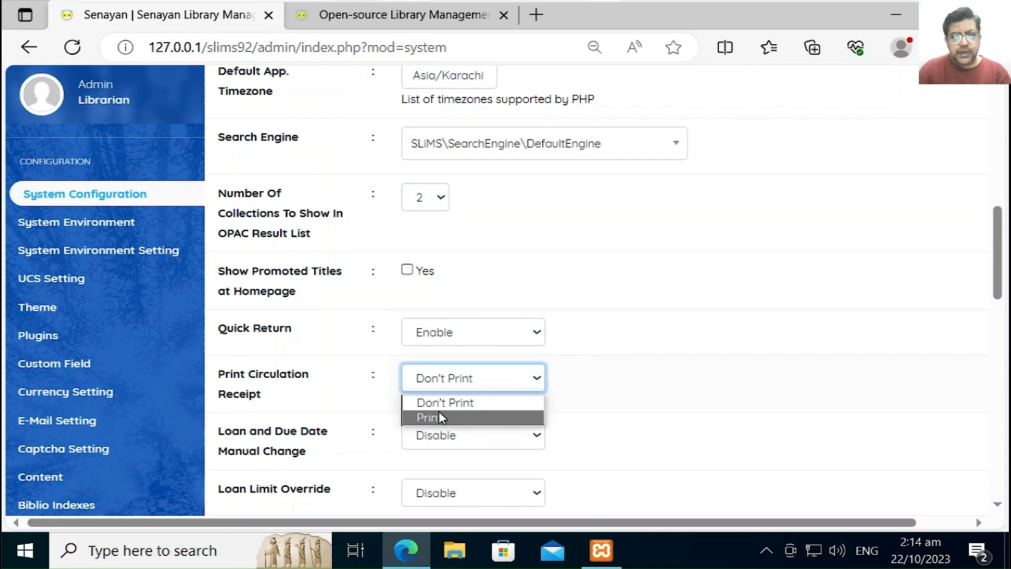
left_click(427, 416)
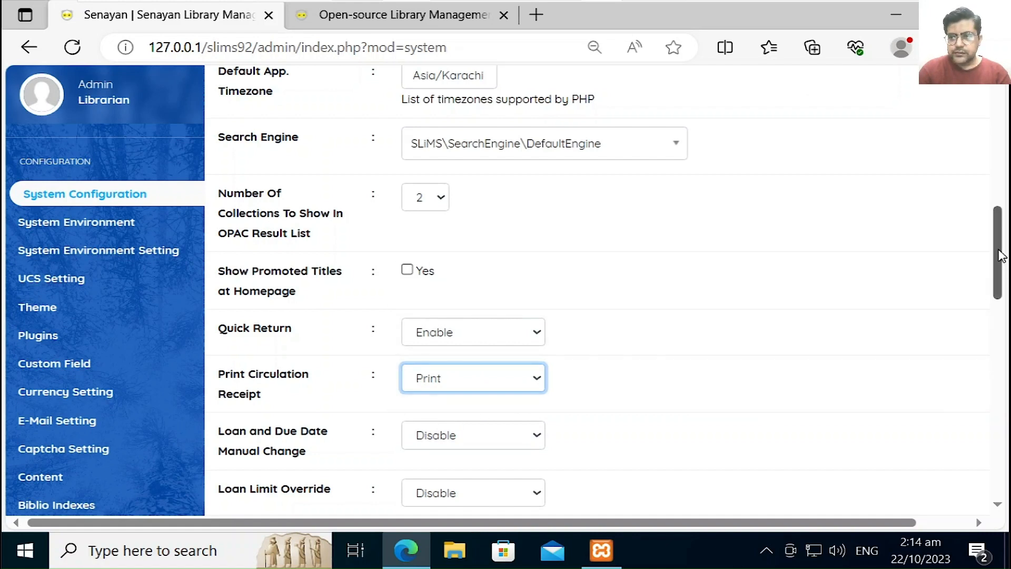
left_click_drag(1000, 255, 1000, 287)
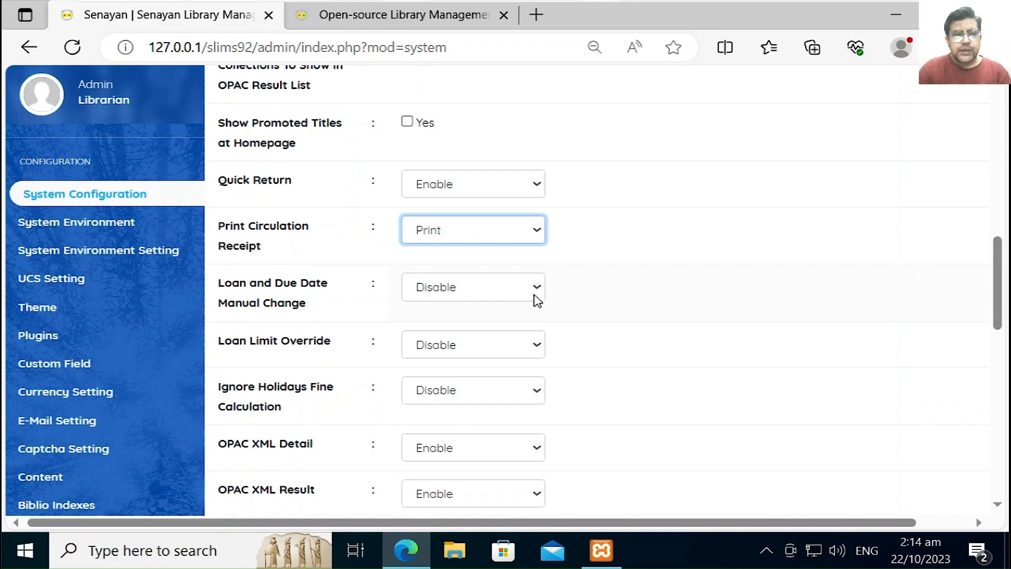
Step: Allow manual loan and due date changes, enable loan limit override, and enable Ignore Holidays Fine Calculation
left_click(516, 291)
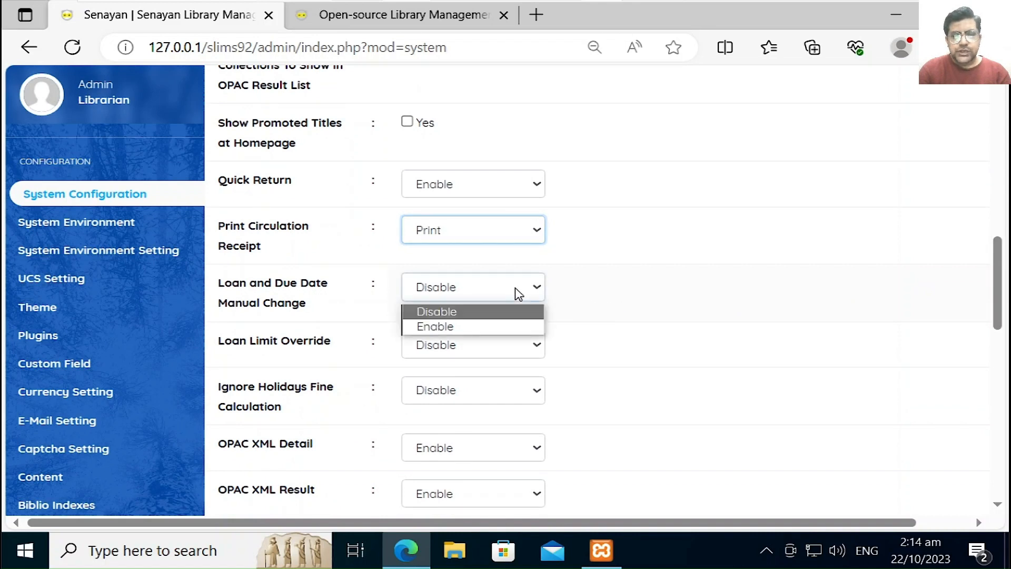
left_click(465, 328)
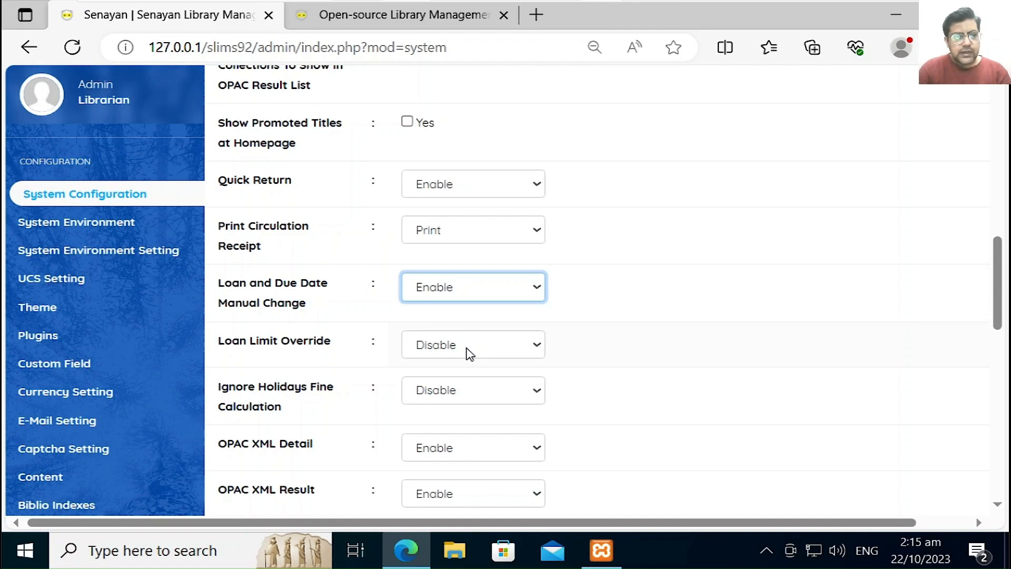
left_click(470, 352)
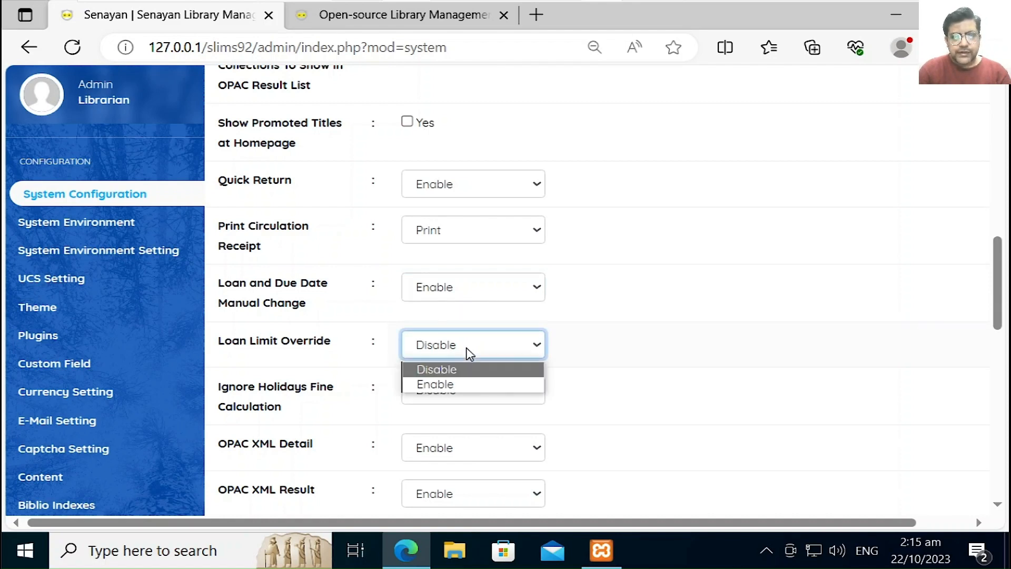
left_click(438, 382)
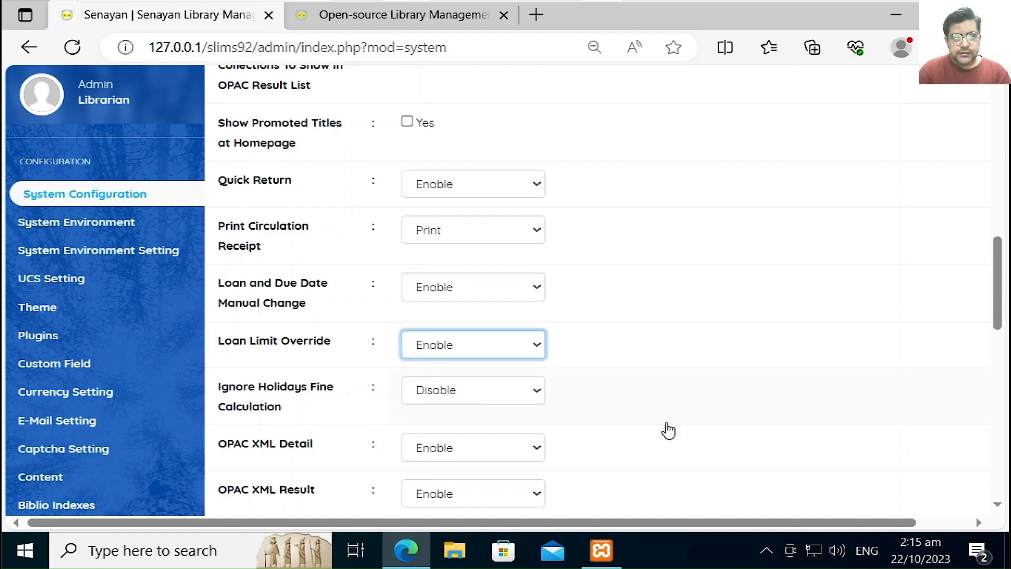
left_click_drag(1000, 284, 998, 303)
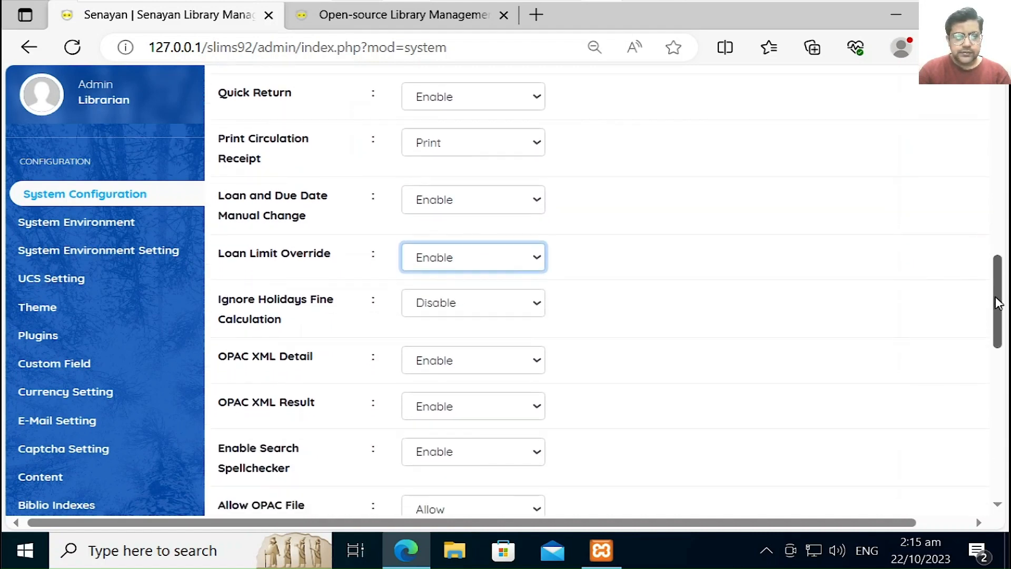
left_click(488, 312)
left_click(444, 346)
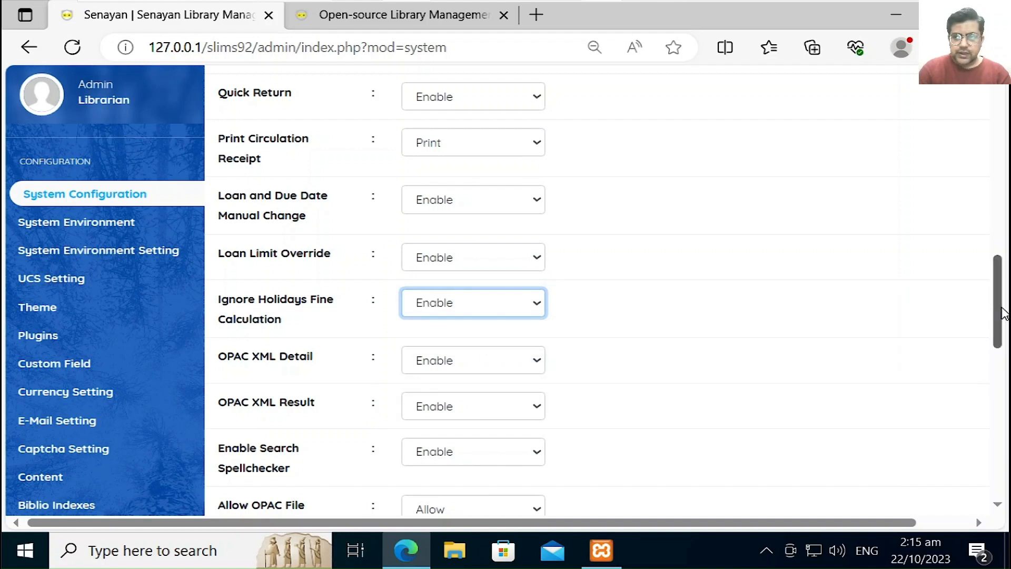
left_click_drag(1002, 313, 999, 336)
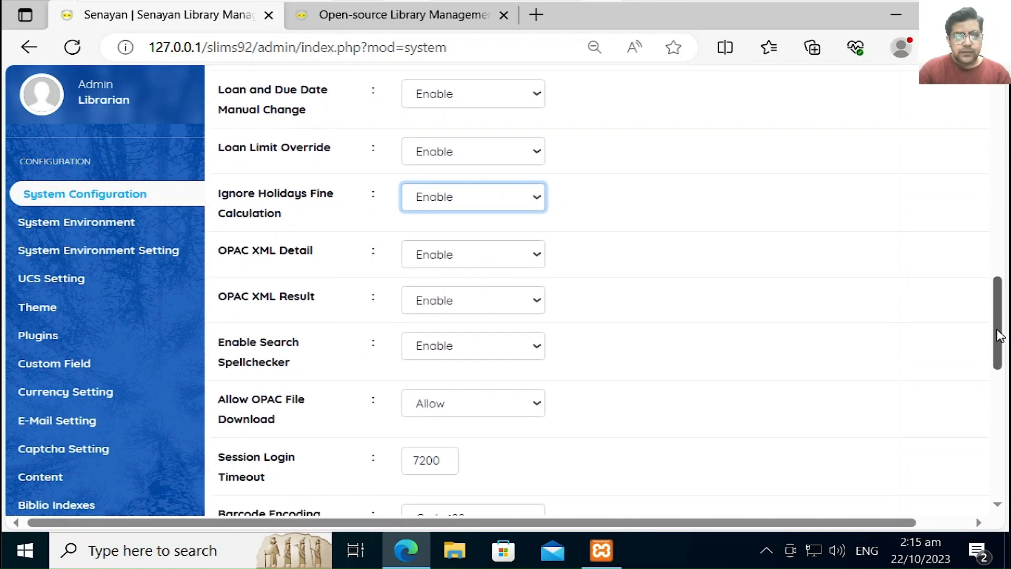
Step: Check the Barcode Encoding options and leave it at Code 128
left_click_drag(999, 336, 999, 342)
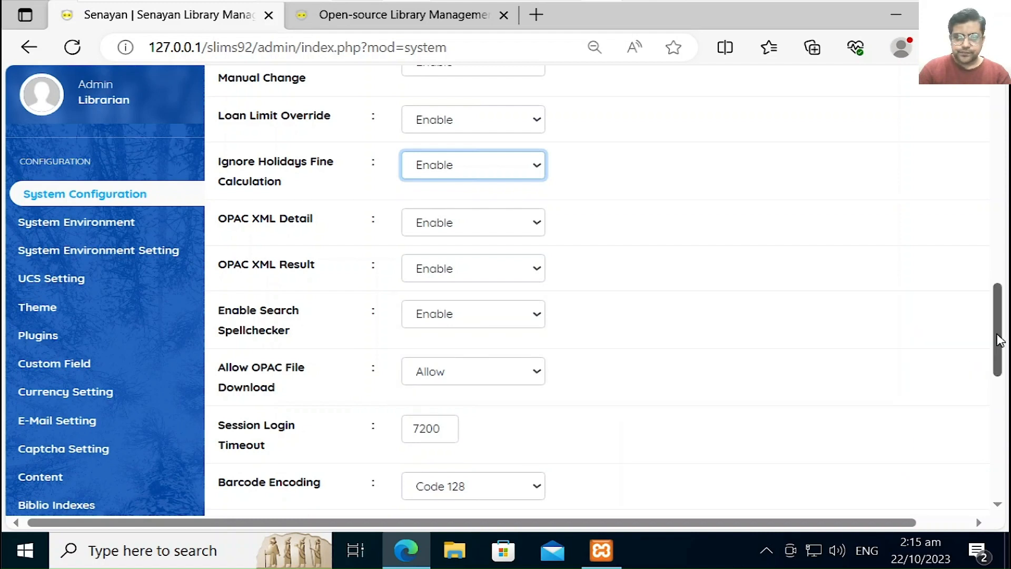
left_click_drag(998, 340, 993, 369)
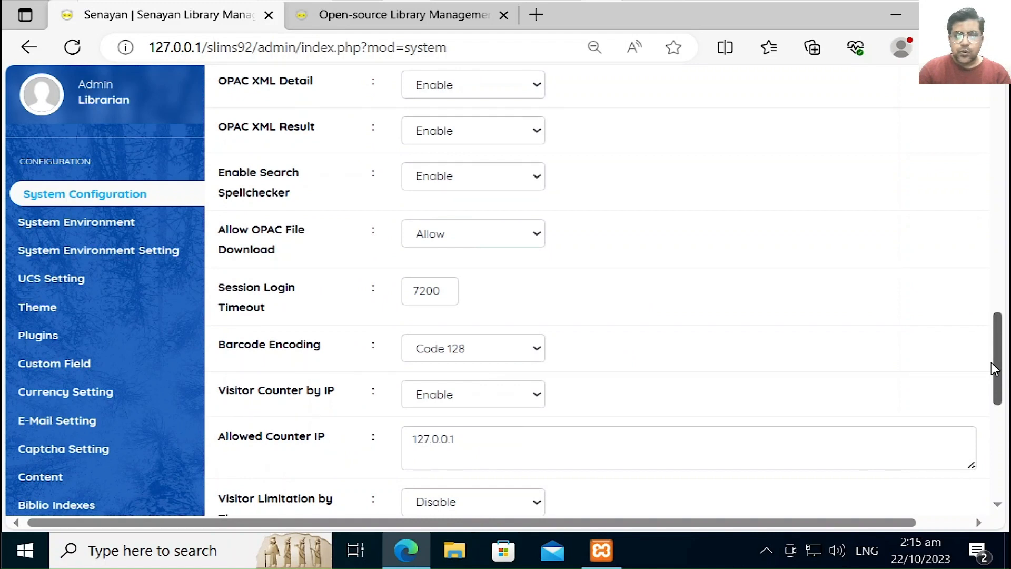
left_click_drag(993, 368, 994, 372)
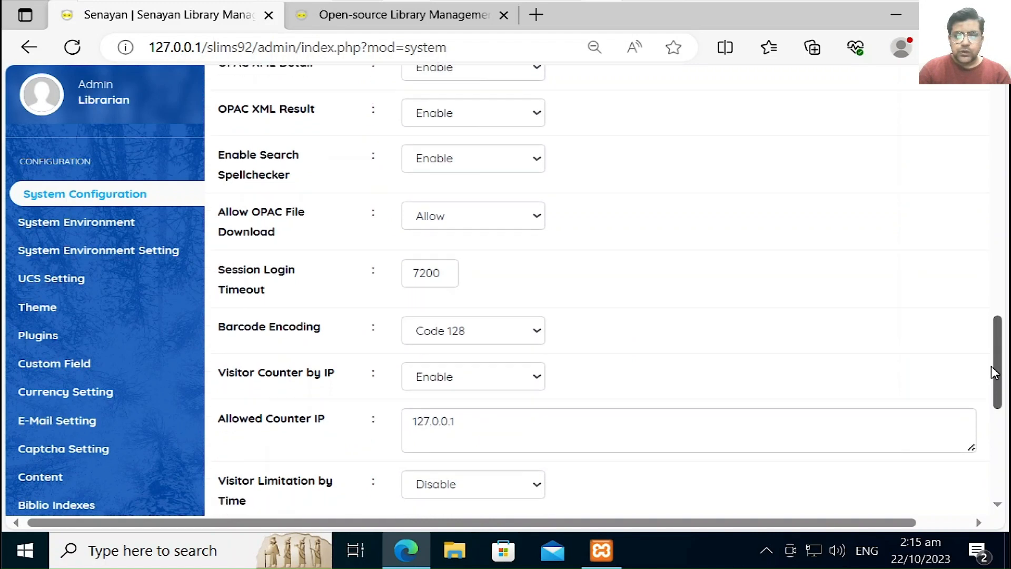
left_click(528, 335)
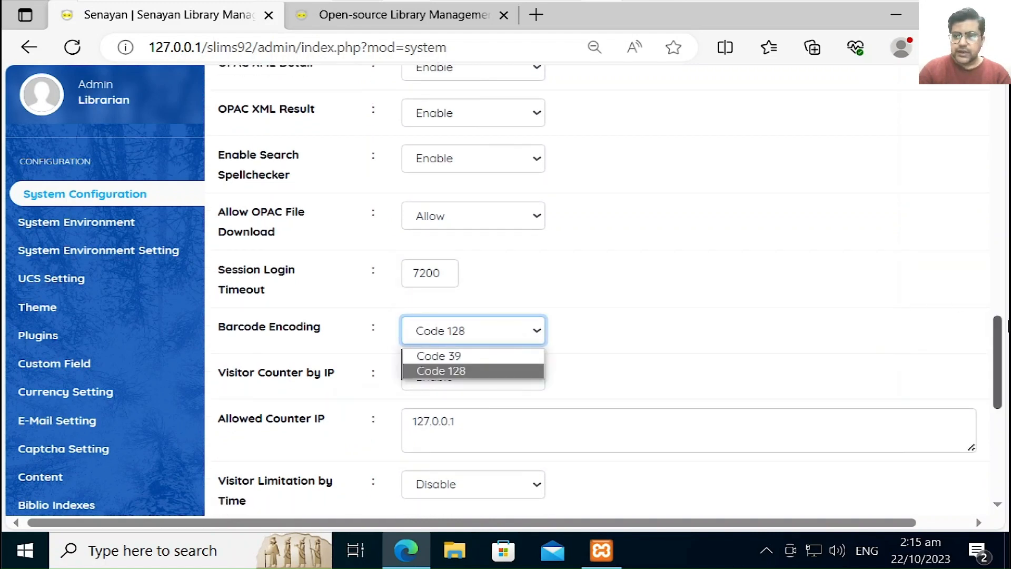
left_click(998, 339)
left_click_drag(999, 340, 998, 362)
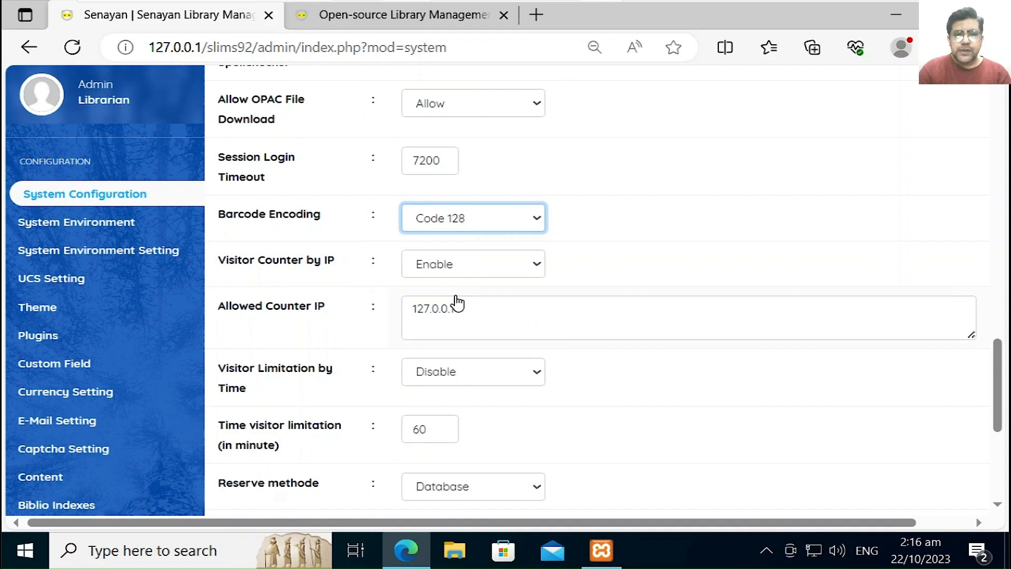
mouse_move(472, 315)
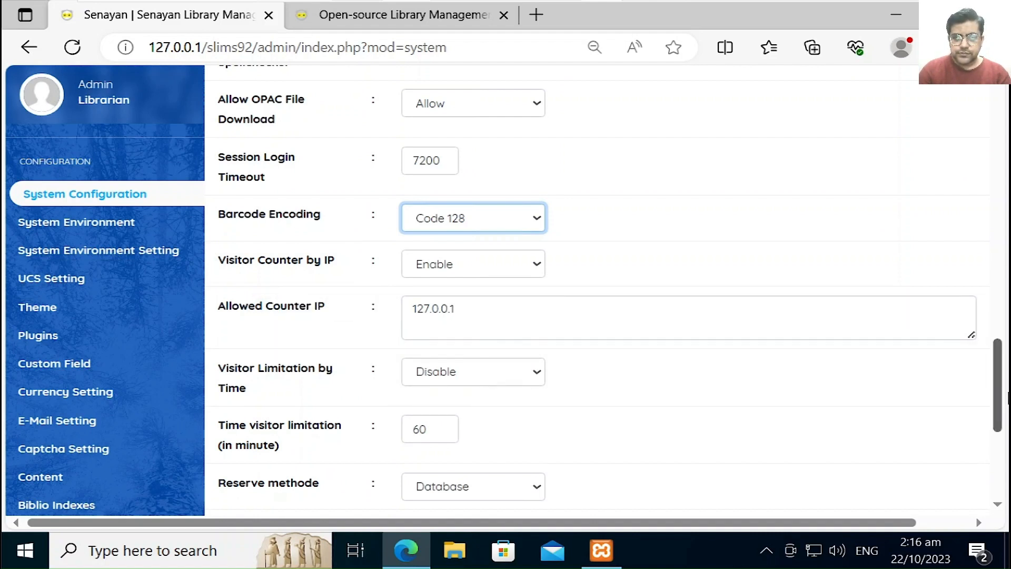
Step: Save the System Configuration settings from the bottom of the page
left_click_drag(1001, 396, 999, 410)
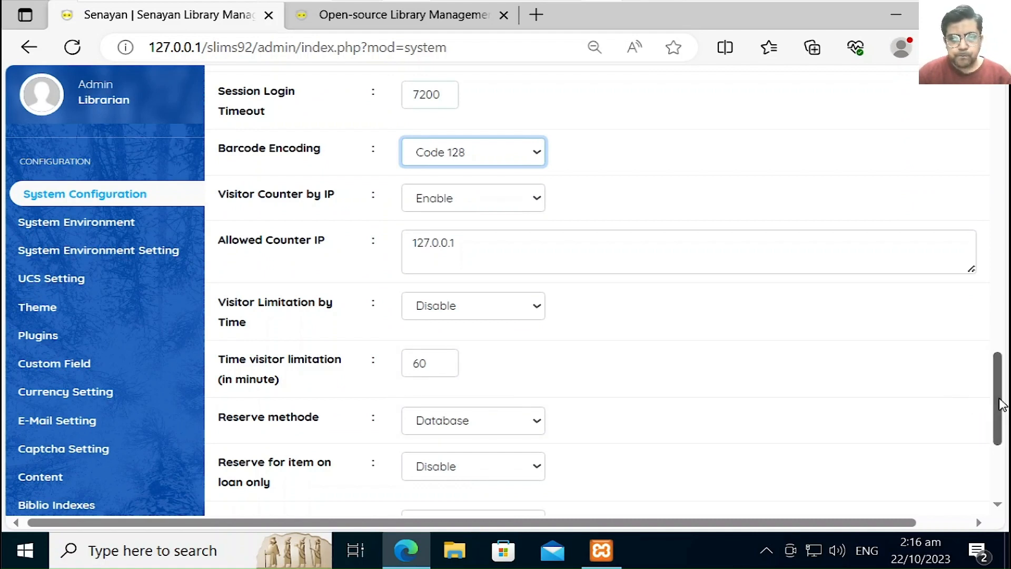
left_click_drag(999, 406, 997, 420)
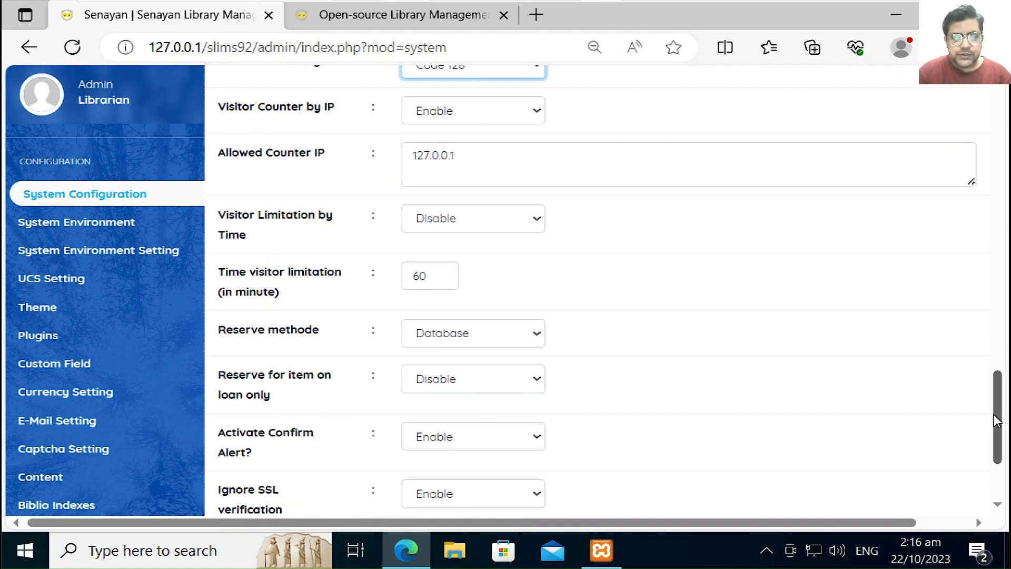
left_click_drag(997, 420, 996, 436)
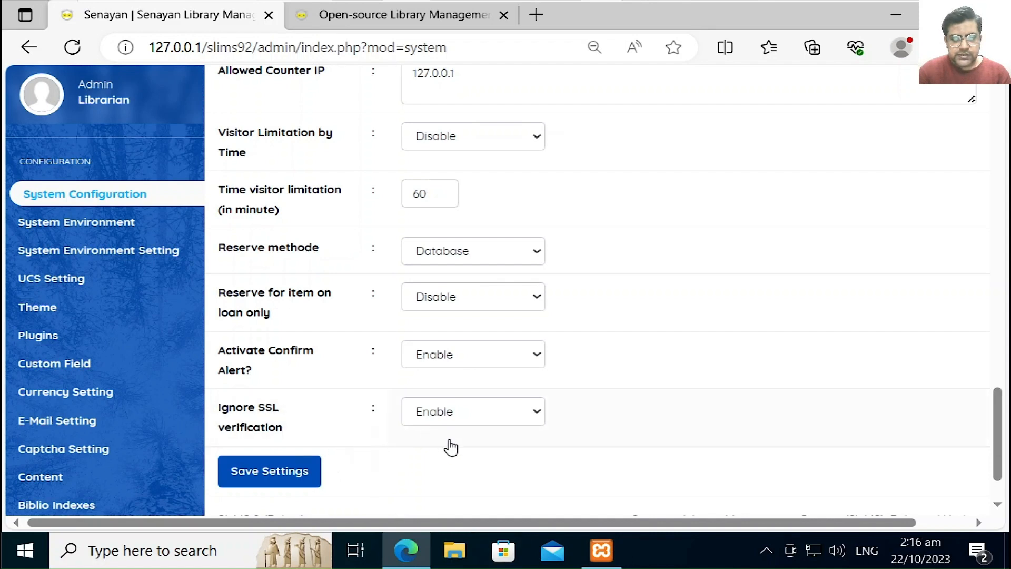
left_click(293, 489)
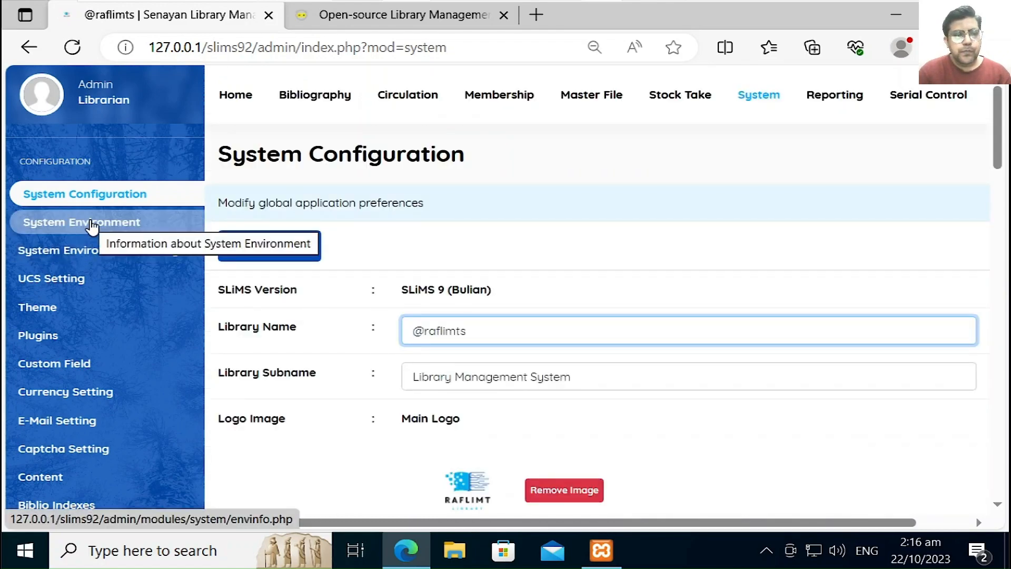
Step: Open System Environment and review the SLiMS 9.6.1, PHP 8.2.4 and MariaDB 10.4.28 details
left_click(92, 226)
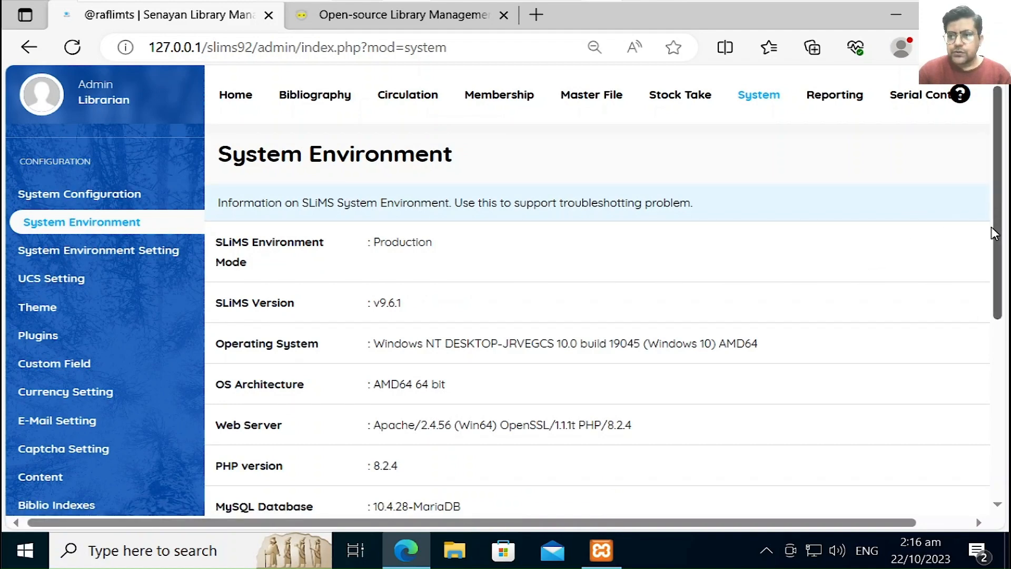
left_click_drag(995, 239, 989, 339)
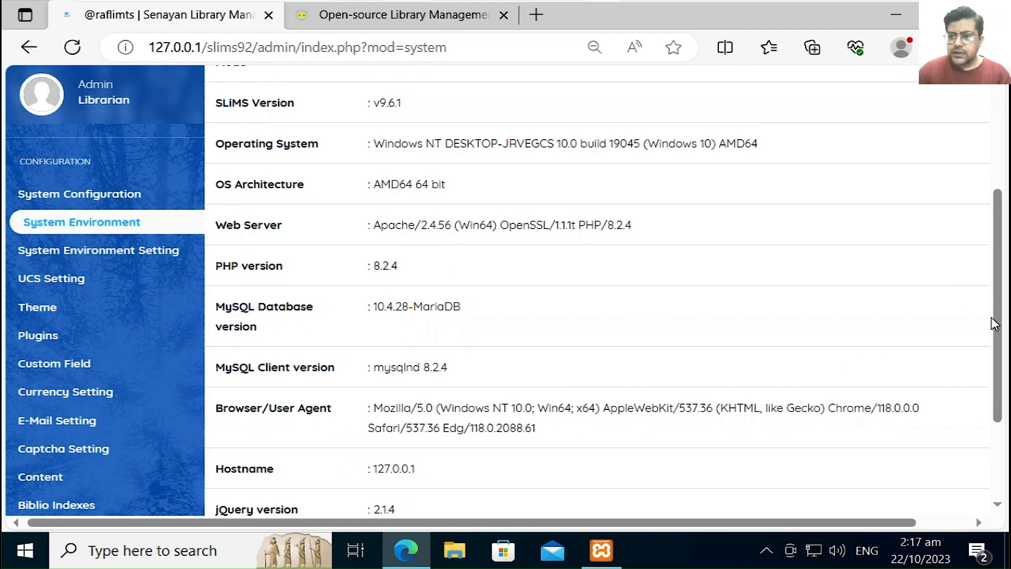
left_click_drag(999, 326, 995, 397)
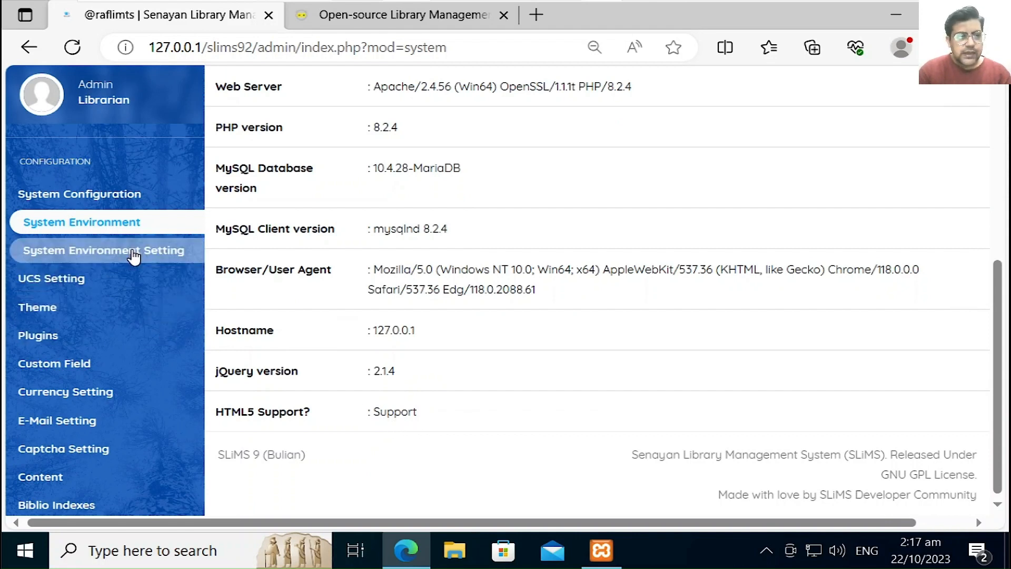
Step: Try Development mode, restore Production, keep per-IP environment at Disable, then go to UCS Setting
left_click(134, 254)
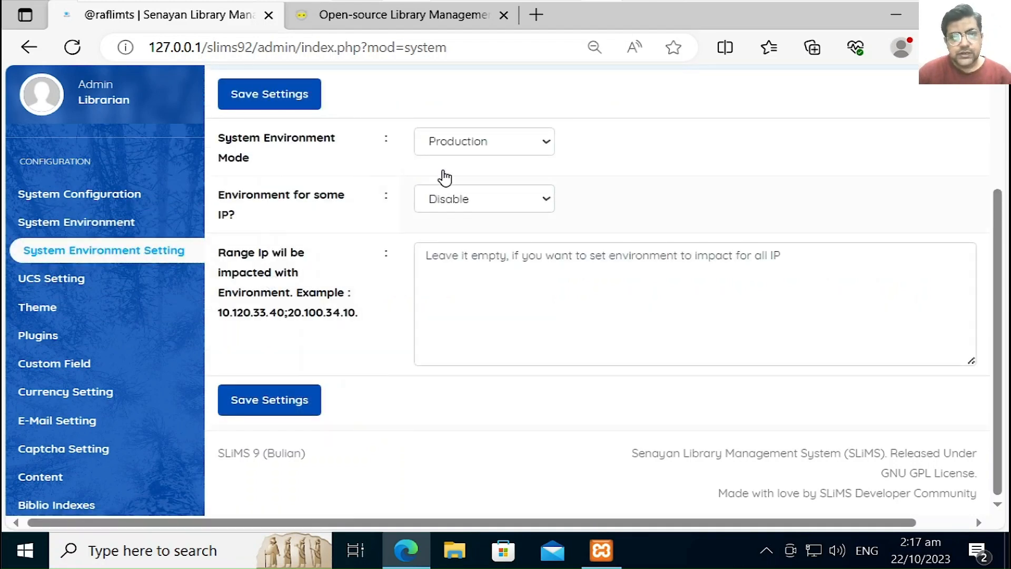
left_click(476, 141)
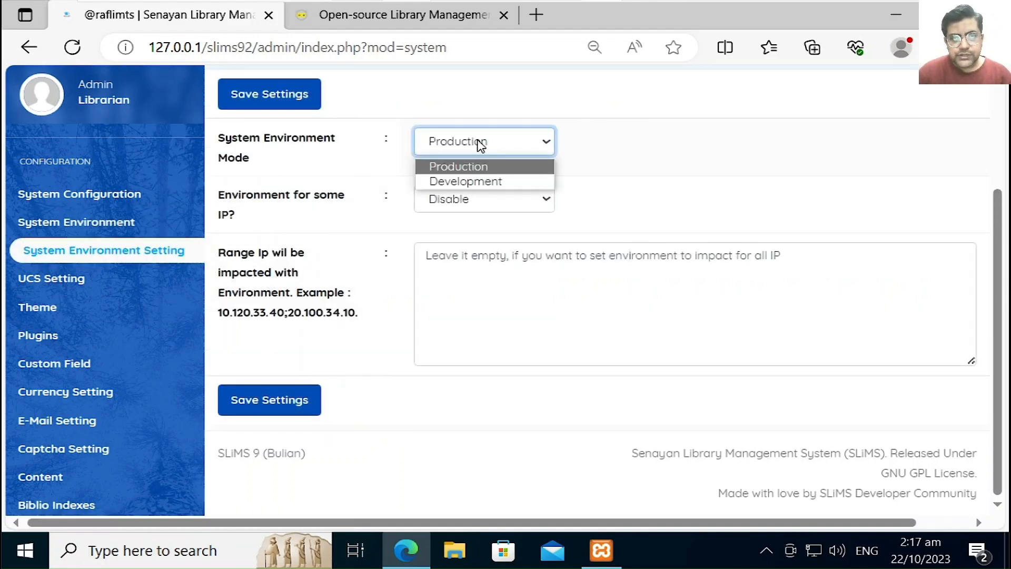
left_click(476, 183)
left_click(482, 142)
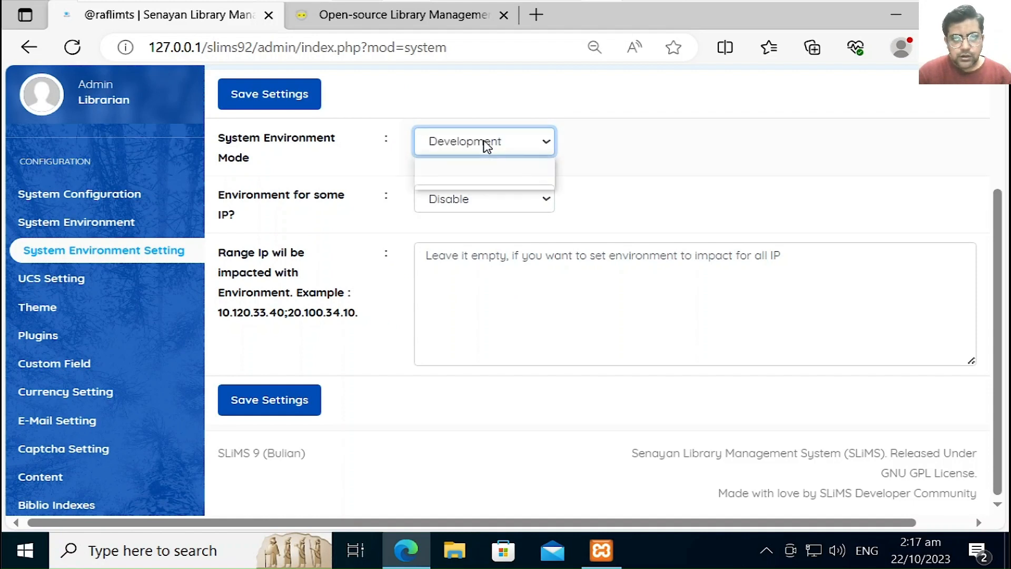
left_click(476, 165)
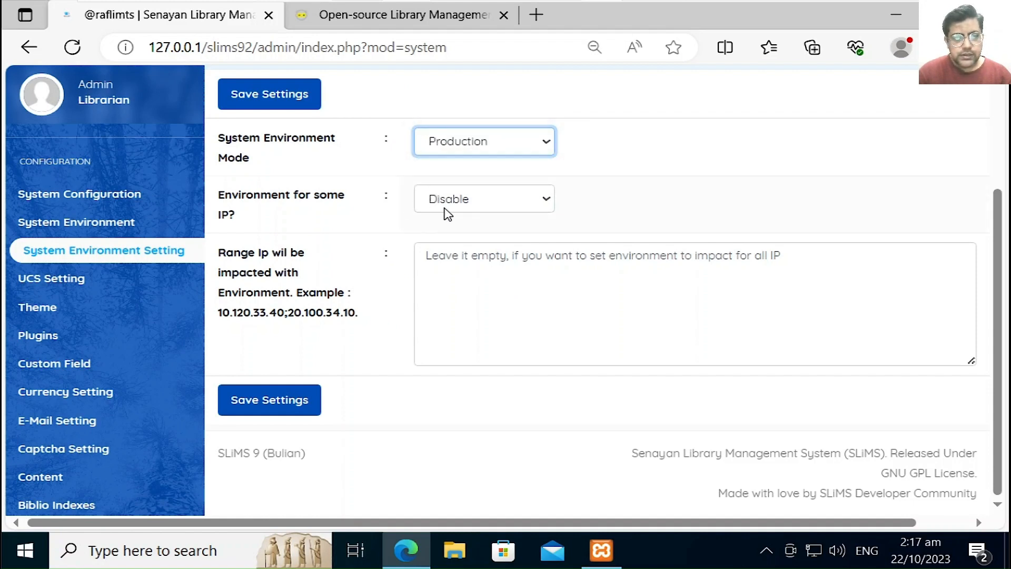
left_click(450, 211)
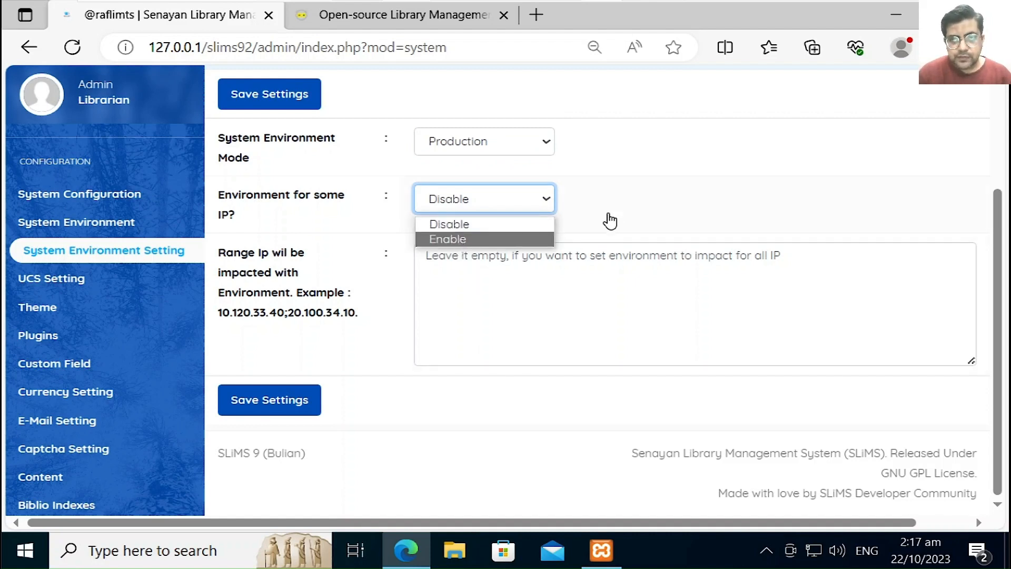
left_click(508, 298)
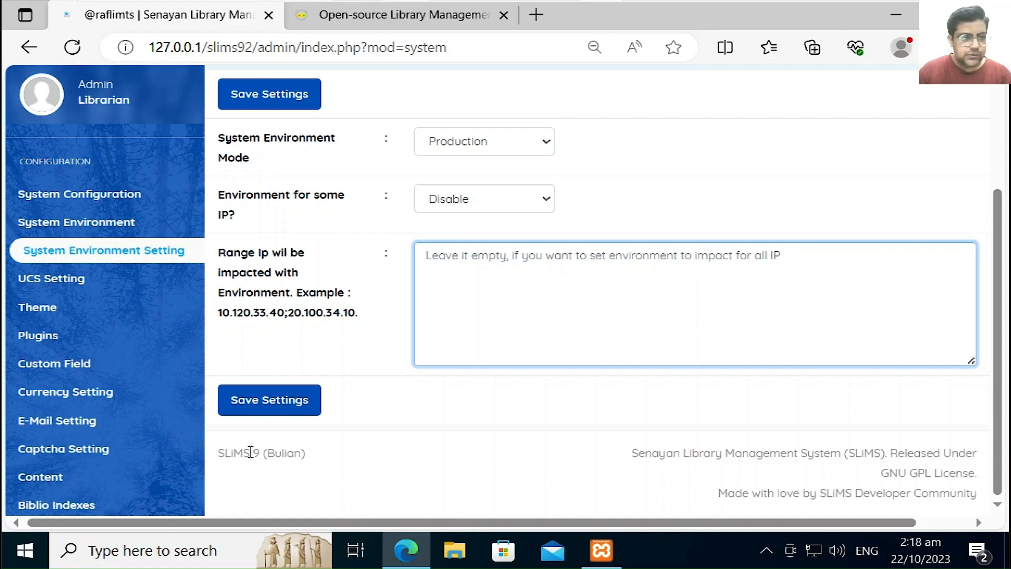
left_click(77, 283)
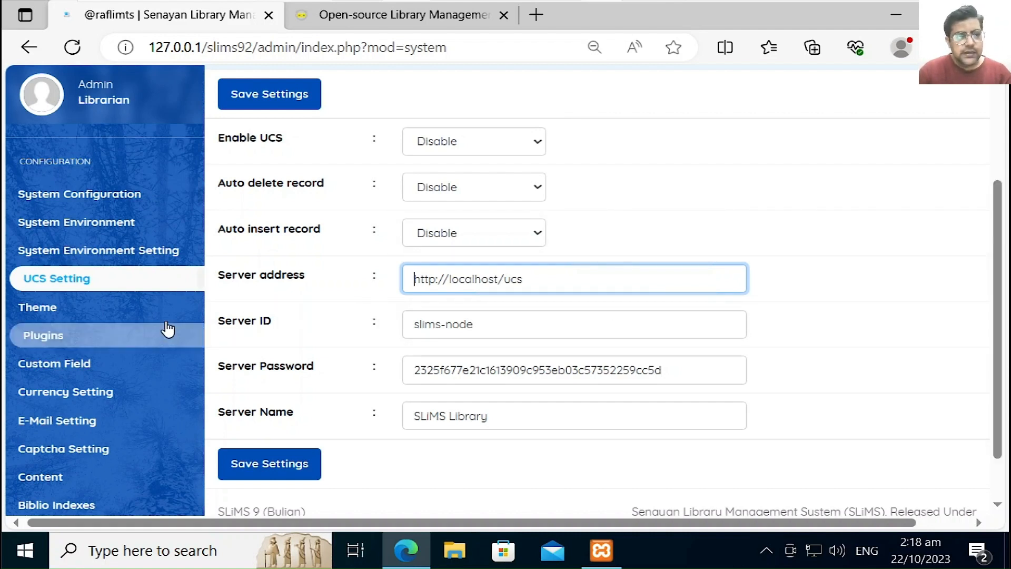
Step: Open the Theme page listing the Akasia, Akasia-dz, Default and Nightmode templates
left_click(168, 313)
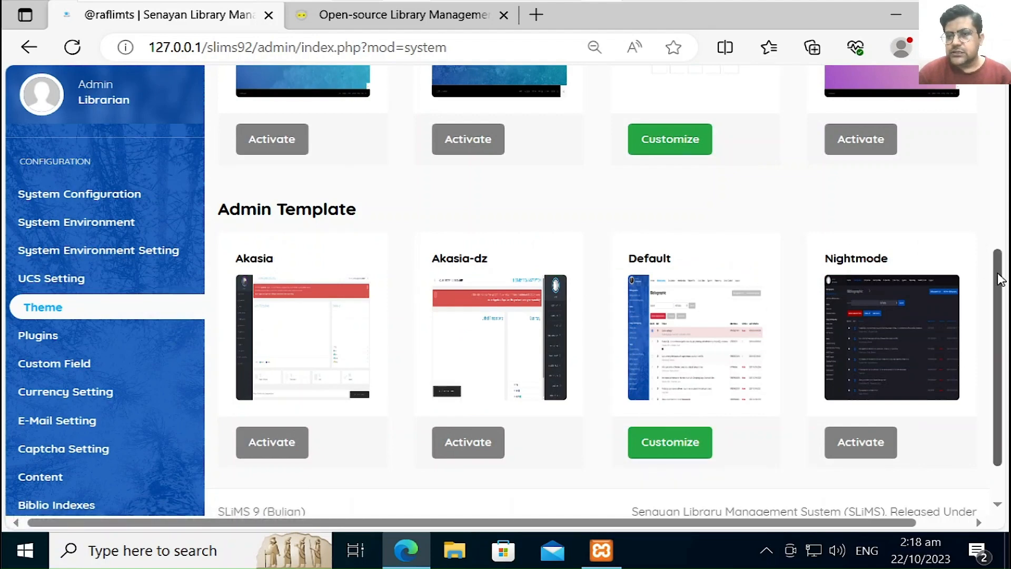
scroll(1000, 279, "up", 2)
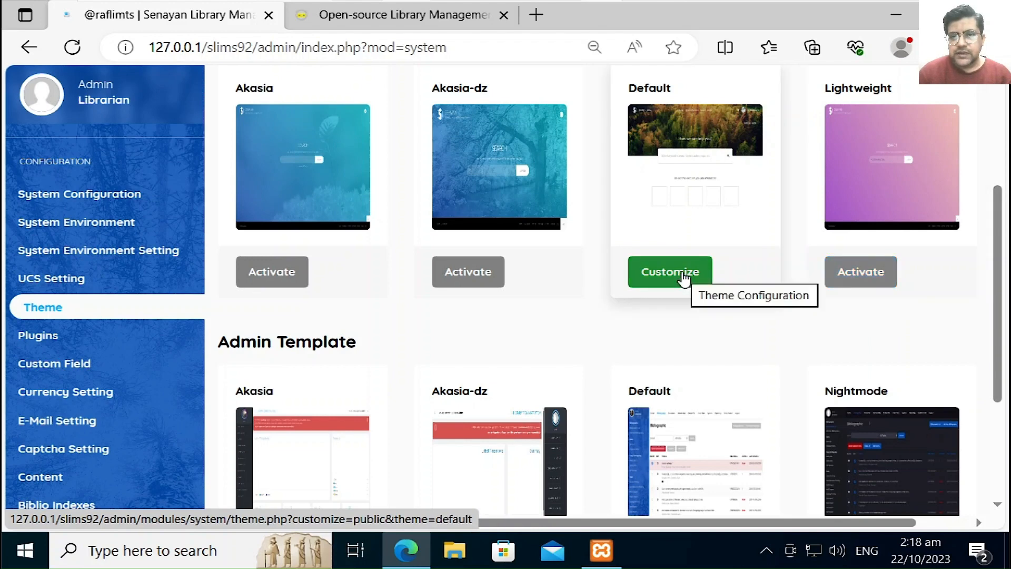
Step: Open the Default public theme's configuration and enable it for mobile devices
left_click(683, 274)
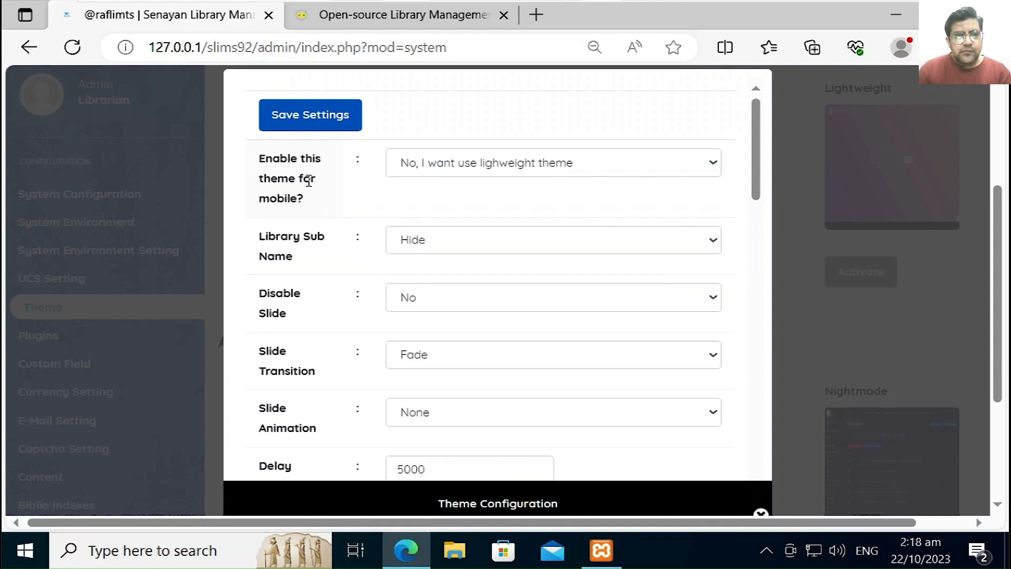
left_click(442, 176)
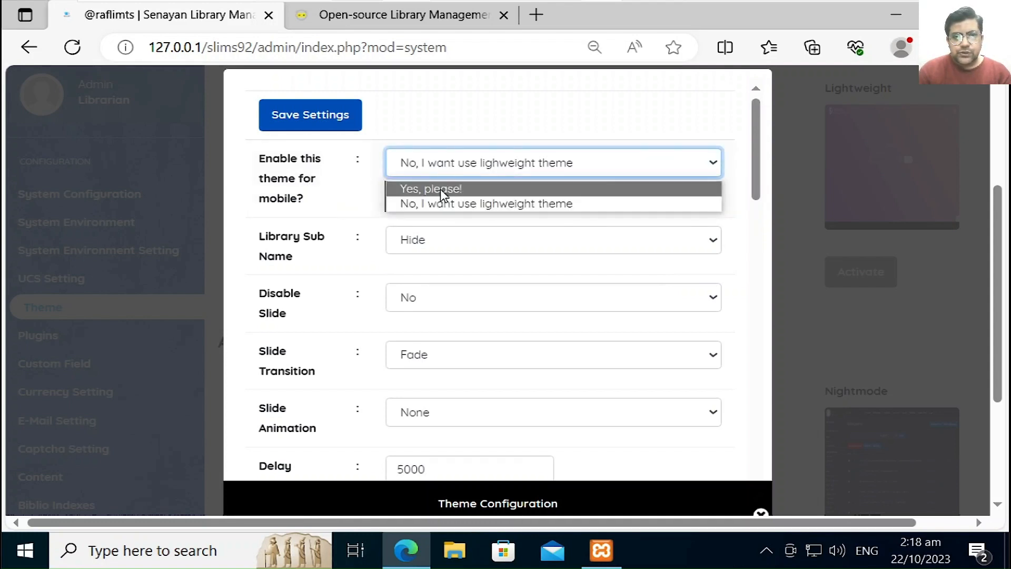
left_click(442, 189)
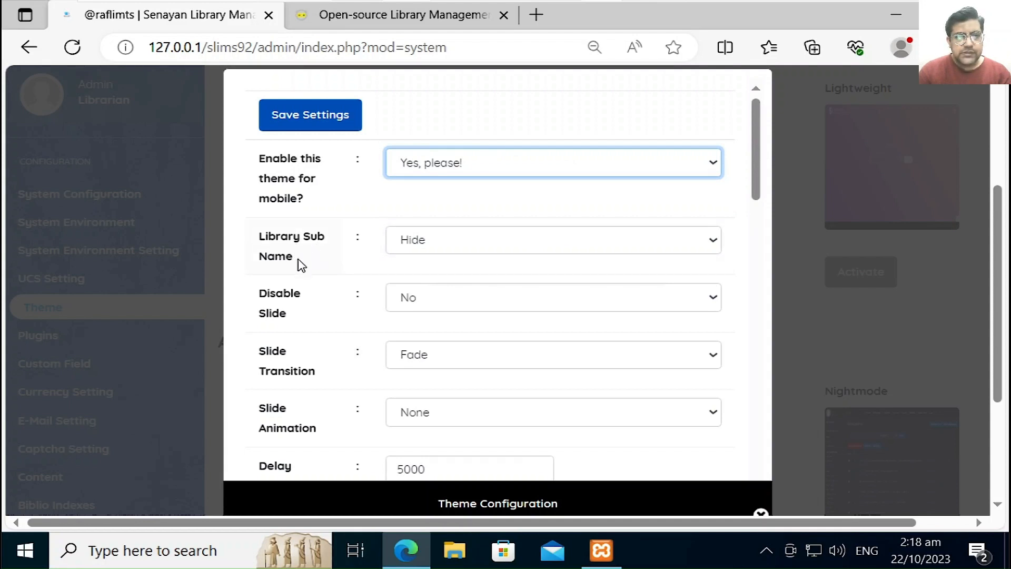
Step: Check the public home page, then set Library Sub Name to Show
mouse_move(406, 5)
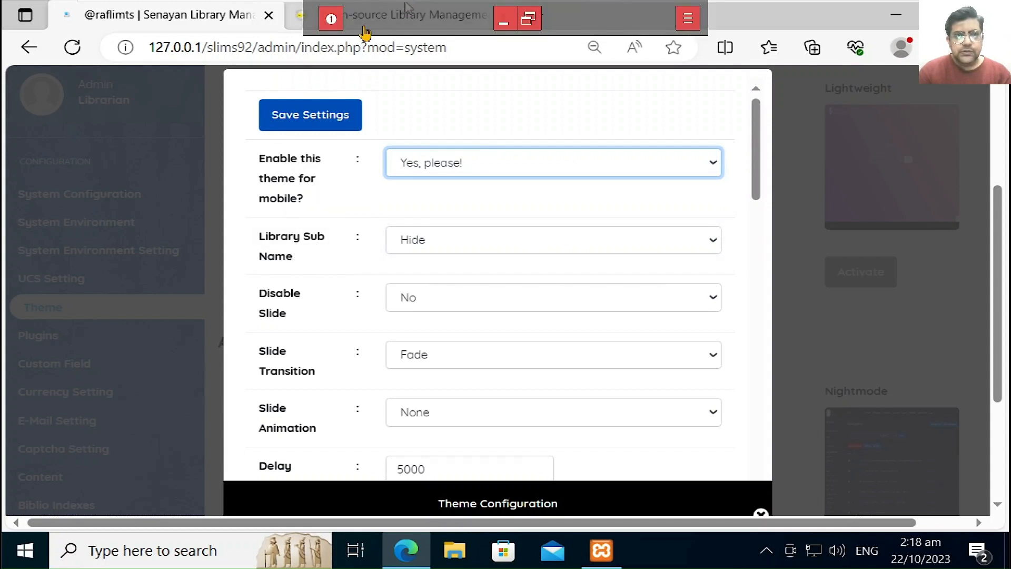
left_click(314, 24)
double_click(505, 5)
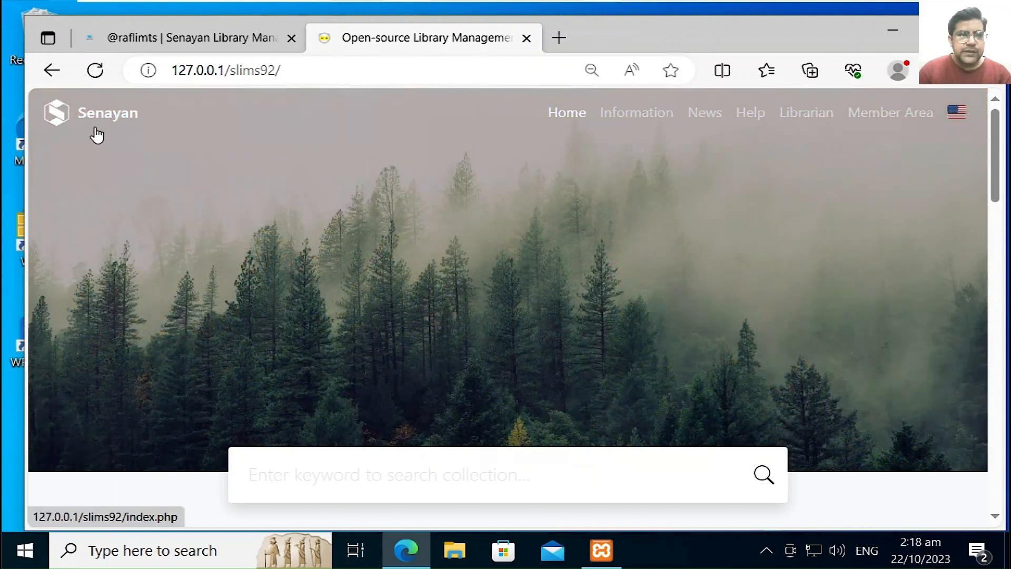
left_click(194, 45)
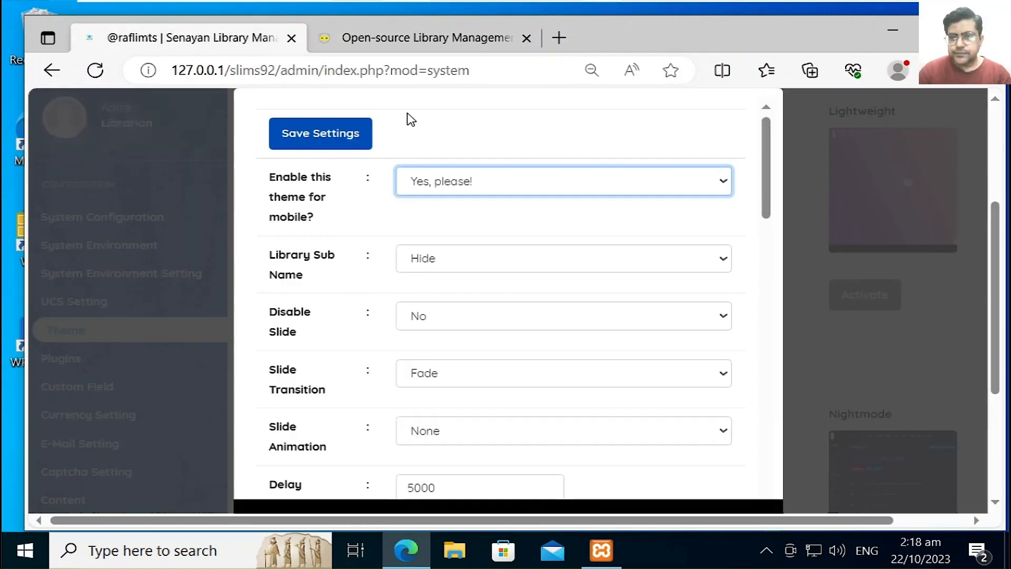
left_click(464, 267)
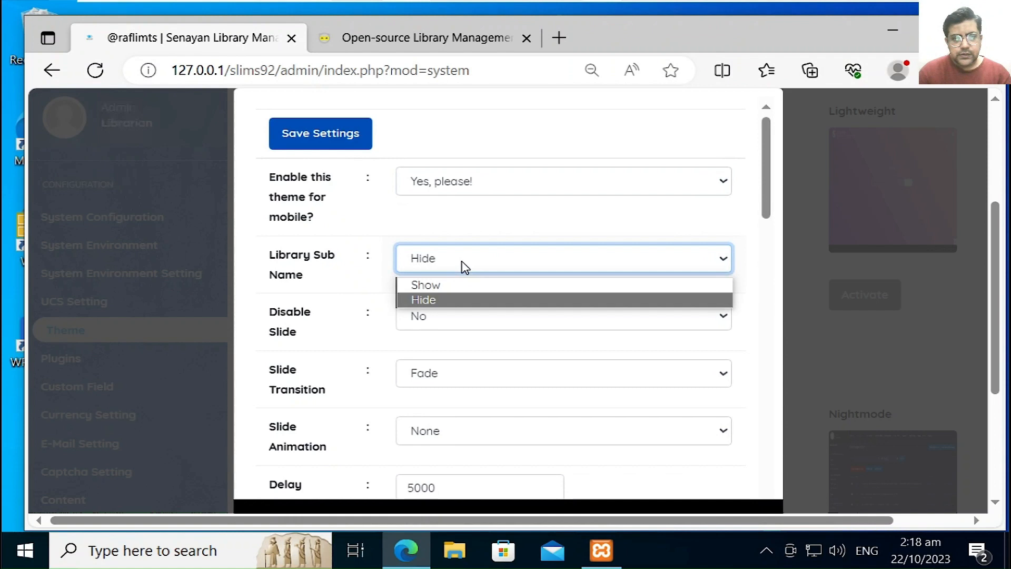
left_click(441, 286)
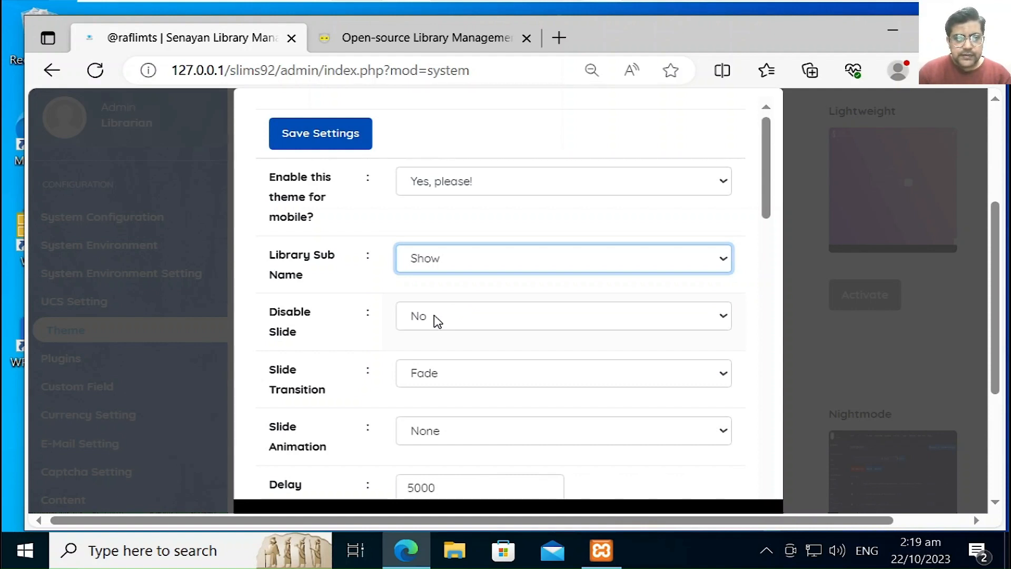
Step: Try Disable Slide as Yes on the OPAC, then set it back to No
left_click(436, 321)
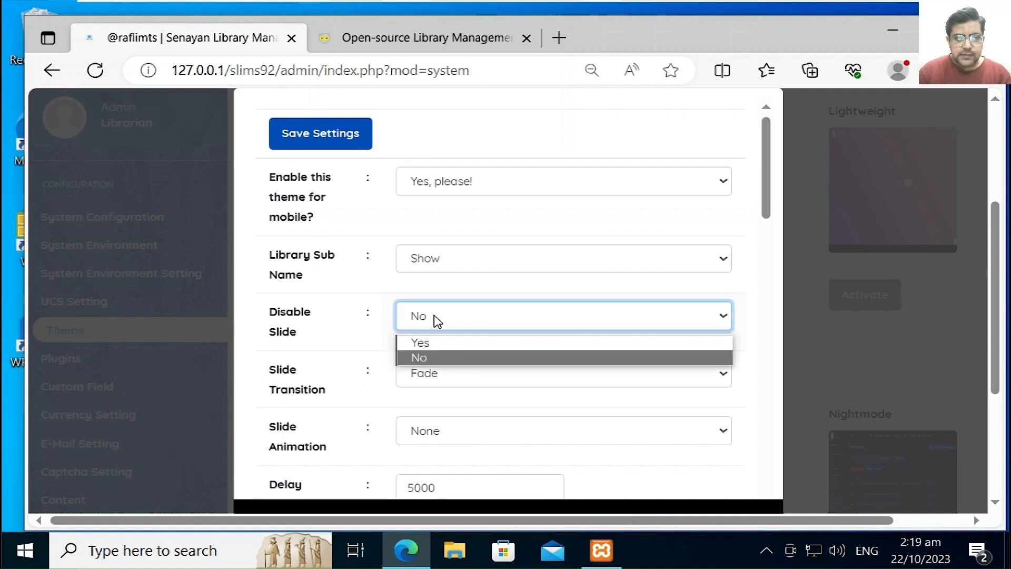
left_click(421, 343)
left_click(387, 41)
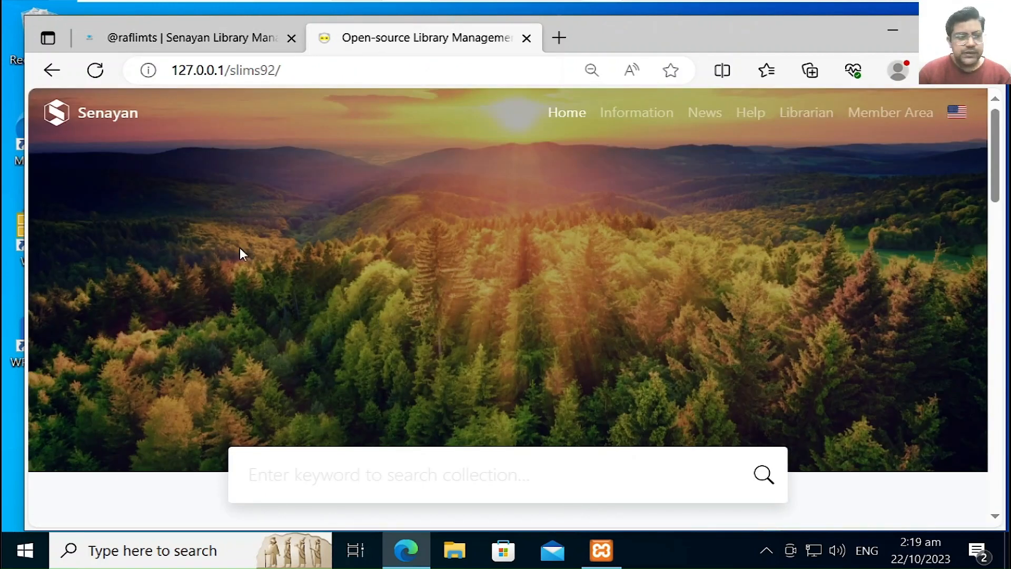
left_click(198, 43)
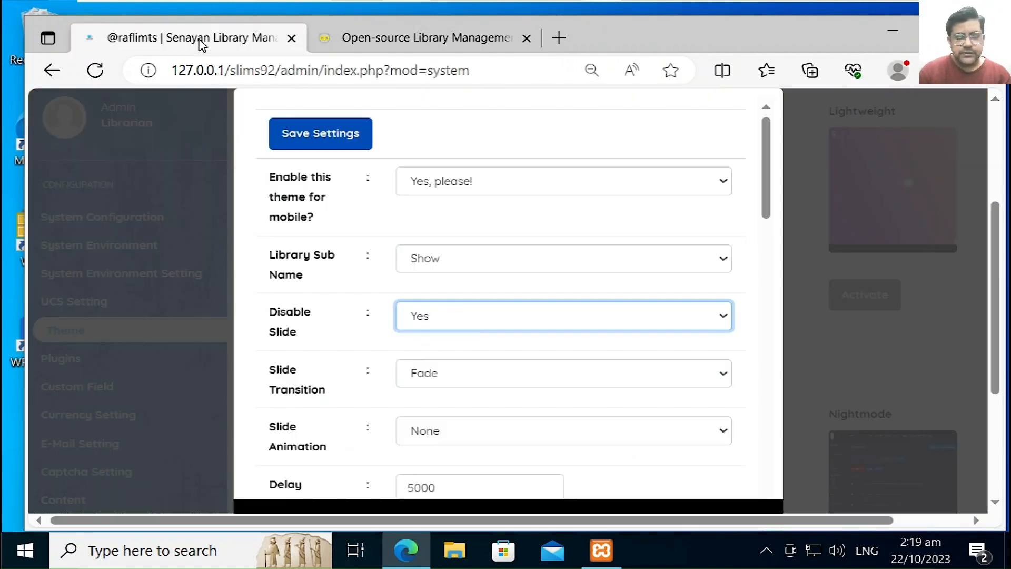
left_click(460, 330)
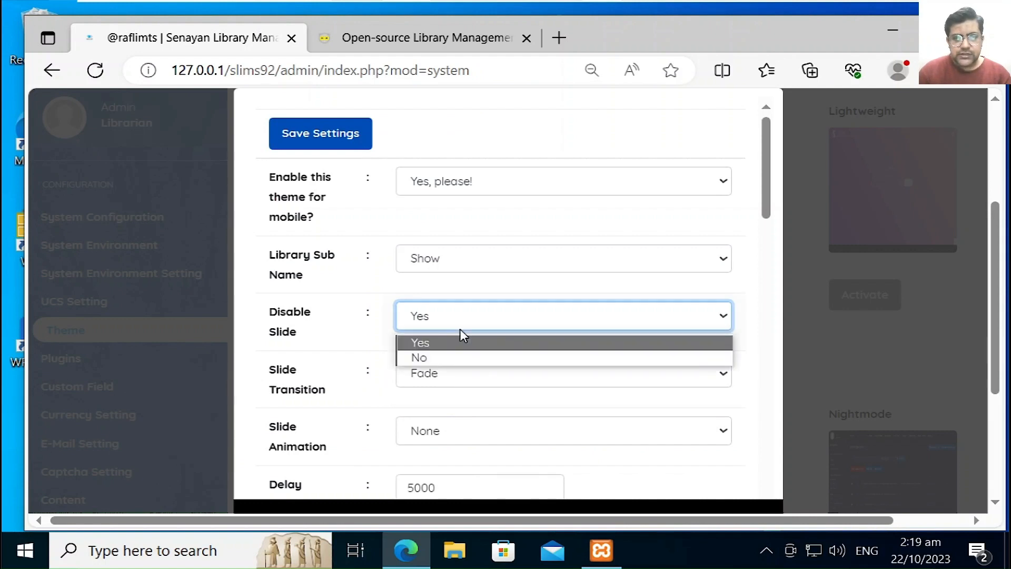
left_click(432, 356)
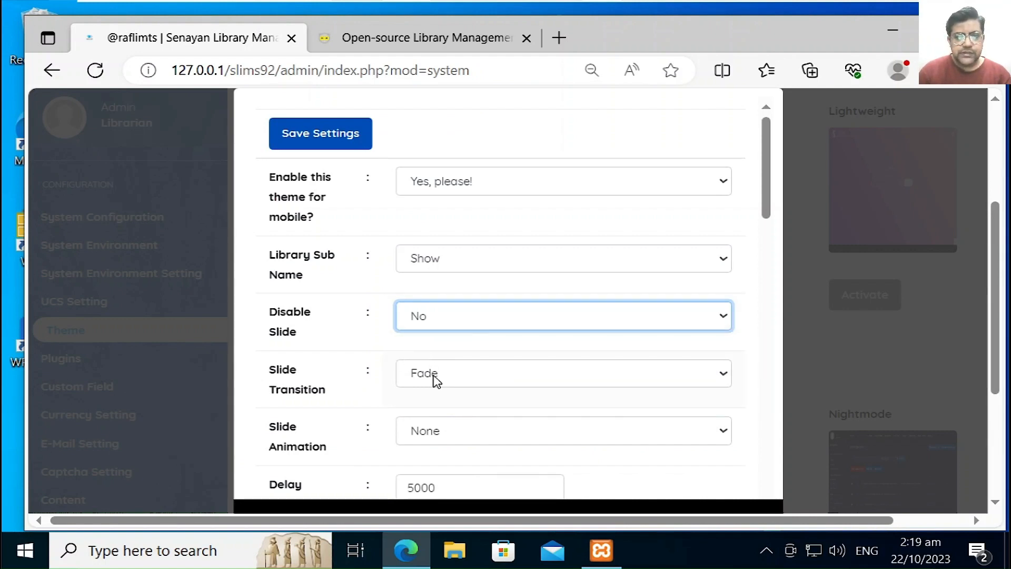
left_click(433, 379)
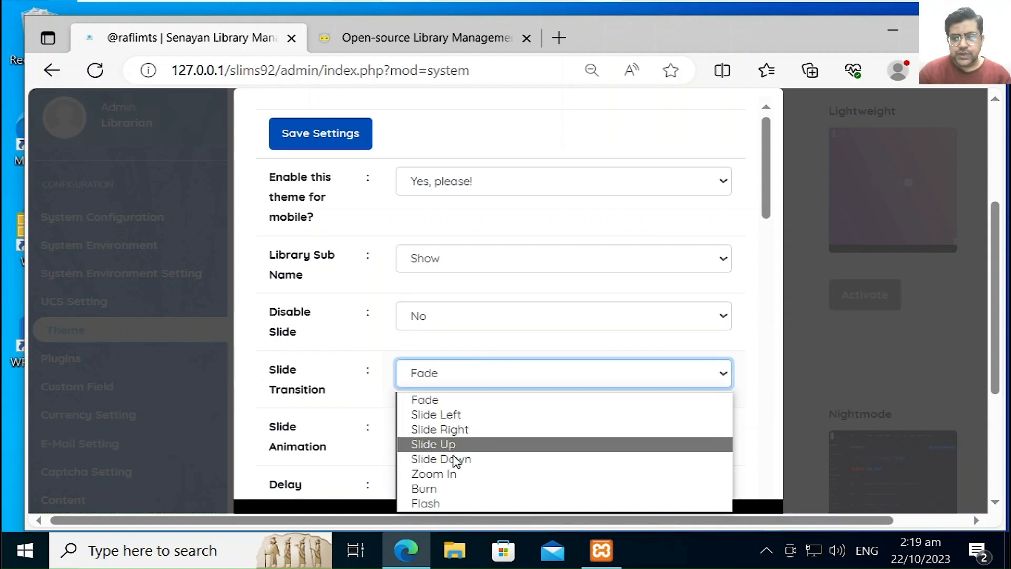
Step: Set the slide transition to Burn and the slide animation to Random
left_click(438, 490)
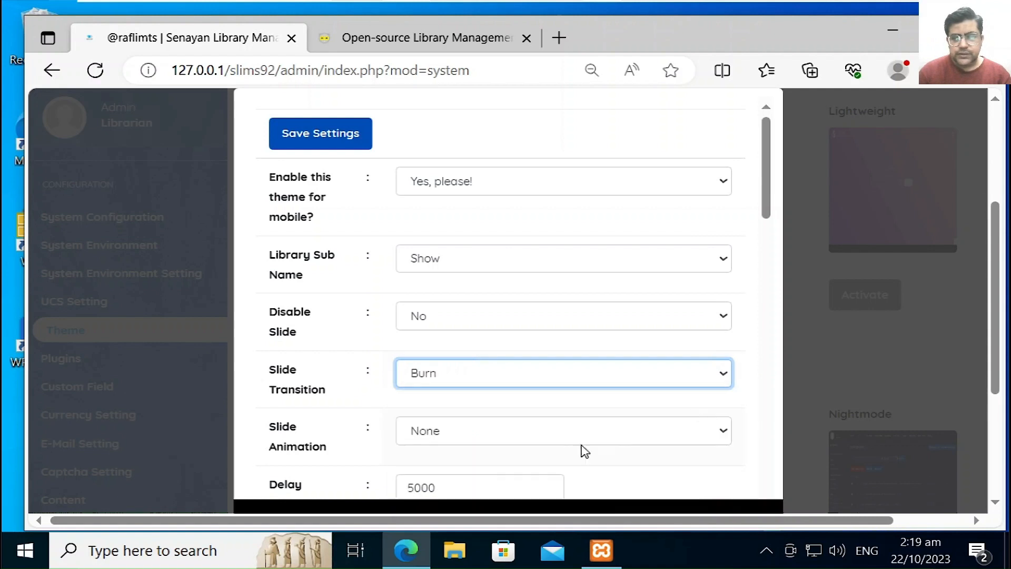
left_click_drag(767, 210, 776, 246)
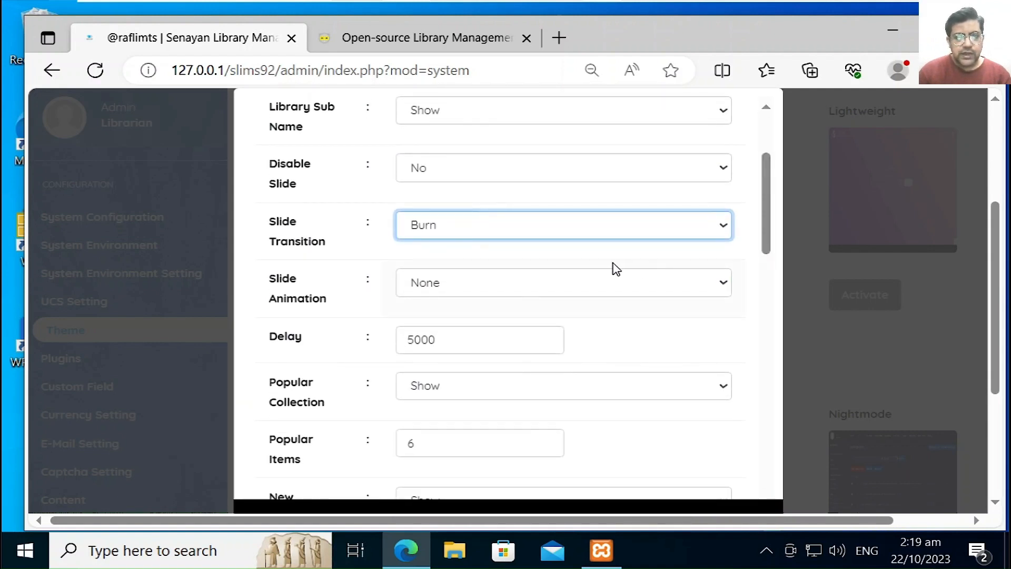
left_click(508, 287)
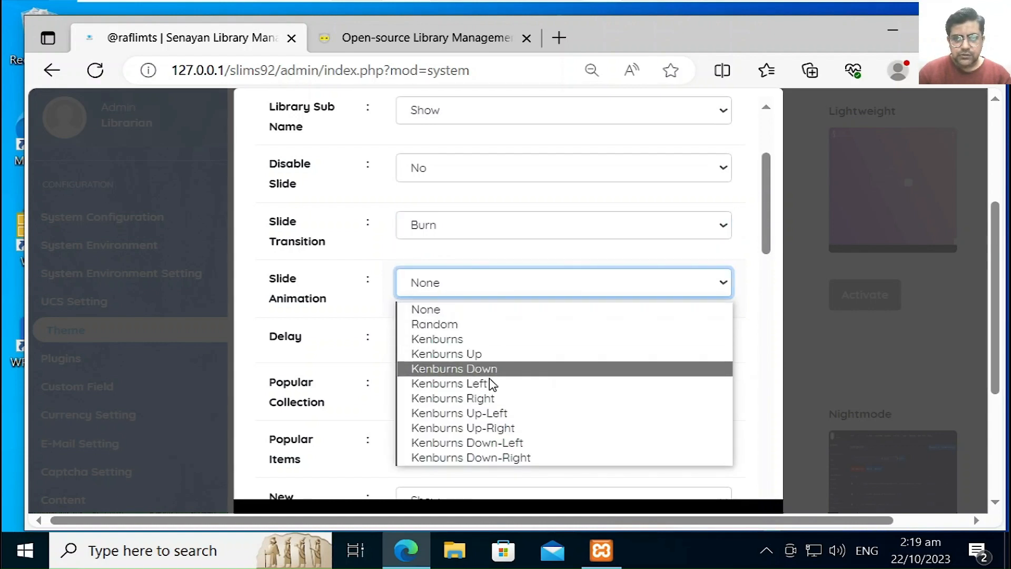
left_click(480, 353)
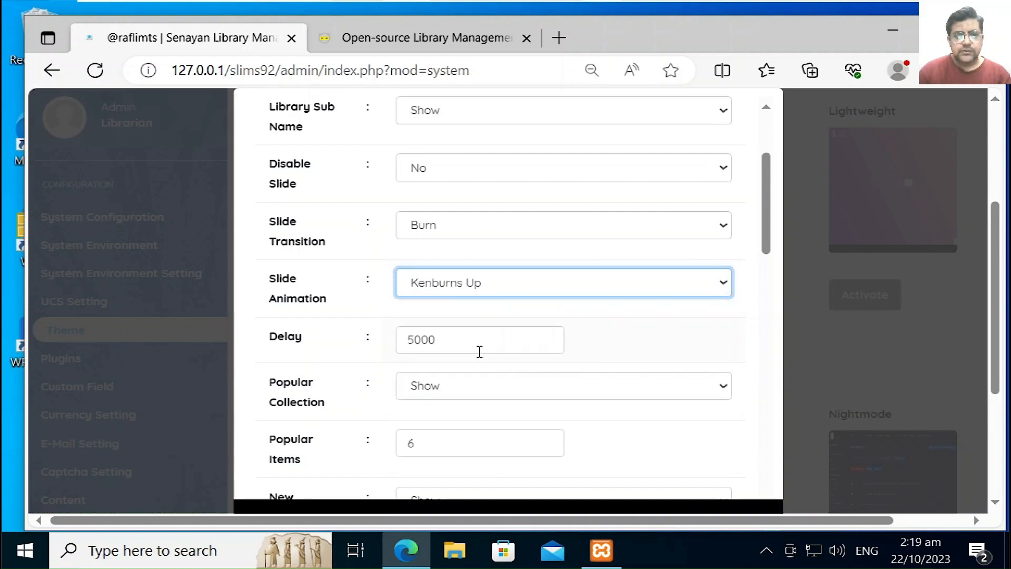
left_click(482, 287)
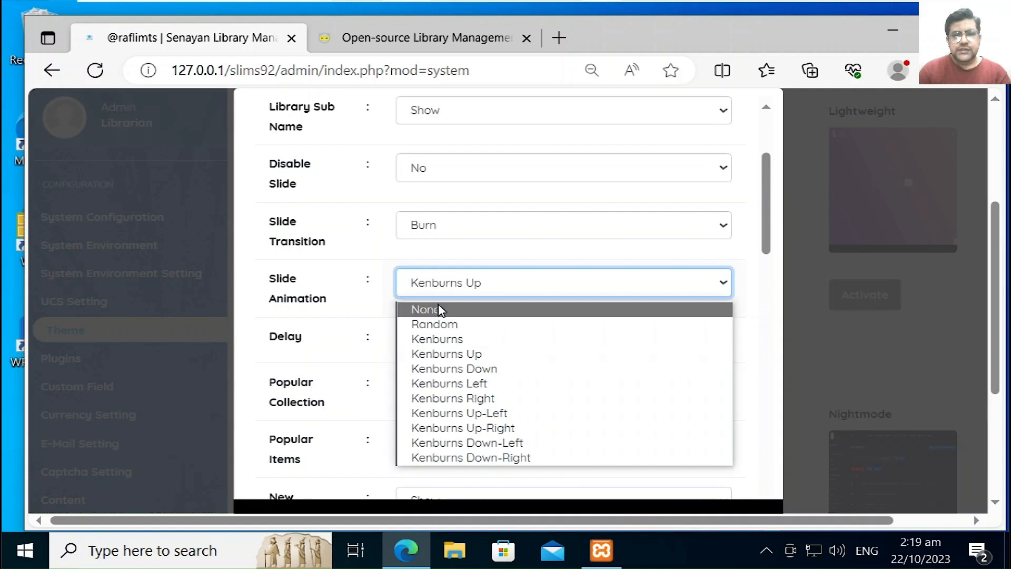
left_click(438, 323)
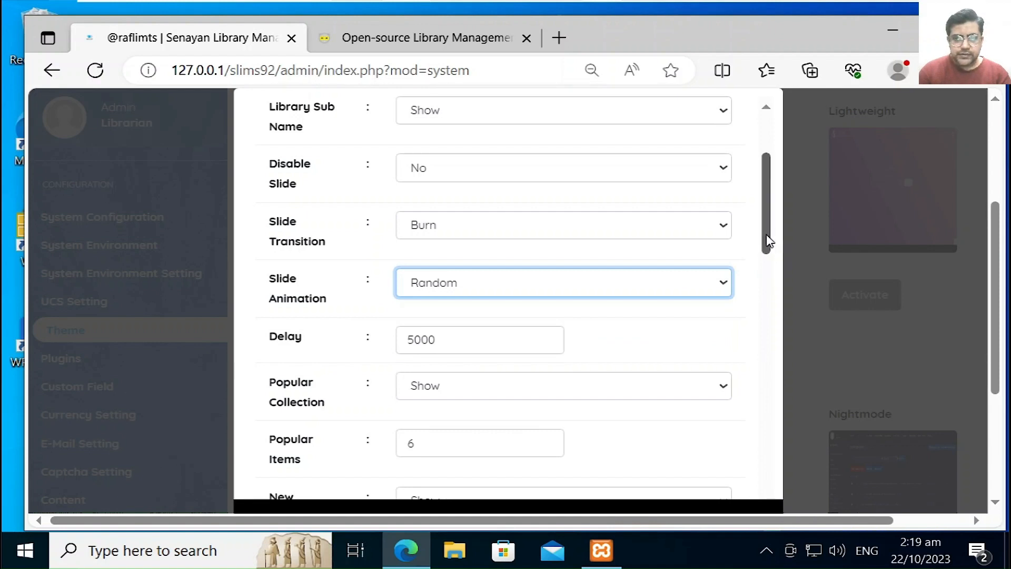
Step: Keep Popular Collection shown with 6 popular items, then scroll down to Map Description
left_click_drag(767, 241, 763, 277)
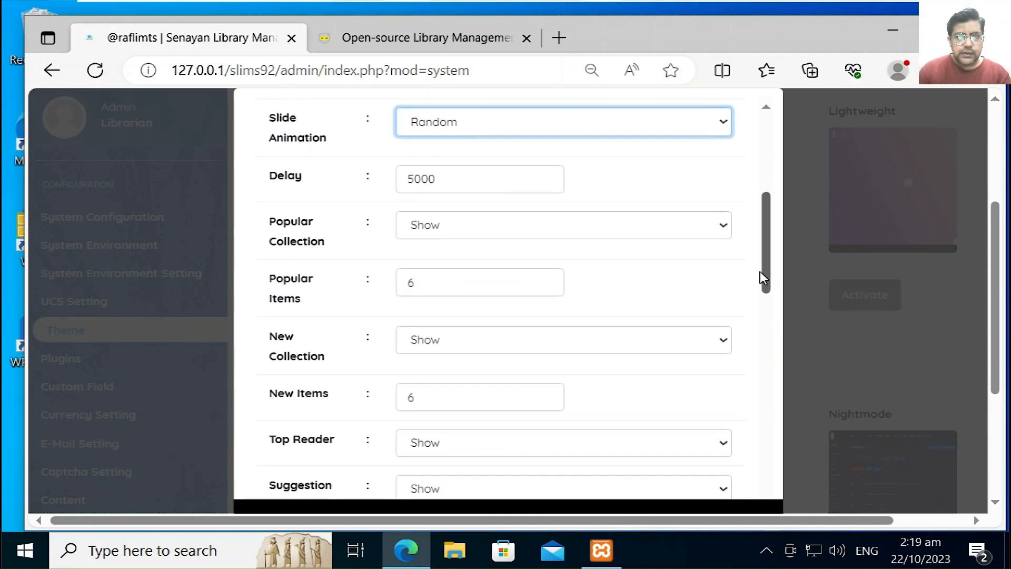
left_click(554, 237)
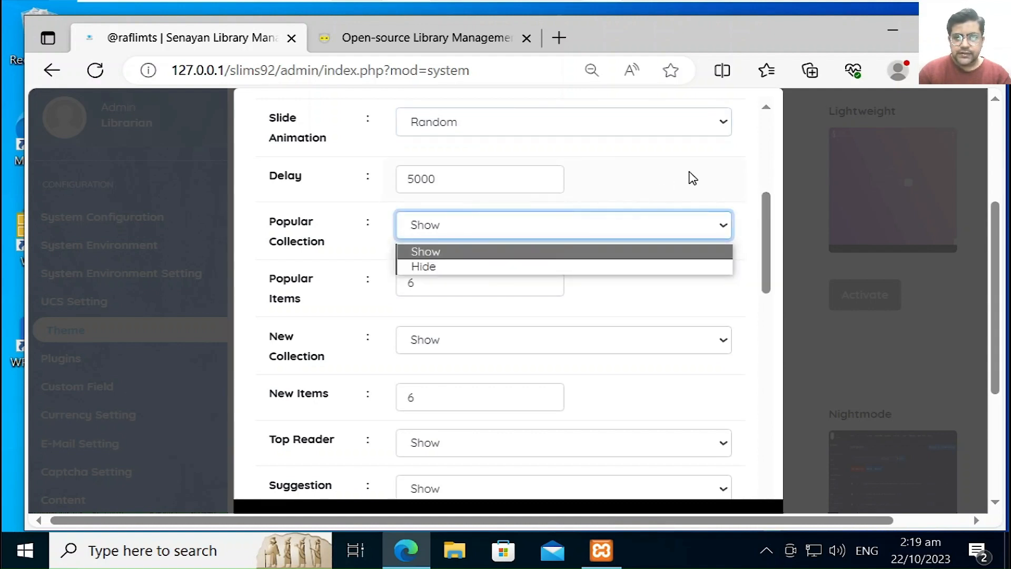
left_click(253, 264)
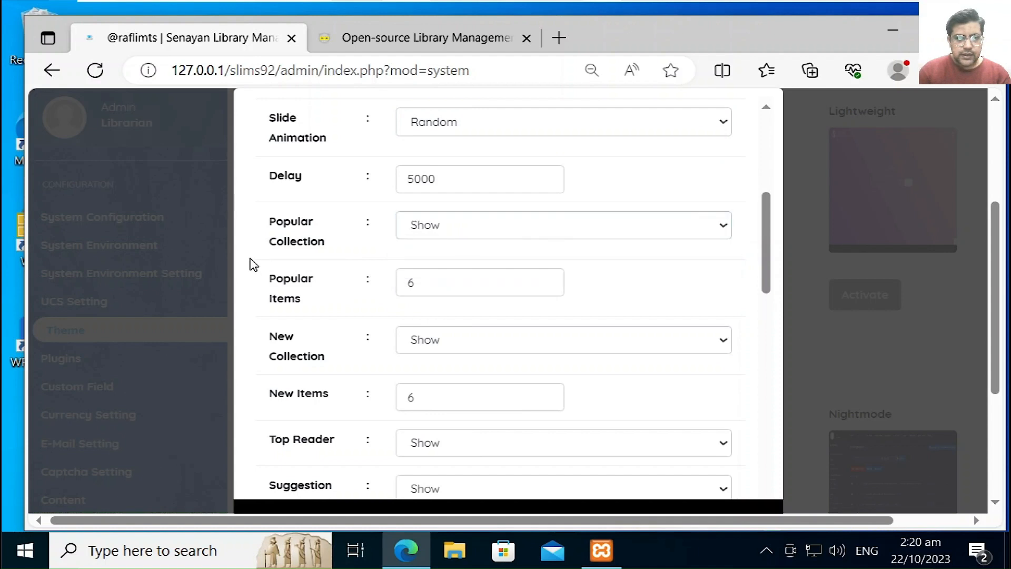
left_click(426, 286)
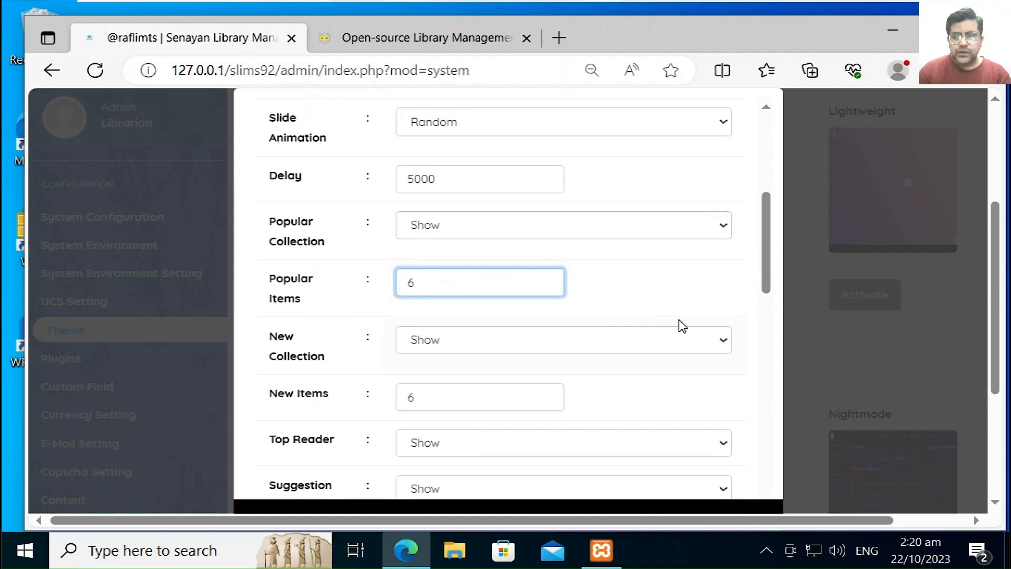
left_click_drag(768, 284, 770, 306)
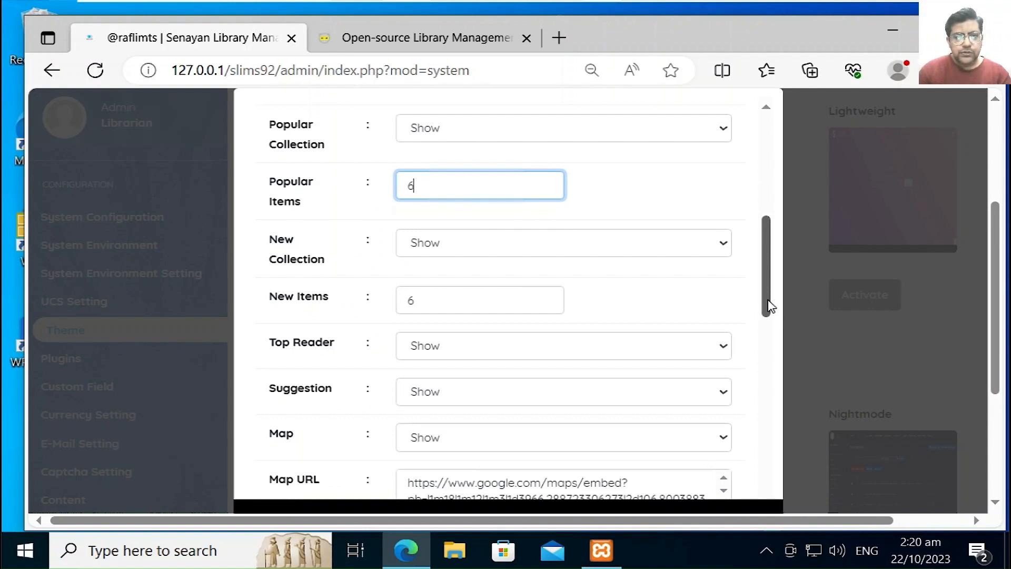
left_click_drag(768, 301, 765, 330)
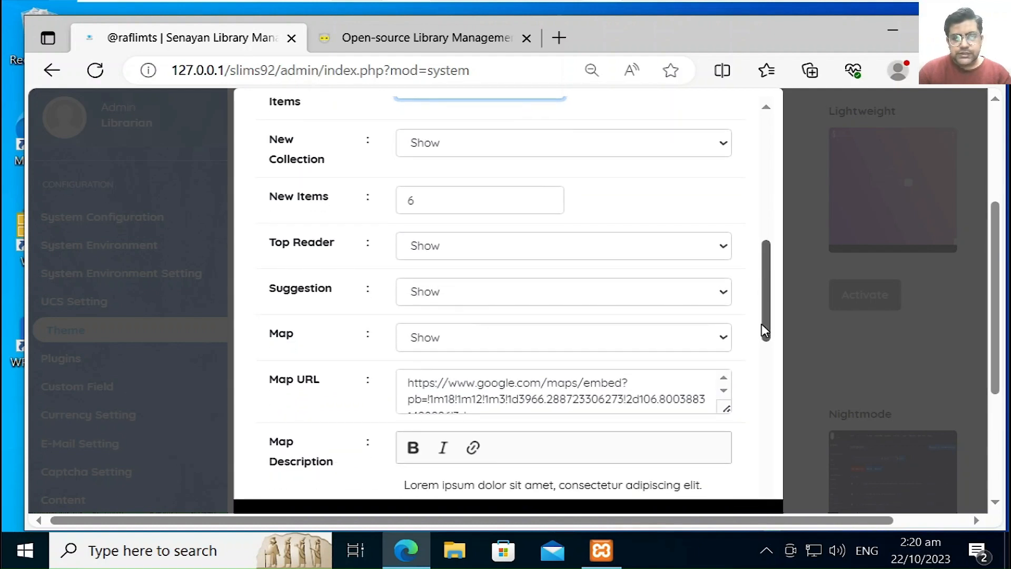
left_click_drag(765, 331, 758, 344)
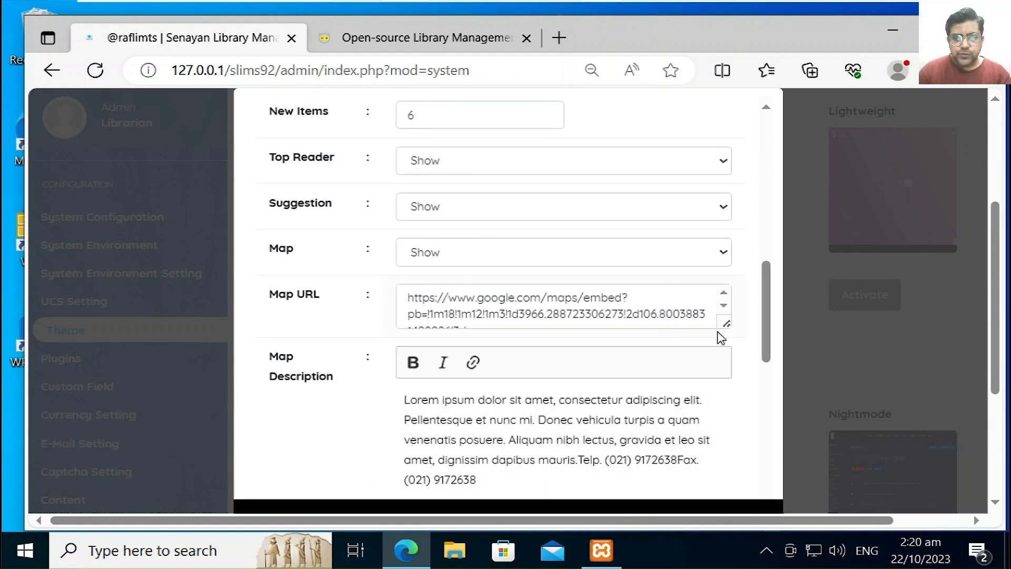
left_click_drag(767, 327, 758, 346)
scroll(759, 347, "down", 2)
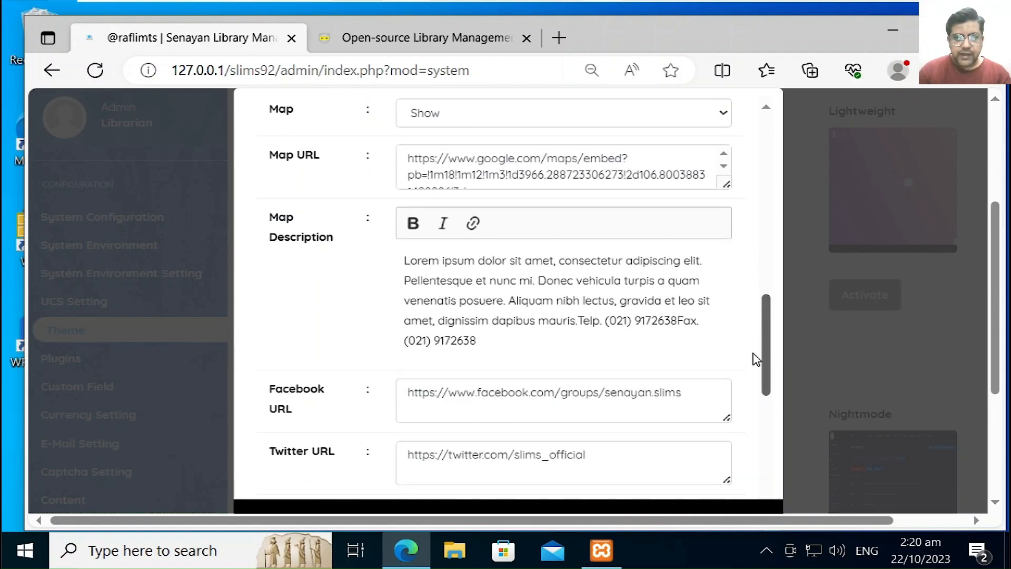
Step: Enter 'RAFLIMTS Virtual Library' as the theme's map description
left_click(531, 299)
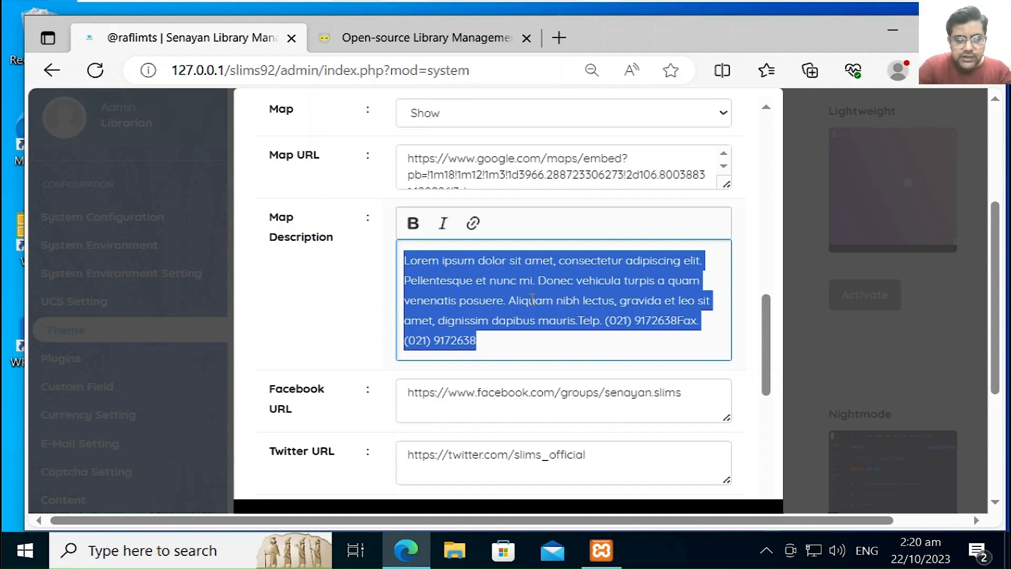
type("RAFL")
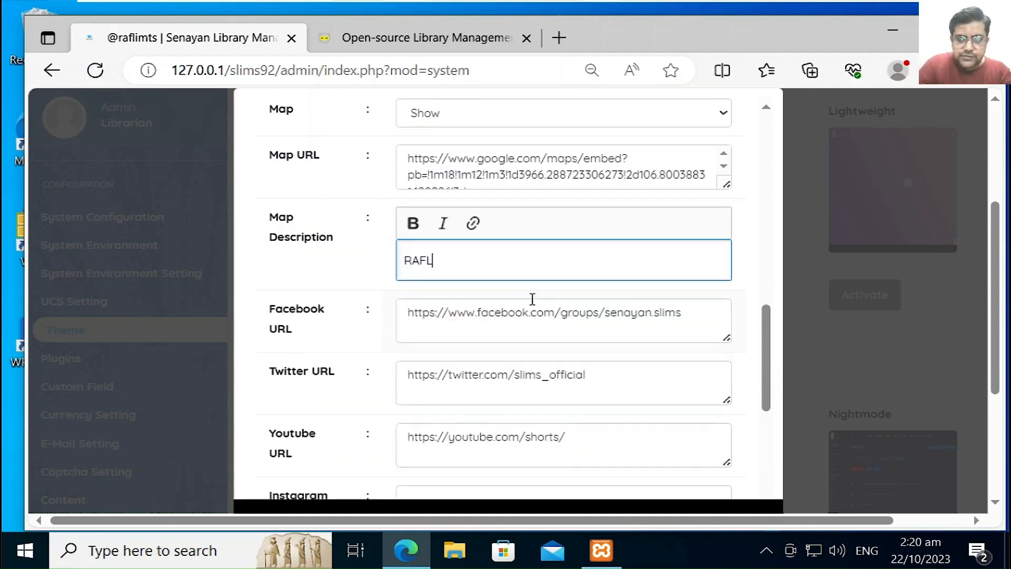
type("IMTS")
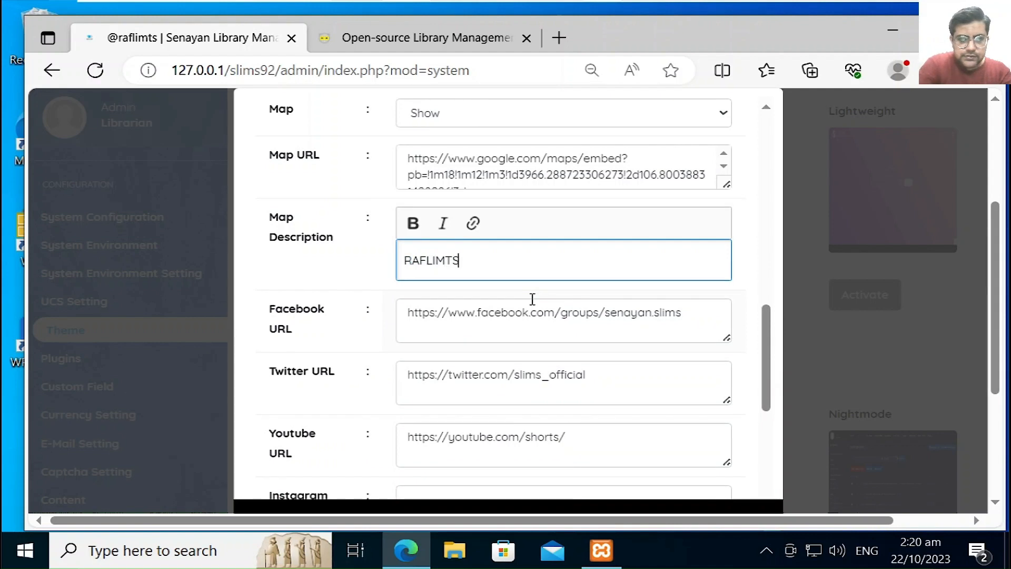
type(" Karachi")
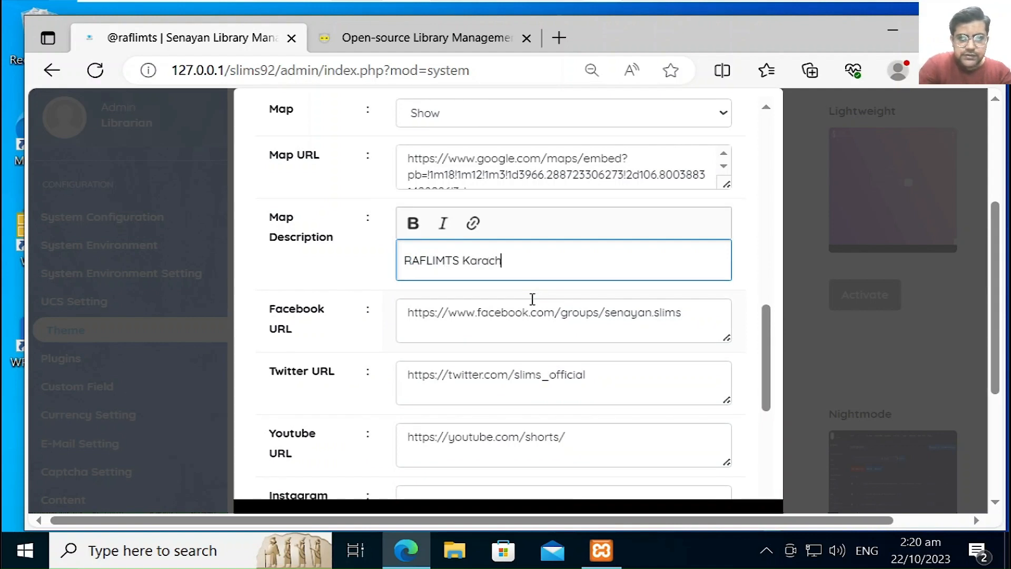
key("BackSpace")
key("BackSpace")
key("BackSpace")
key("BackSpace")
key("BackSpace")
key("BackSpace")
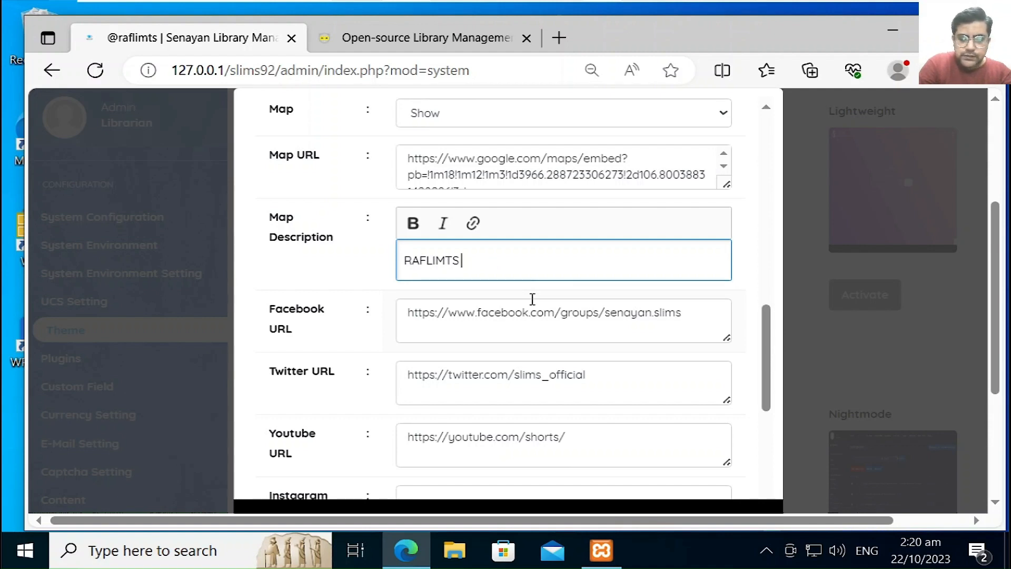
type("Vis")
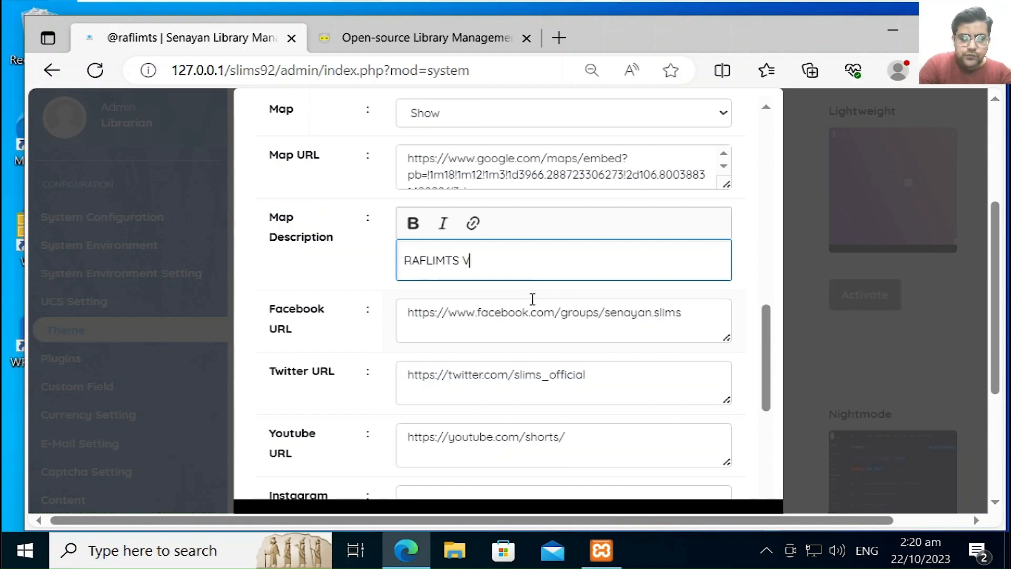
key("BackSpace")
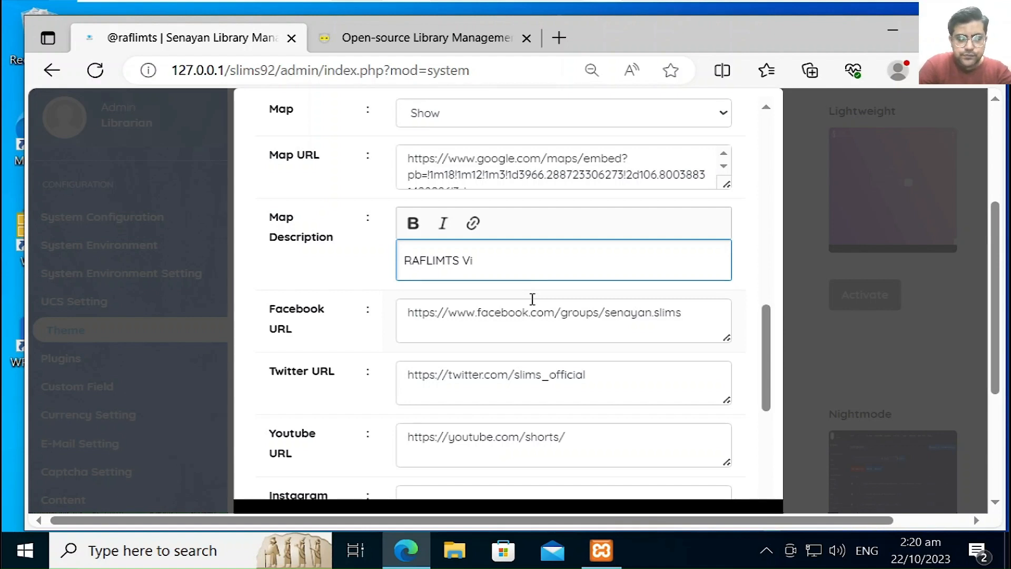
type("rtual ")
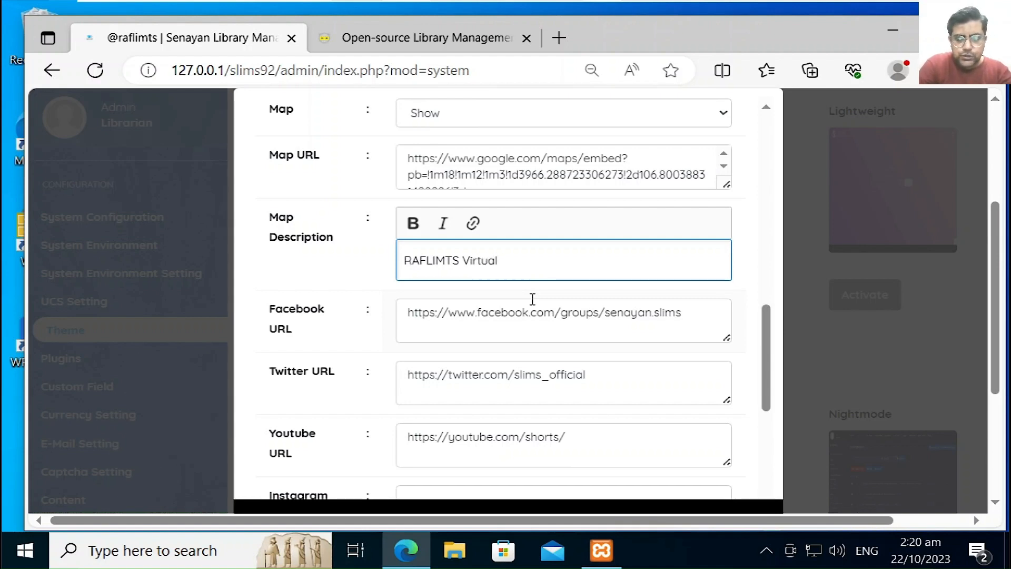
type("Library")
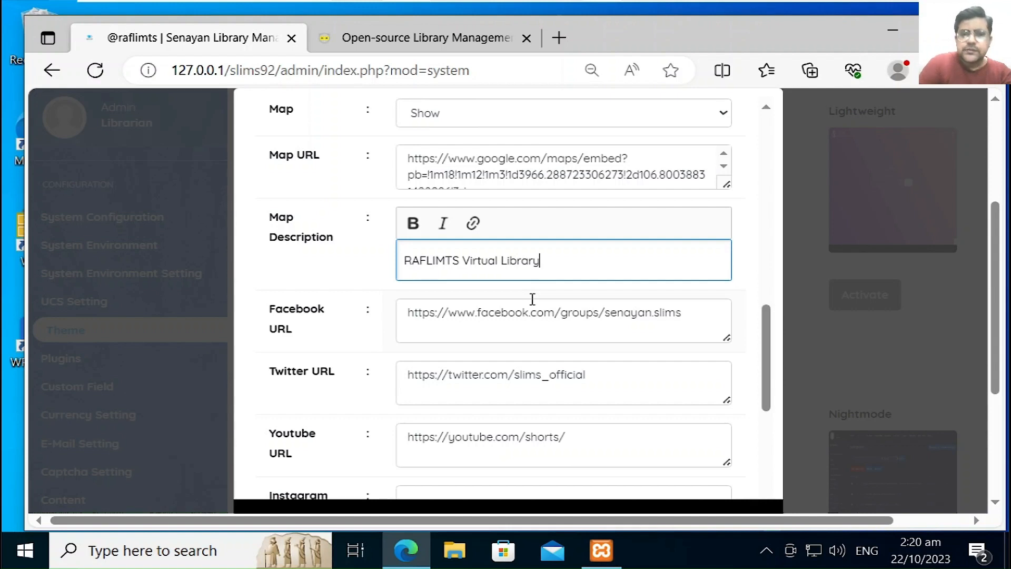
left_click(556, 316)
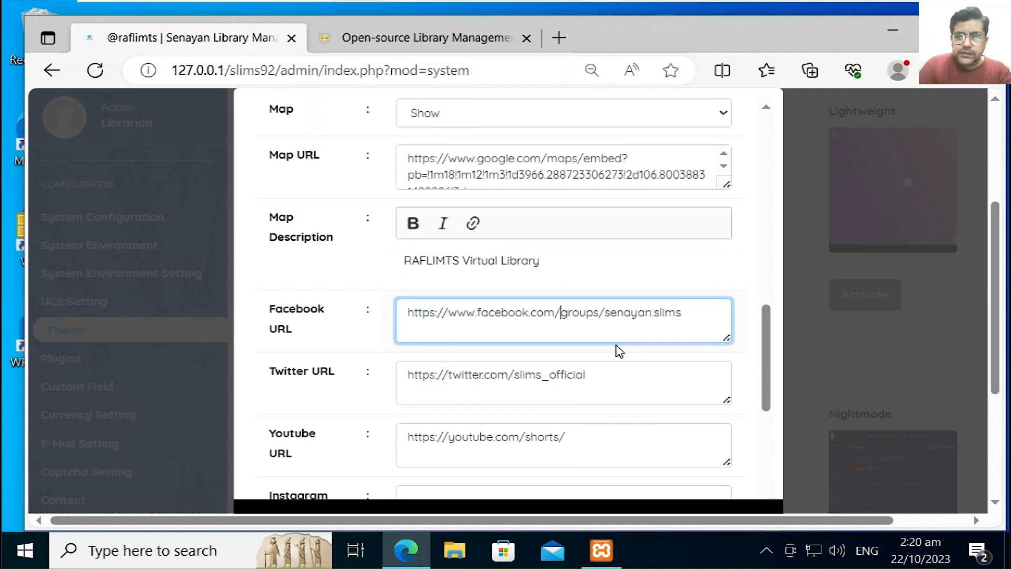
Step: Replace the default Facebook URL path with the library's Facebook account handle
type("furrukh")
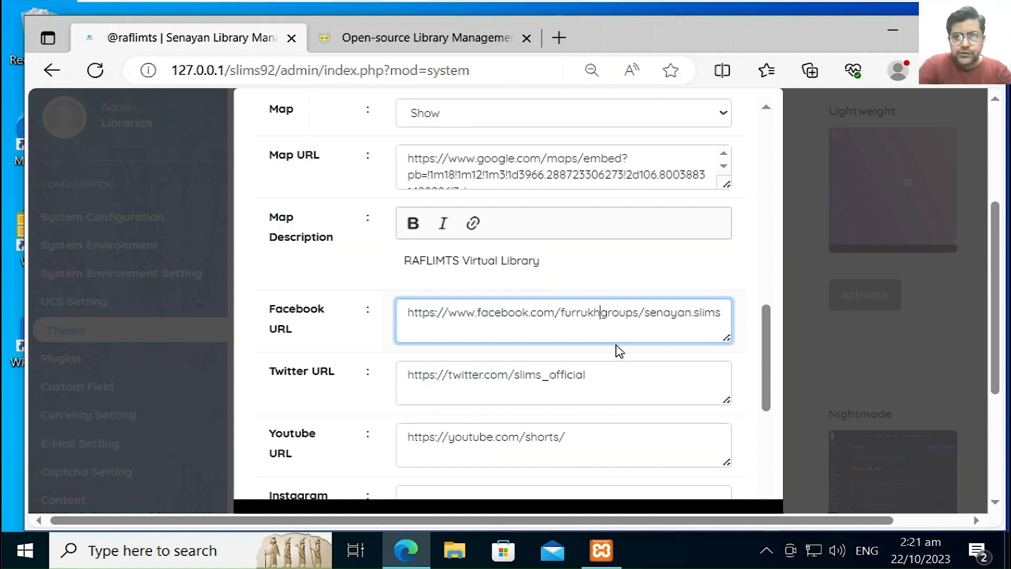
type(".raf")
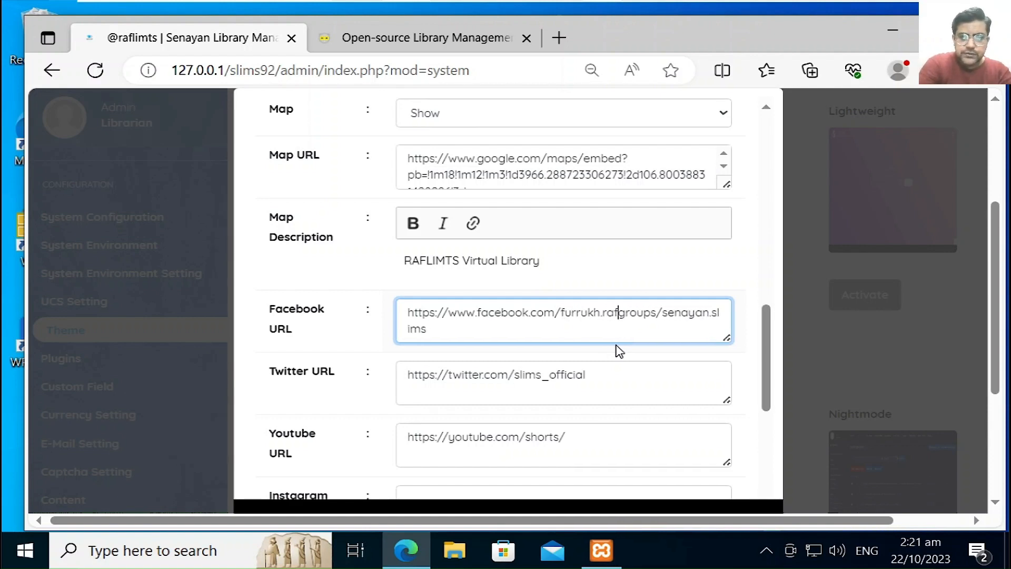
type("lim")
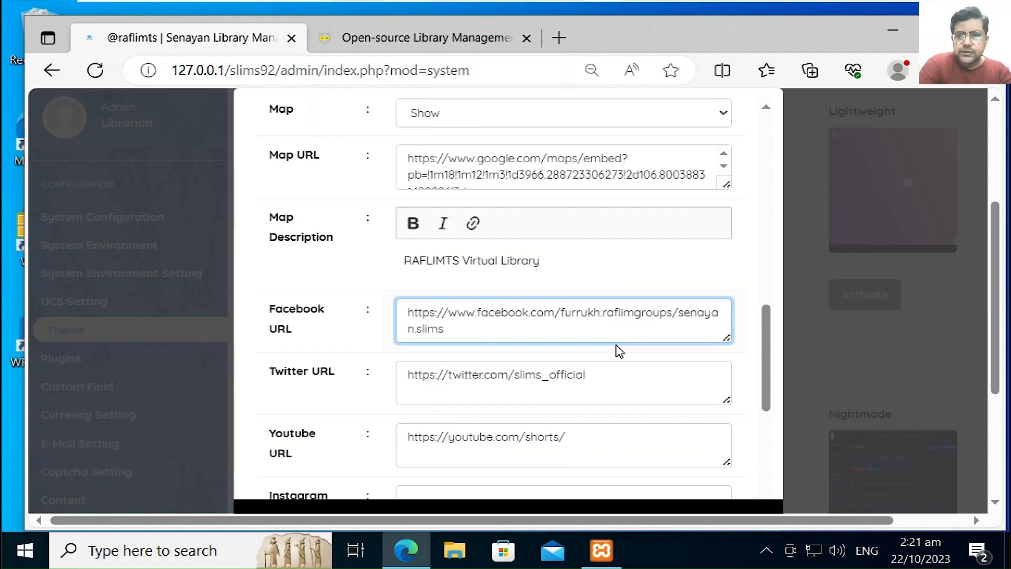
type("ts")
key("Delete")
key("Delete")
key("Delete")
key("Delete")
key("Delete")
key("Delete")
key("Delete")
key("Delete")
key("Delete")
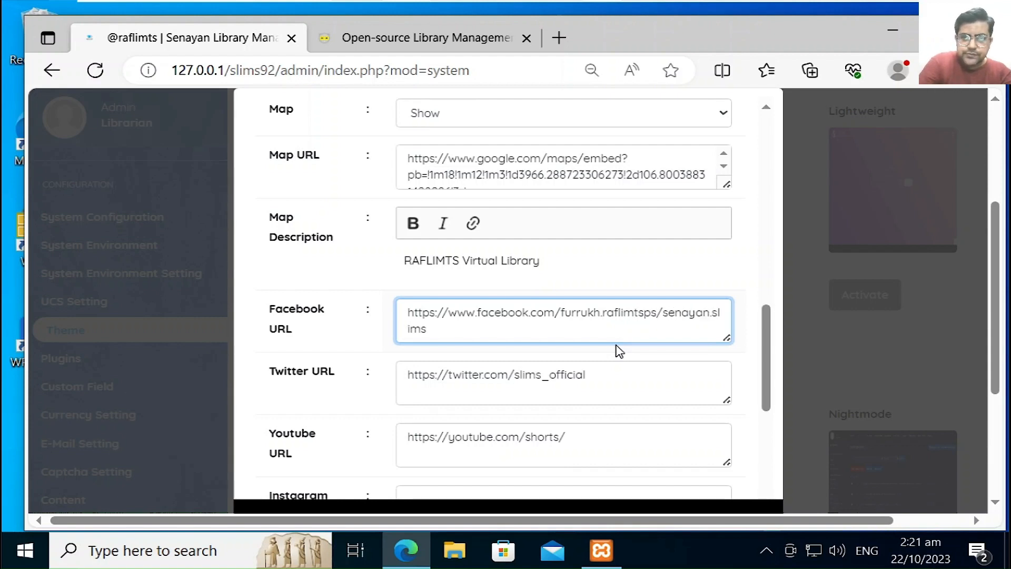
key("Delete")
key("Delete")
key("Delete")
key("Delete")
key("Delete")
key("Delete")
key("Delete")
key("Delete")
key("Delete")
key("Delete")
key("Delete")
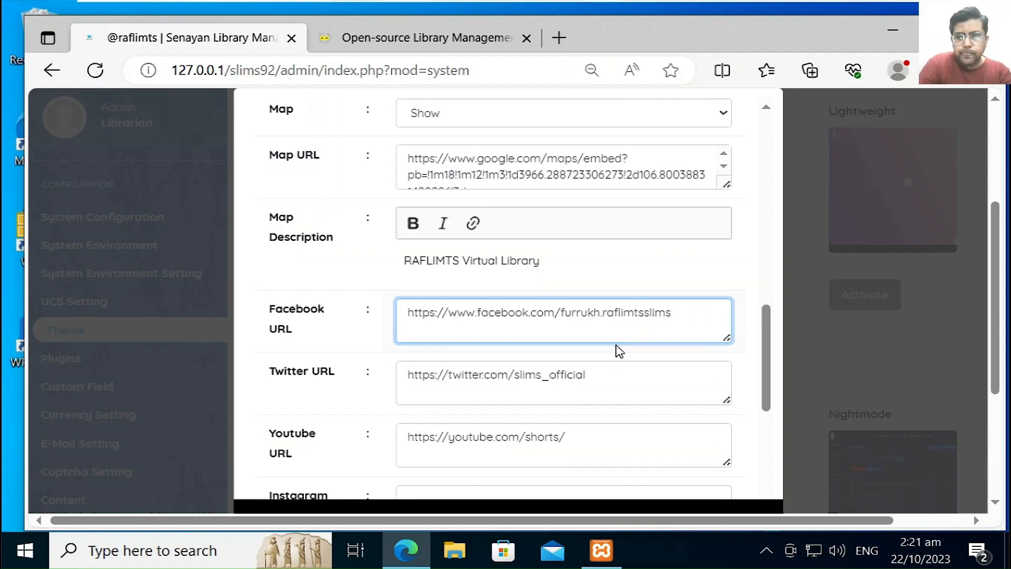
left_click(587, 369)
key("shift+Left")
key("shift+Left")
key("shift+Left")
key("shift+Left")
key("shift+Left")
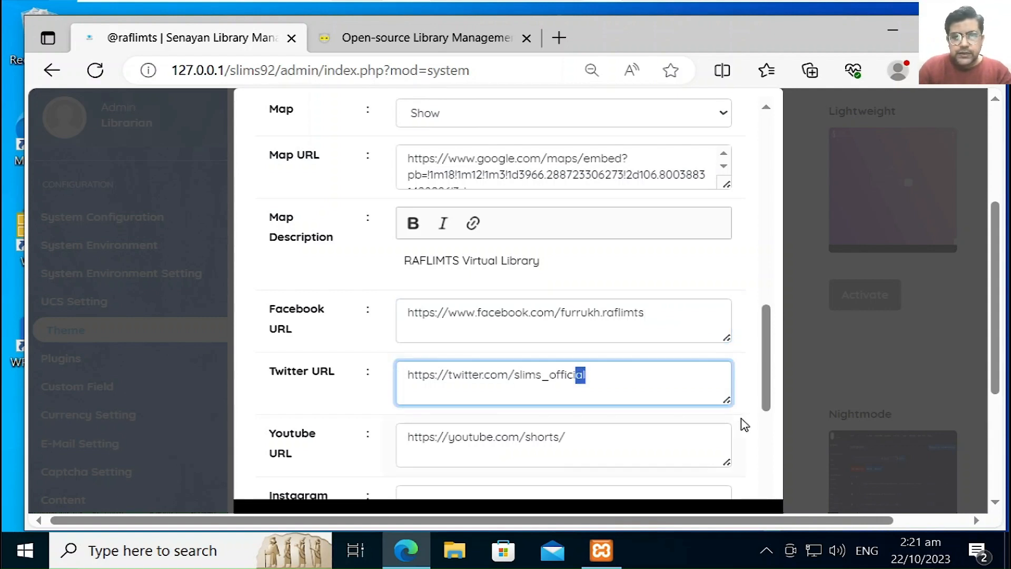
key("shift+Left")
key("shift+Left")
key("shift+Left")
key("shift+Left")
key("shift+Left")
key("shift+Left")
key("shift+Left")
key("shift+Left")
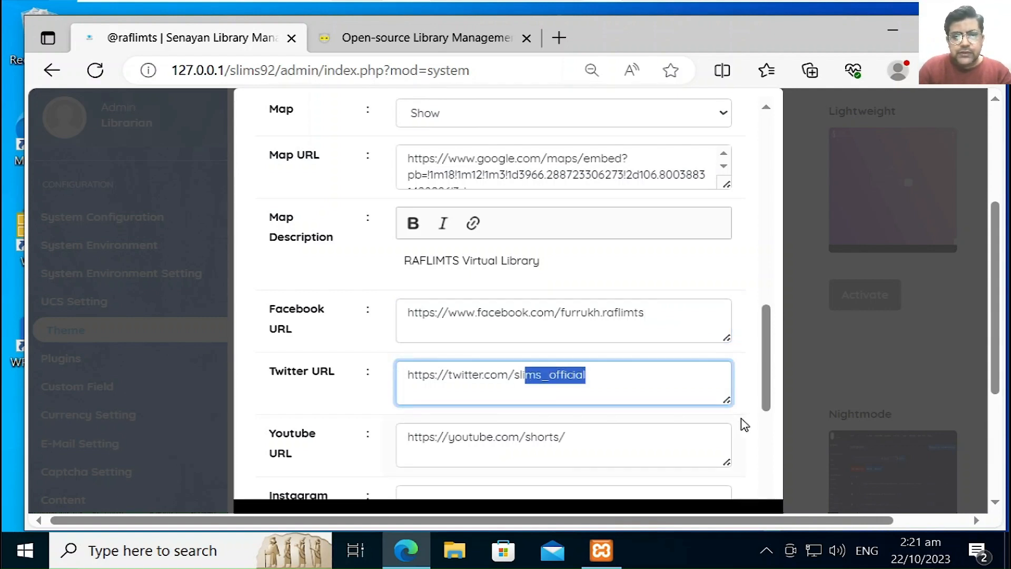
type("@")
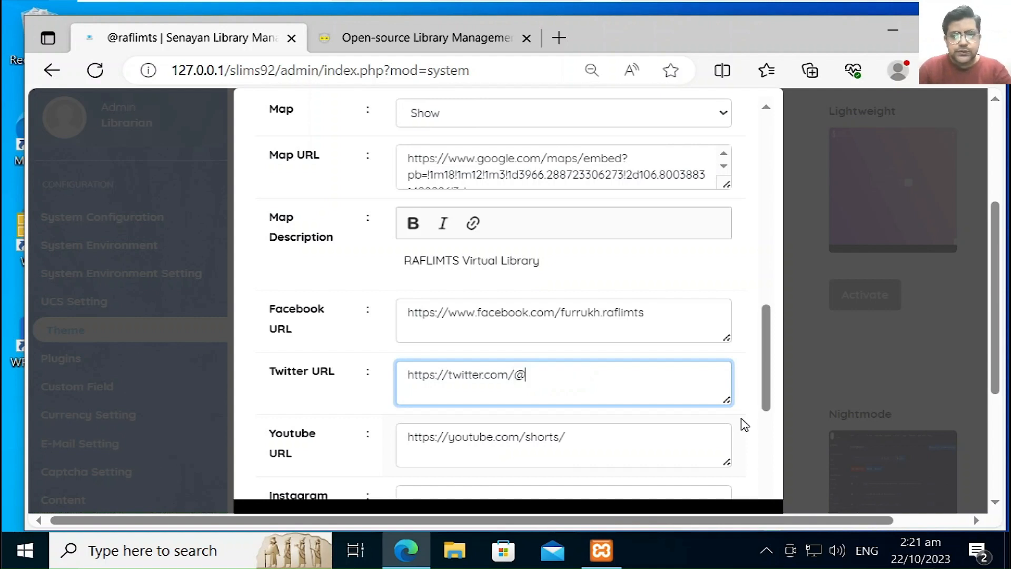
type("rafl")
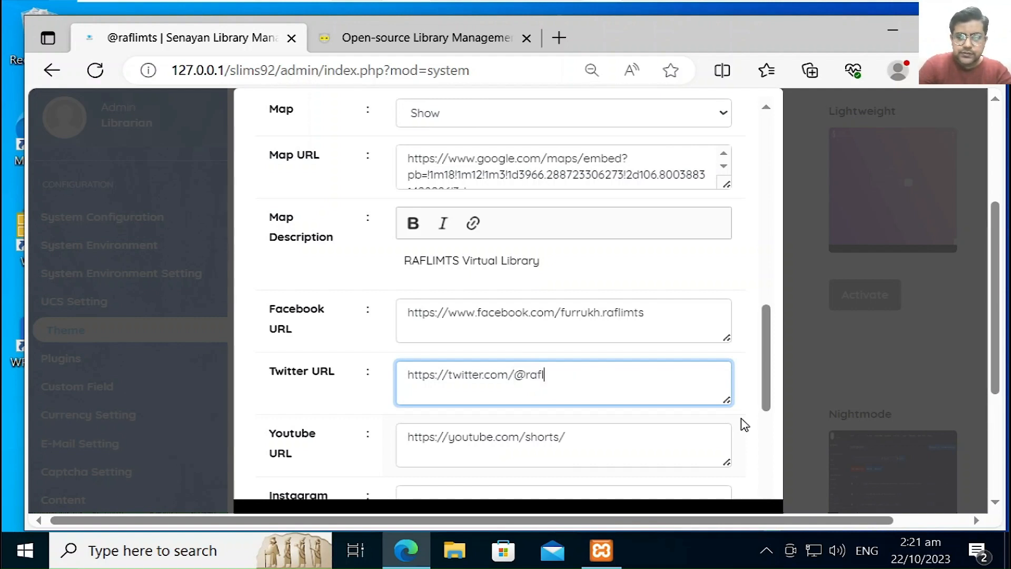
type("imts")
key("Tab")
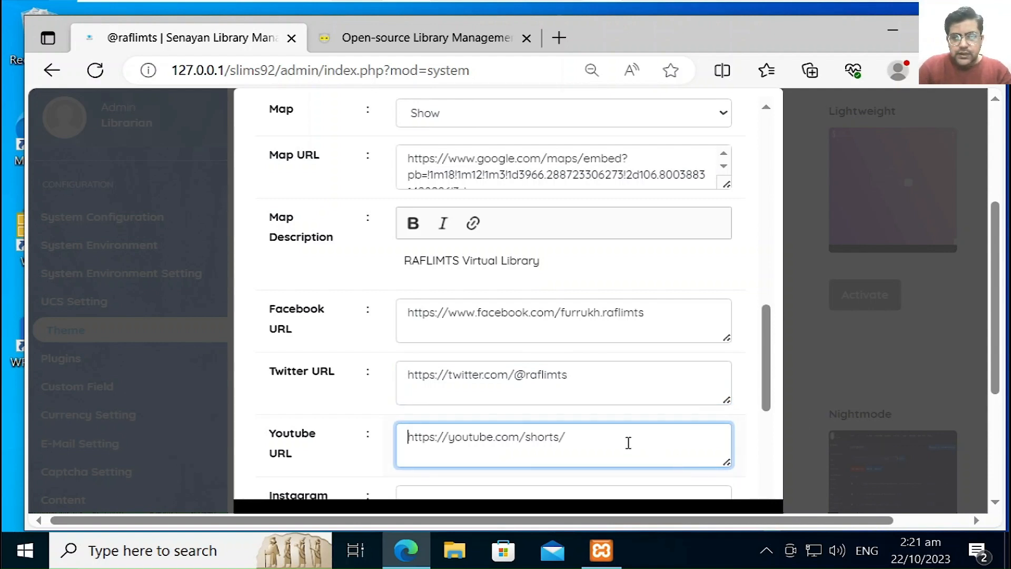
key("BackSpace")
key("BackSpace")
key("BackSpace")
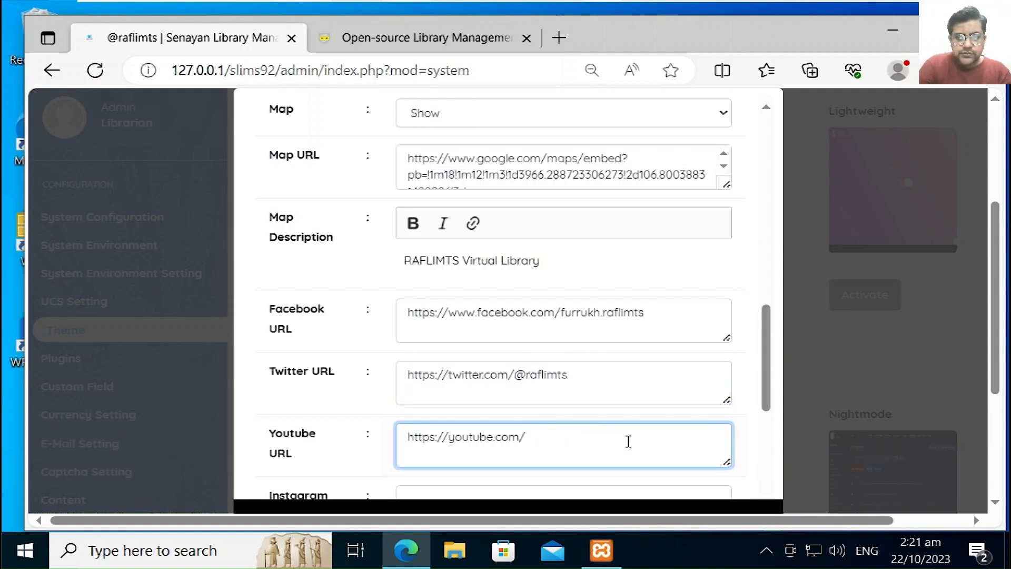
type("@")
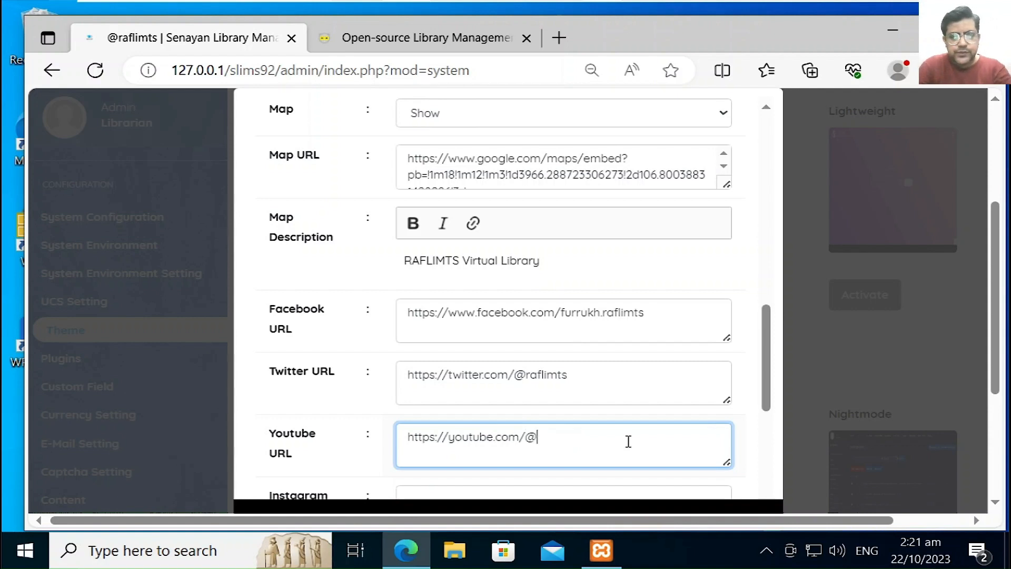
type("raf")
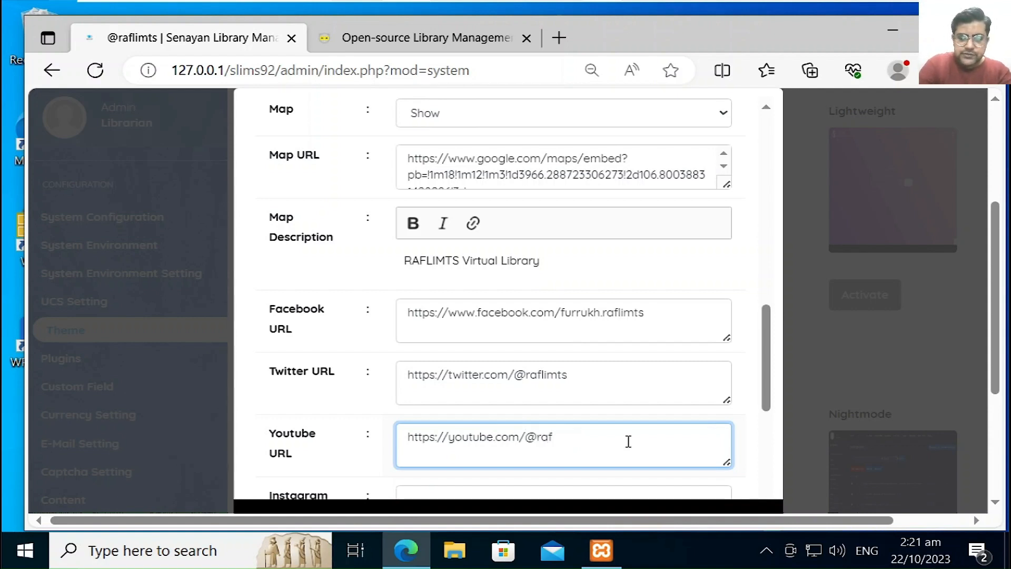
type("limts")
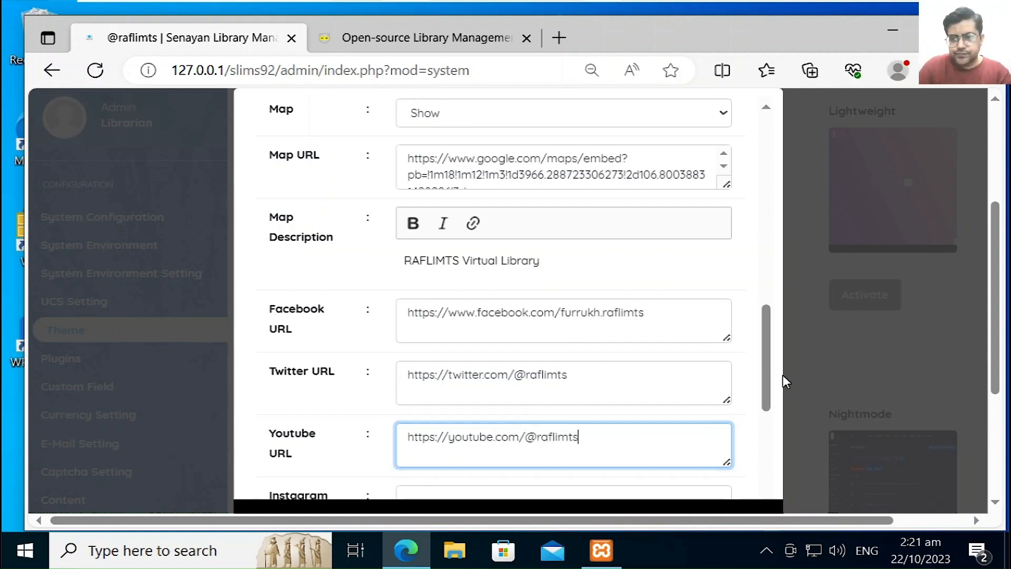
left_click_drag(763, 375, 763, 424)
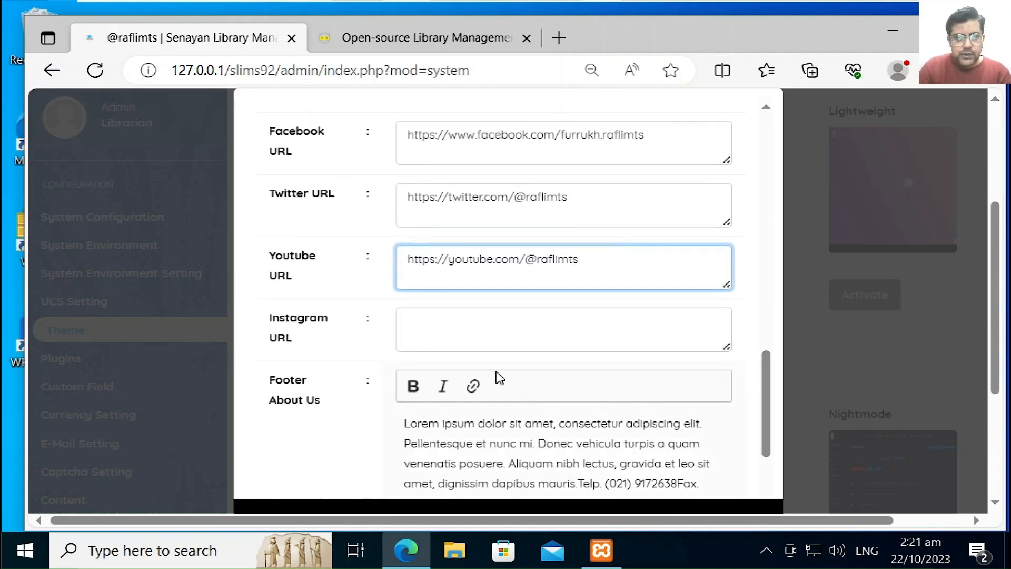
left_click(477, 436)
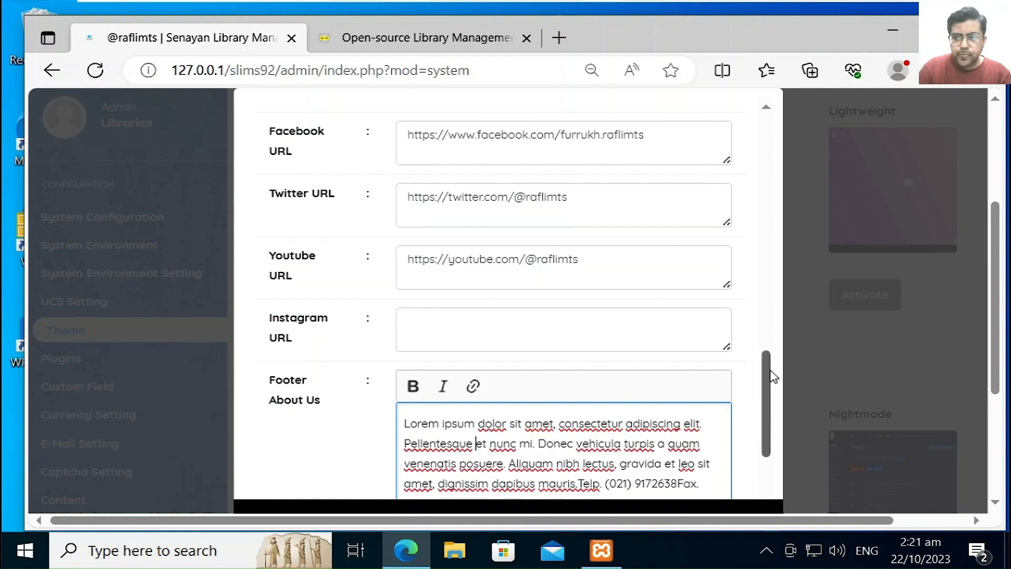
left_click_drag(765, 389, 755, 416)
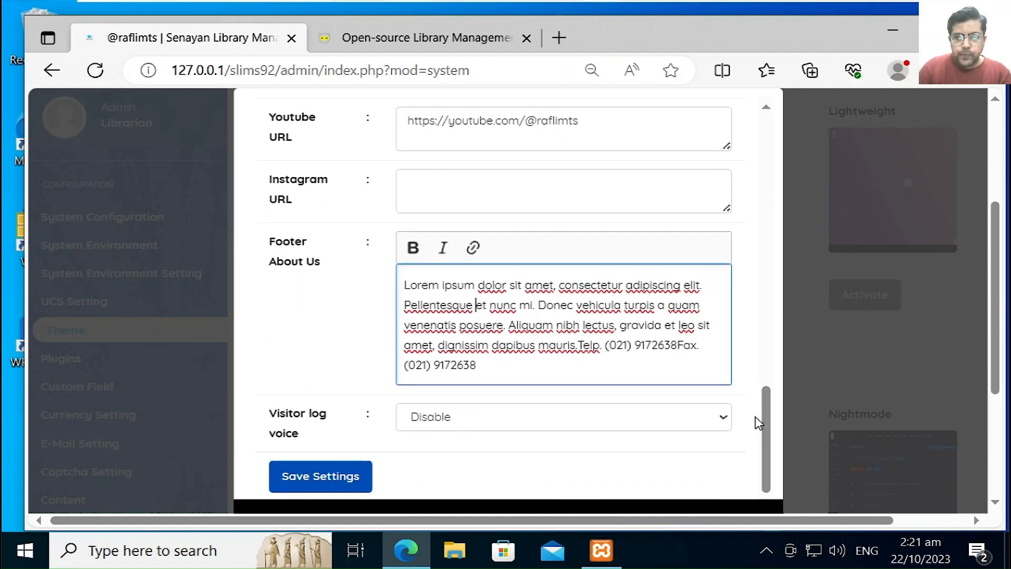
left_click(500, 361)
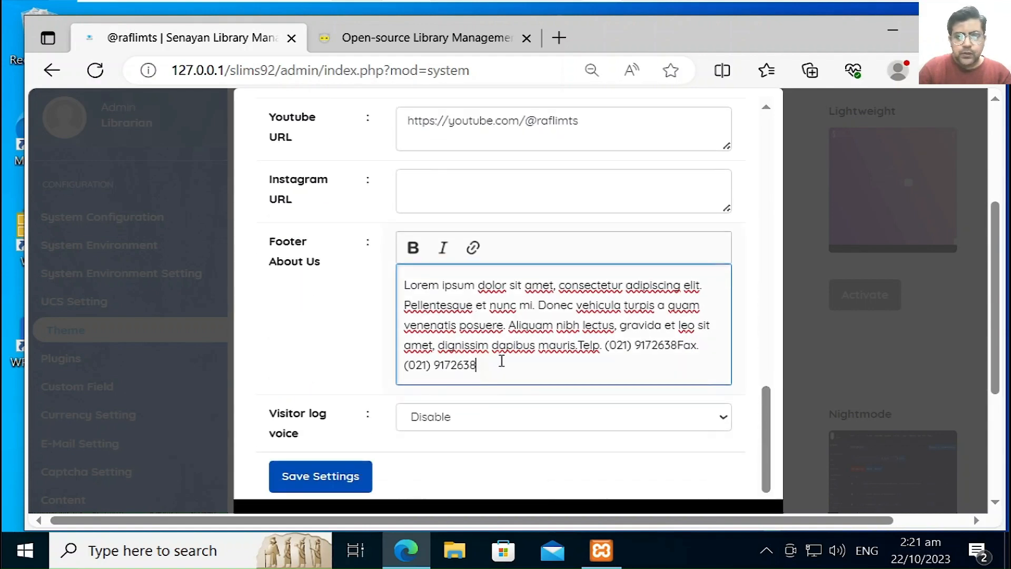
key("ctrl+a")
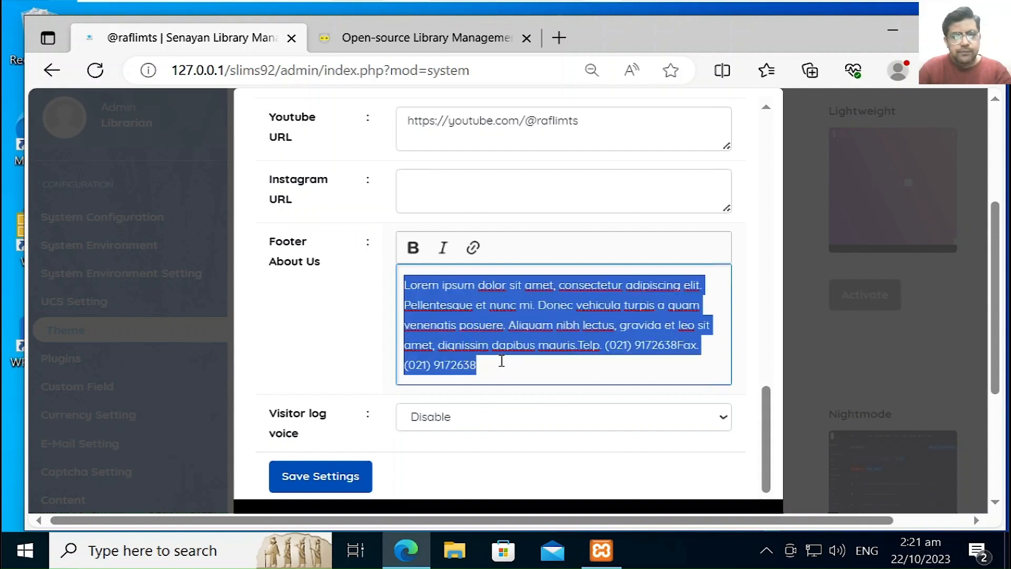
type("All")
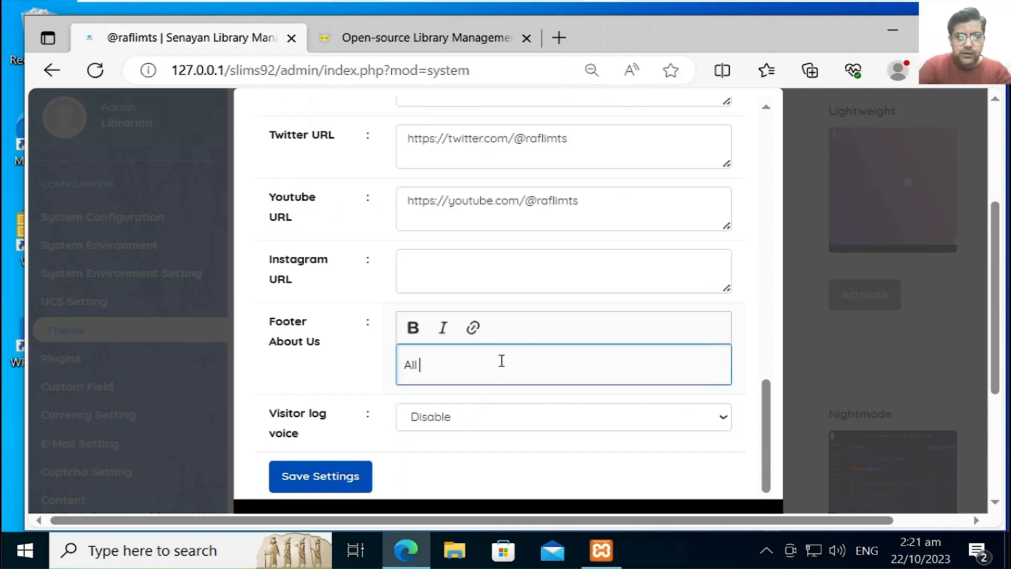
type(" Righ")
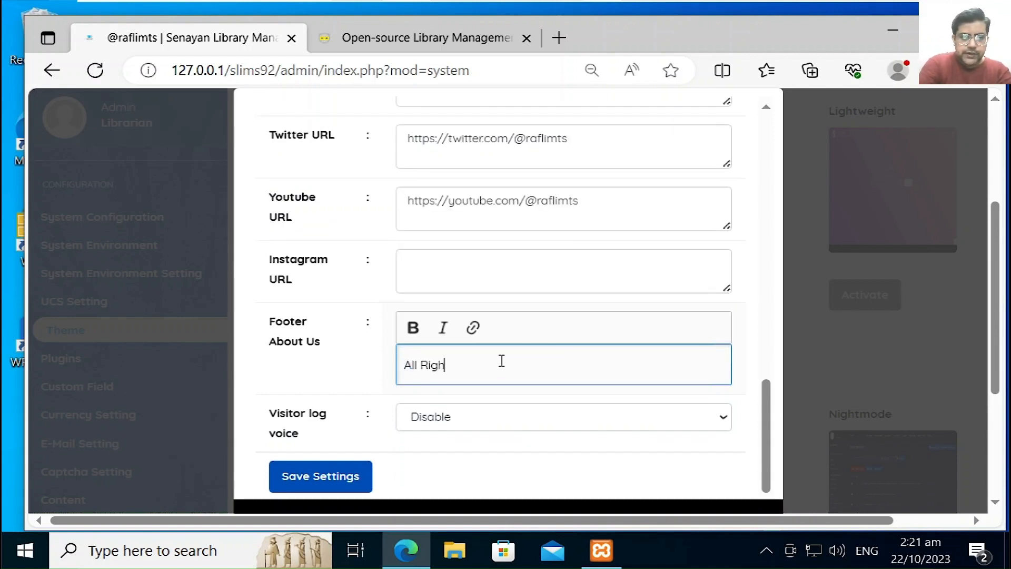
type("ts Re")
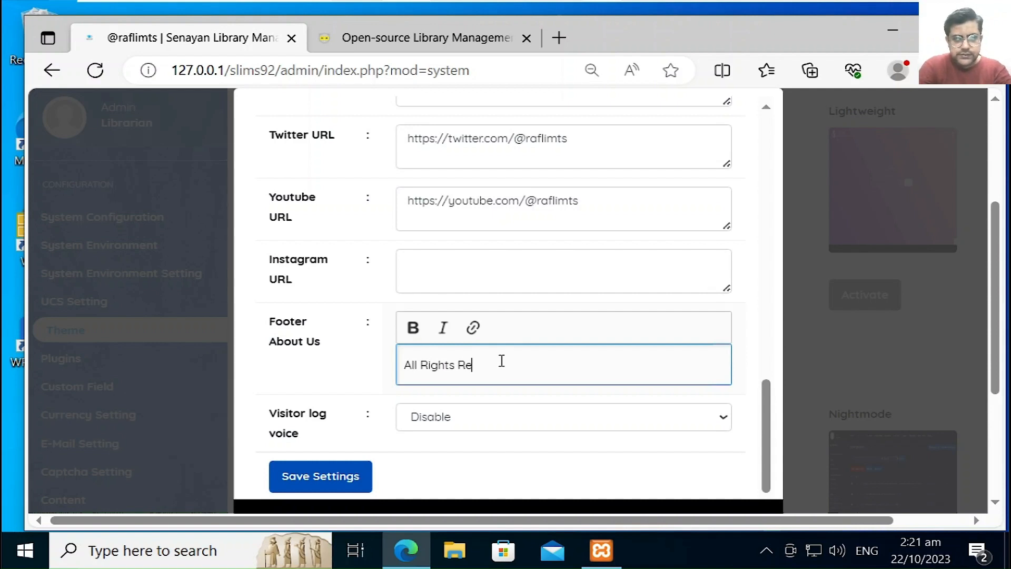
type("served")
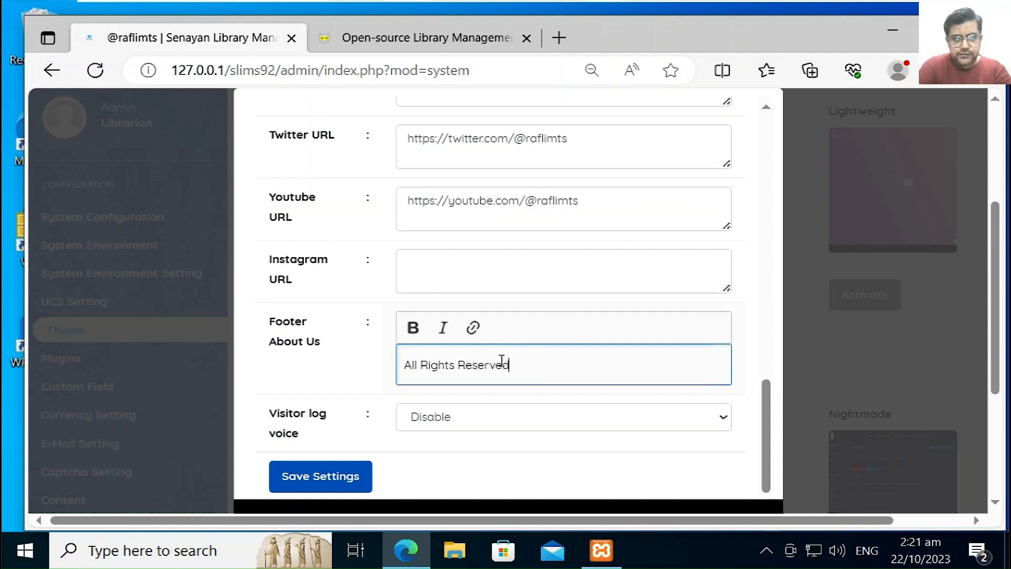
key("BackSpace")
key("BackSpace")
key("BackSpace")
key("BackSpace")
key("BackSpace")
key("BackSpace")
key("BackSpace")
key("BackSpace")
key("BackSpace")
key("BackSpace")
key("BackSpace")
key("BackSpace")
key("BackSpace")
key("BackSpace")
key("BackSpace")
key("BackSpace")
key("BackSpace")
key("BackSpace")
key("BackSpace")
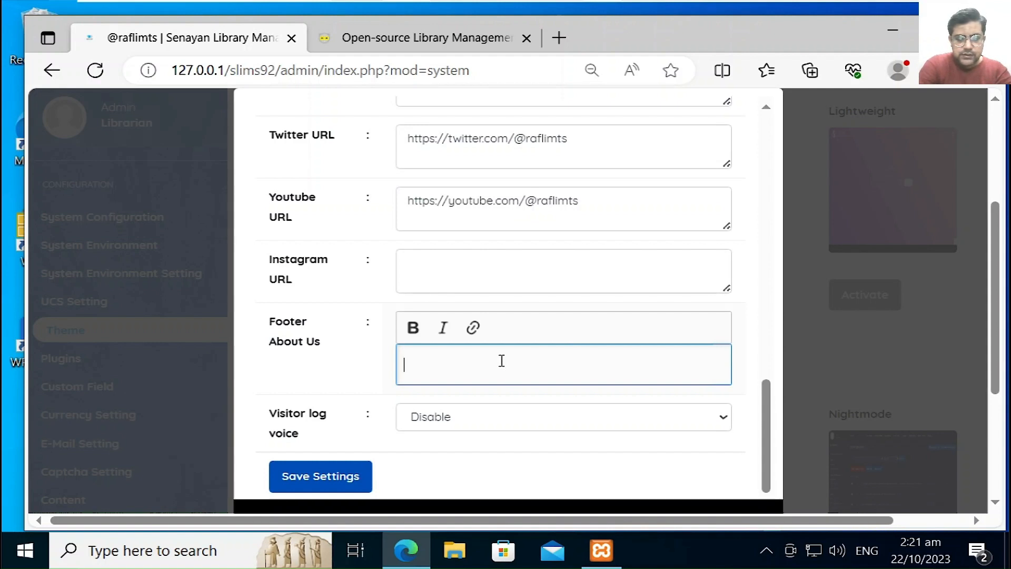
type("Raf")
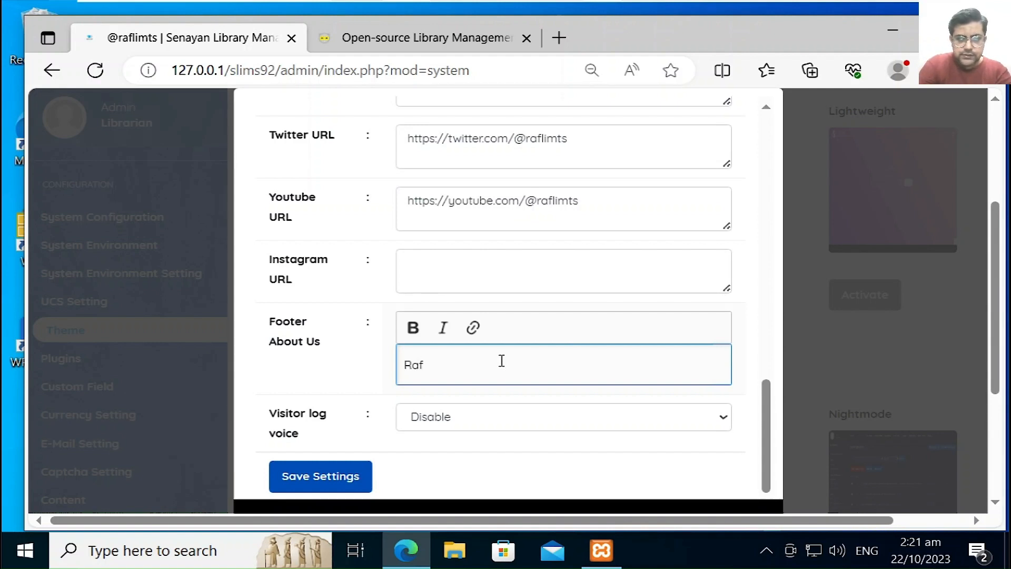
key("BackSpace")
key("BackSpace")
key("BackSpace")
type("@")
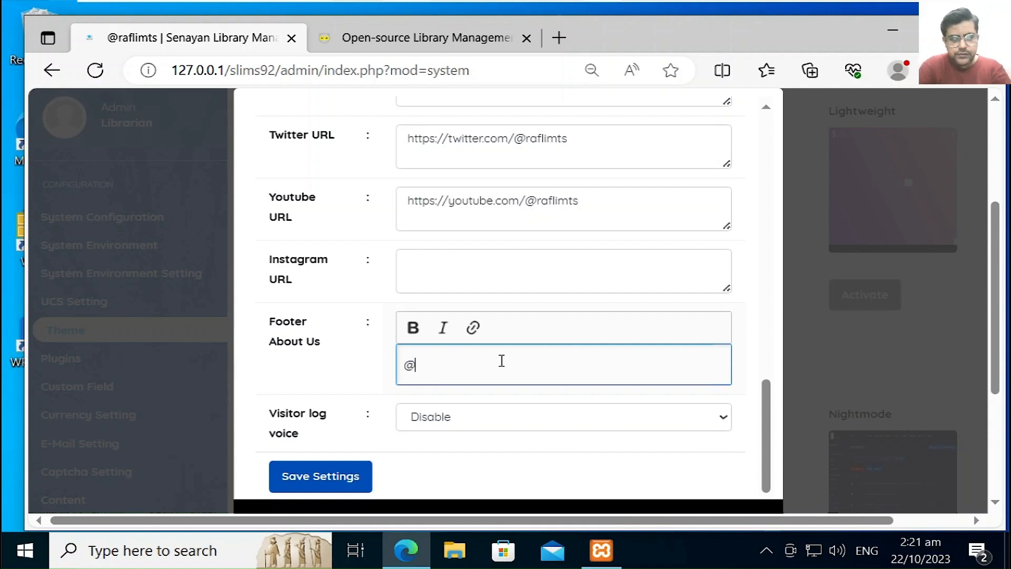
type("raf")
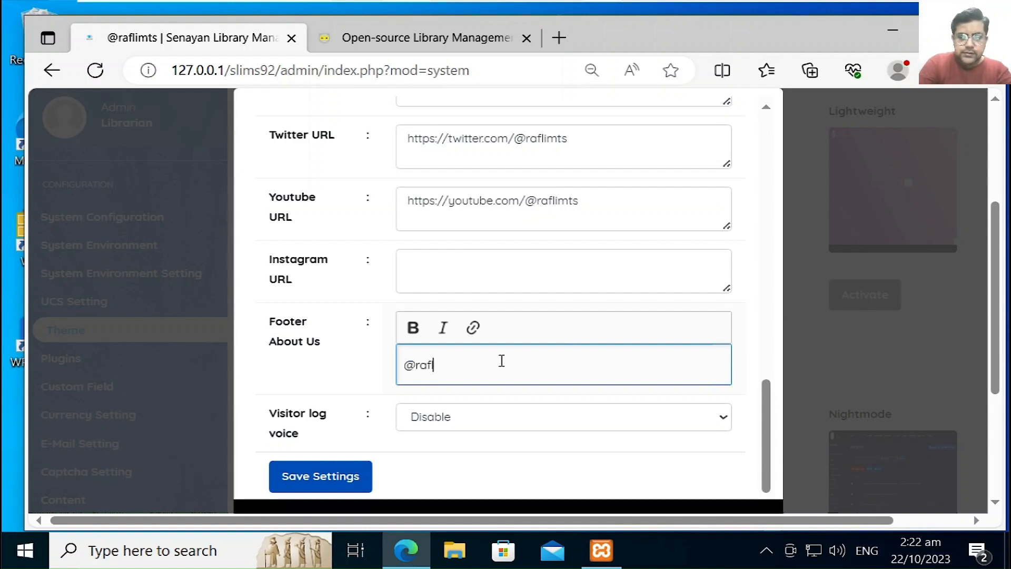
type("limts")
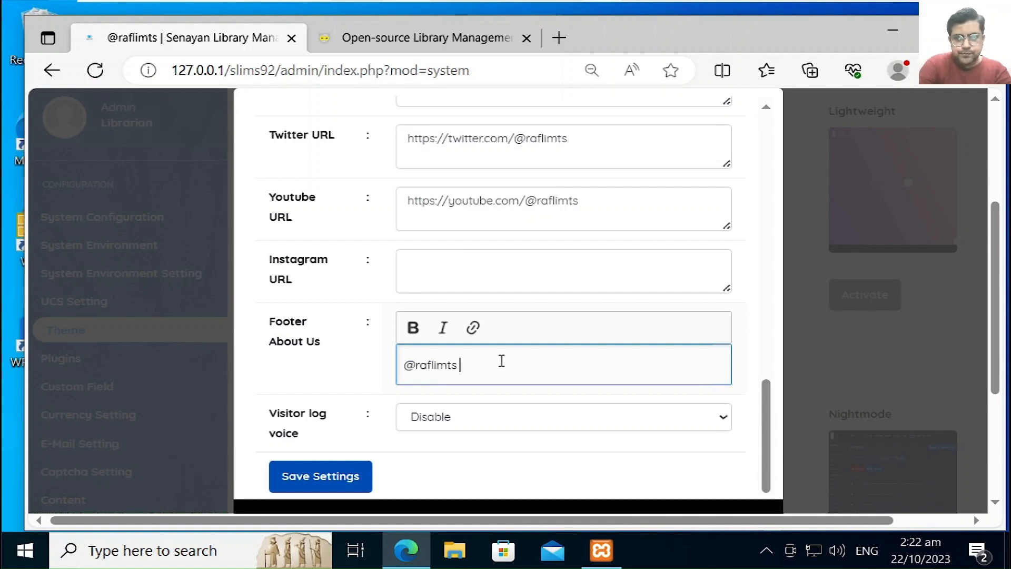
type(", a")
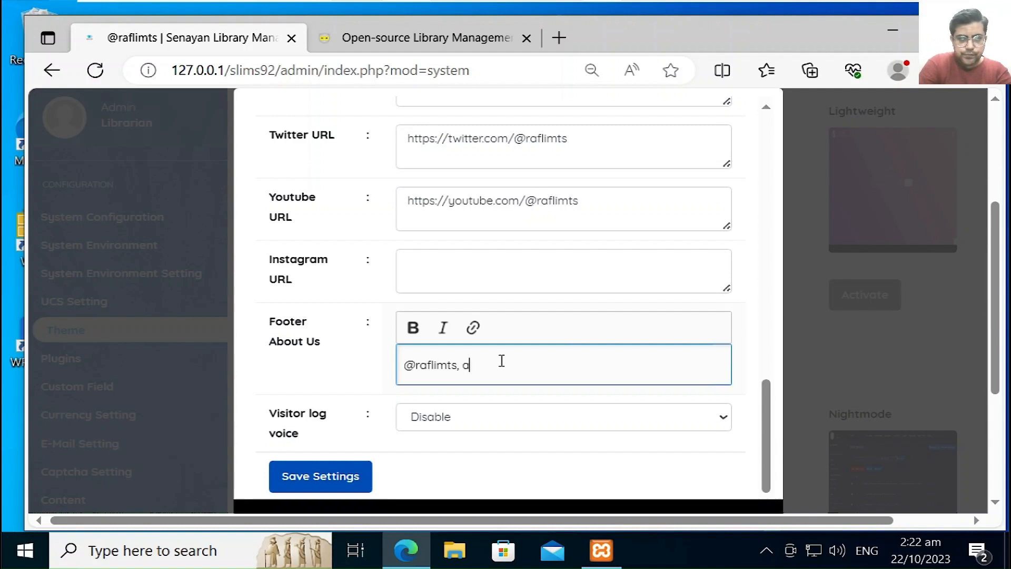
type("ll righ")
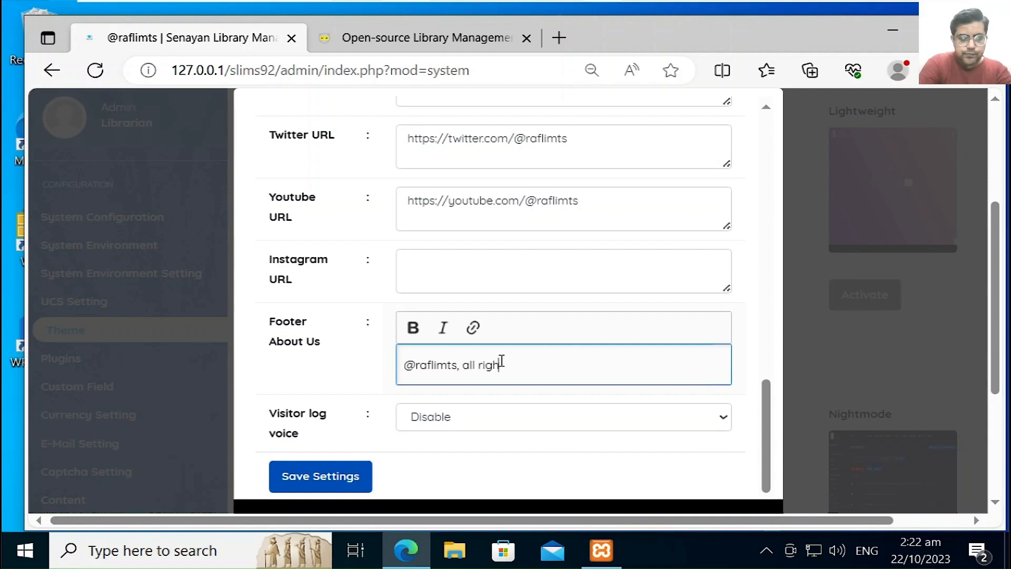
type("ts res")
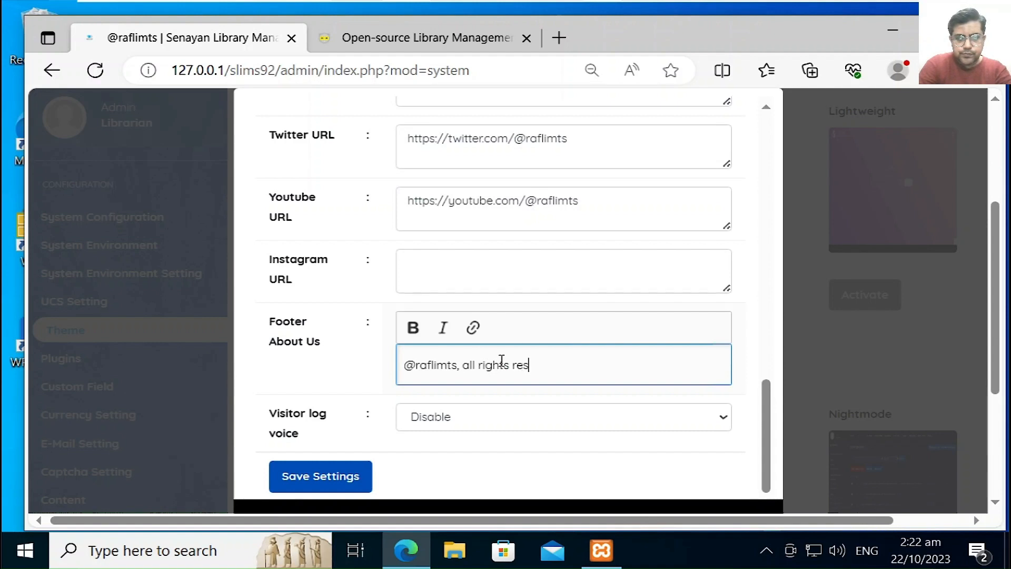
type("erved t")
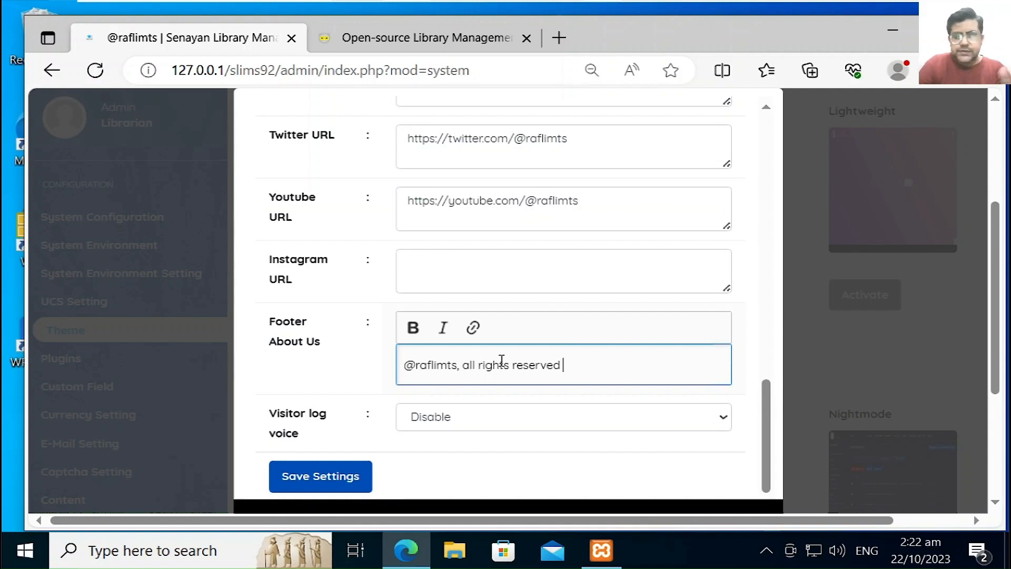
left_click(461, 367)
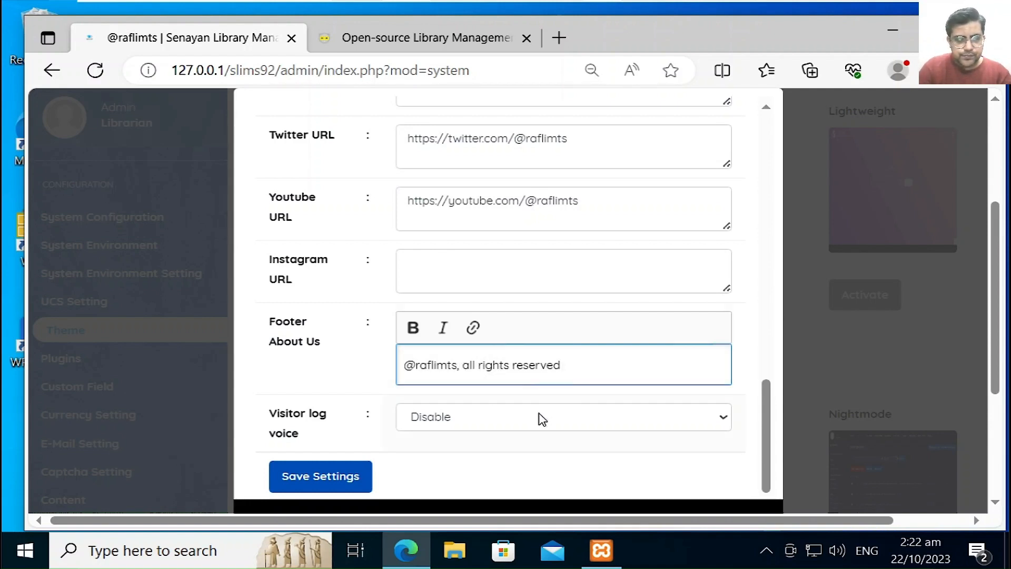
type("202")
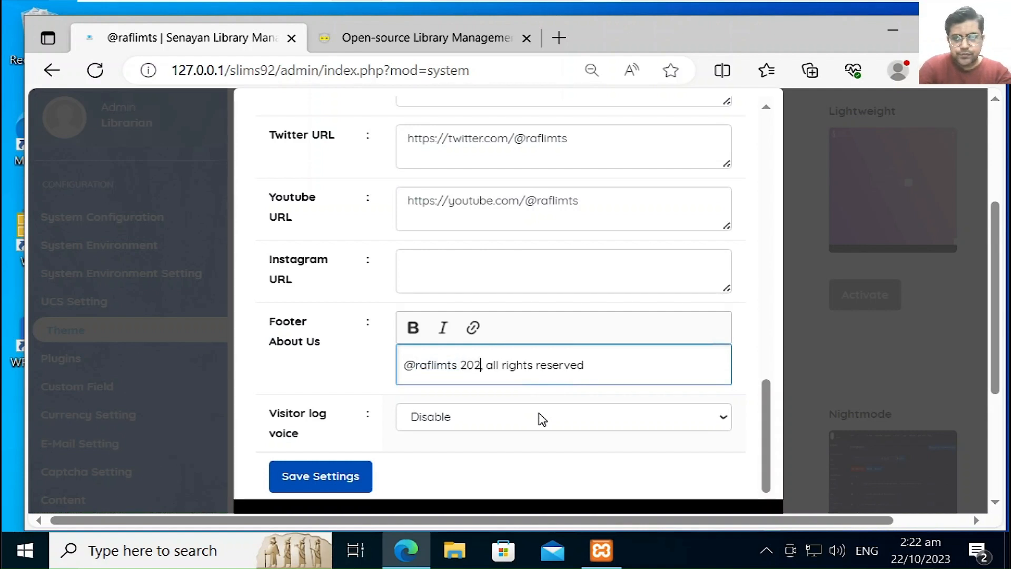
type("0")
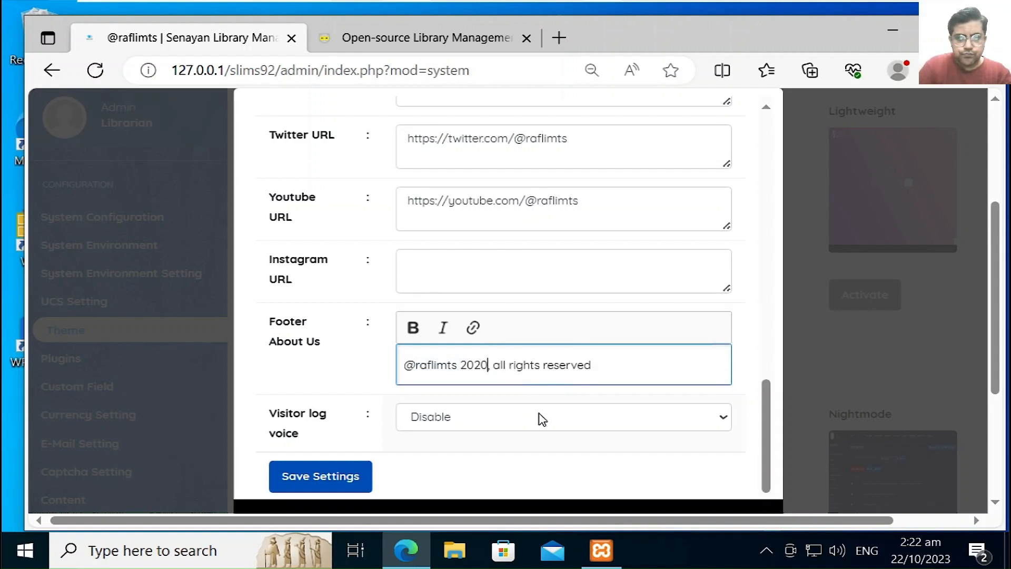
key("Right")
key("Right")
key("Right")
key("Right")
key("Right")
key("Left")
key("Left")
key("Left")
key("Left")
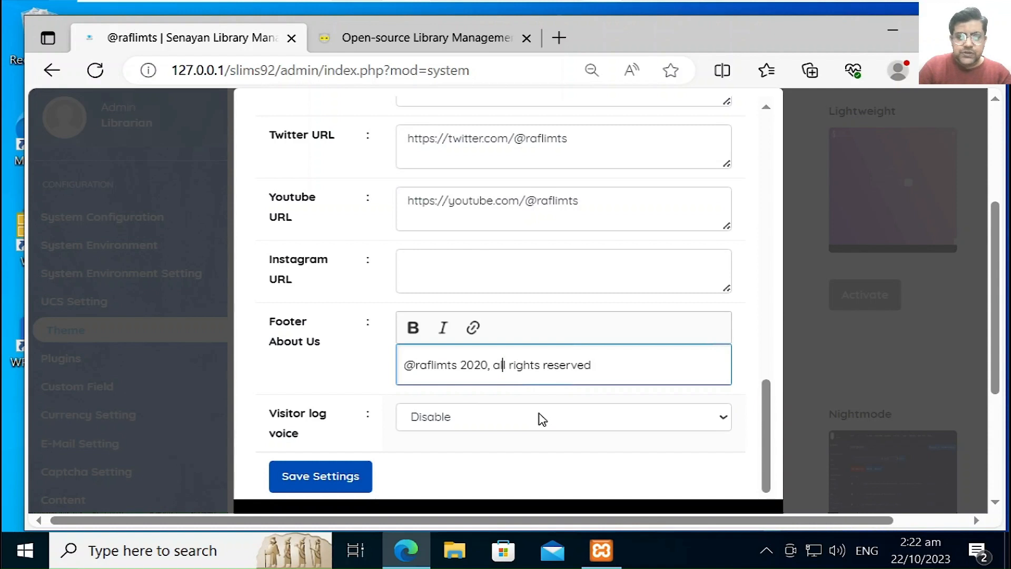
key("Left")
key("Left")
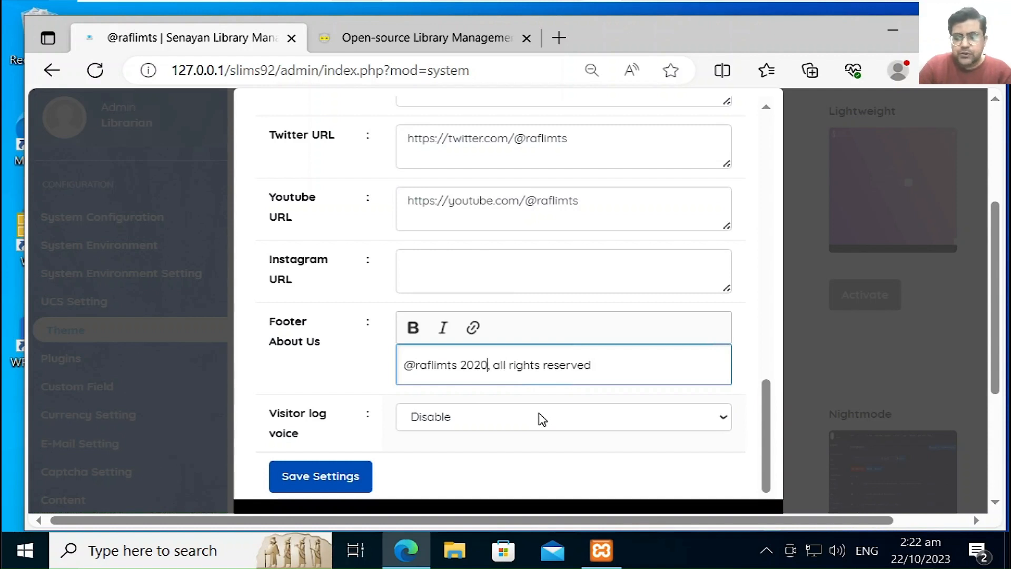
key("BackSpace")
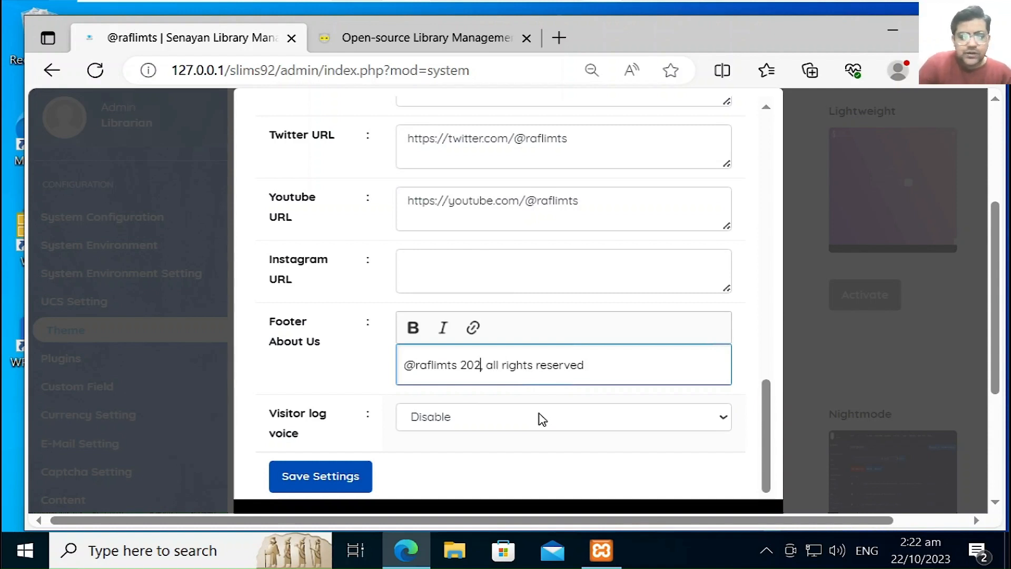
type("3")
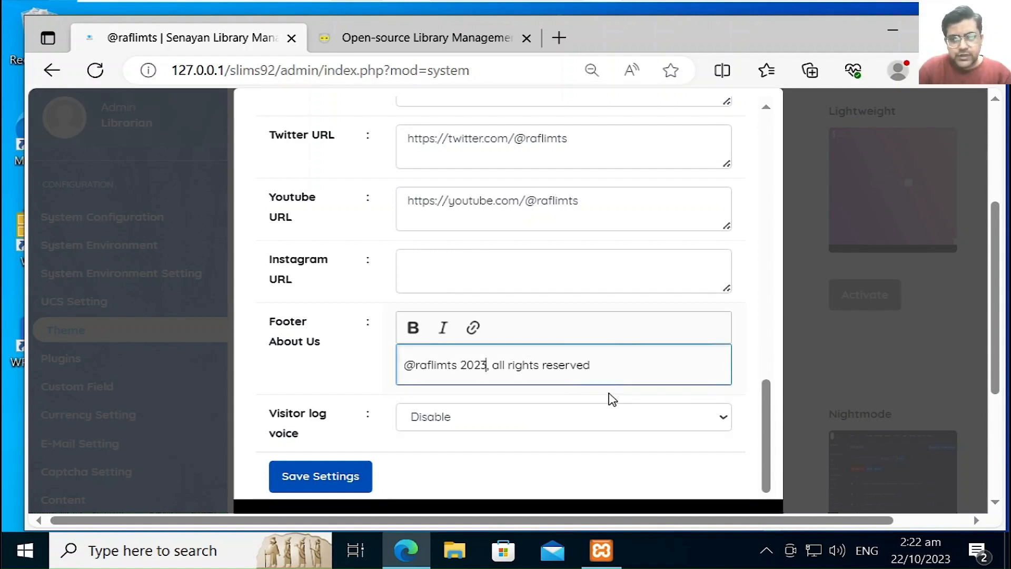
left_click(607, 365)
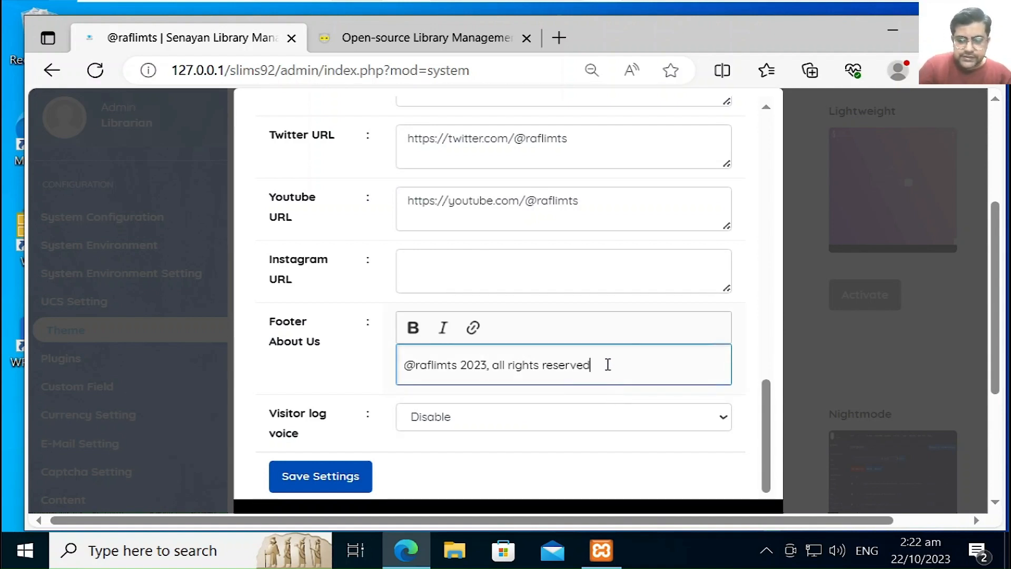
Step: Leave Visitor log voice on Disable and save the Default theme settings
left_click(441, 425)
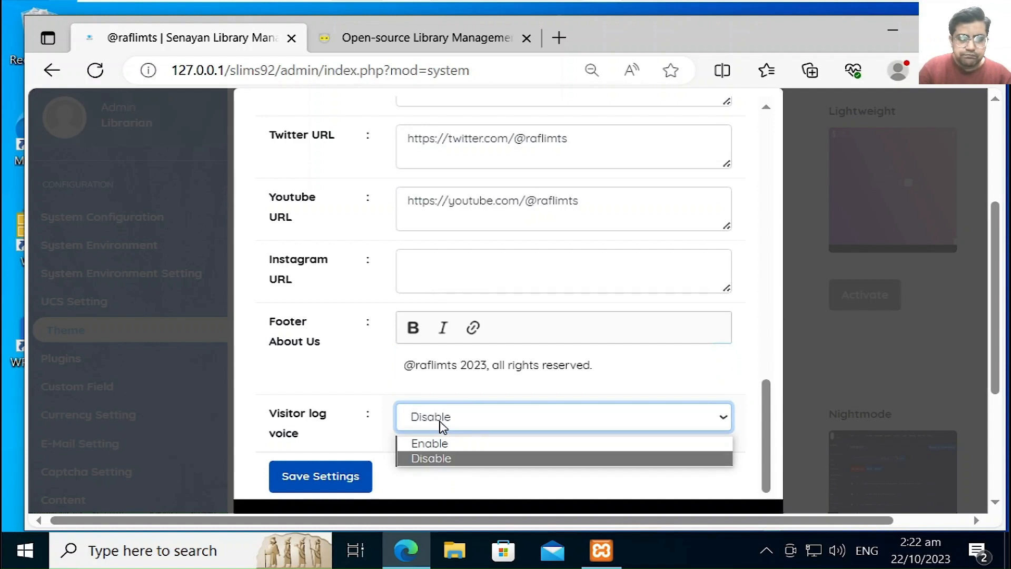
left_click(362, 393)
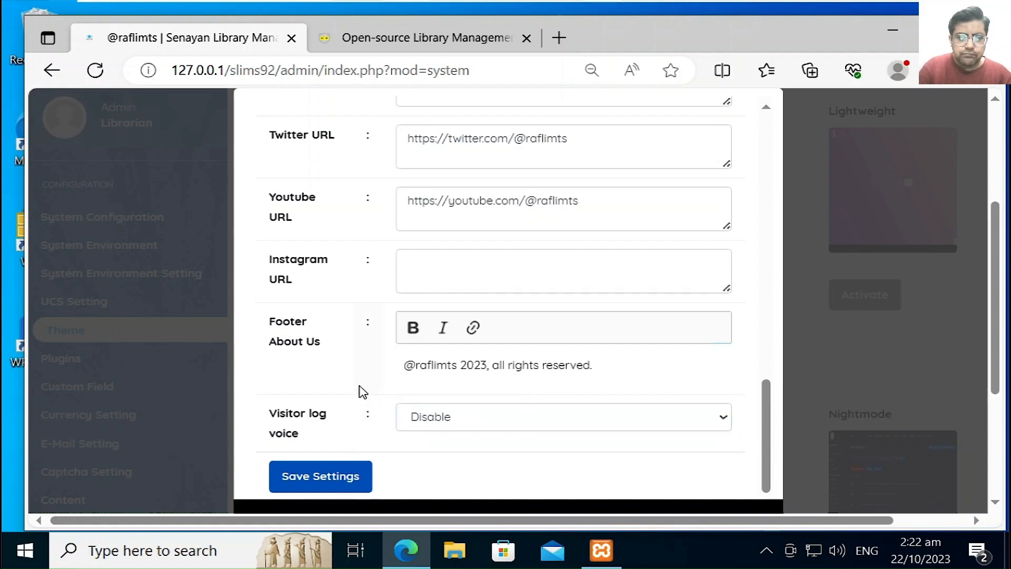
left_click(336, 486)
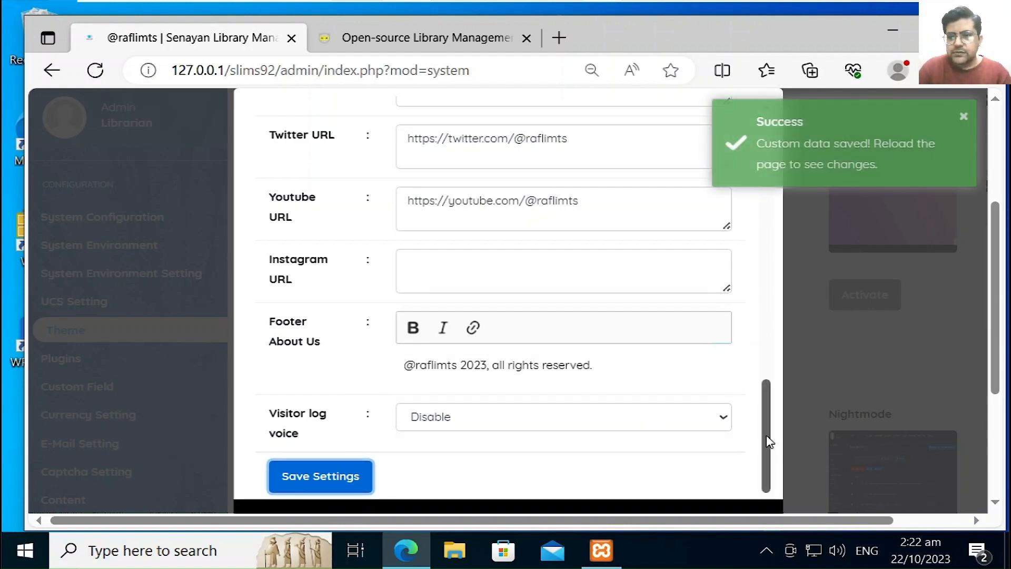
left_click_drag(770, 433, 787, 94)
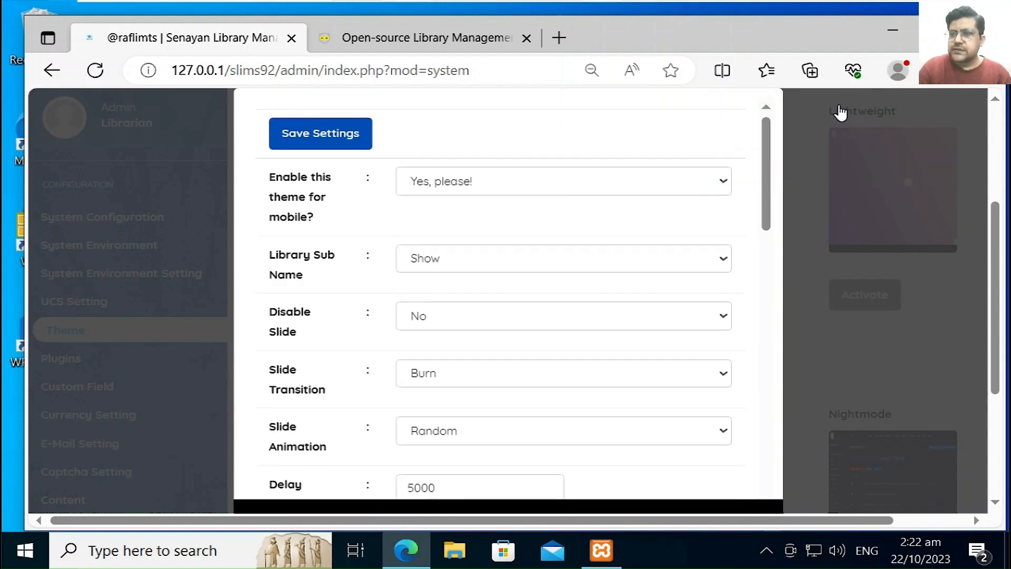
left_click(363, 39)
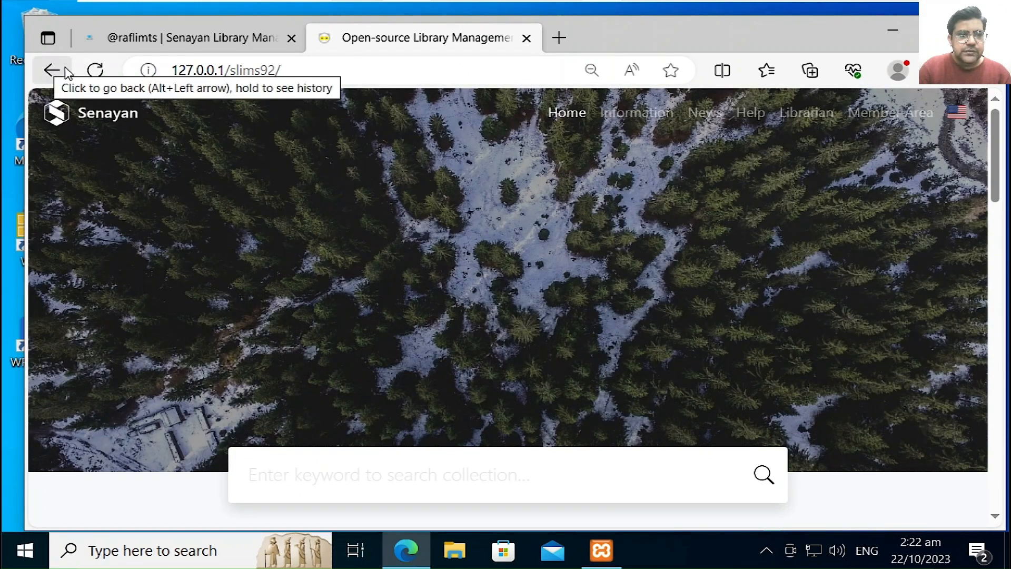
left_click(93, 72)
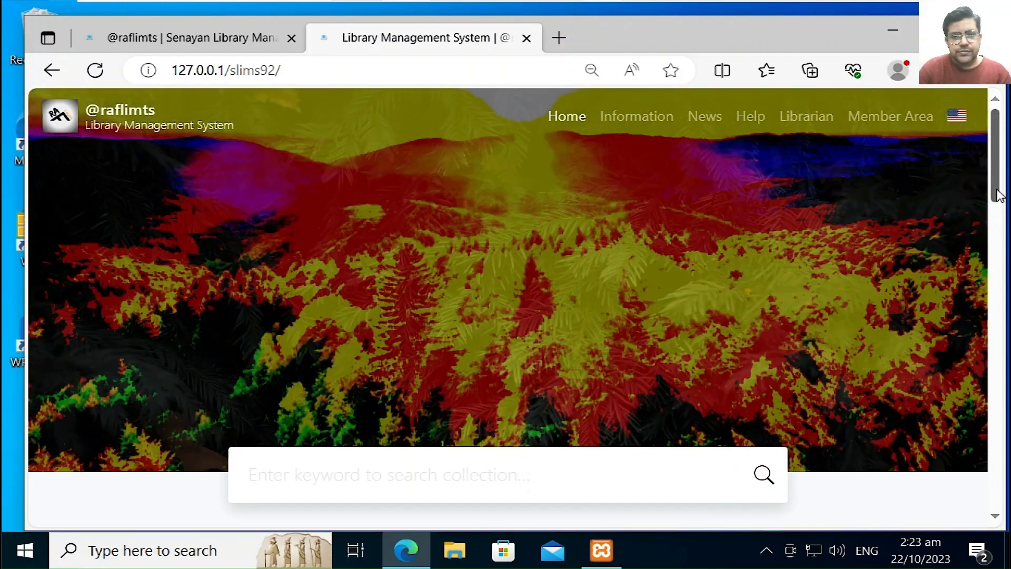
left_click_drag(999, 194, 997, 409)
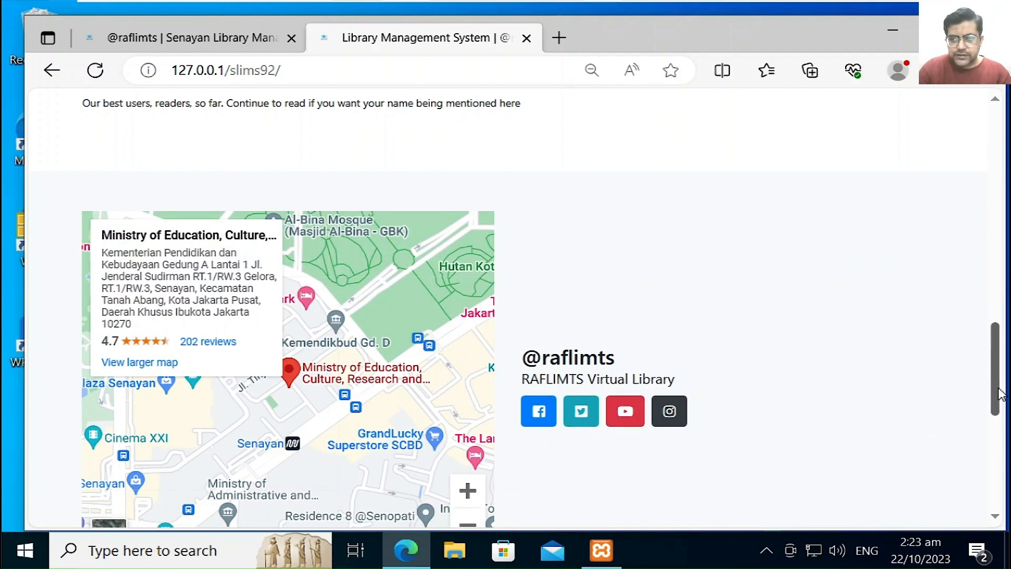
left_click_drag(999, 400, 998, 410)
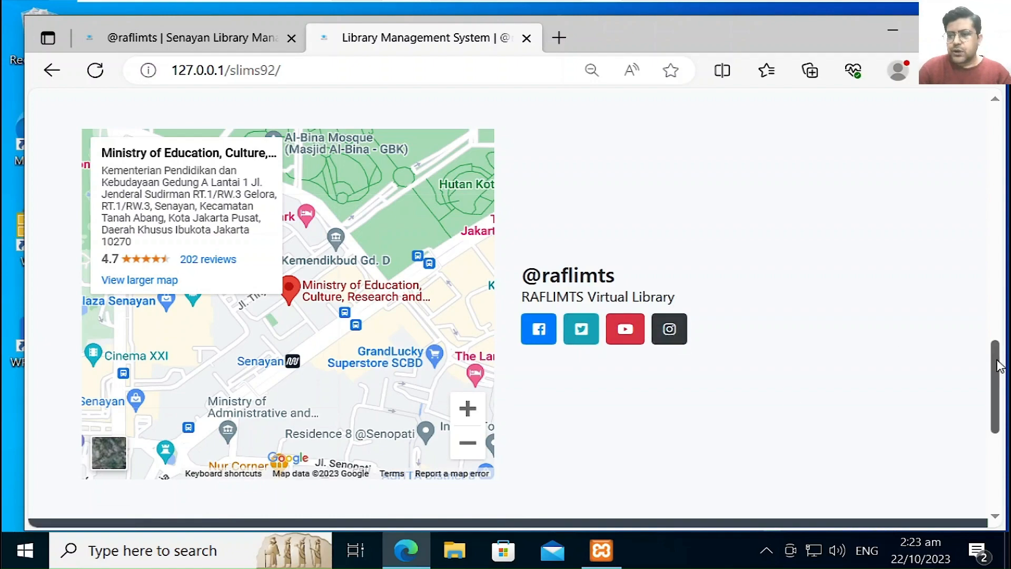
left_click_drag(995, 360, 1004, 109)
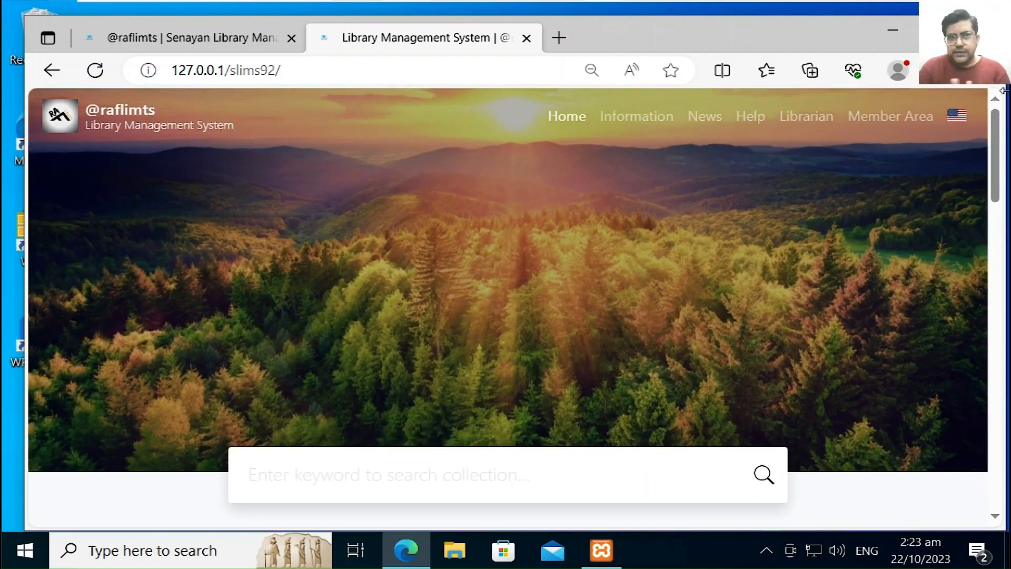
mouse_move(511, 5)
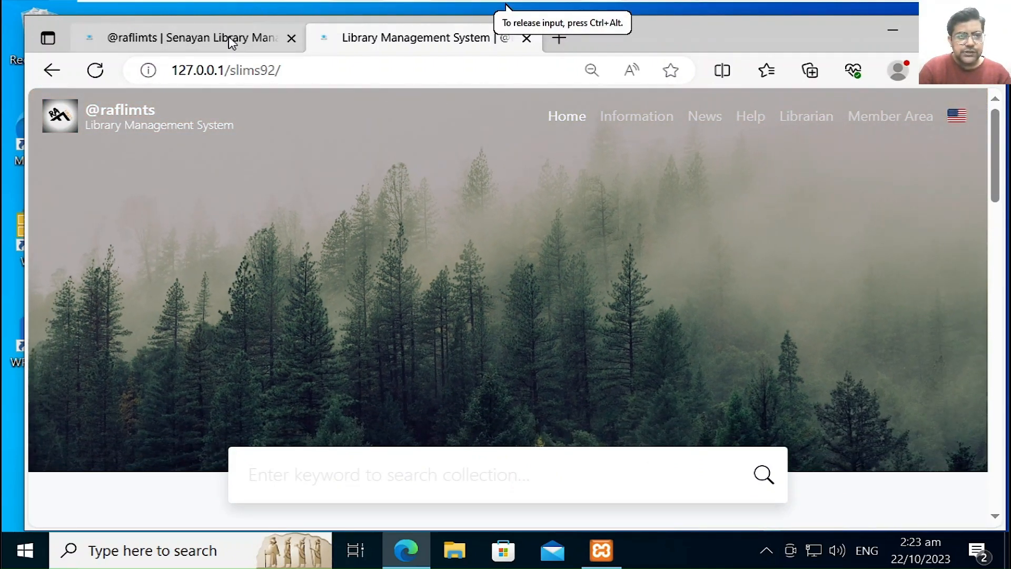
left_click(229, 37)
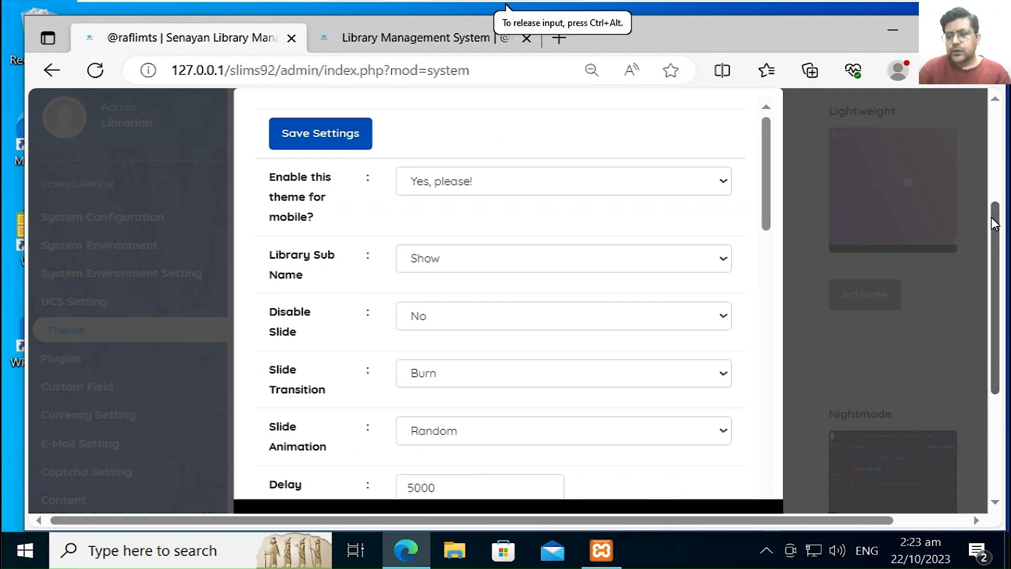
Step: Close the customization form and activate the Akasia admin template
left_click_drag(994, 223, 995, 124)
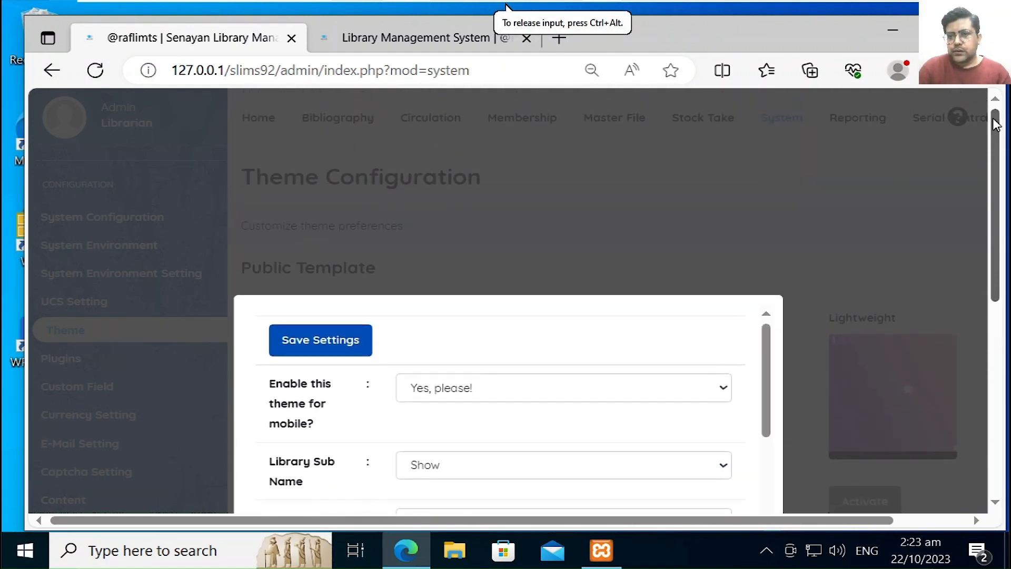
left_click(830, 190)
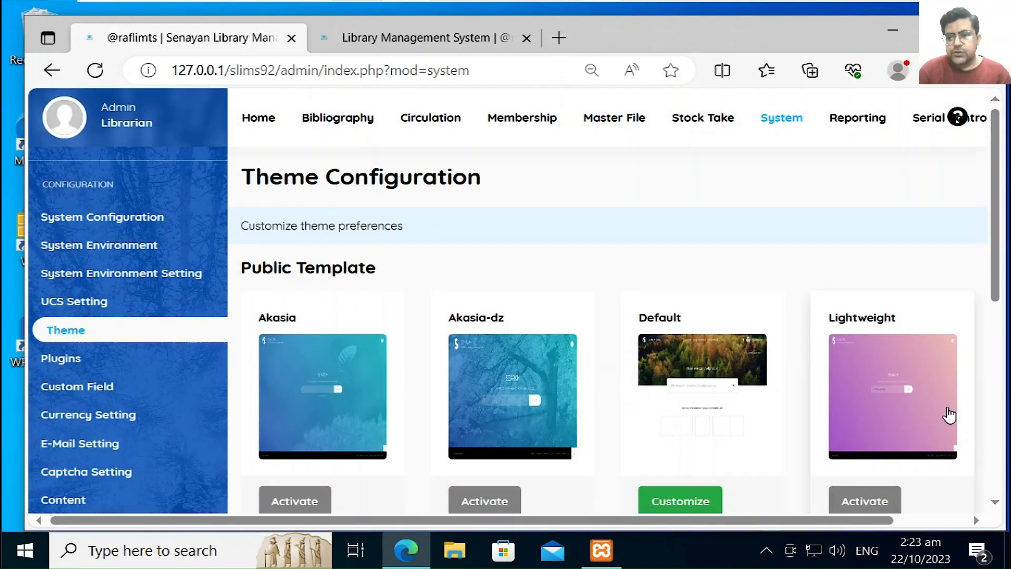
scroll(1002, 284, "down", 2)
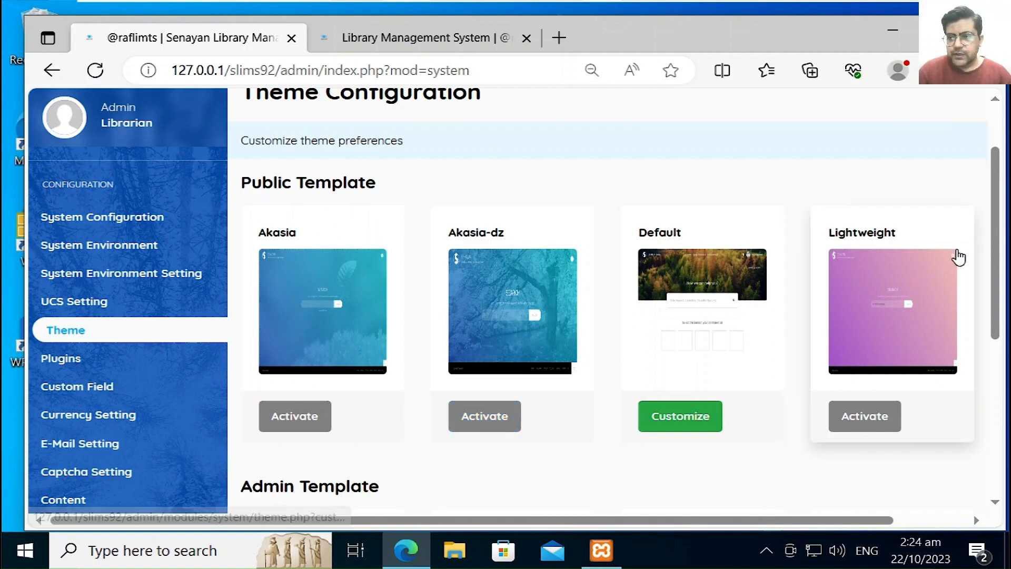
left_click_drag(994, 251, 997, 366)
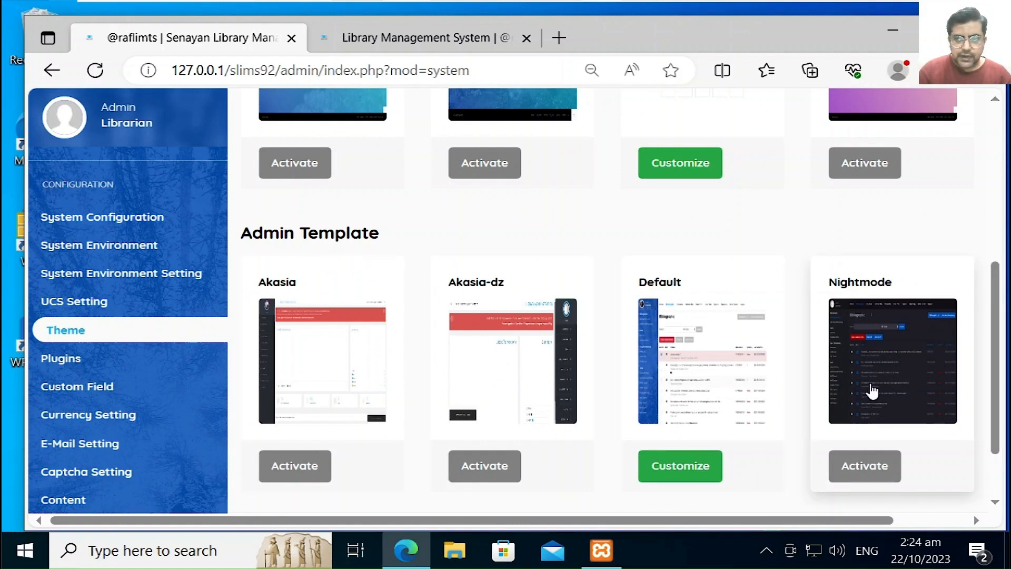
left_click(311, 466)
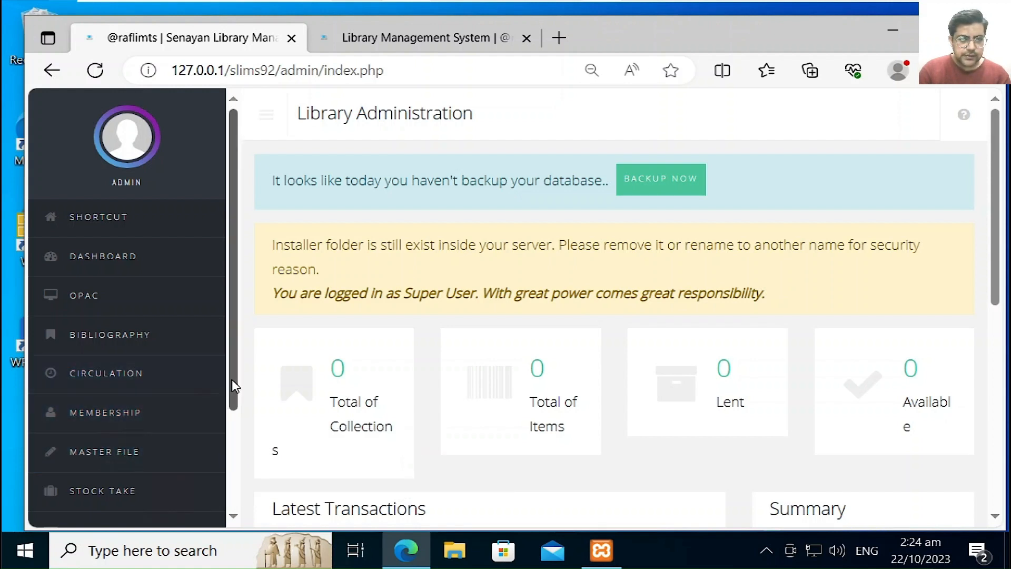
Step: Go to System > Theme and activate the Default admin template
left_click_drag(235, 386, 239, 431)
left_click(151, 448)
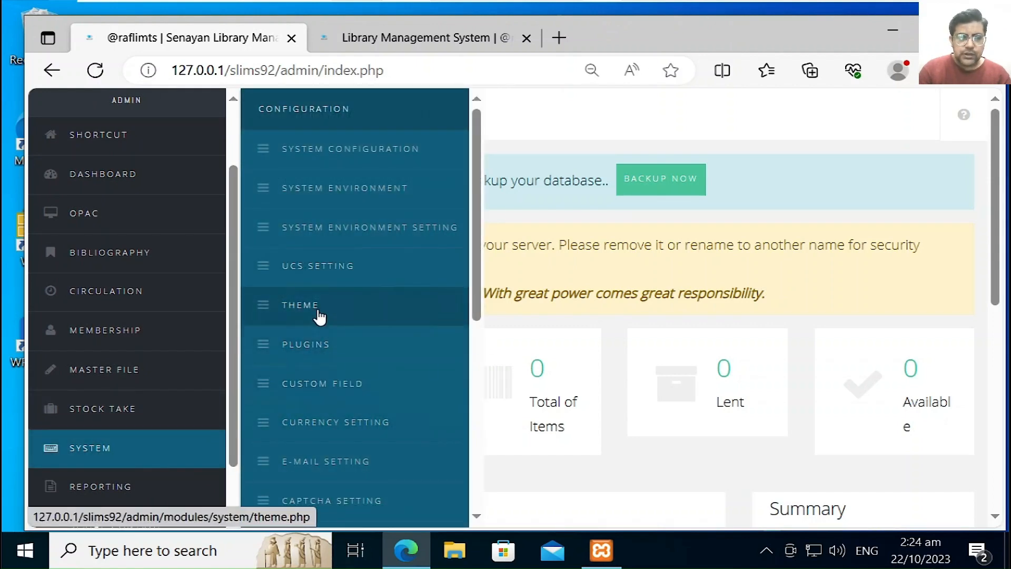
left_click(319, 316)
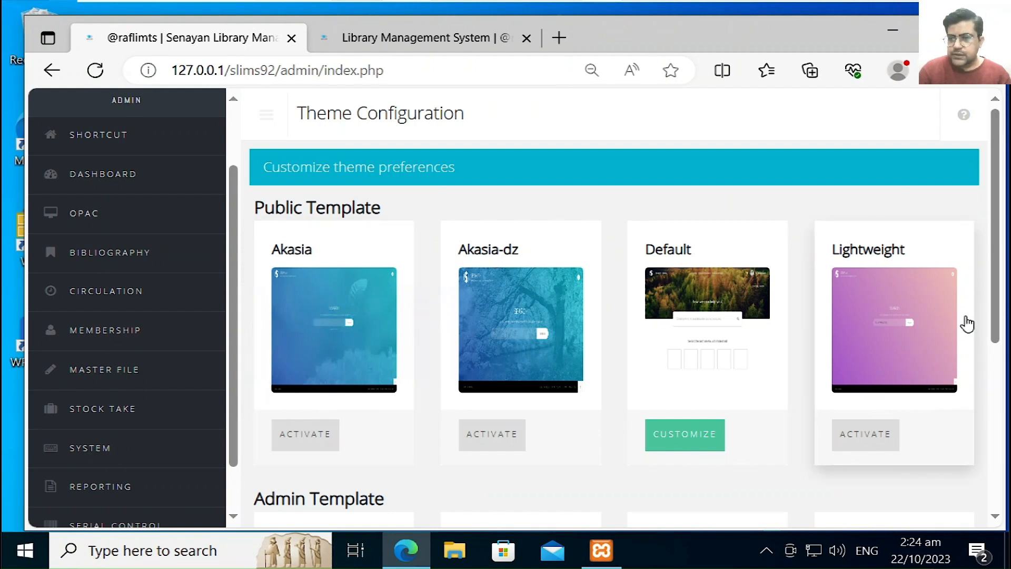
left_click_drag(1000, 303, 995, 441)
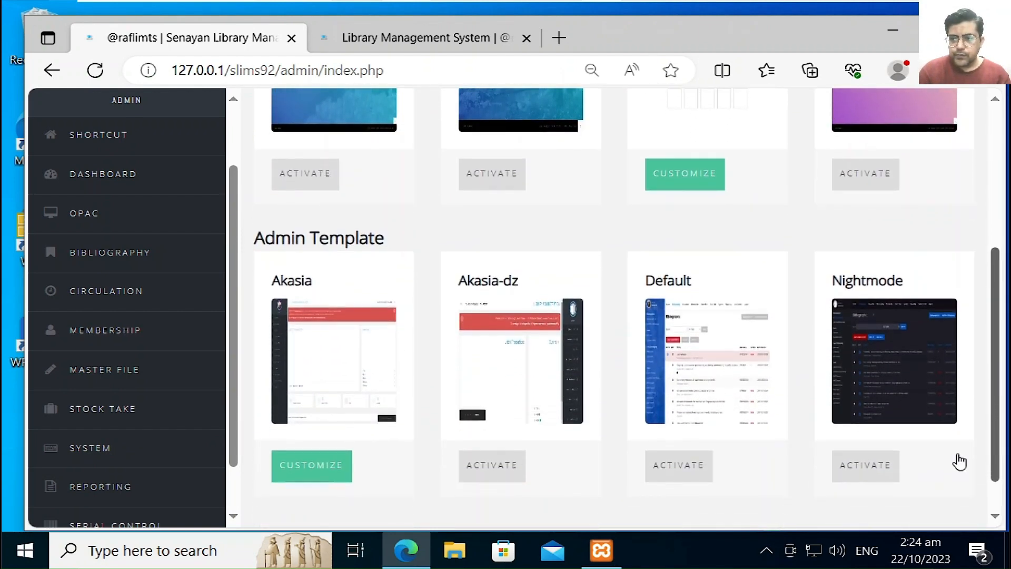
left_click(670, 465)
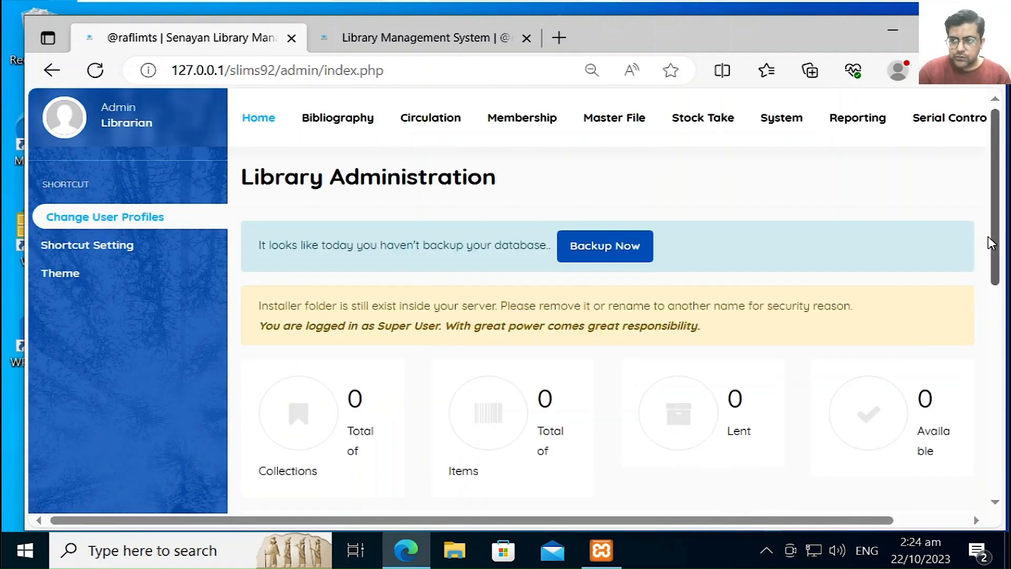
Step: Reopen the Theme page from the Shortcut sidebar and scroll to Admin Template
left_click_drag(999, 232, 993, 345)
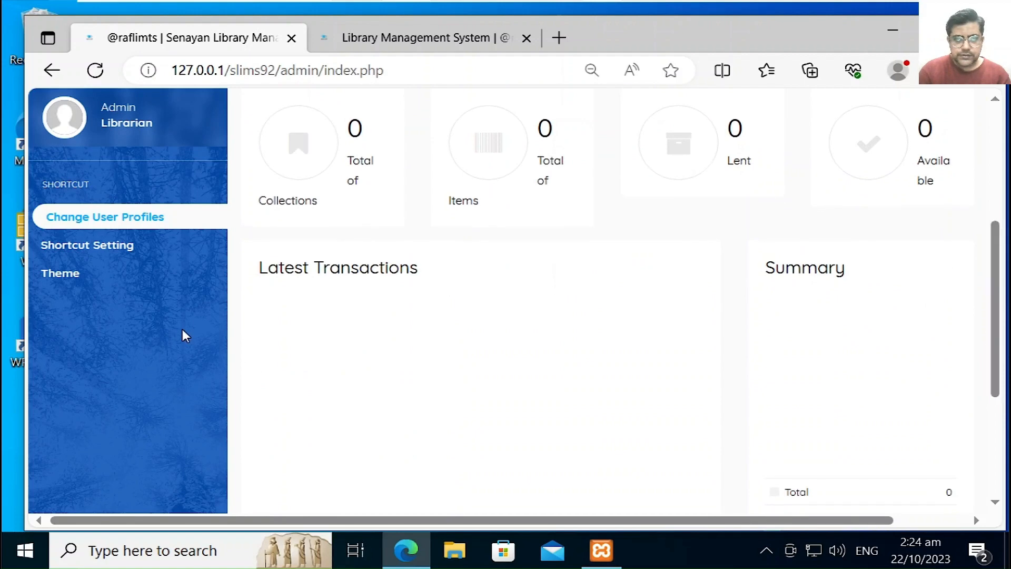
left_click(59, 274)
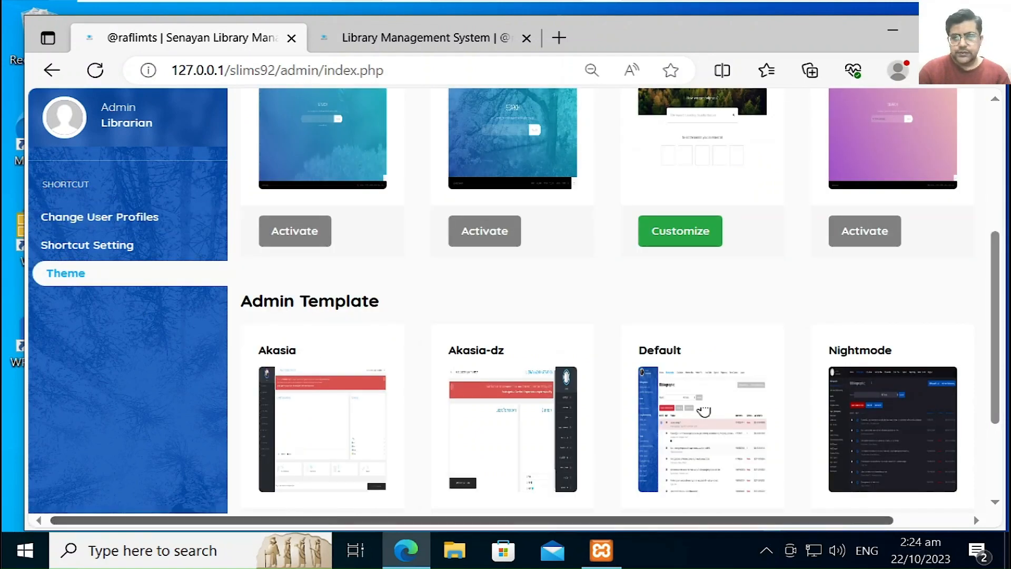
left_click_drag(998, 370, 988, 441)
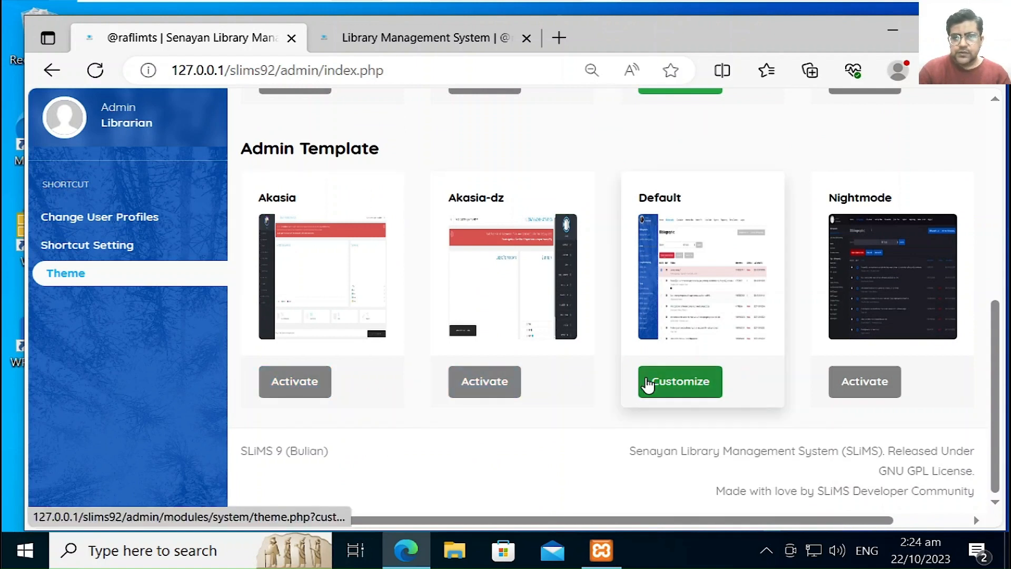
Step: Set the Default template's theme colour to a dark grey and save it
left_click(677, 383)
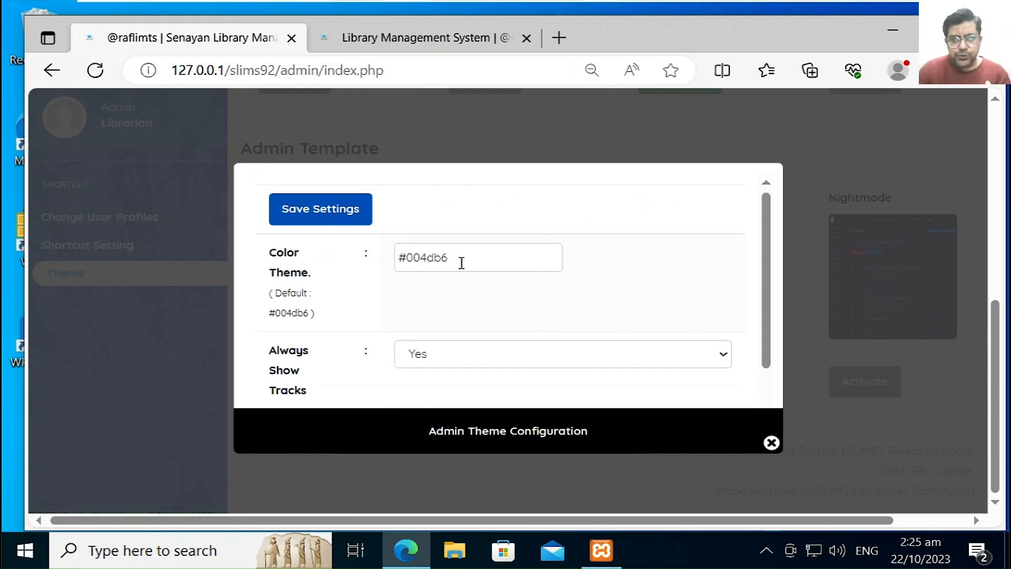
left_click(461, 262)
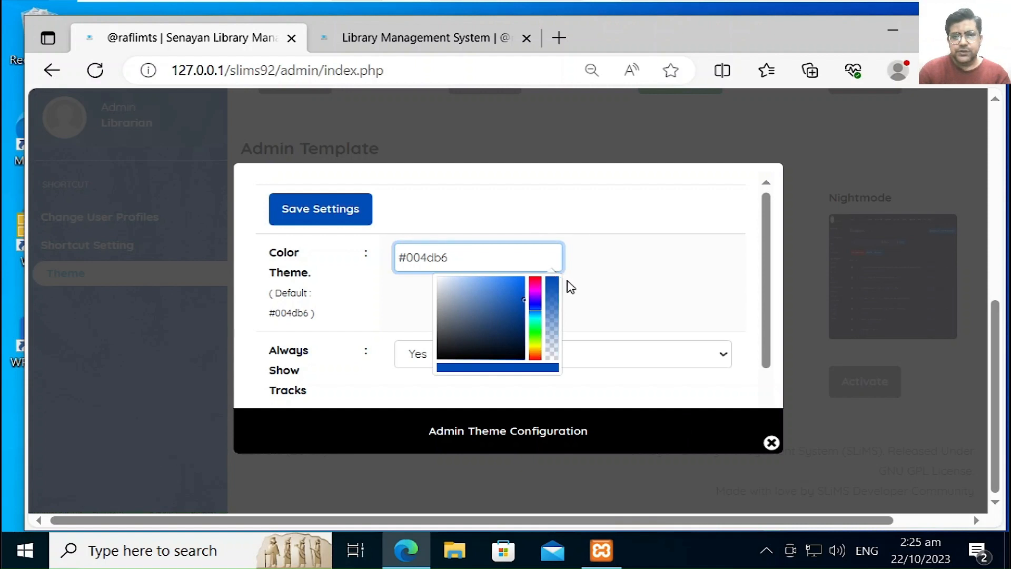
left_click(476, 355)
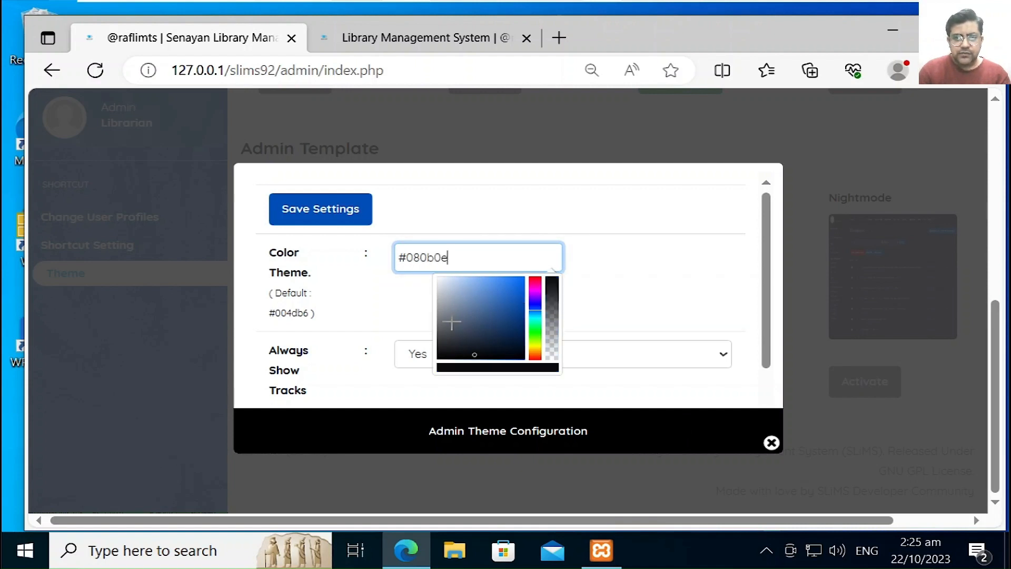
mouse_move(451, 322)
left_mouse_down()
mouse_move(445, 302)
mouse_move(448, 333)
left_mouse_up()
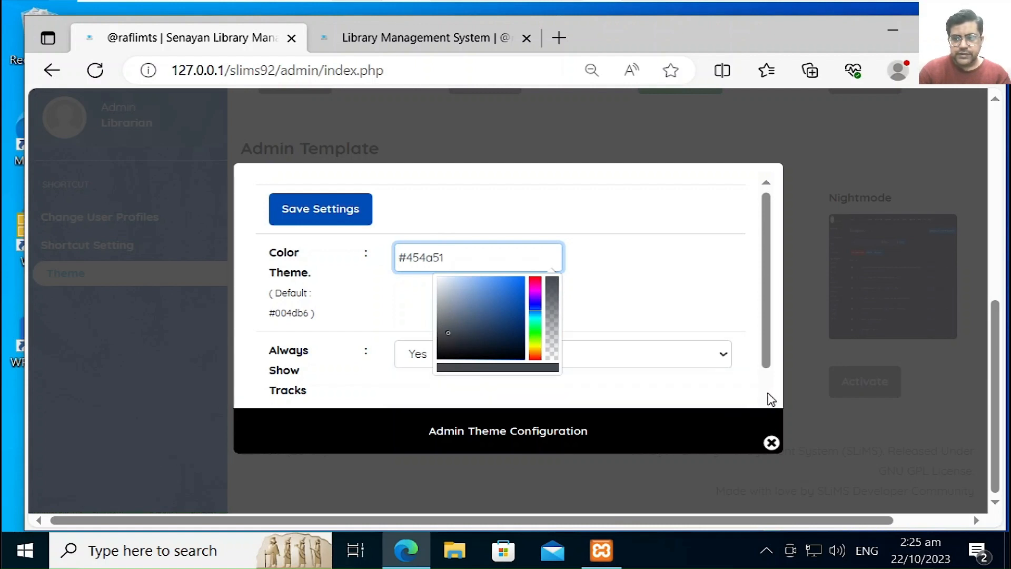
scroll(769, 399, "down", 2)
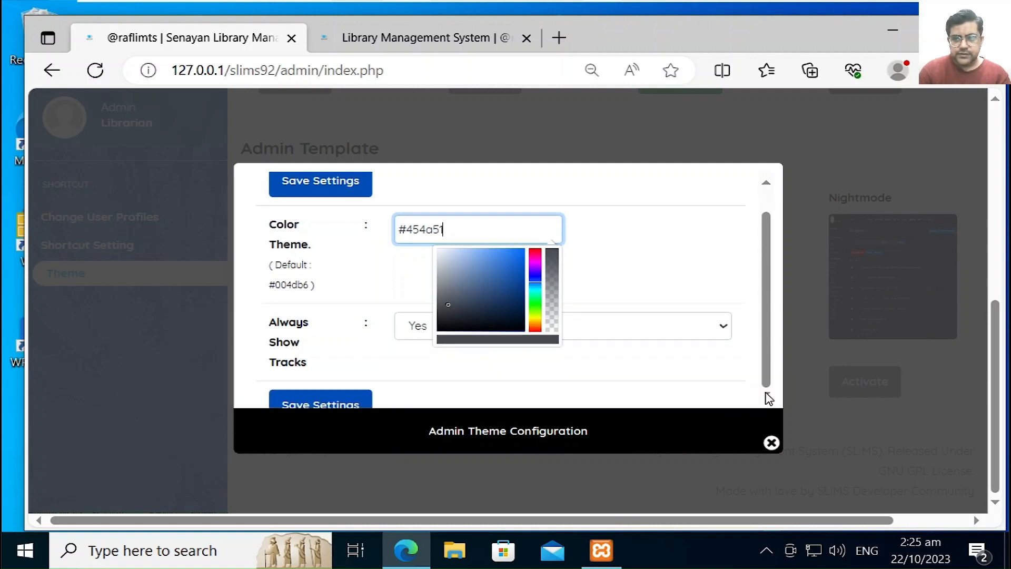
left_click(367, 395)
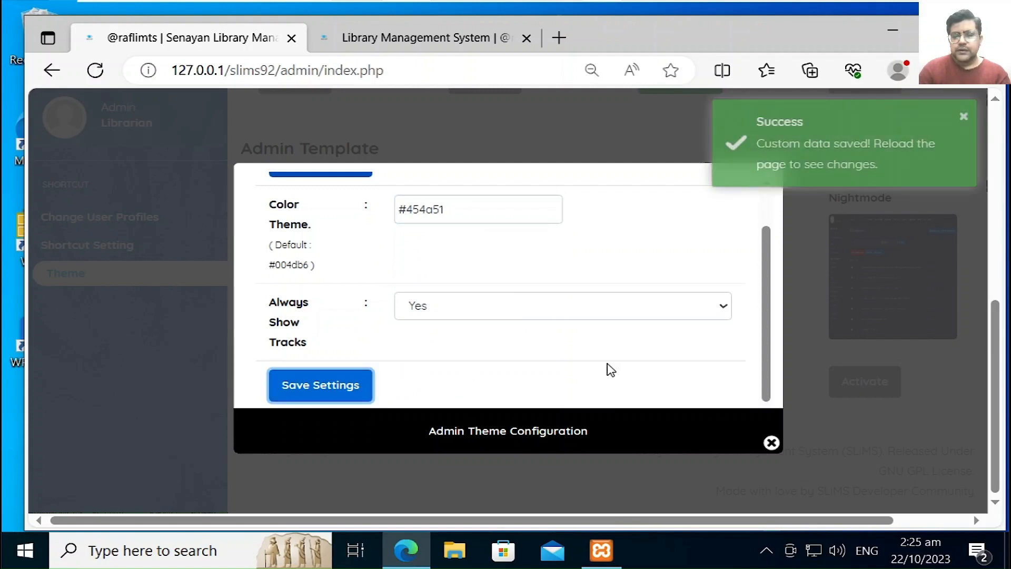
left_click(772, 445)
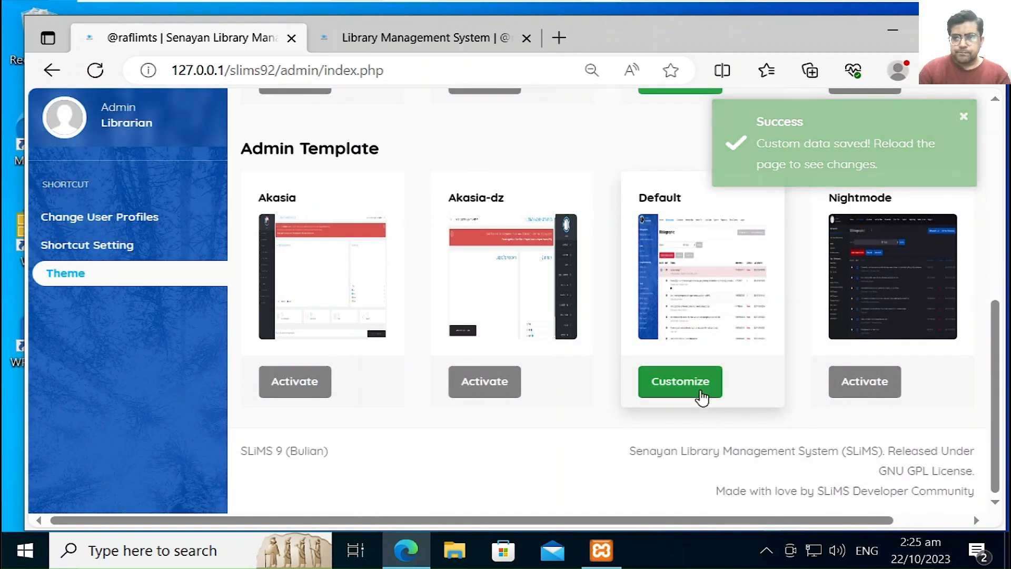
Step: Reopen the Default template settings, change the theme colour to black #000000, and save
left_click(703, 387)
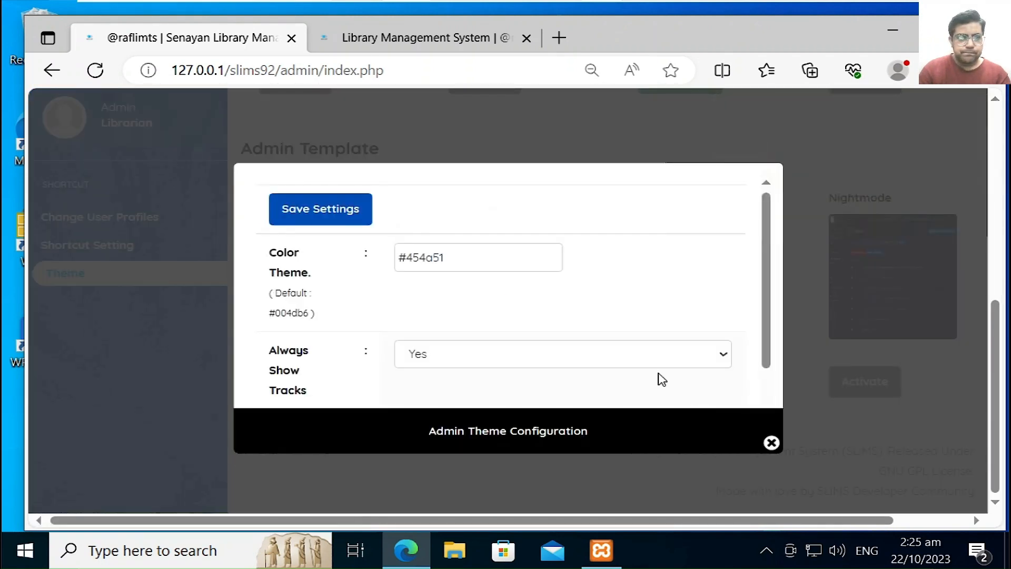
left_click(835, 234)
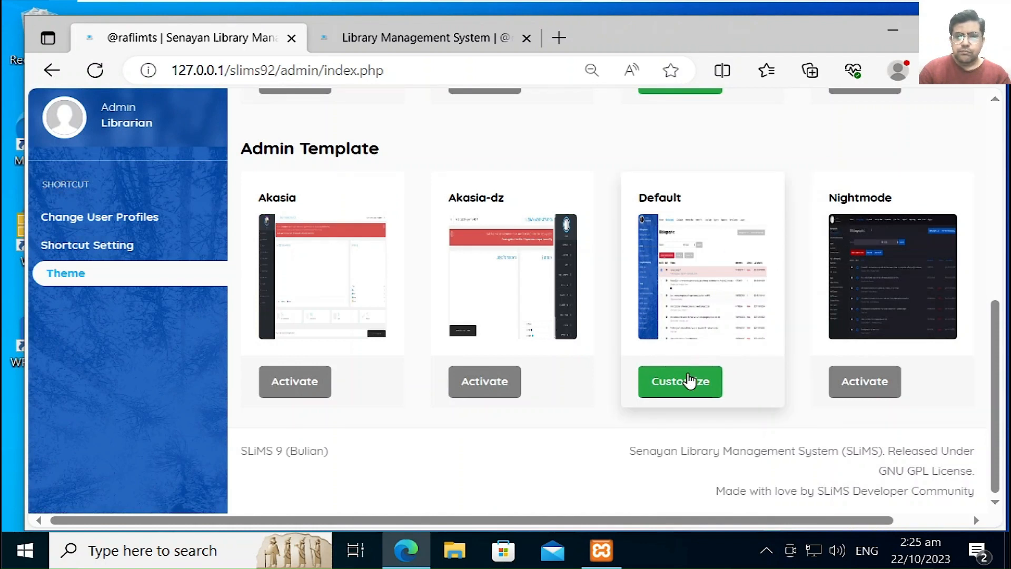
left_click(688, 383)
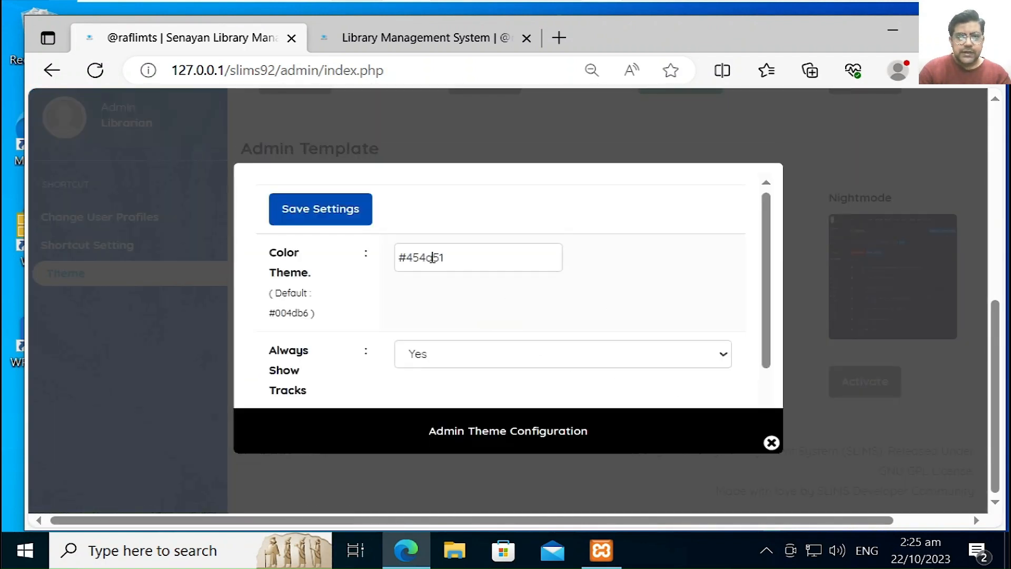
left_click(514, 263)
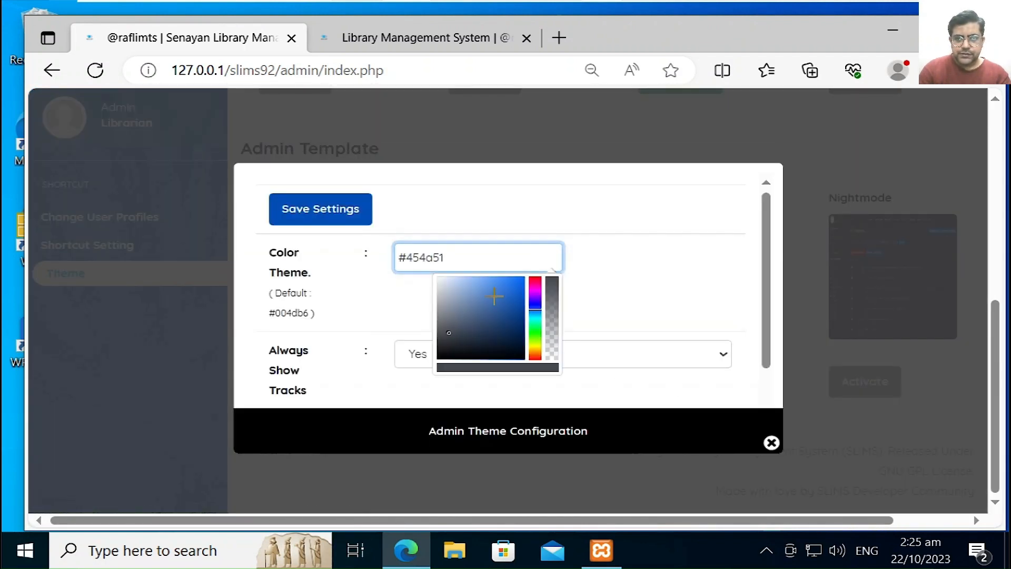
left_click_drag(457, 315, 425, 379)
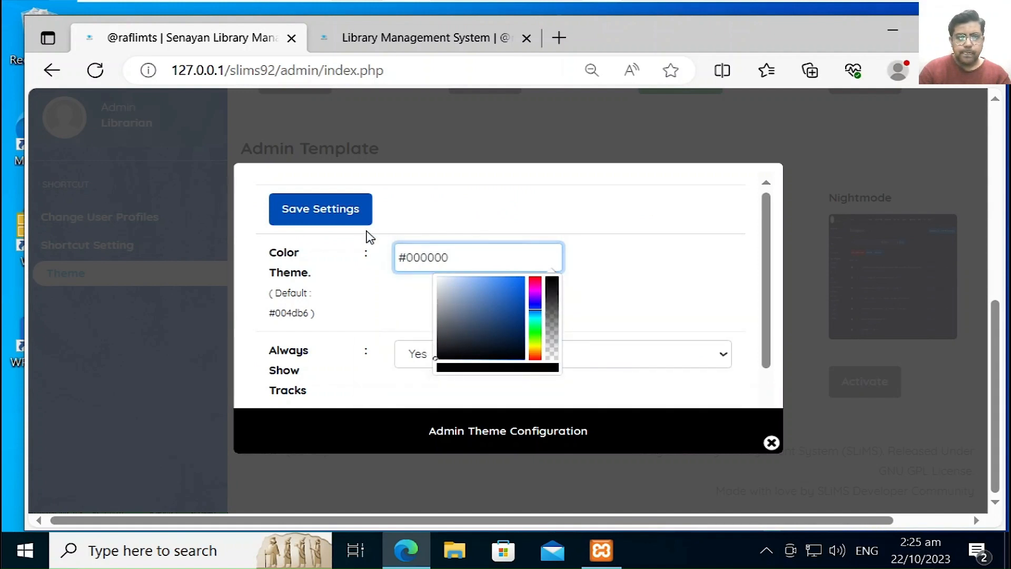
left_click(329, 222)
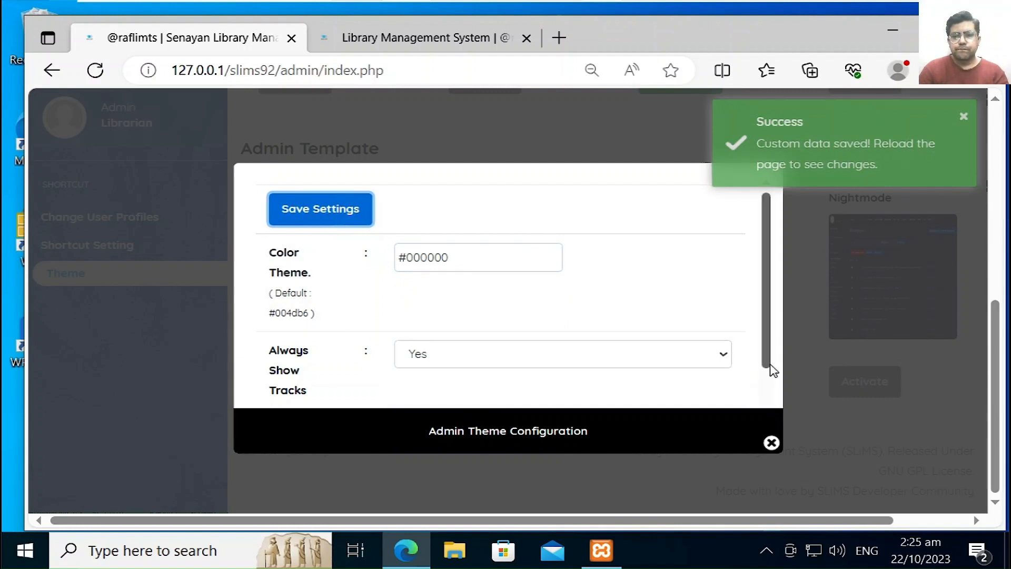
left_click_drag(770, 364, 752, 416)
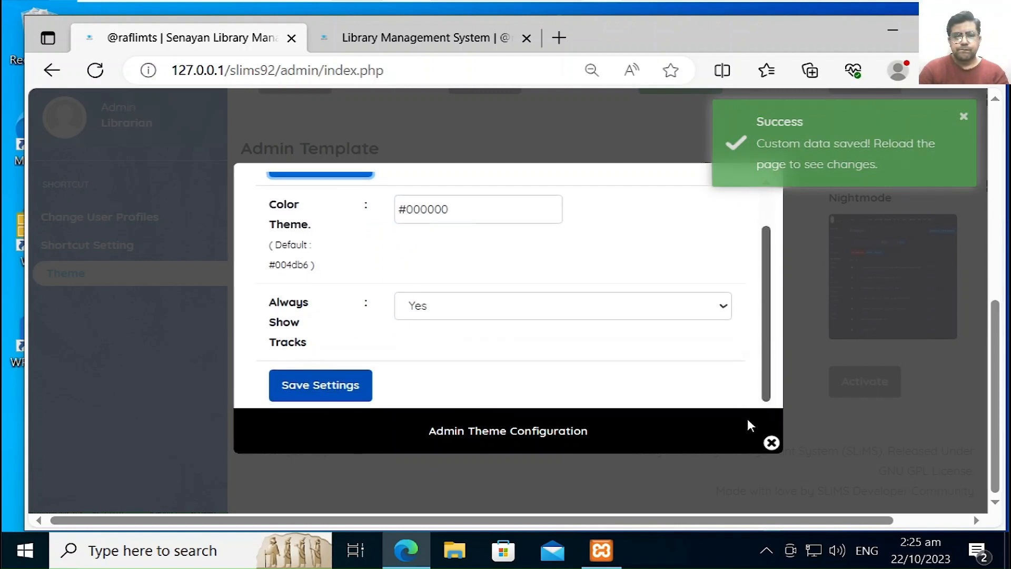
left_click(774, 446)
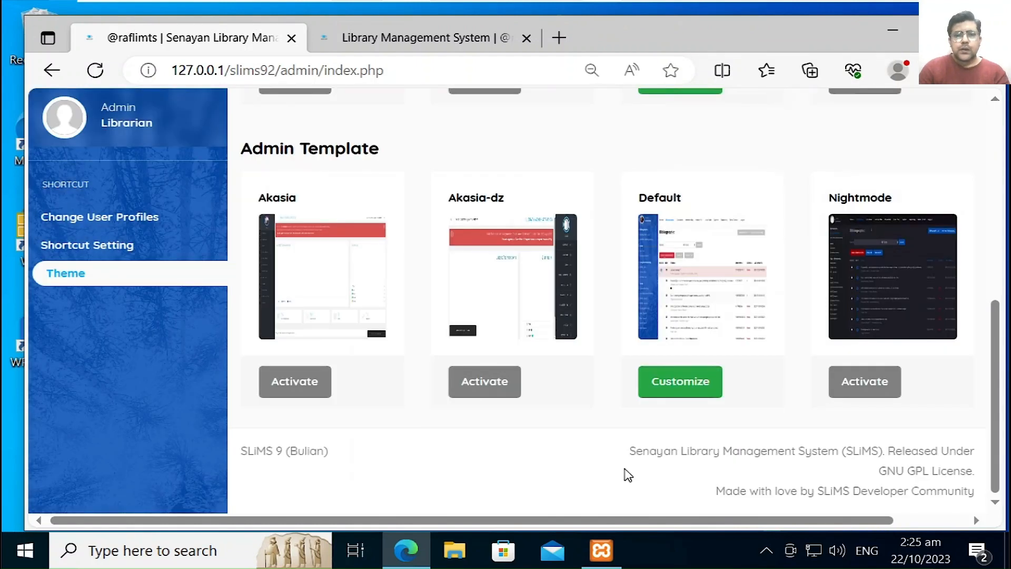
Step: Reload to apply the black theme, check it on the Theme page, then go to System
left_click(91, 77)
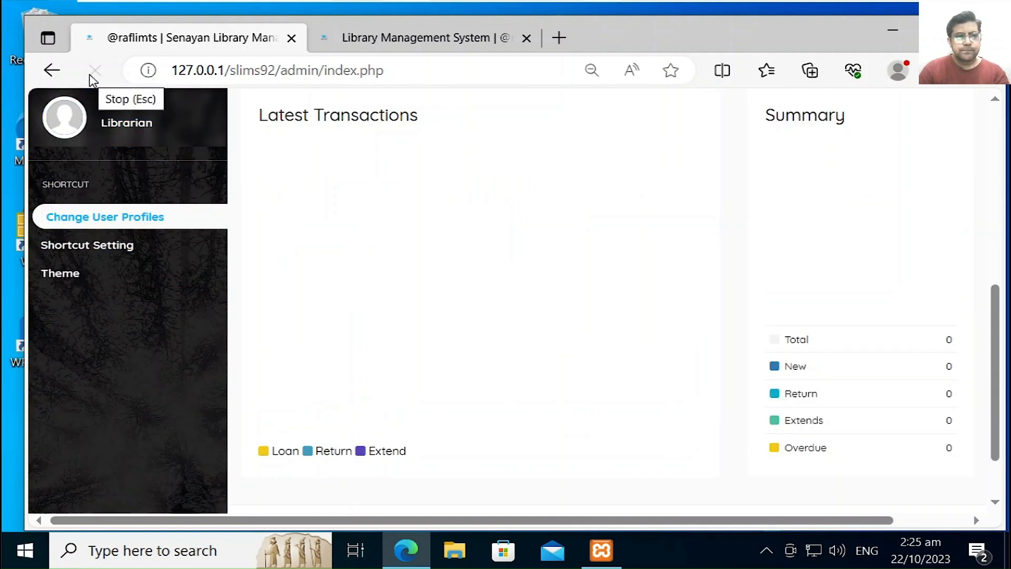
left_click(65, 278)
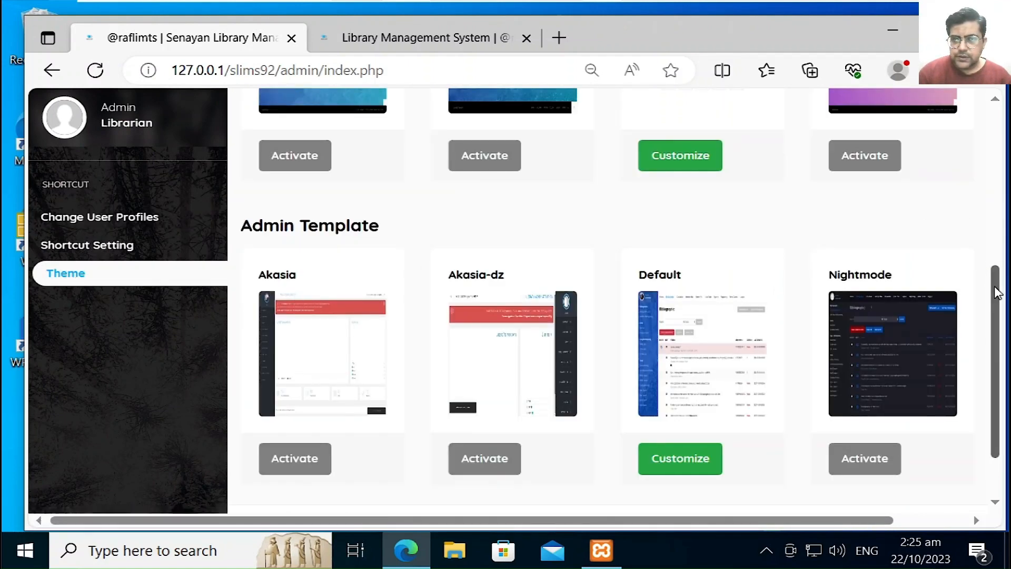
left_click_drag(995, 290, 994, 94)
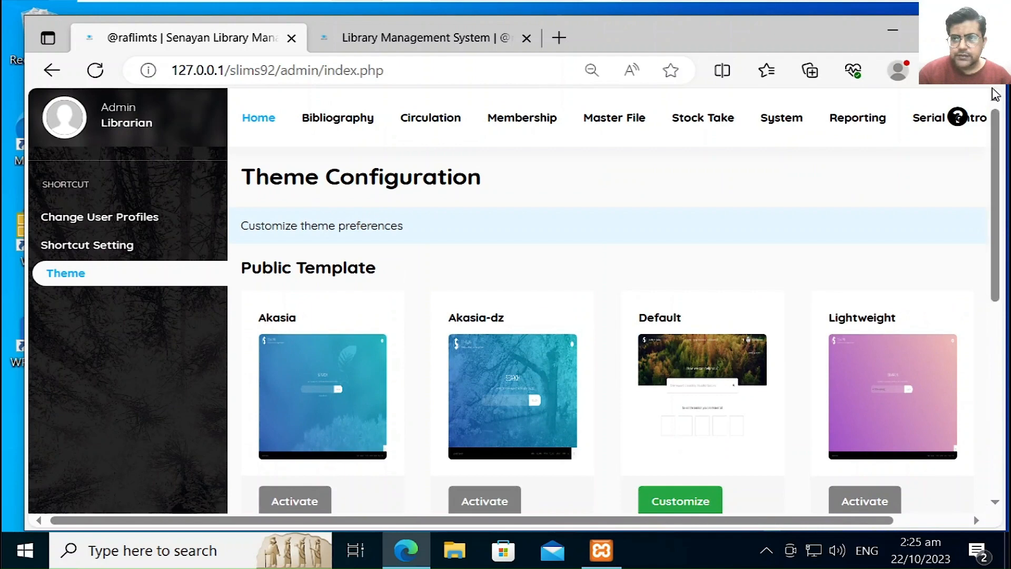
left_click(782, 123)
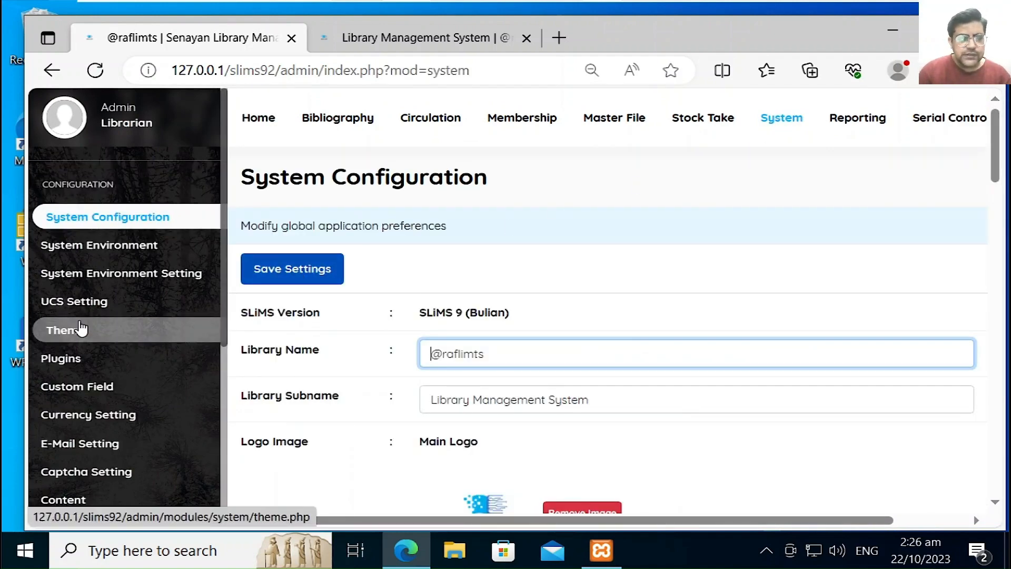
Step: Enable Bibliography Log - Advanced, SLiMS CSP, Label & Barcode and Read Counter in the Plugin List
left_click(66, 358)
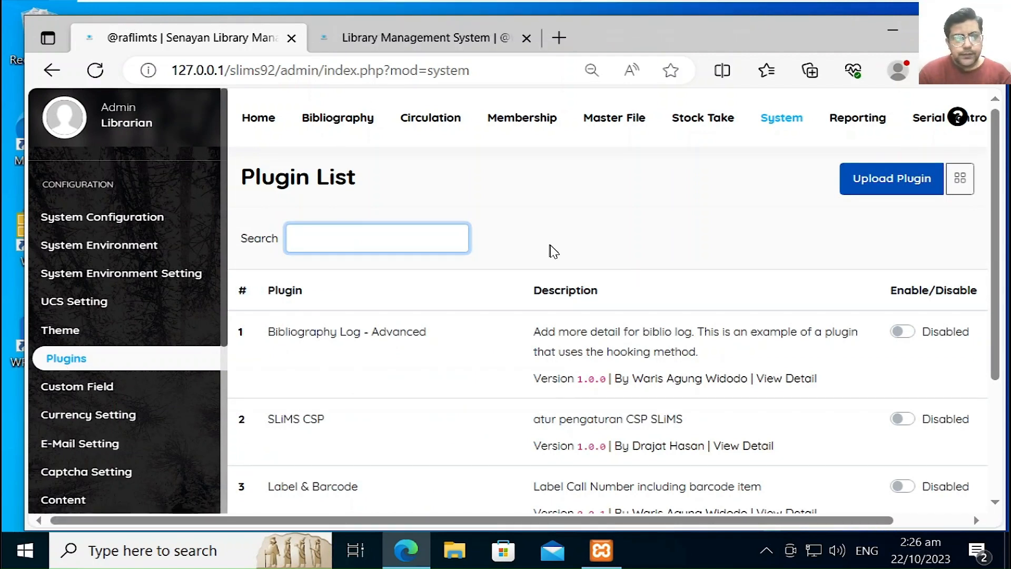
left_click(905, 337)
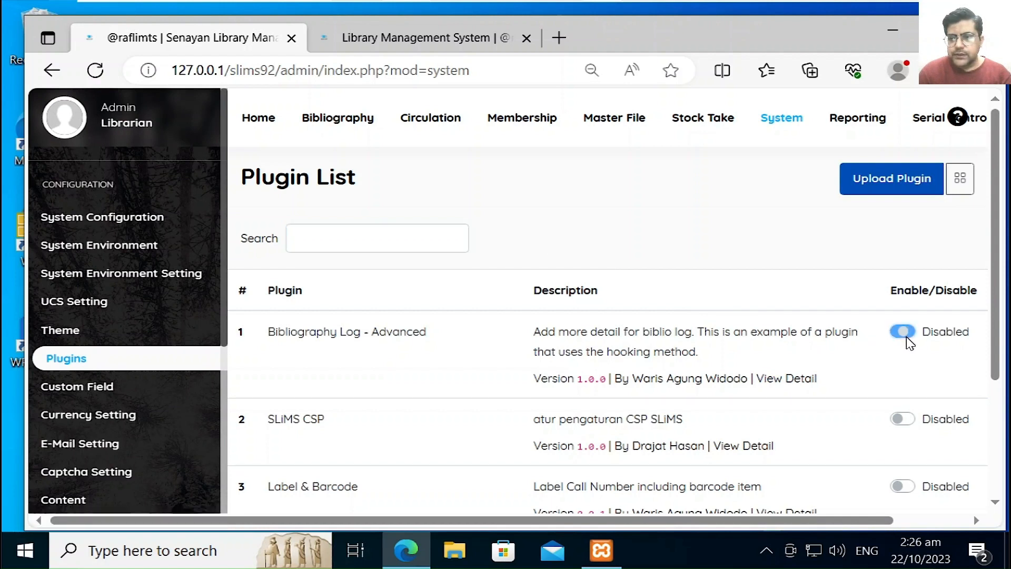
left_click(905, 422)
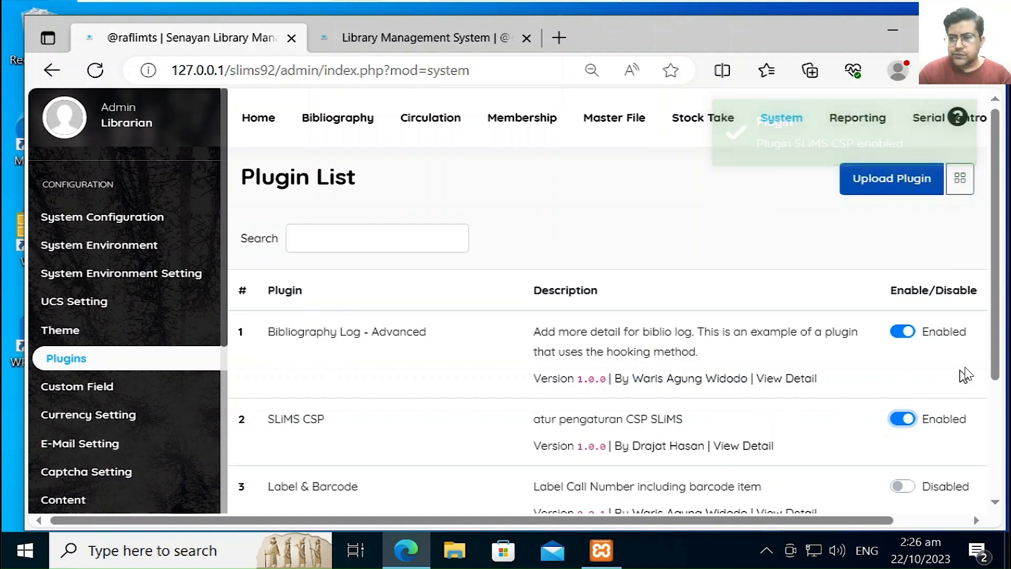
left_click_drag(996, 363, 987, 446)
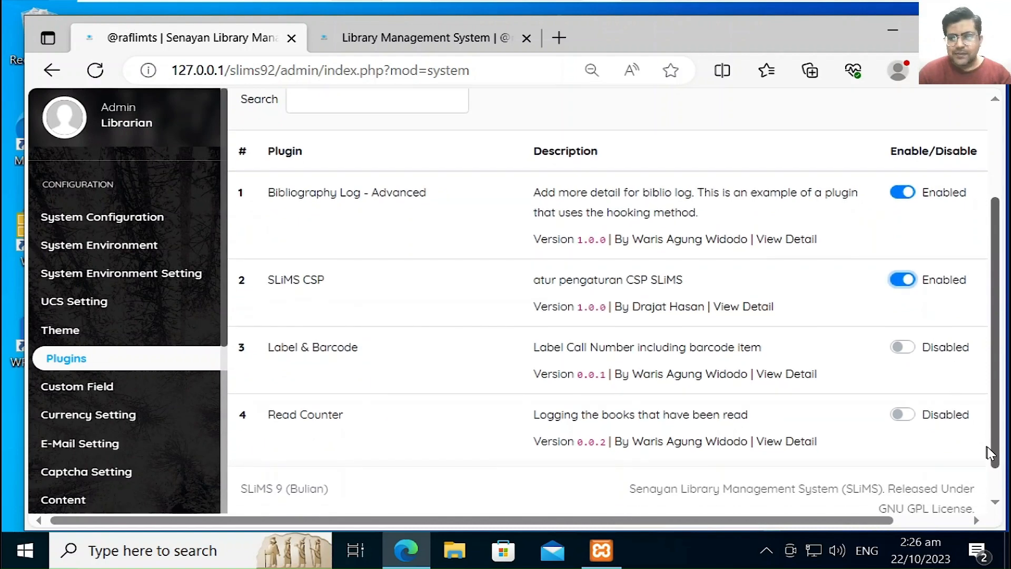
left_click(913, 349)
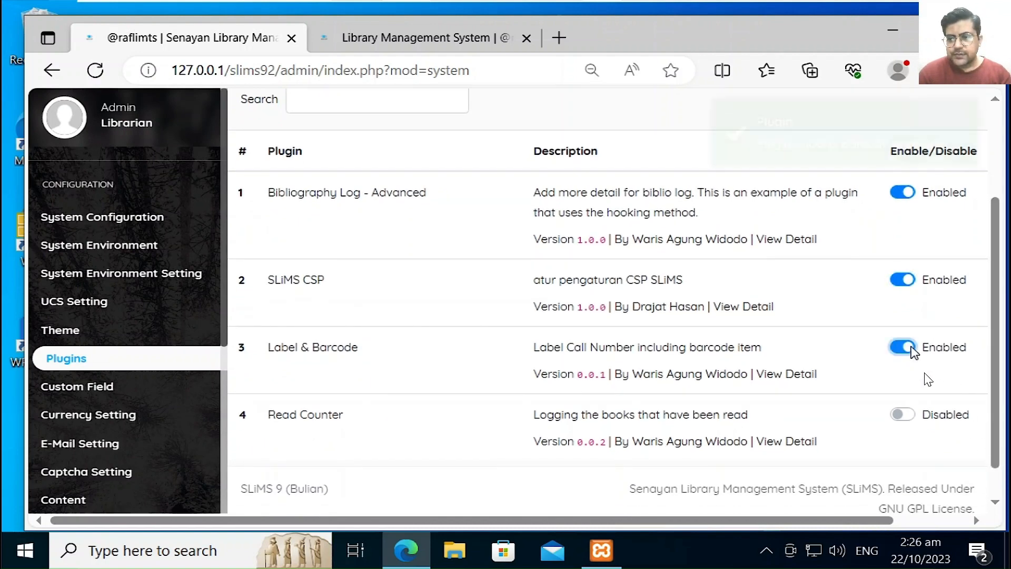
left_click(914, 416)
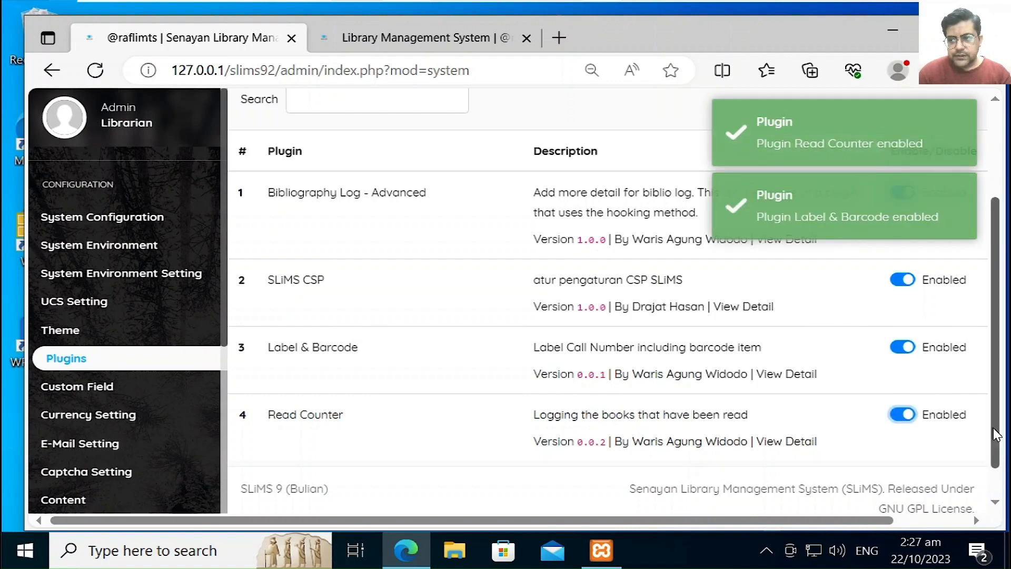
left_click_drag(993, 433, 999, 363)
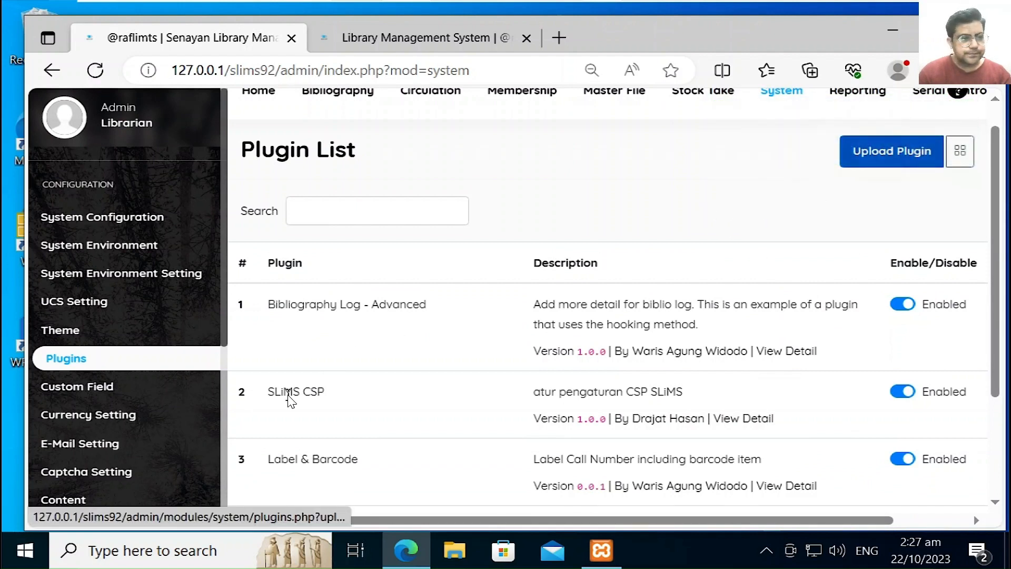
Step: Look over the Custom Field and Currency Setting pages
left_click(119, 388)
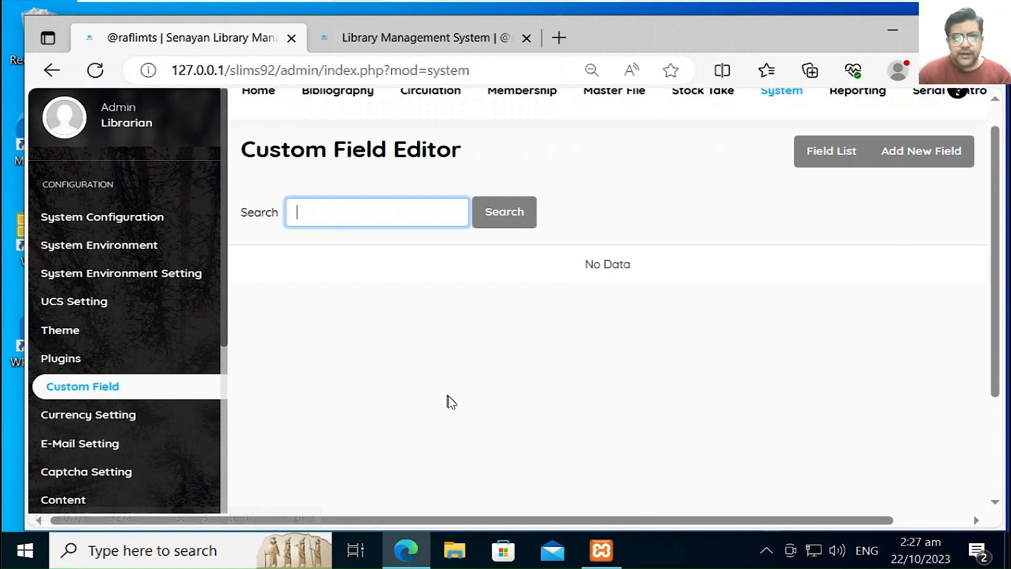
left_click(118, 416)
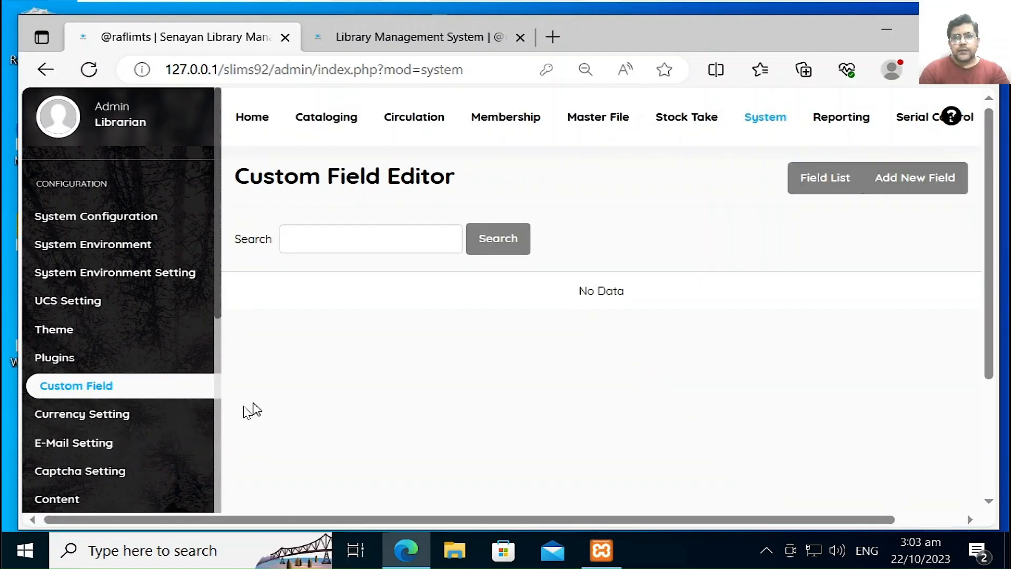
left_click(161, 412)
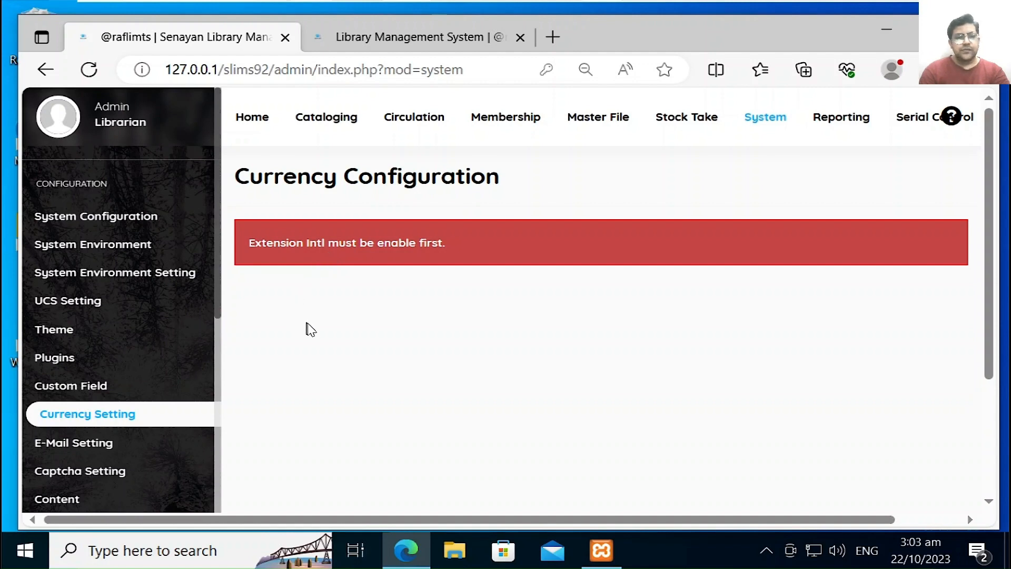
Step: Review the E-Mail Setting form's blank SMTP encryption, server, port and sender fields
left_click(151, 442)
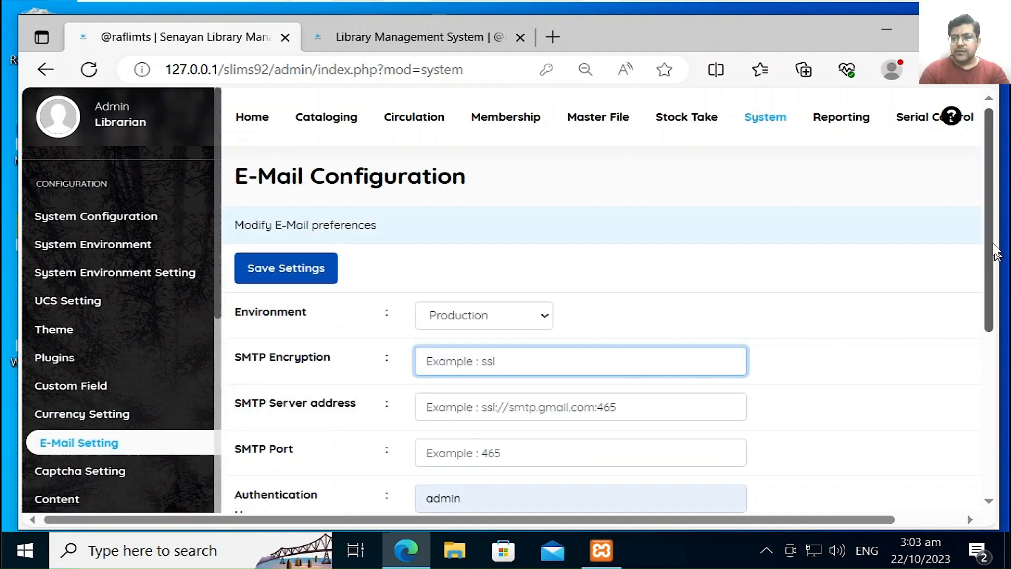
left_click_drag(991, 239, 998, 360)
scroll(997, 358, "down", 1)
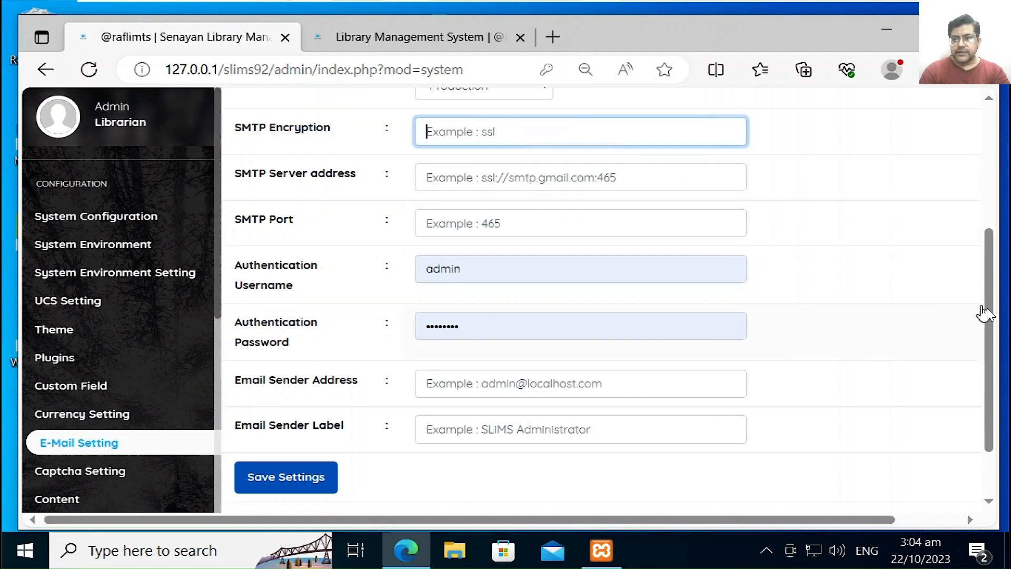
left_click_drag(988, 310, 985, 341)
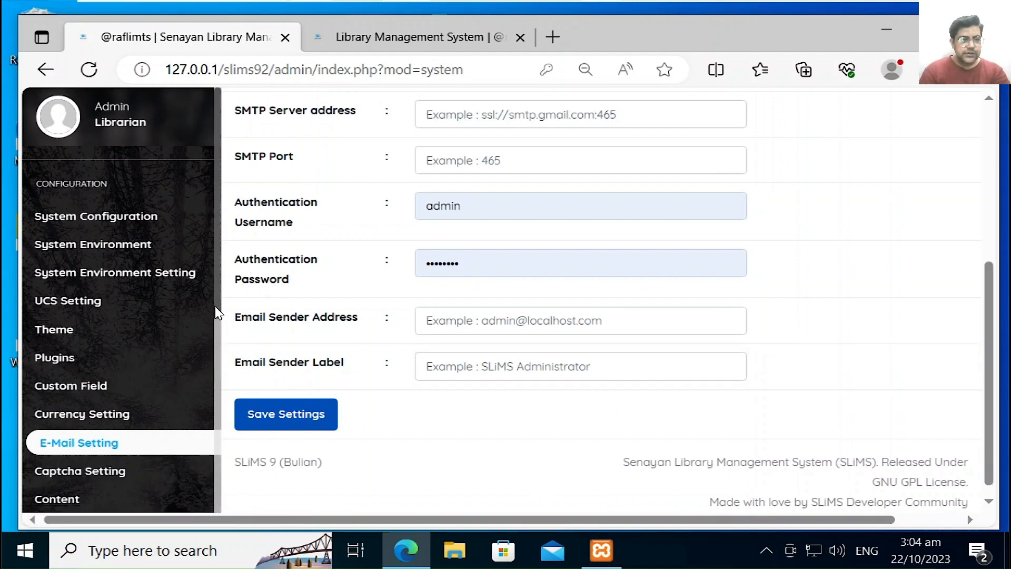
left_click_drag(217, 312, 219, 384)
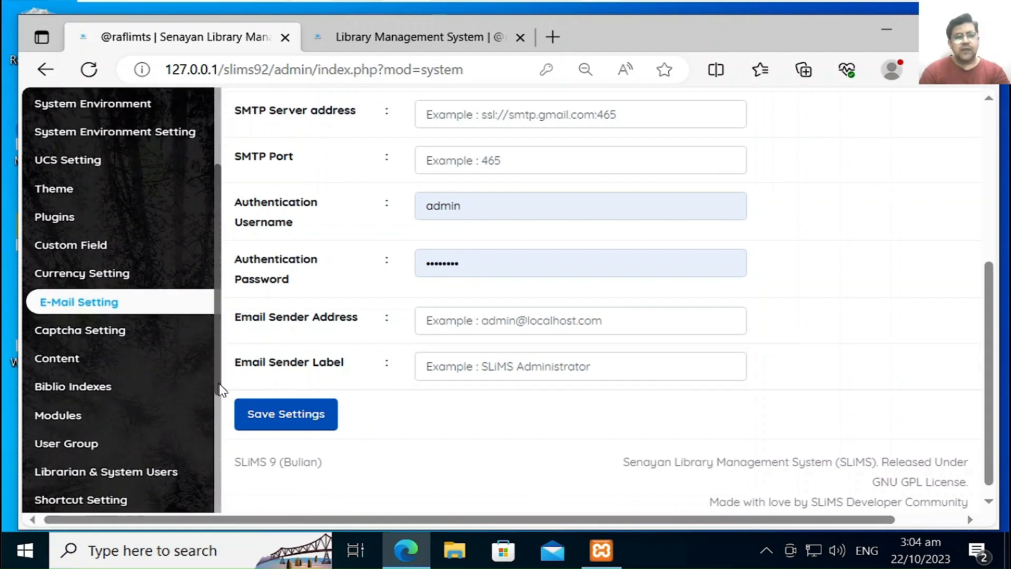
Step: Review the Captcha Configuration: ReCaptcha provider, filled keys, librarian and memberarea unchecked
left_click(163, 337)
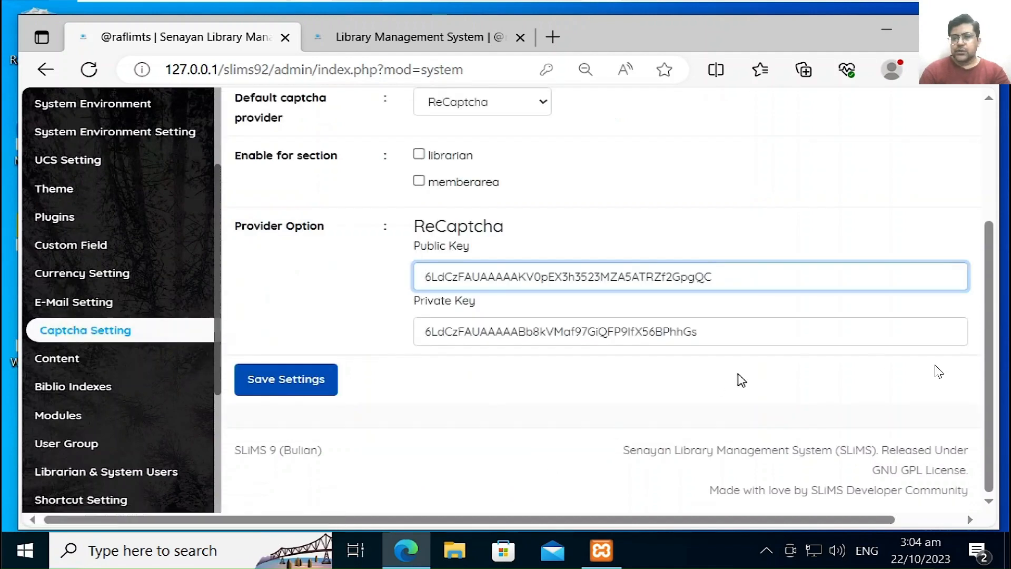
left_click_drag(989, 358, 990, 247)
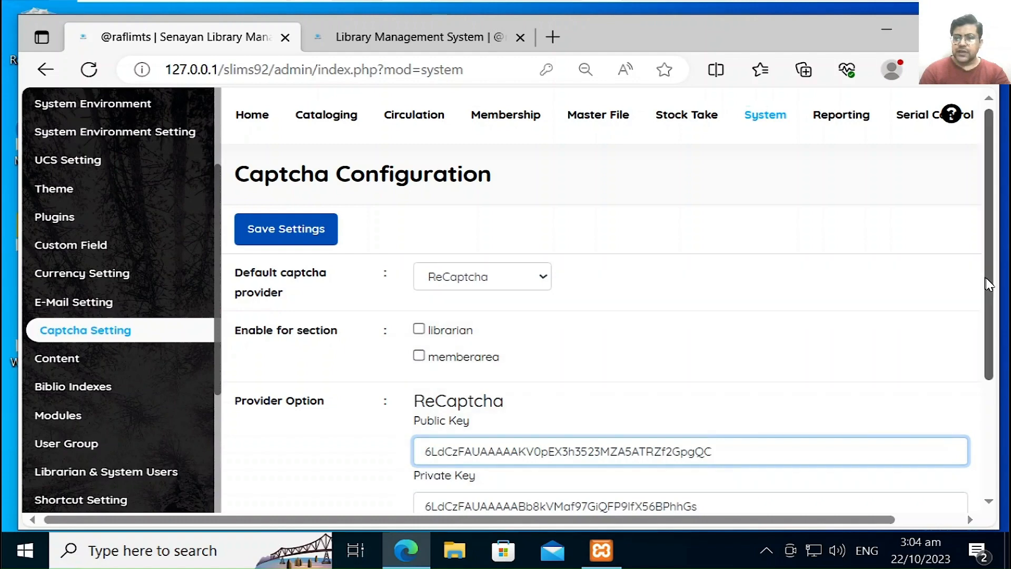
left_click_drag(984, 276, 990, 357)
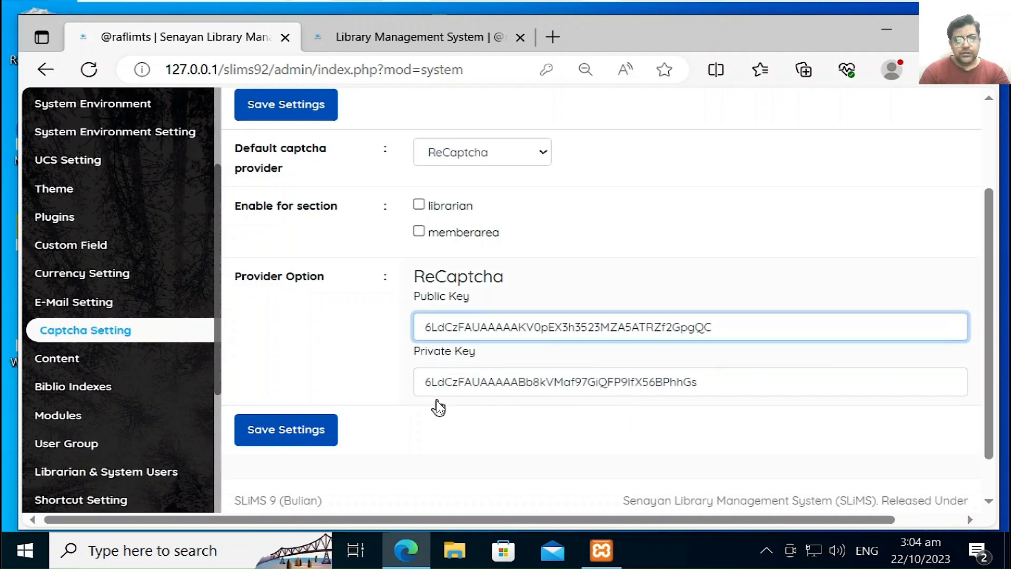
Step: View the Welcome To Admin Page content entry from the Content list
left_click(43, 357)
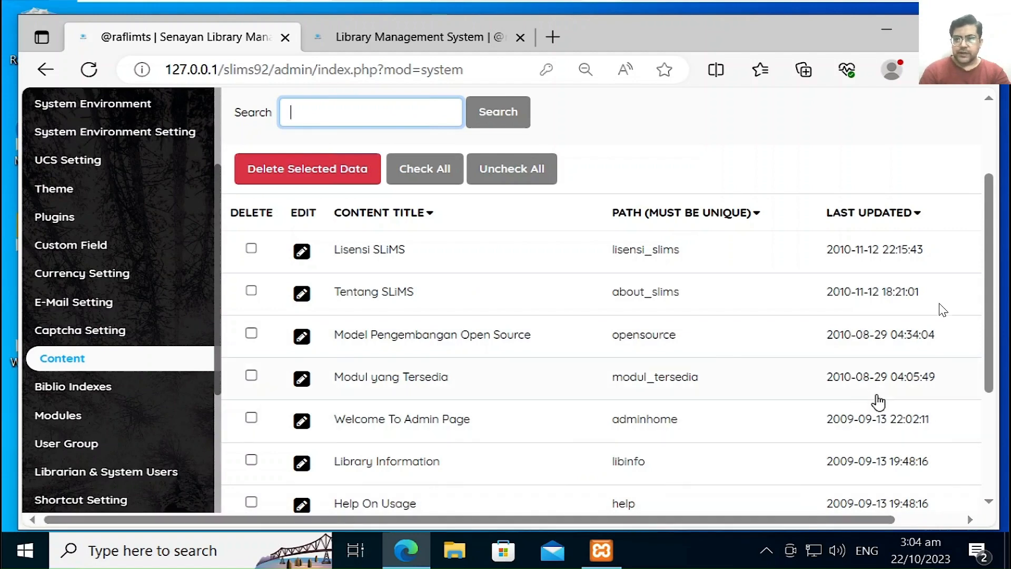
left_click_drag(985, 264, 991, 238)
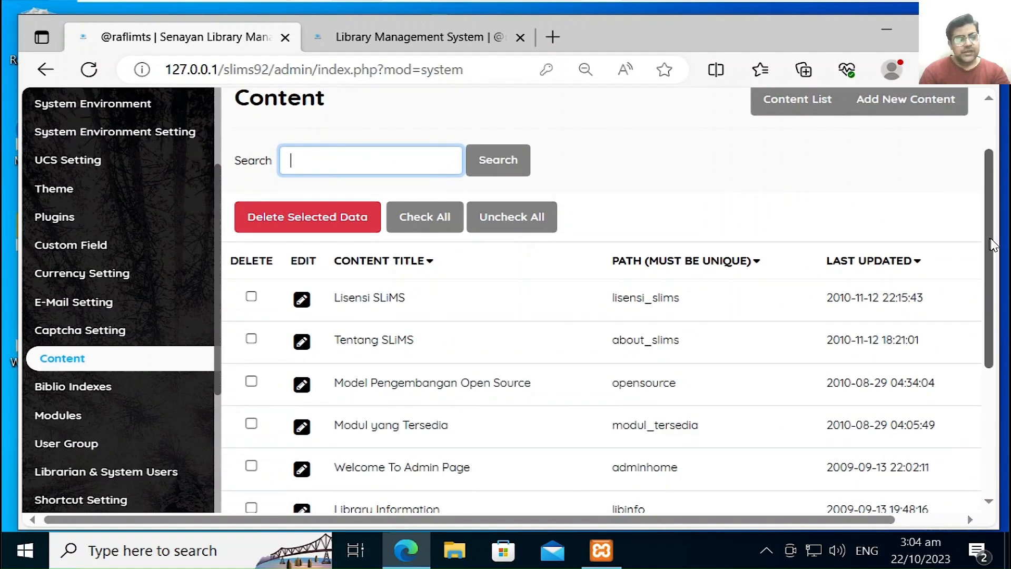
left_click_drag(991, 238, 991, 339)
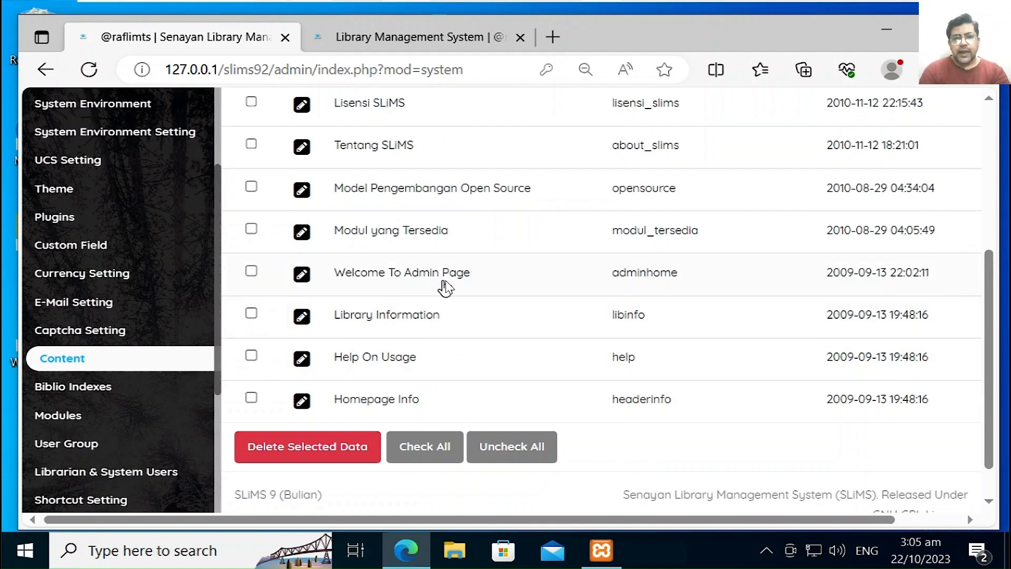
left_click(301, 274)
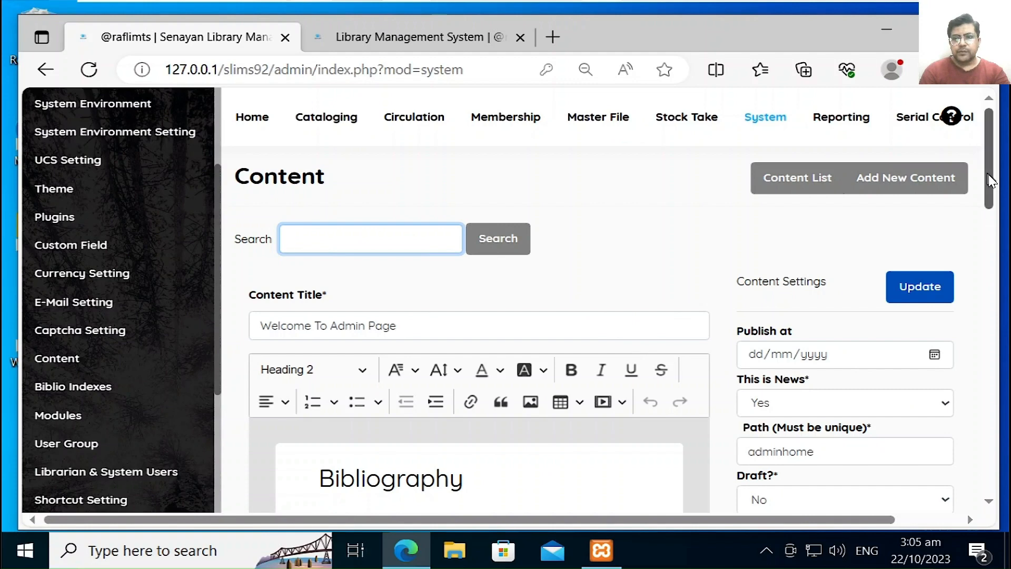
left_click_drag(992, 180, 1001, 132)
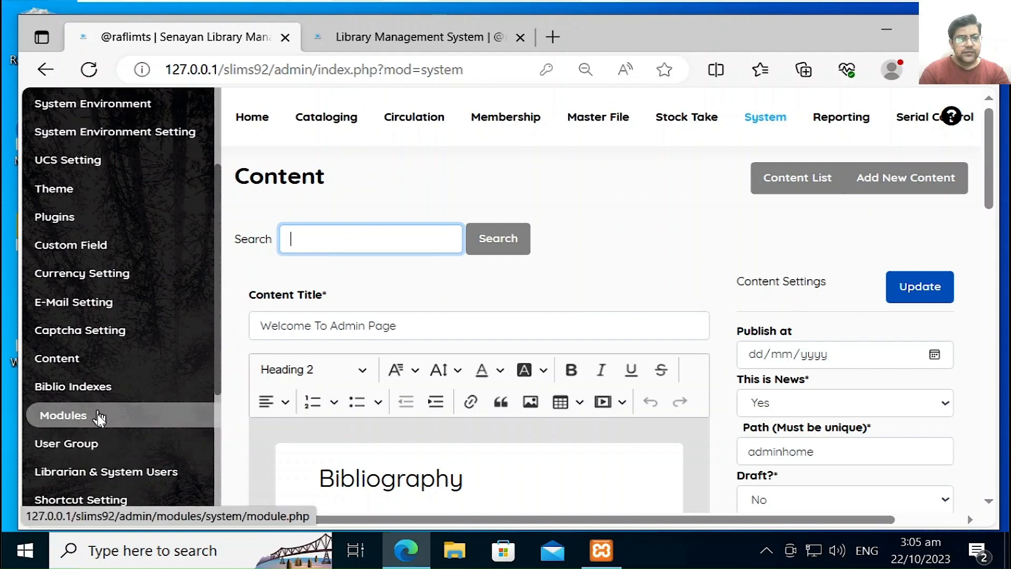
left_click(84, 359)
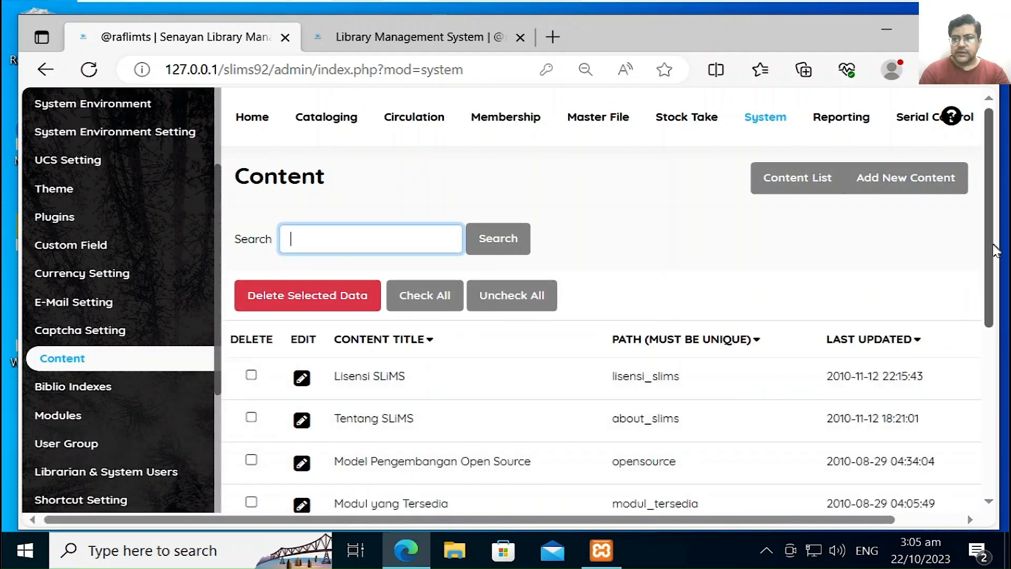
Step: View the Homepage Info entry, then return to the Content list
left_click_drag(991, 245, 982, 384)
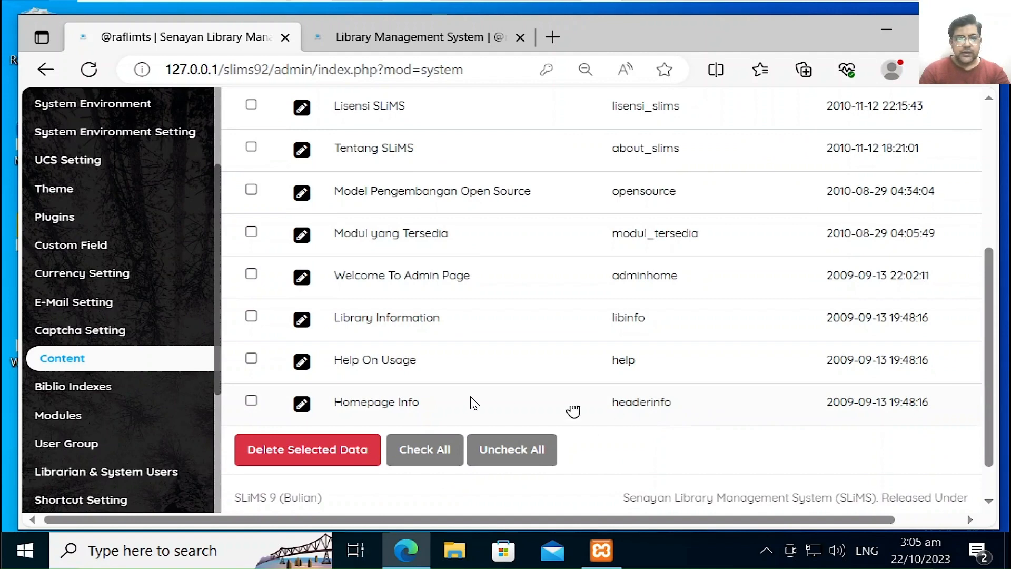
left_click(303, 410)
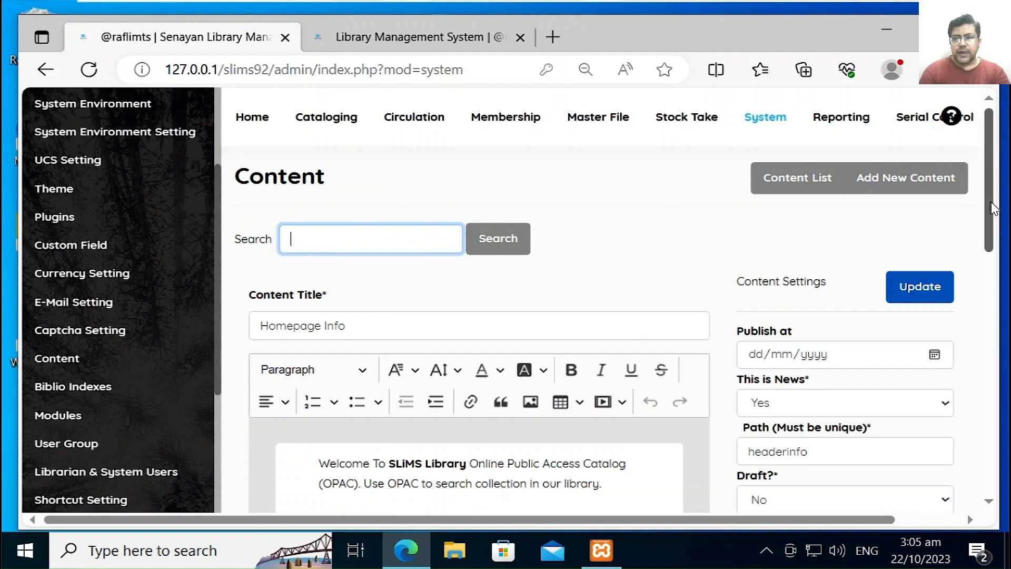
left_click_drag(991, 201, 990, 236)
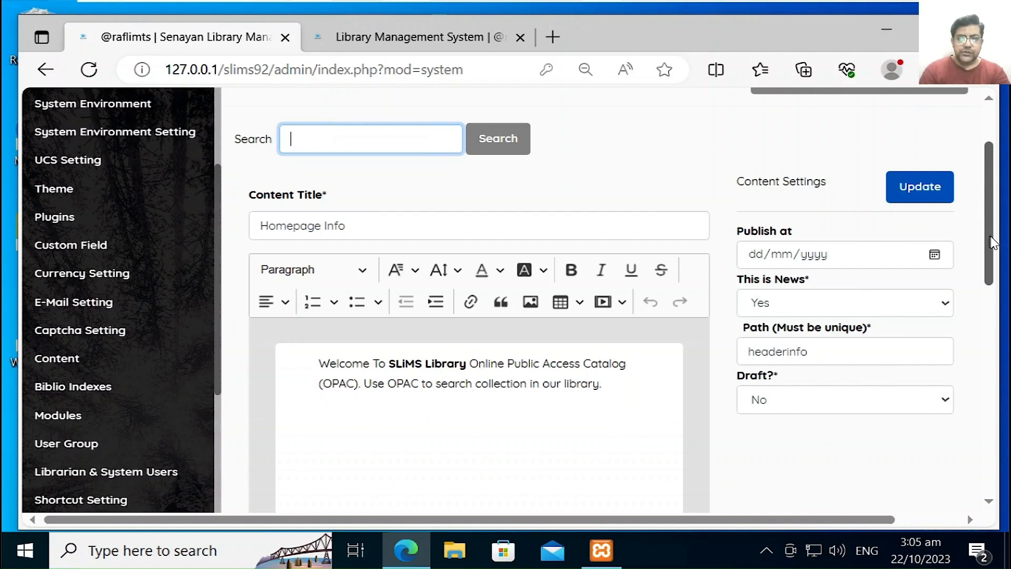
left_click_drag(990, 236, 991, 242)
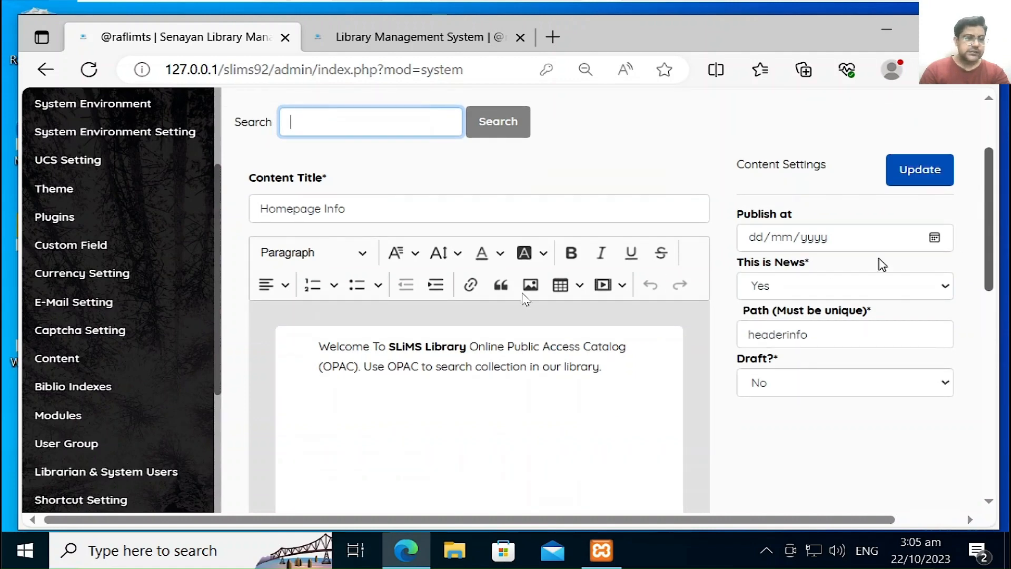
left_click(99, 361)
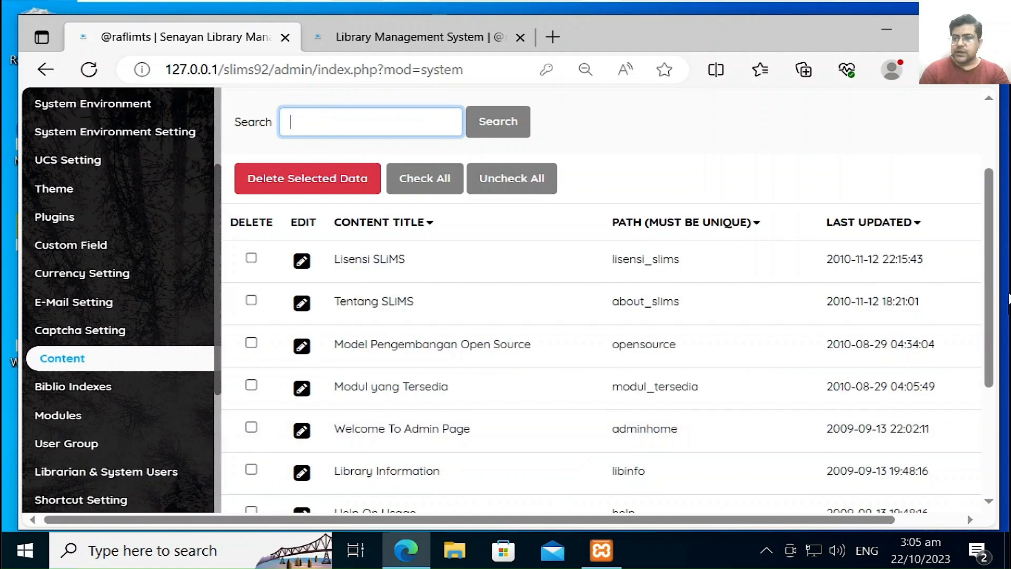
left_click_drag(991, 276, 981, 391)
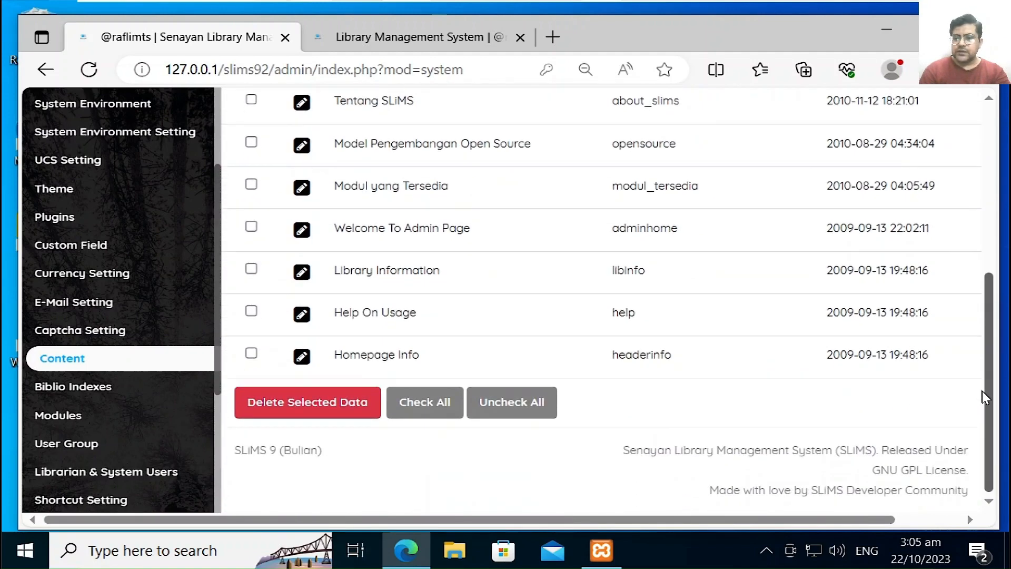
Step: Check Biblio Indexes shows zero records, then open the Modules list
left_click(112, 393)
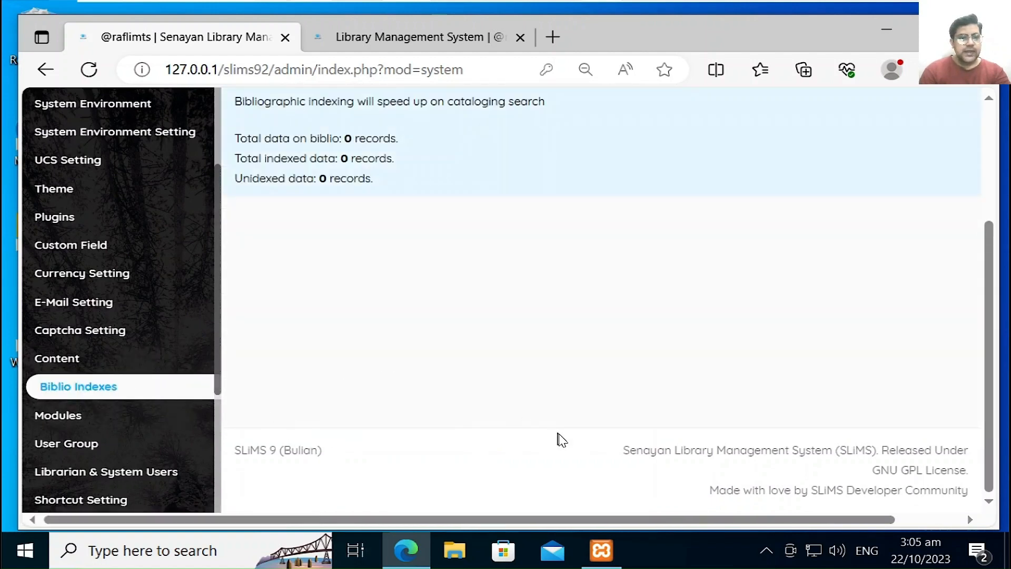
left_click_drag(986, 334, 986, 235)
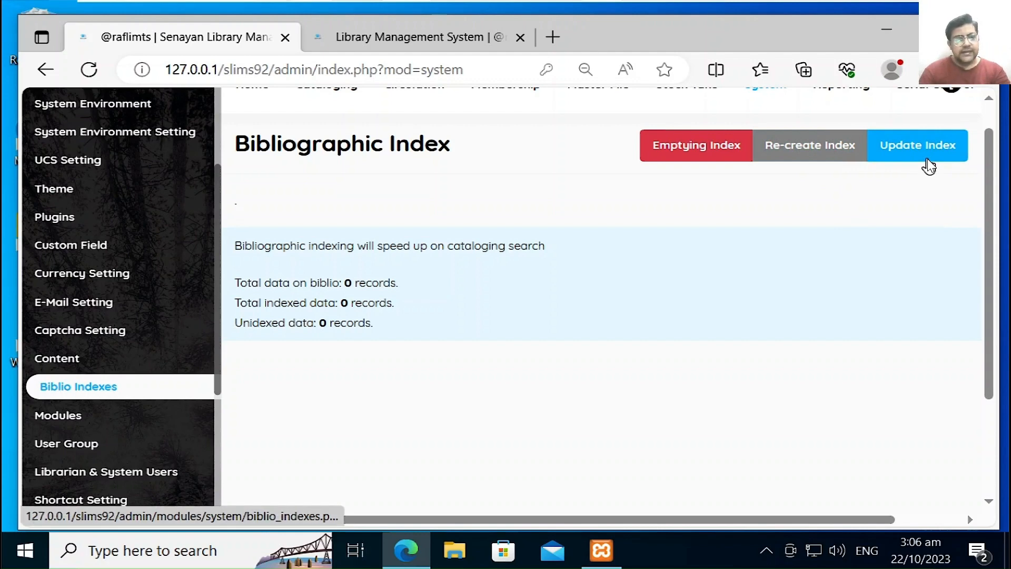
left_click(131, 415)
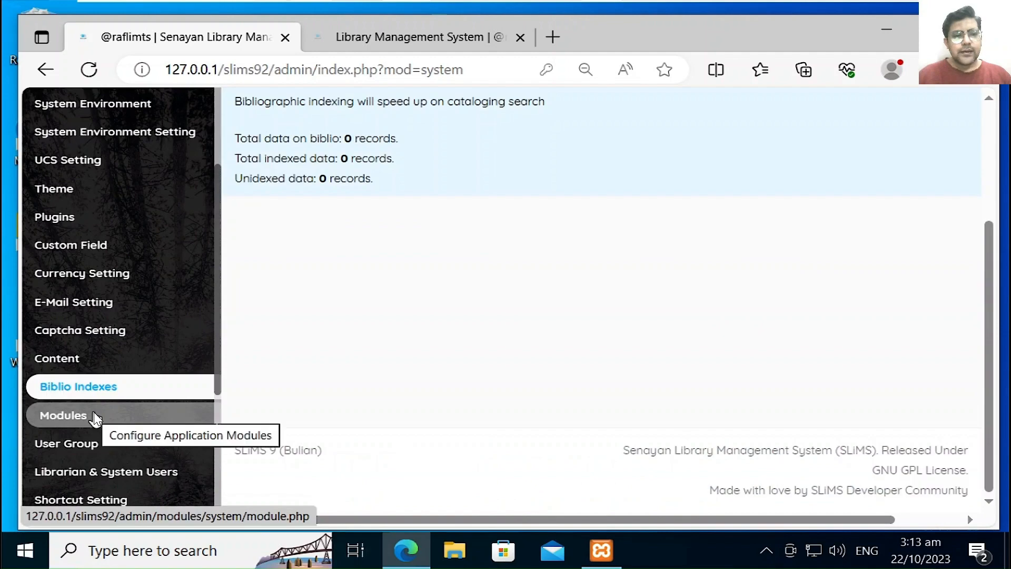
Step: Rename the bibliography module to 'cataloging', confirm the change, then go to User Group
left_click(94, 413)
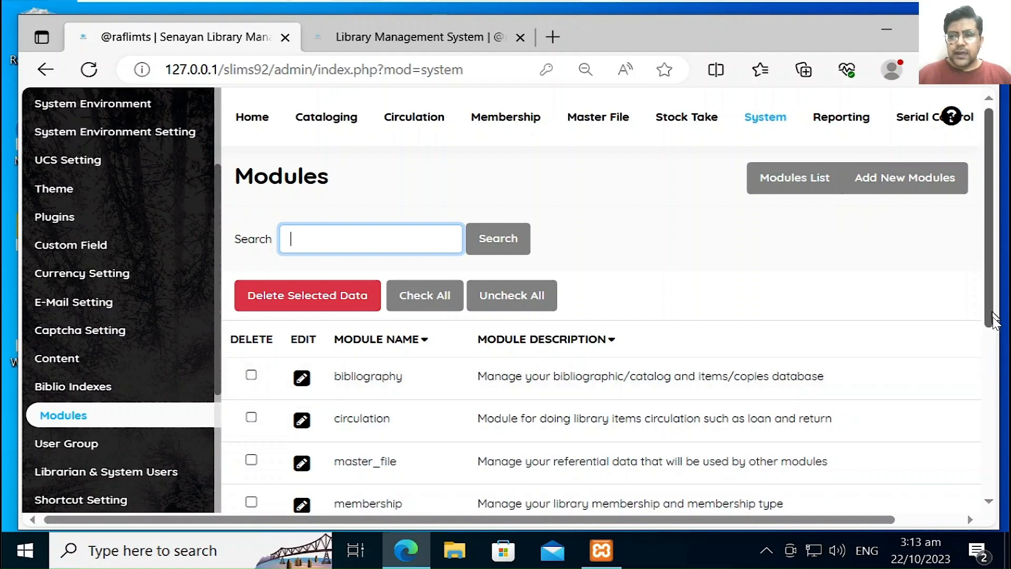
left_click_drag(993, 311, 986, 370)
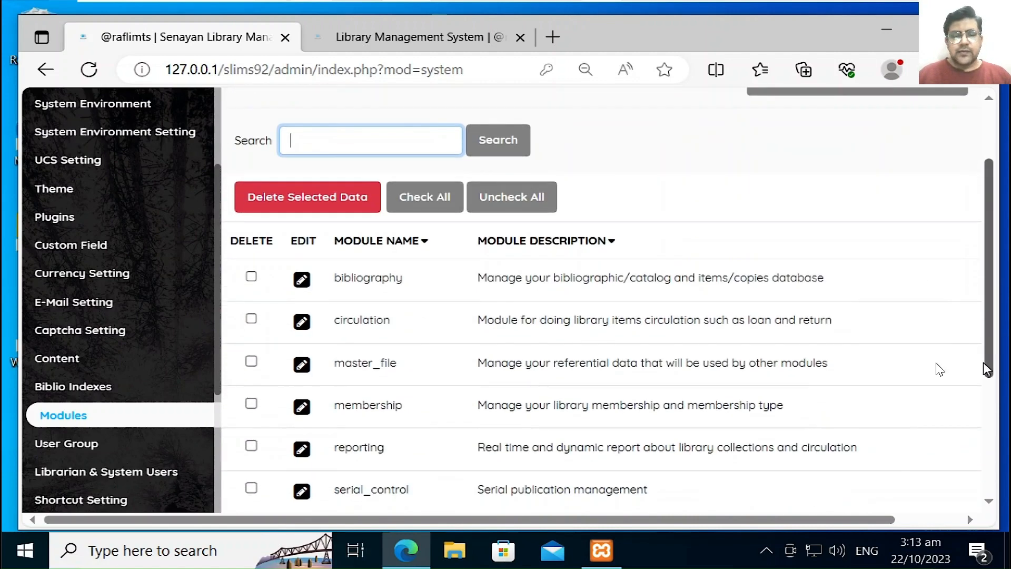
left_click(303, 280)
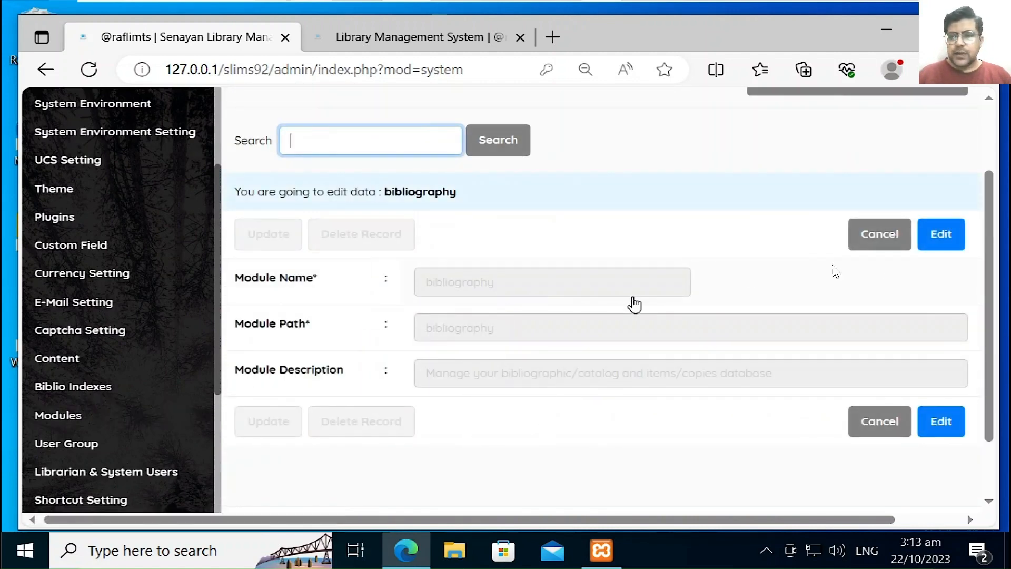
left_click(936, 237)
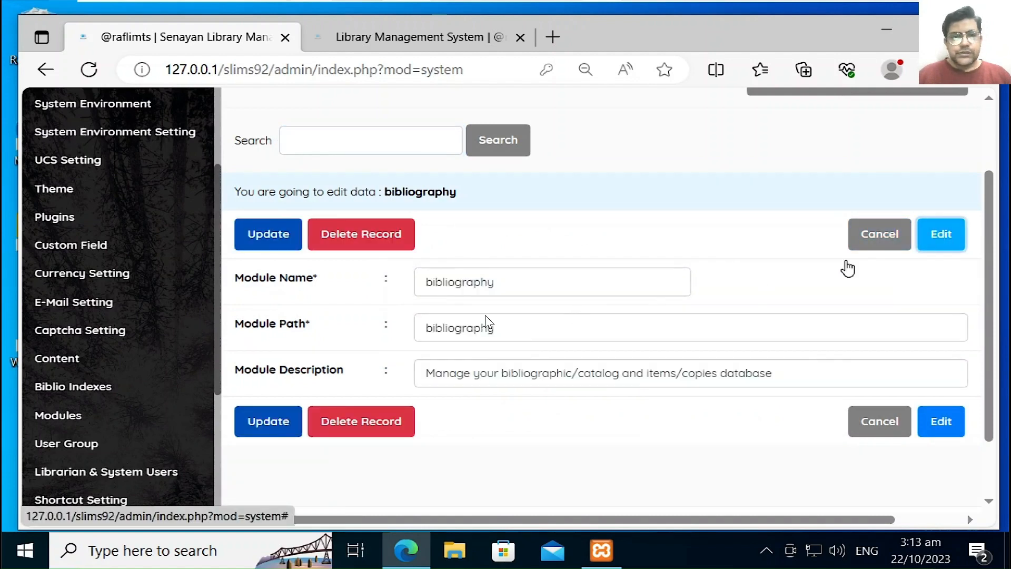
left_click(521, 296)
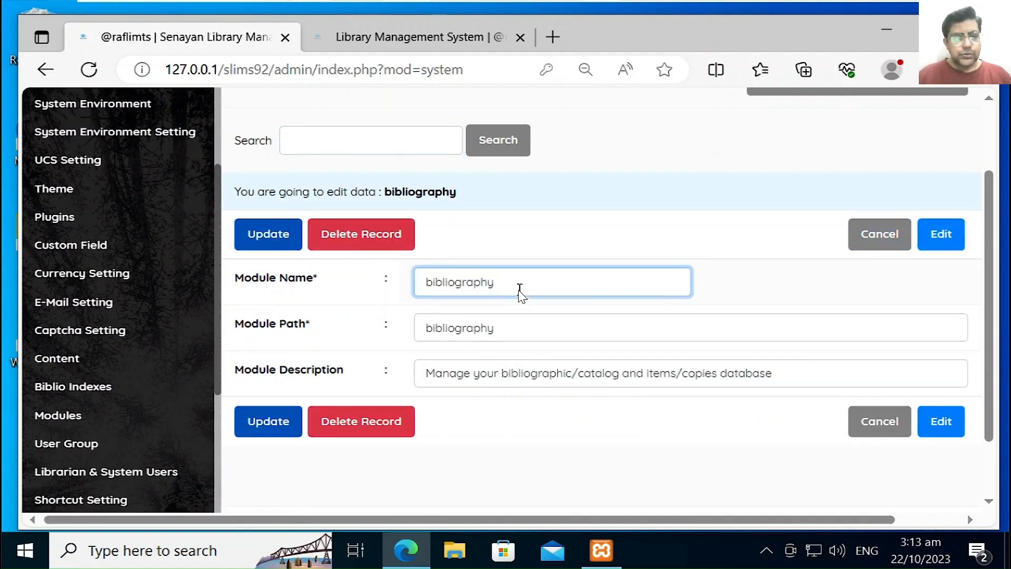
double_click(522, 295)
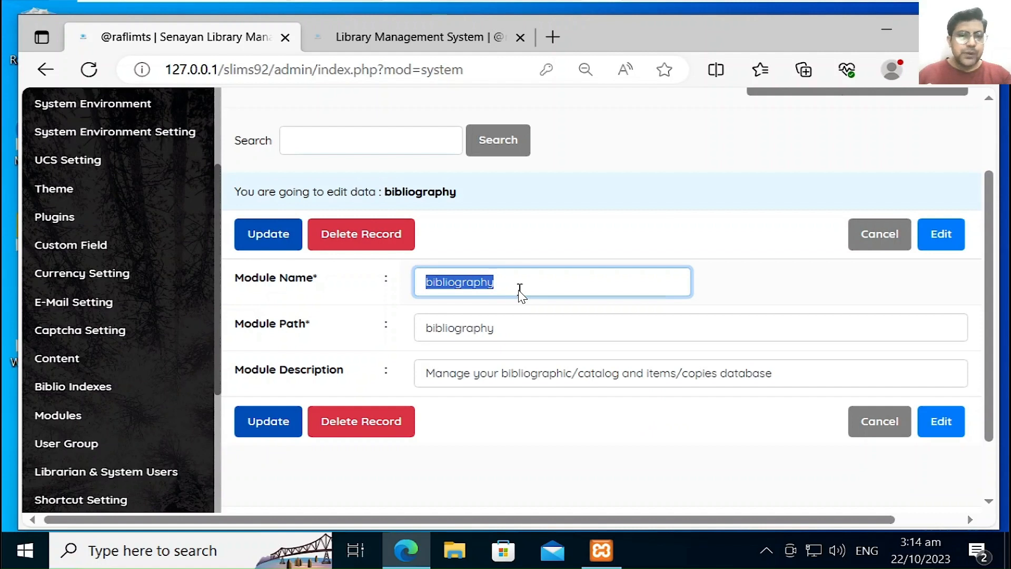
type("cataloging")
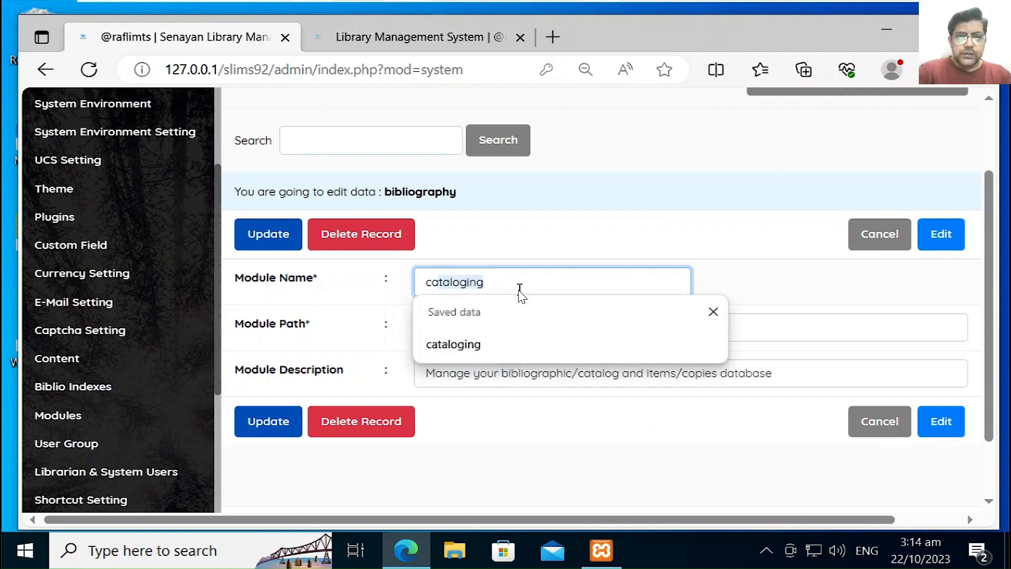
left_click(472, 342)
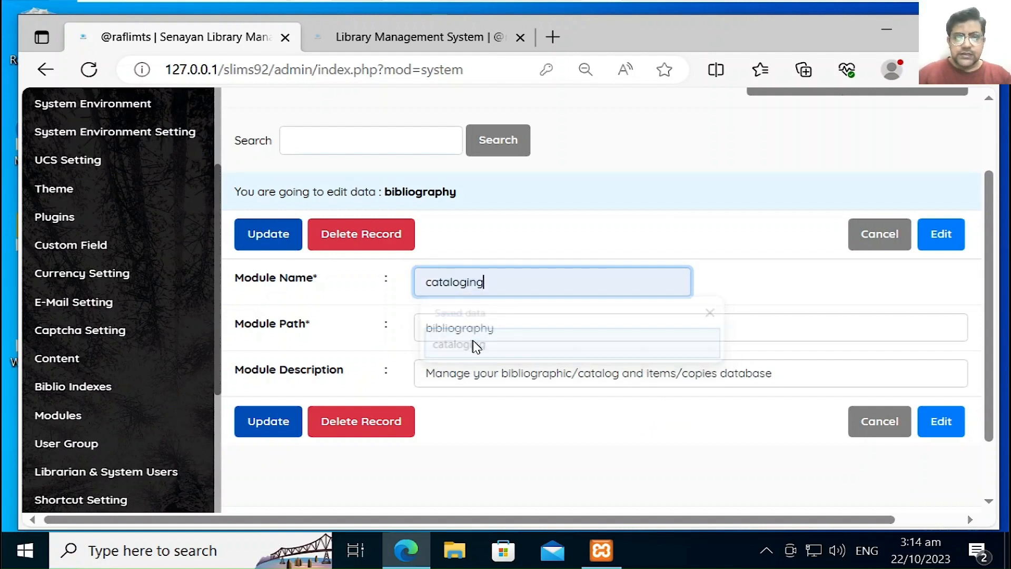
left_click(280, 424)
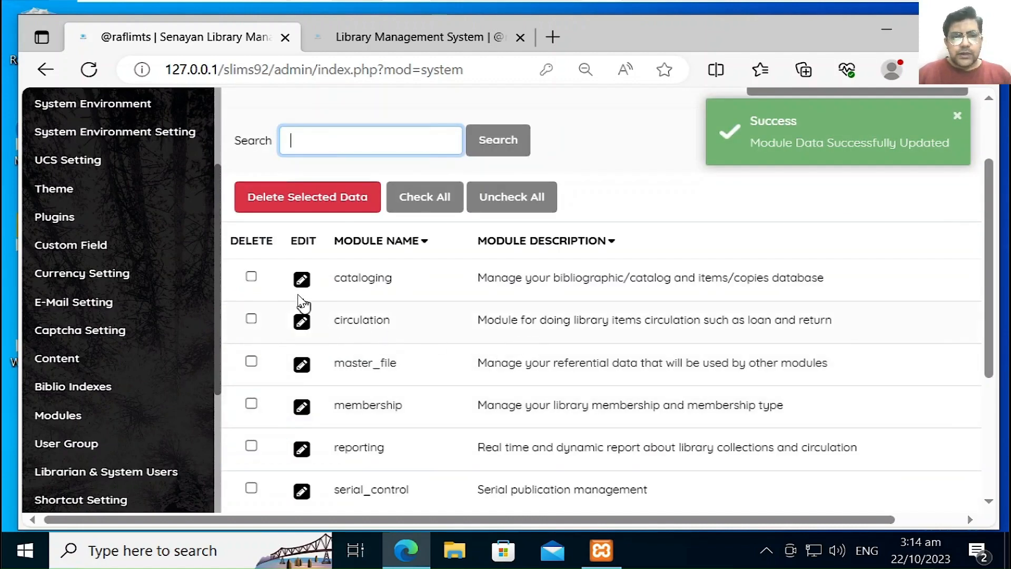
left_click(300, 281)
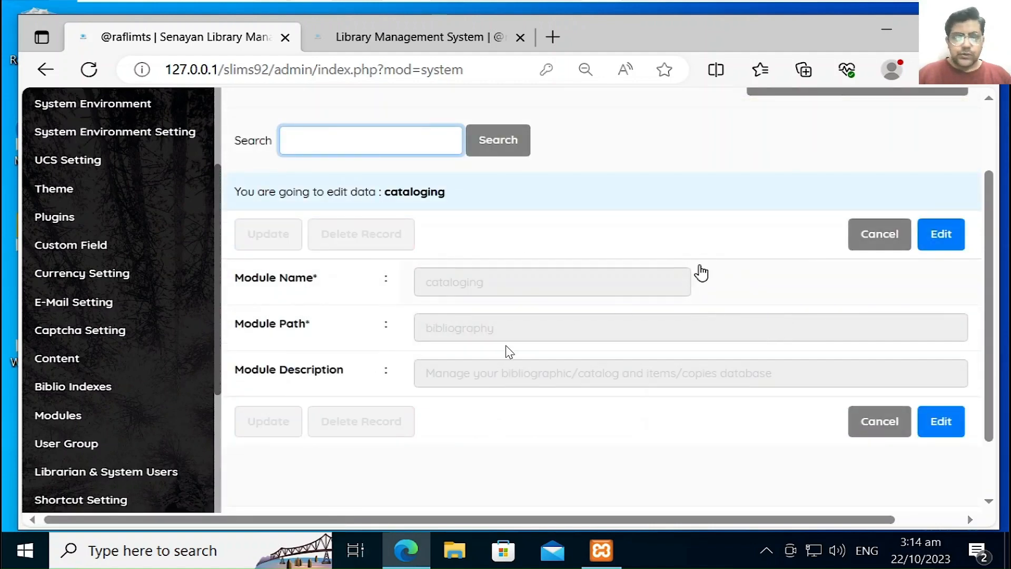
left_click(84, 433)
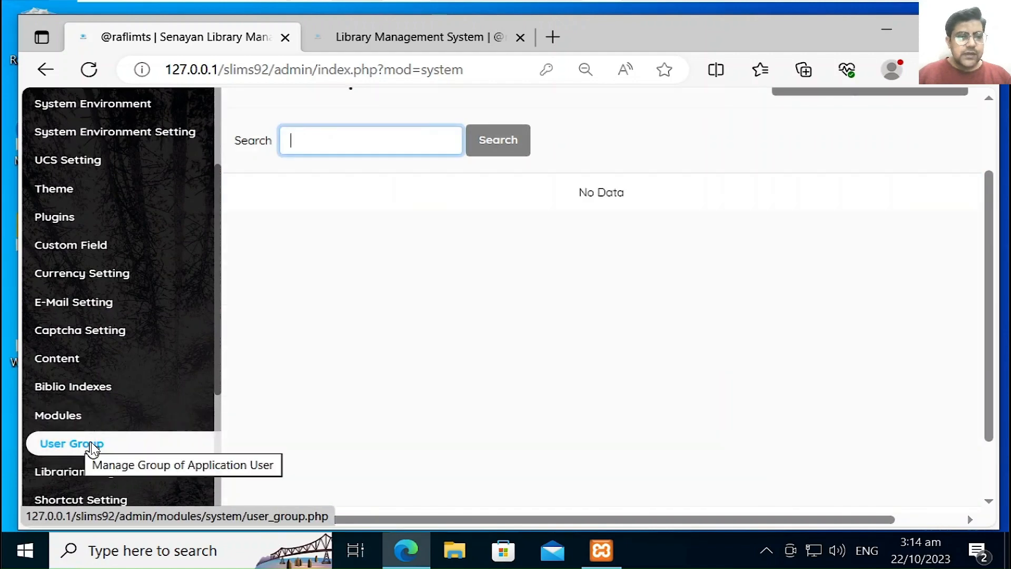
left_click(90, 418)
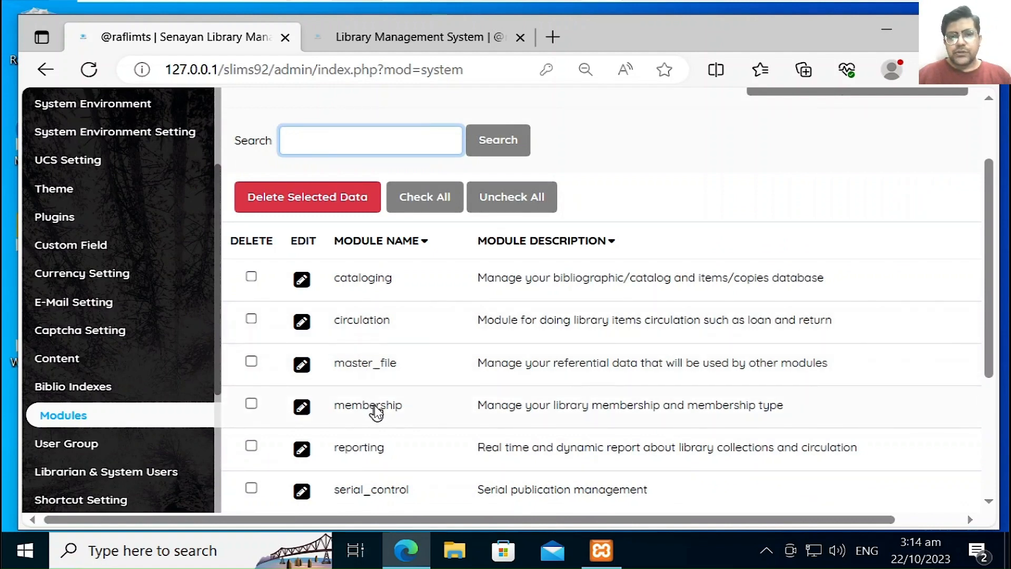
left_click_drag(986, 373, 979, 443)
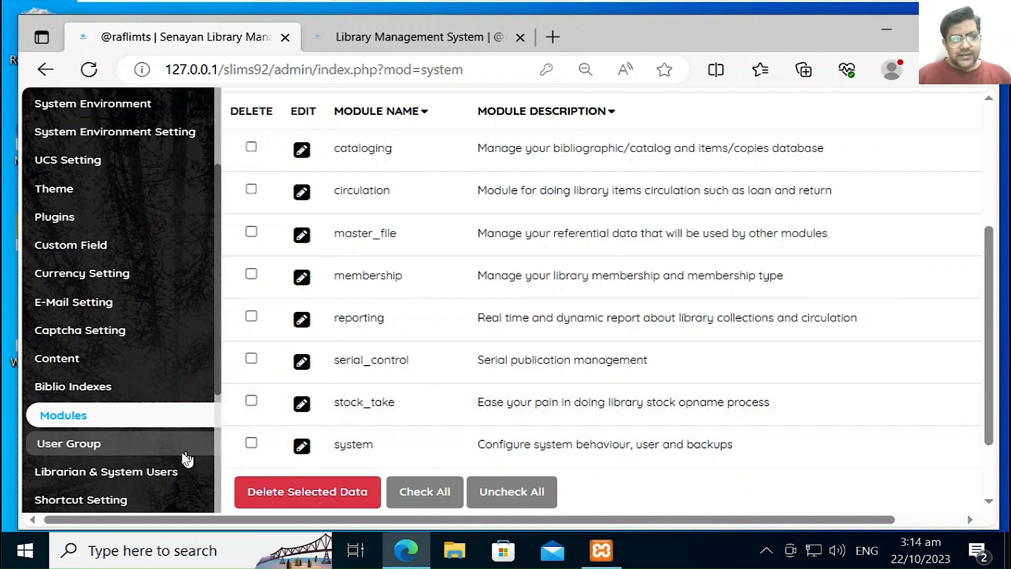
left_click(111, 447)
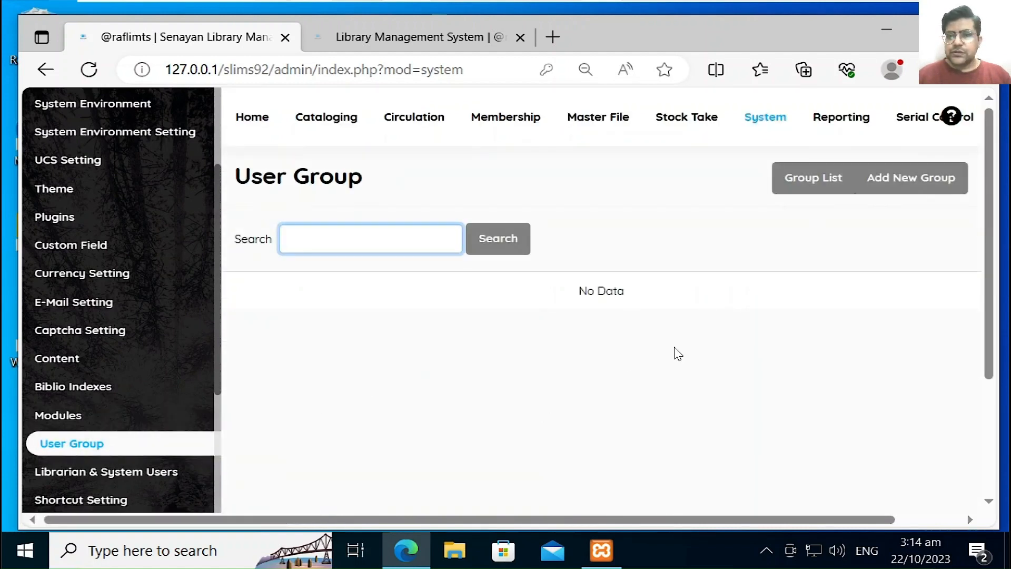
left_click(924, 185)
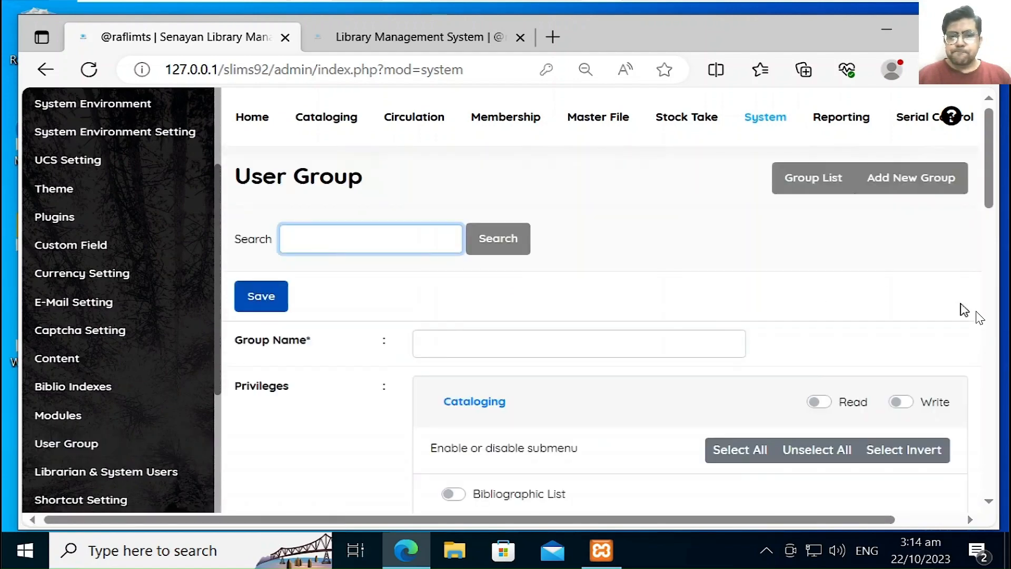
left_click_drag(995, 201, 999, 225)
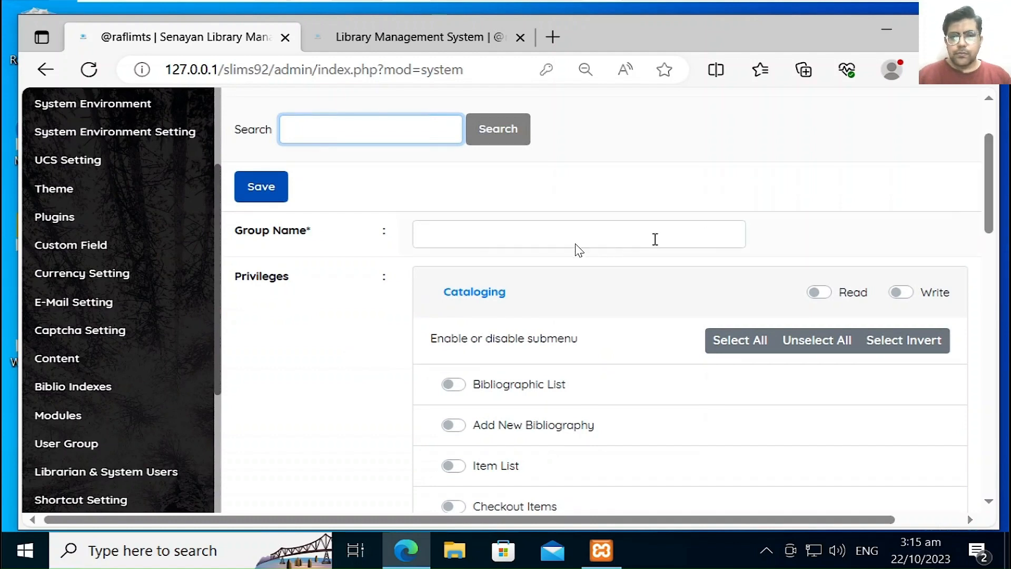
left_click(528, 235)
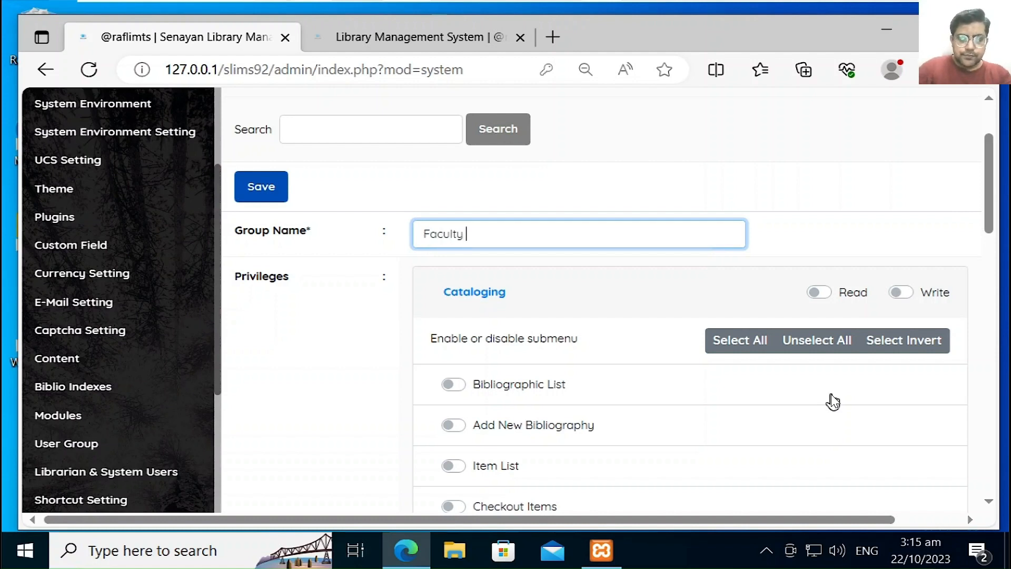
type("s")
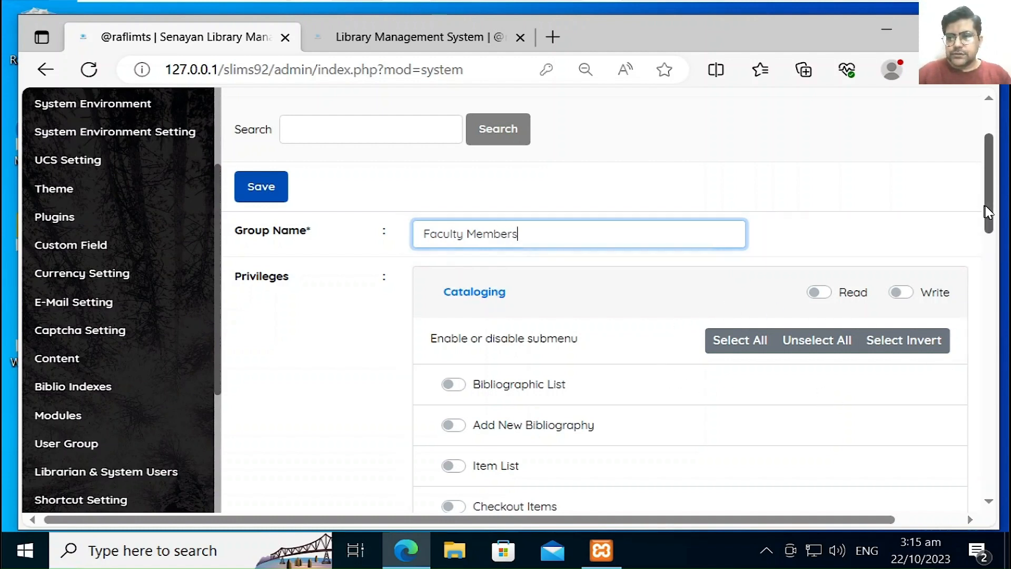
mouse_move(985, 207)
left_mouse_down()
mouse_move(970, 458)
mouse_move(987, 220)
left_mouse_up()
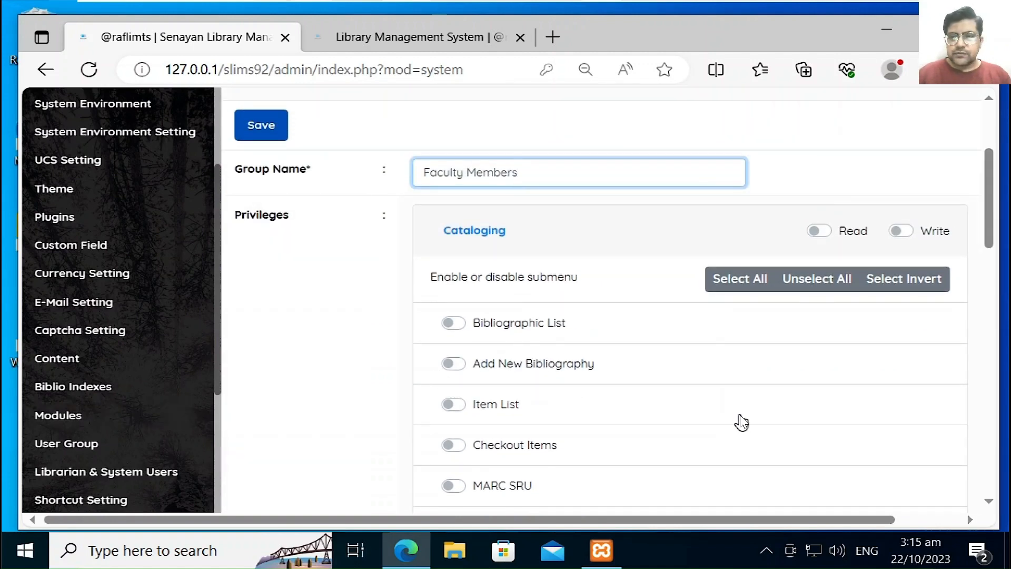
left_click_drag(999, 200, 998, 174)
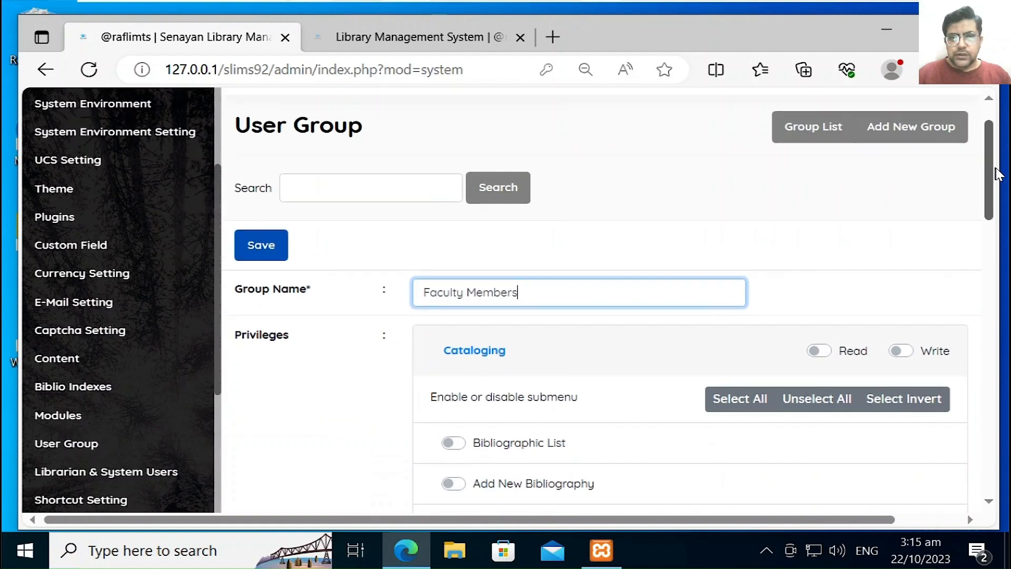
left_click(831, 133)
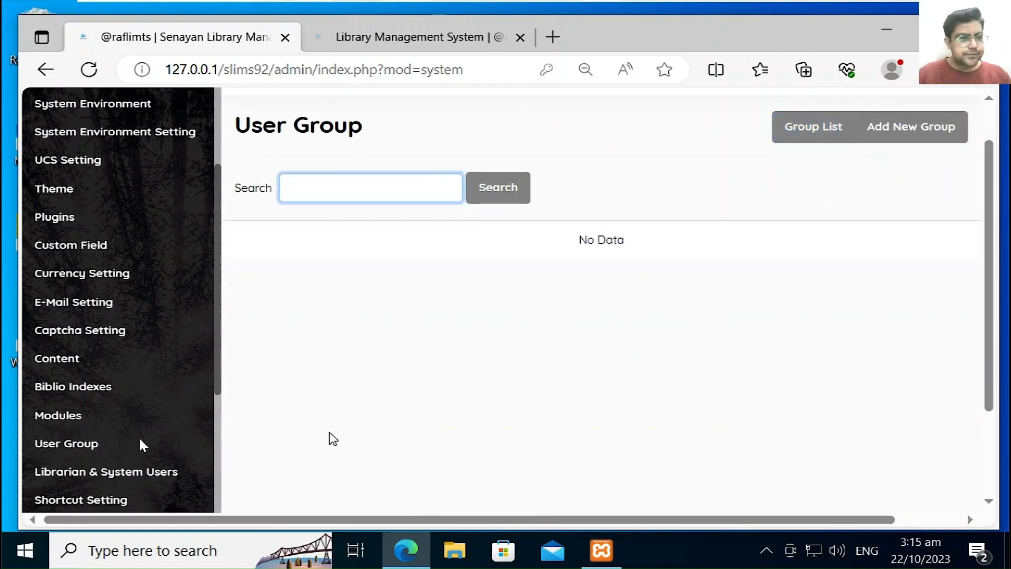
Step: Start a new user under Librarian & System Users and scroll through photo, group and password fields
left_click(93, 469)
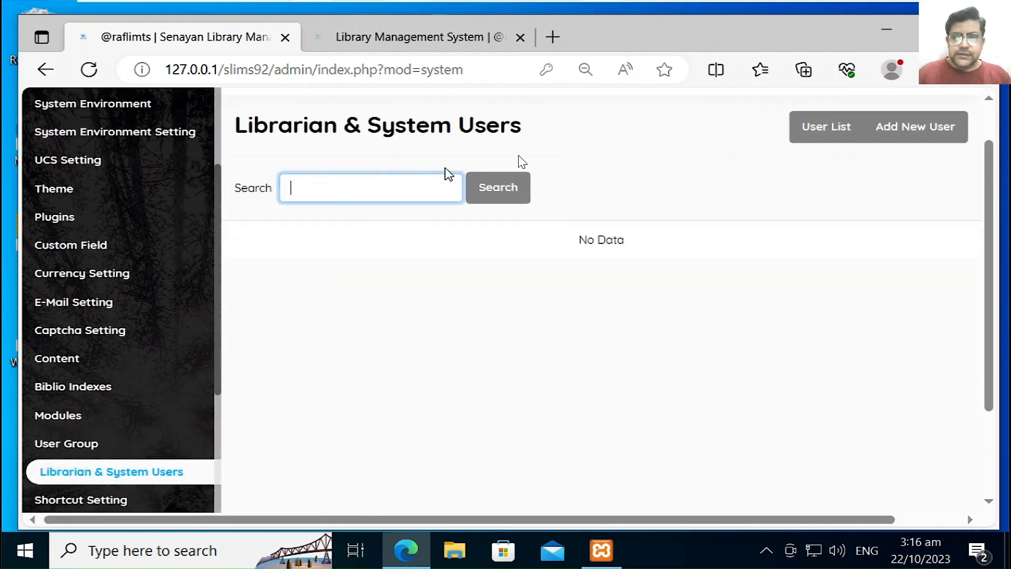
left_click(892, 141)
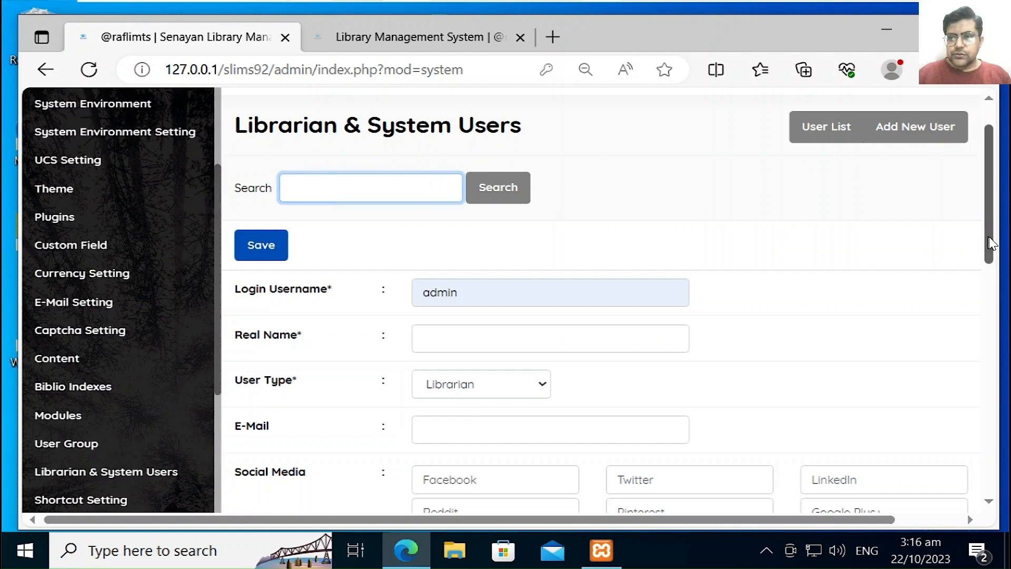
scroll(987, 290, "down", 3)
left_click_drag(987, 286, 990, 261)
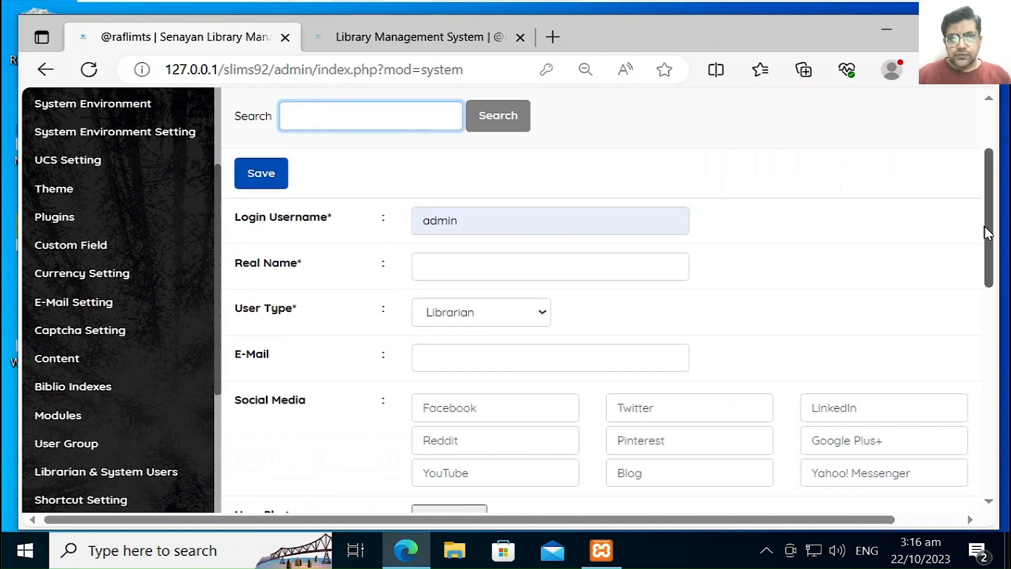
mouse_move(985, 227)
left_mouse_down()
mouse_move(987, 240)
mouse_move(991, 225)
left_mouse_up()
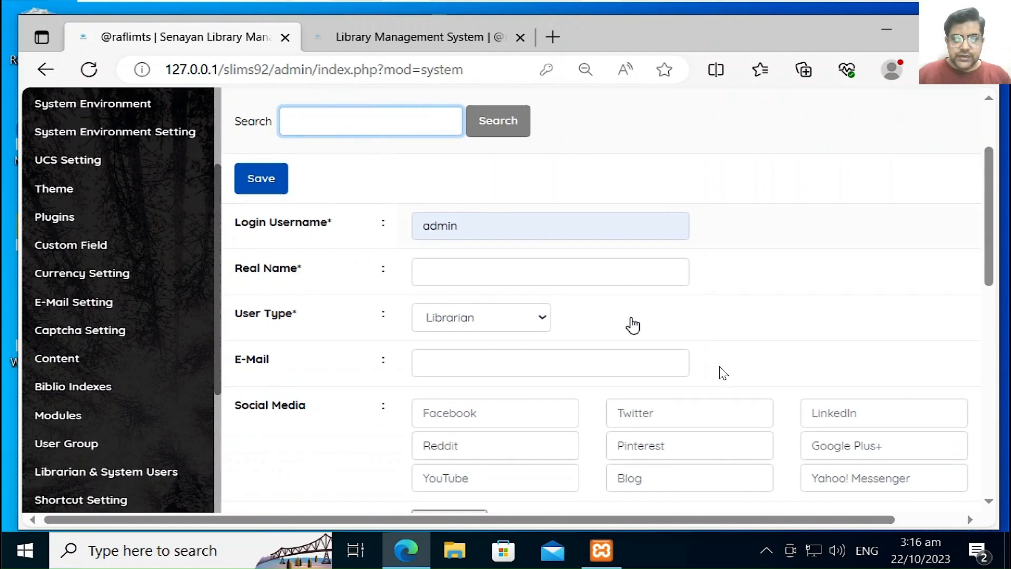
left_click_drag(988, 217, 977, 429)
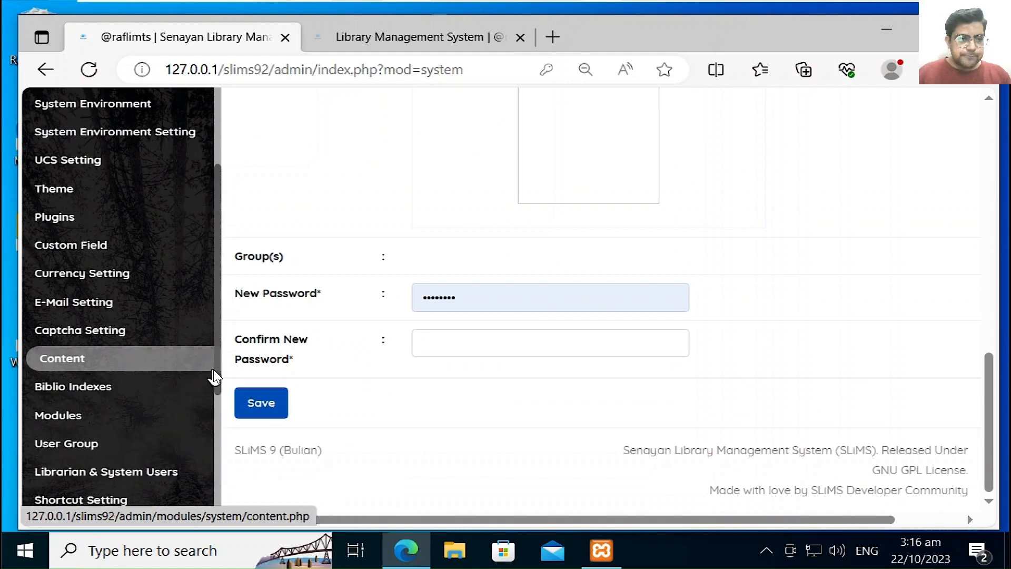
left_click_drag(216, 367, 230, 468)
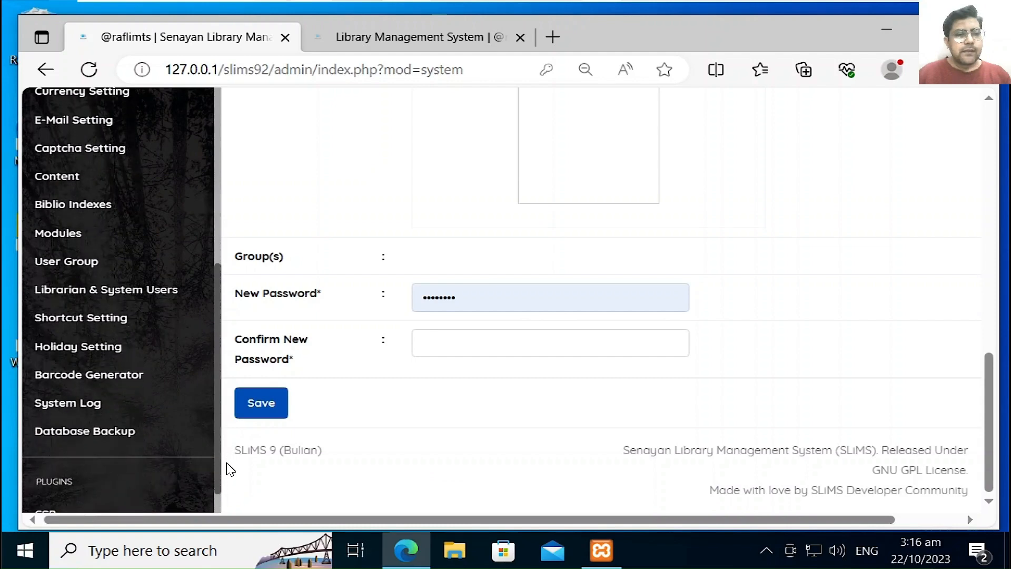
Step: Browse the Shortcut Setting list, then open Holiday Setting with Sunday ticked
left_click(78, 318)
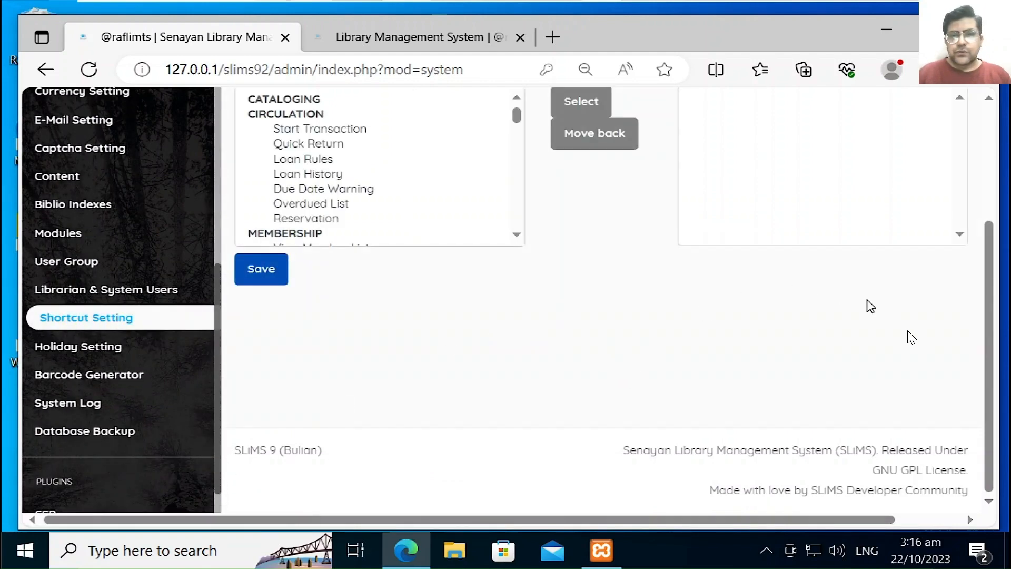
left_click_drag(987, 300, 990, 247)
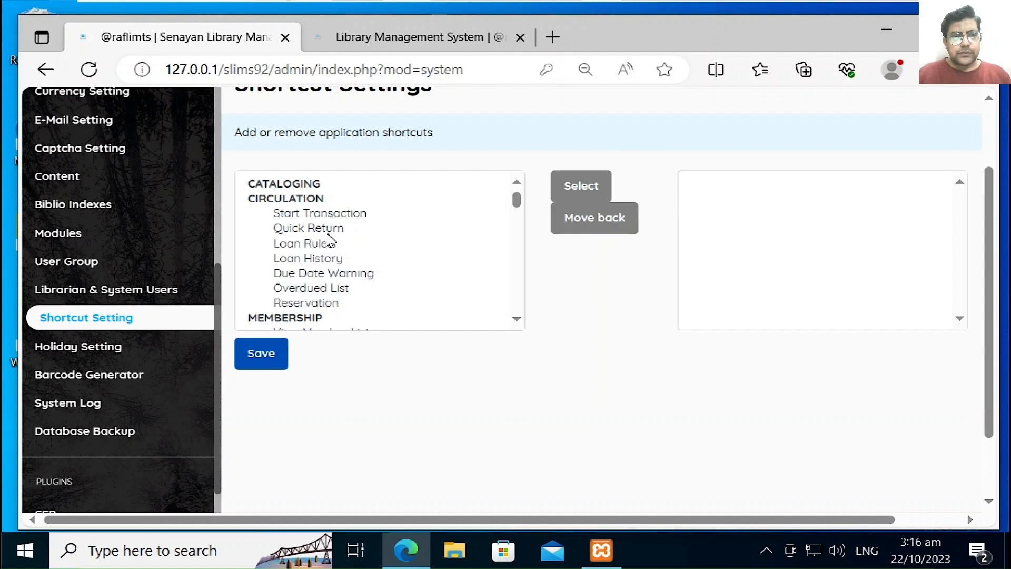
left_click(519, 198)
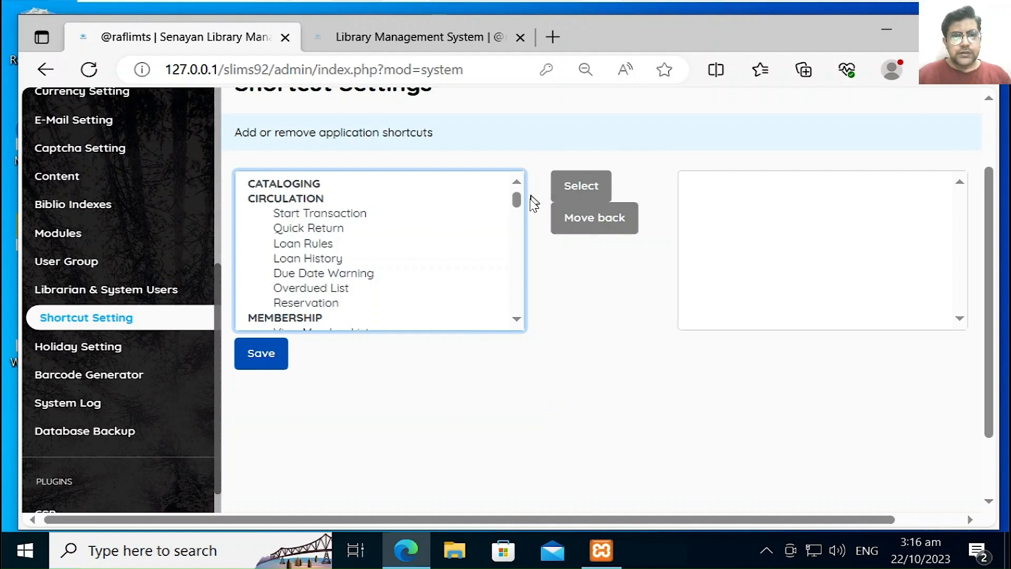
left_click_drag(519, 202, 514, 308)
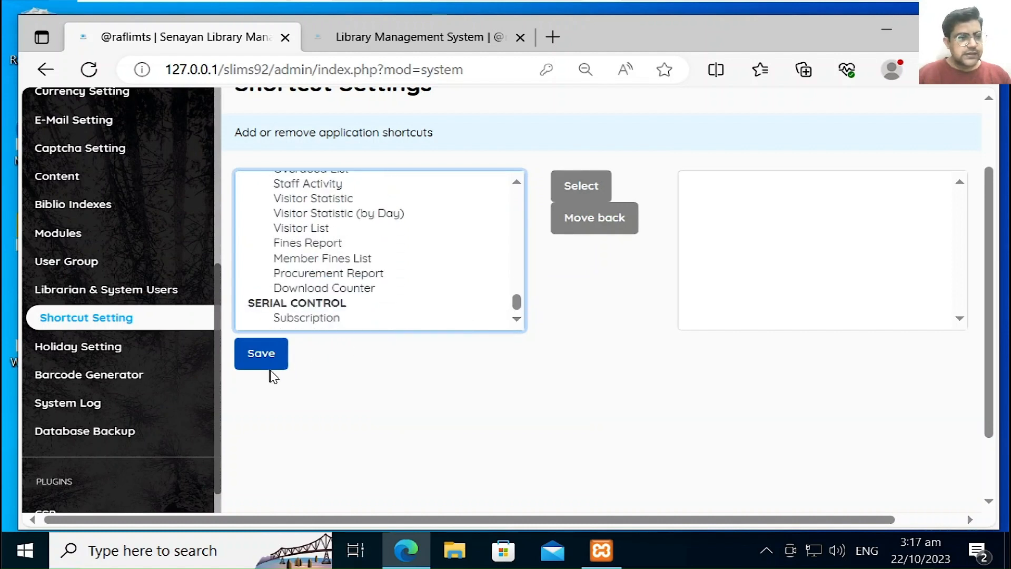
left_click(122, 349)
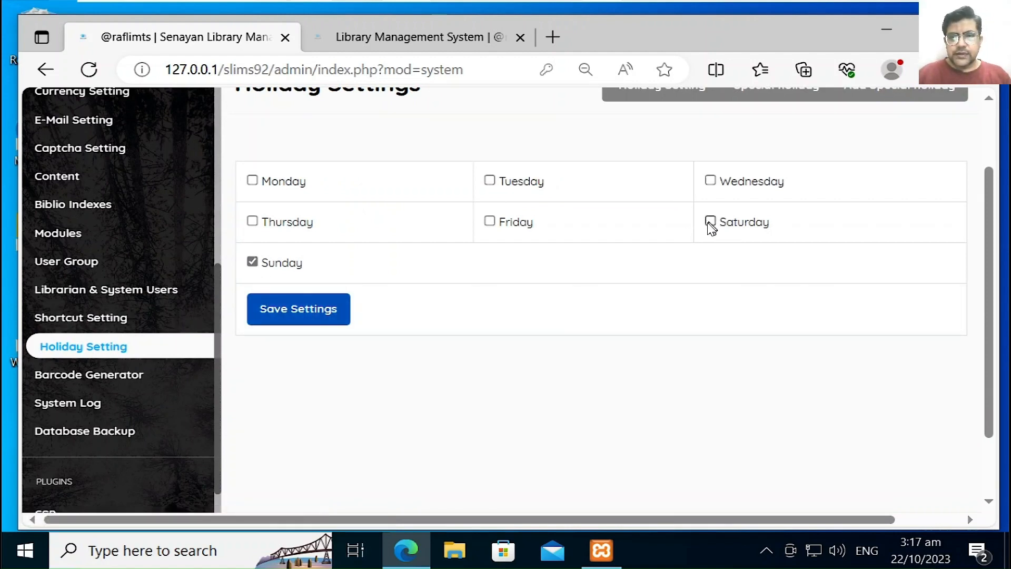
Step: Save Saturday and Sunday as weekly holidays, then go to the Barcode Generator page
left_click(274, 310)
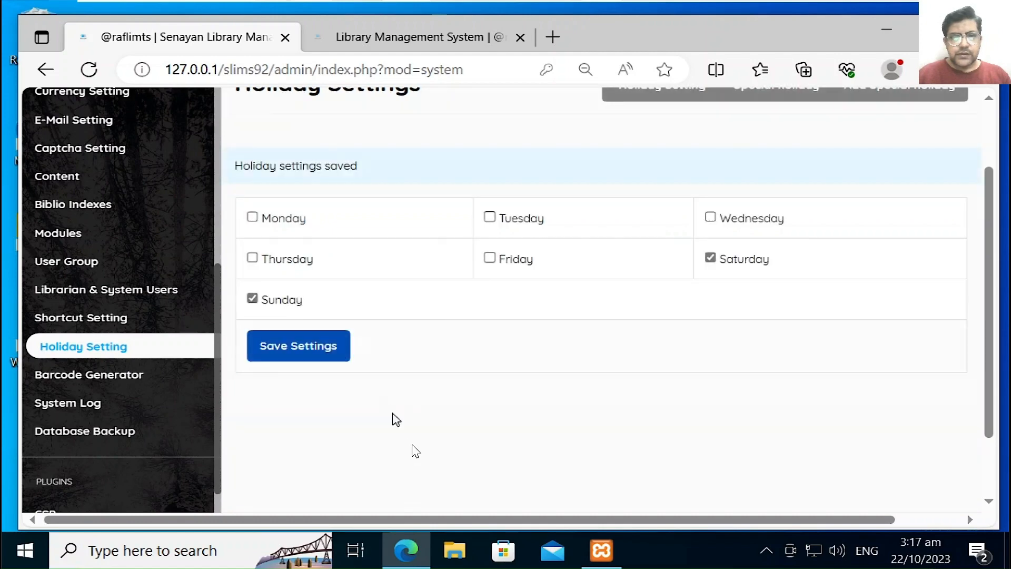
left_click(318, 349)
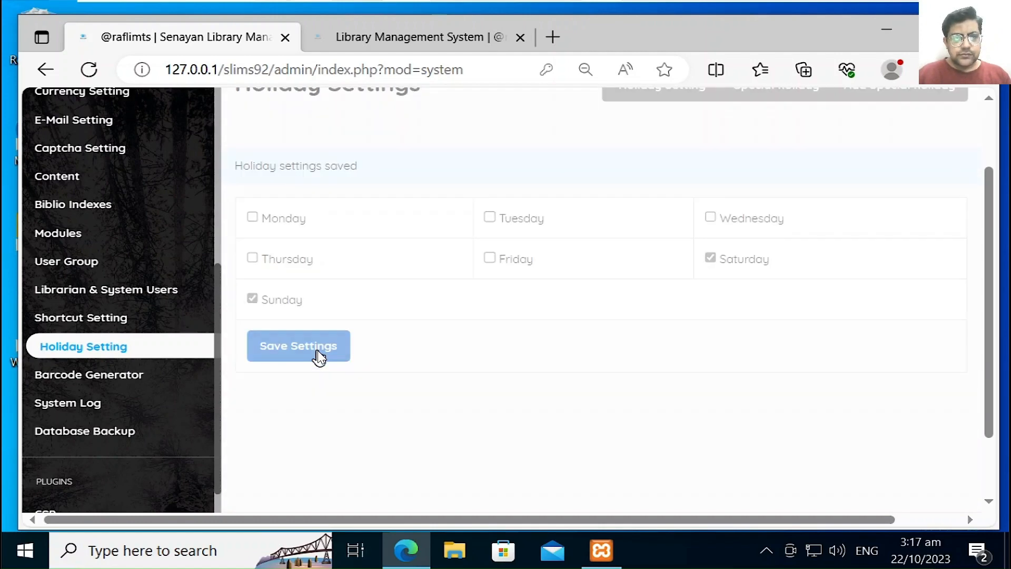
left_click(86, 378)
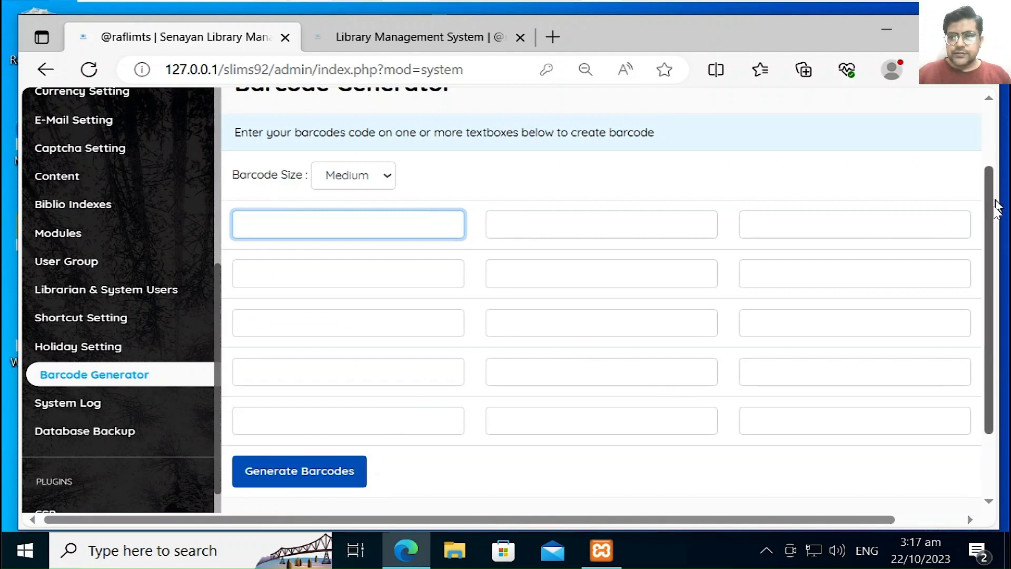
Step: Generate a medium-size barcode from the test code, skipping printing and closing the preview
left_click_drag(987, 199, 1000, 300)
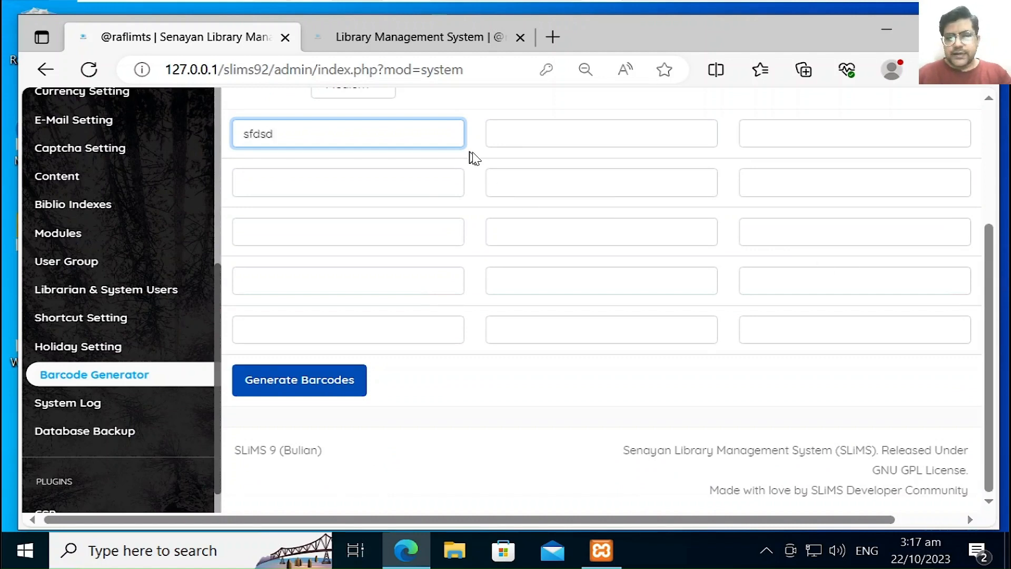
left_click(306, 378)
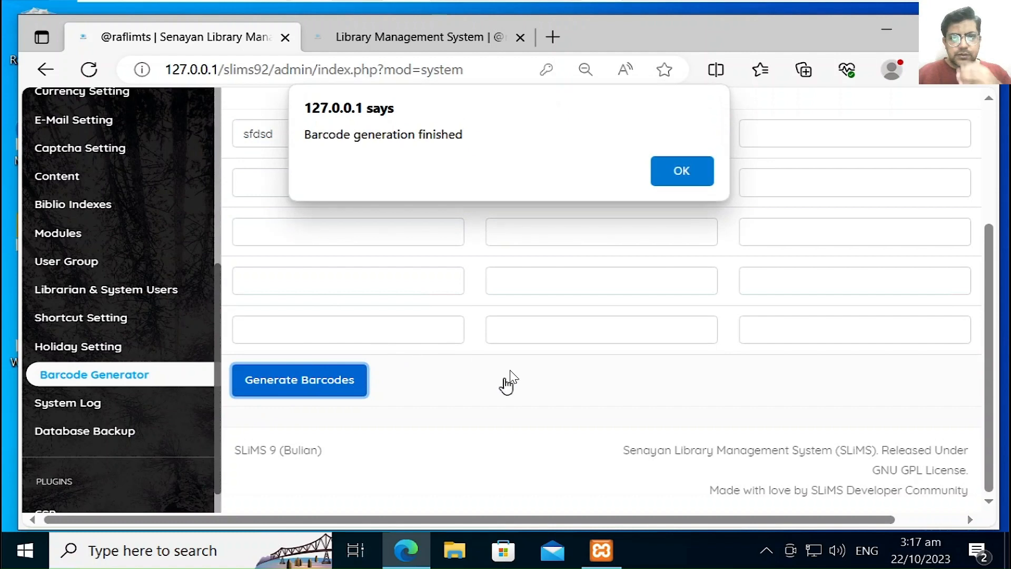
left_click(681, 172)
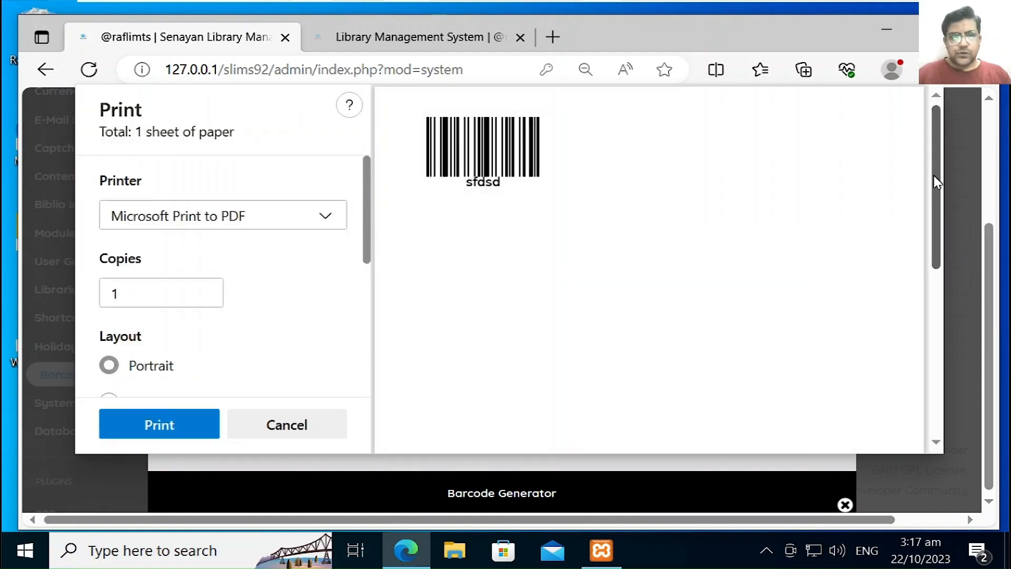
left_click(291, 424)
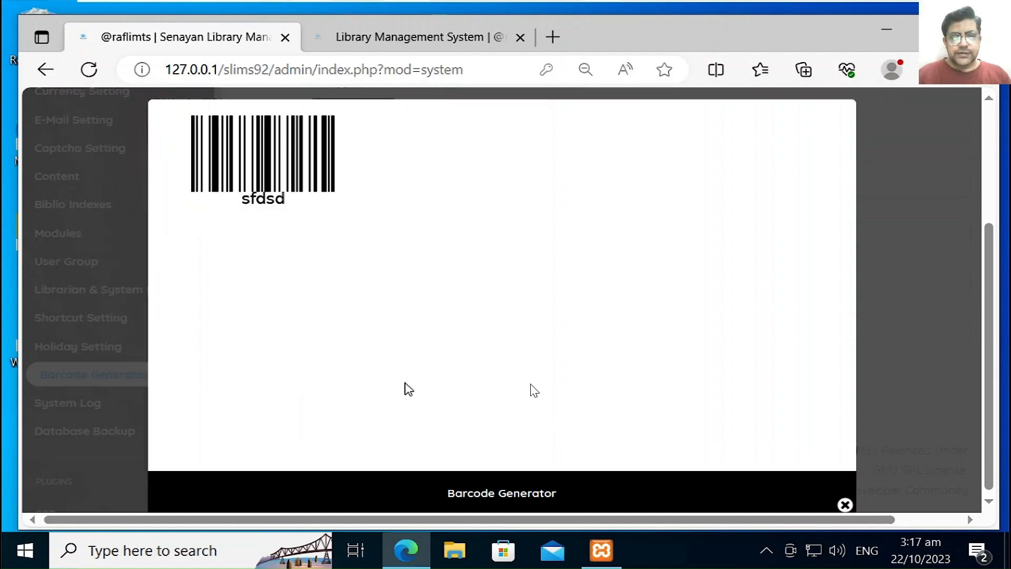
left_click(846, 507)
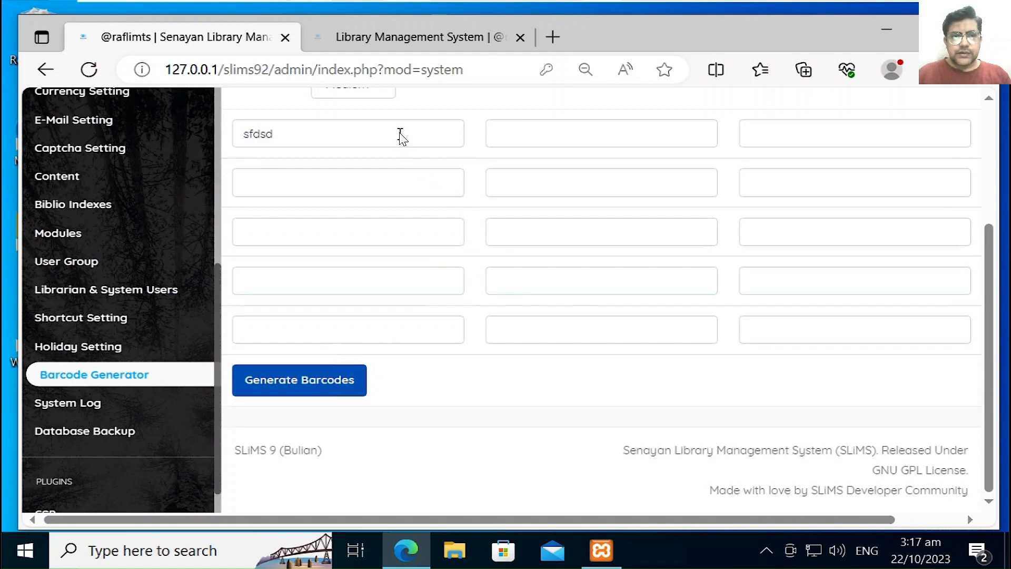
Step: Erase the code from the barcode field and go to the System Log
left_click_drag(400, 138, 255, 143)
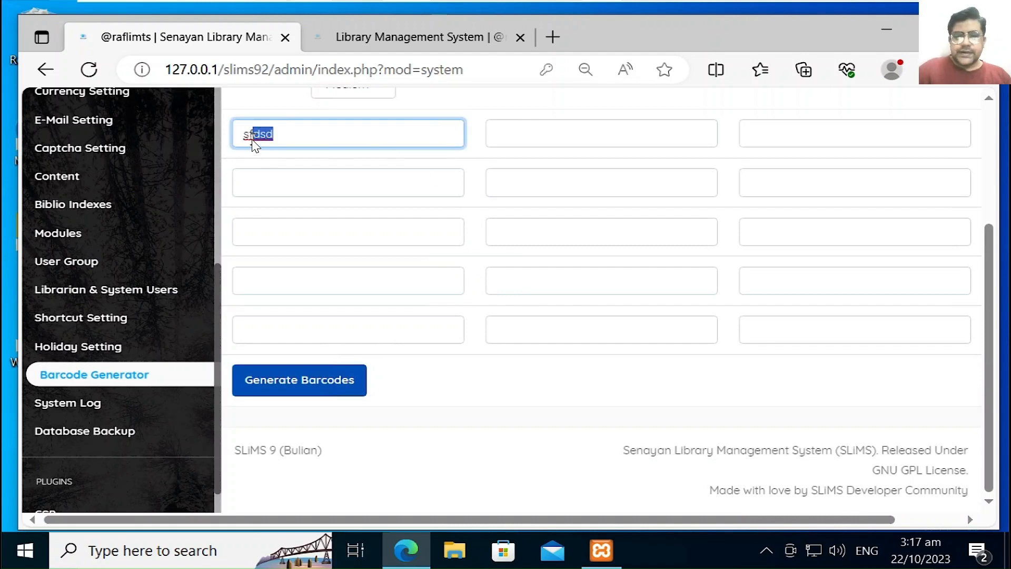
key("BackSpace")
key("BackSpace")
key("BackSpace")
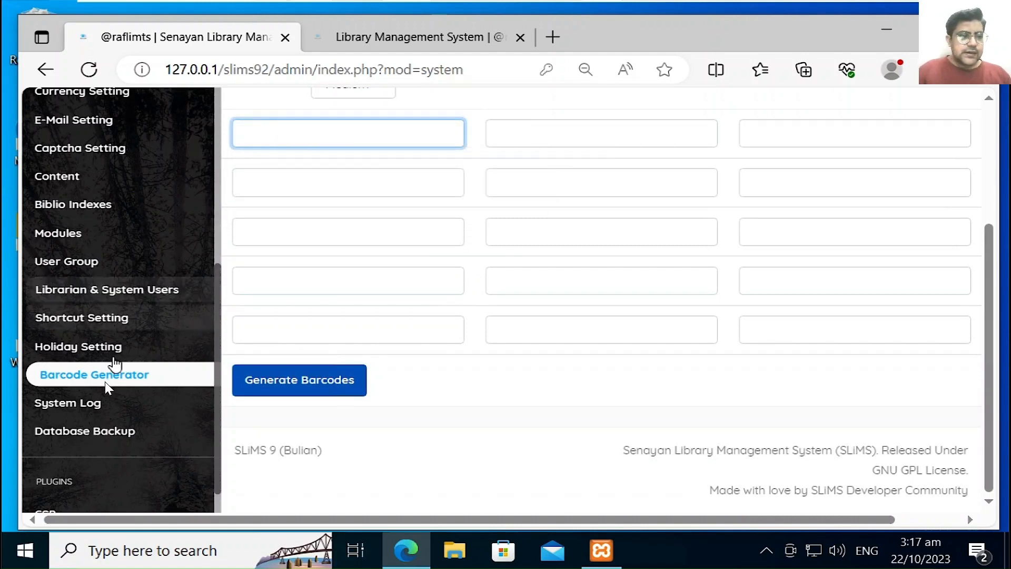
left_click(94, 402)
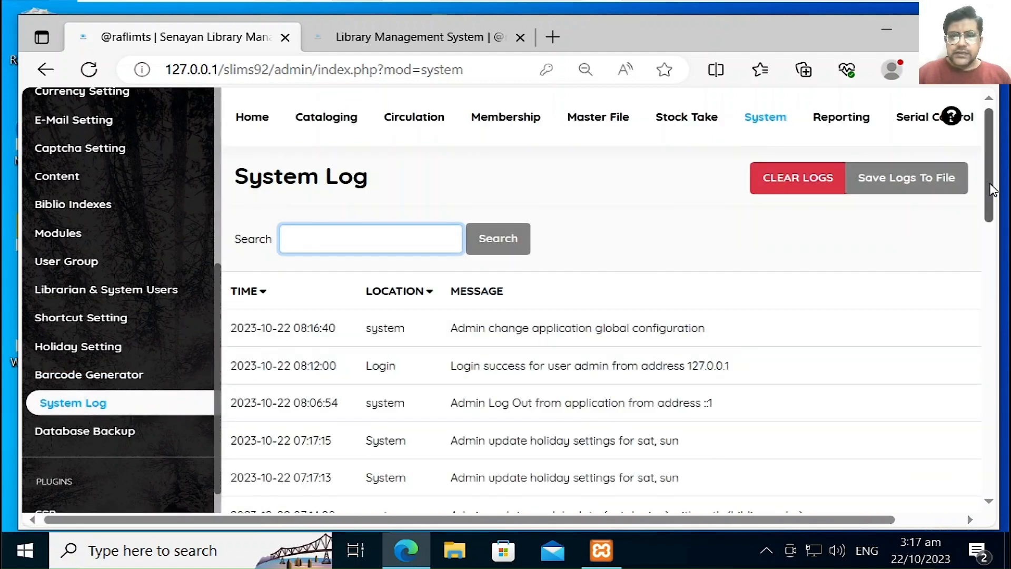
Step: Review the System Log and Database Backup page, then go to the CSP plugin settings
left_click_drag(993, 190, 1006, 466)
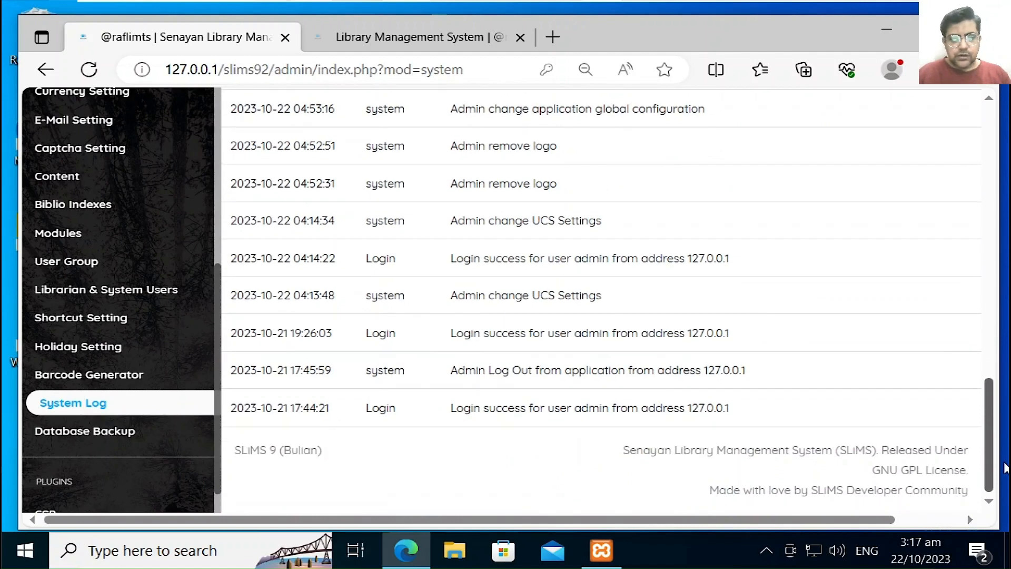
left_click(105, 430)
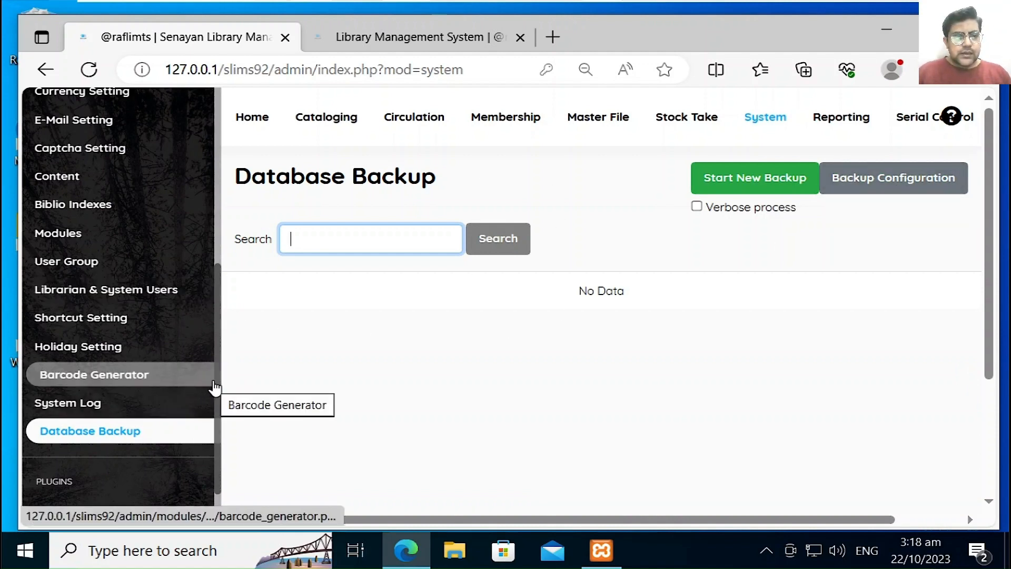
left_click_drag(217, 368, 228, 427)
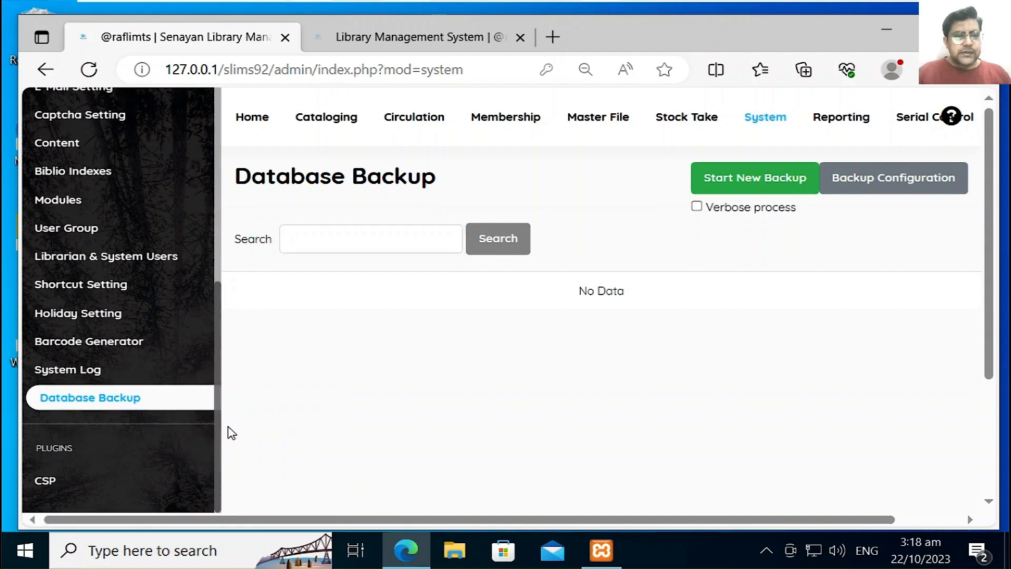
left_click(50, 480)
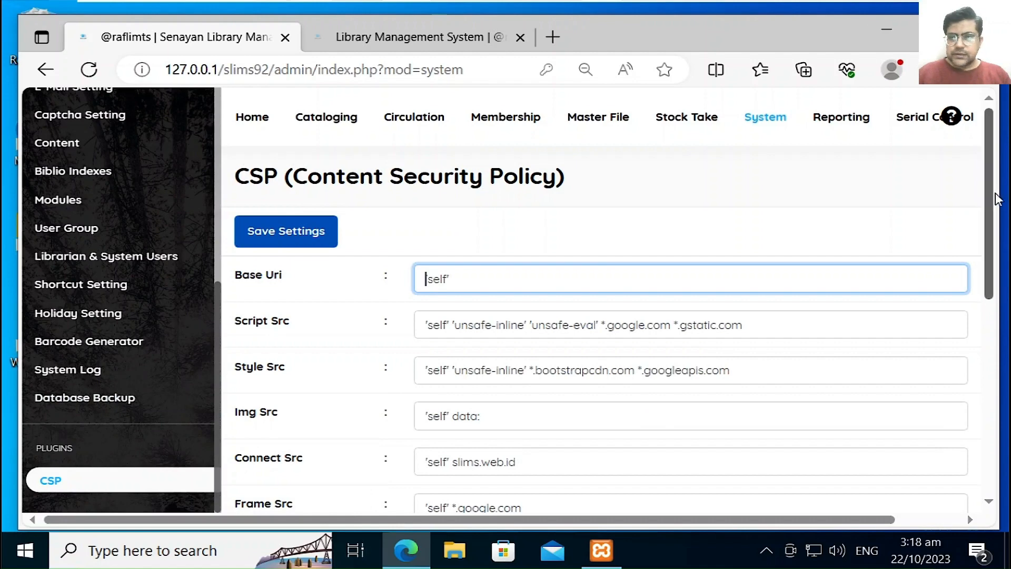
Step: Save the CSP settings unchanged, with Base Uri 'self' and existing source directives
left_click_drag(993, 198, 983, 162)
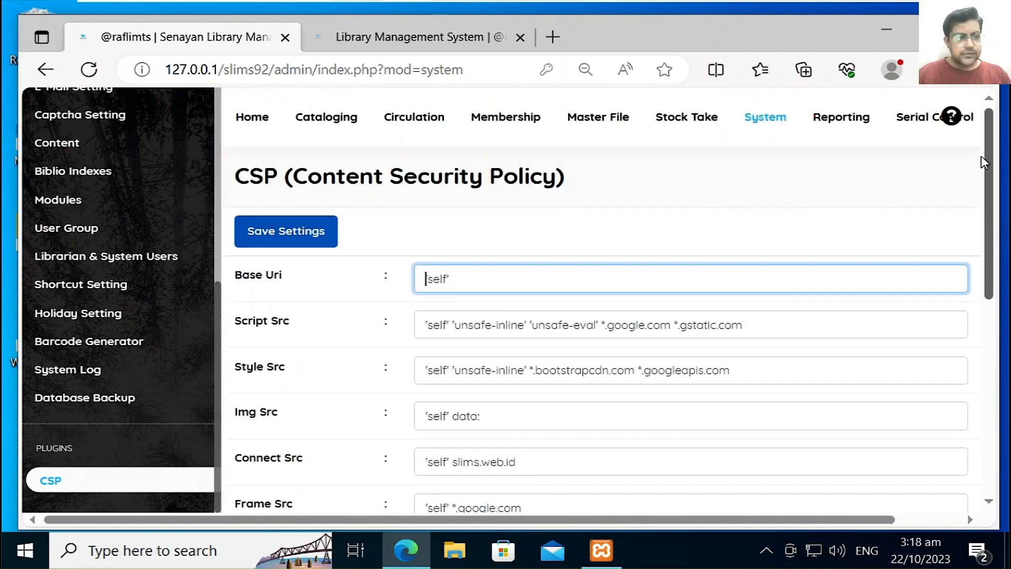
left_click(273, 235)
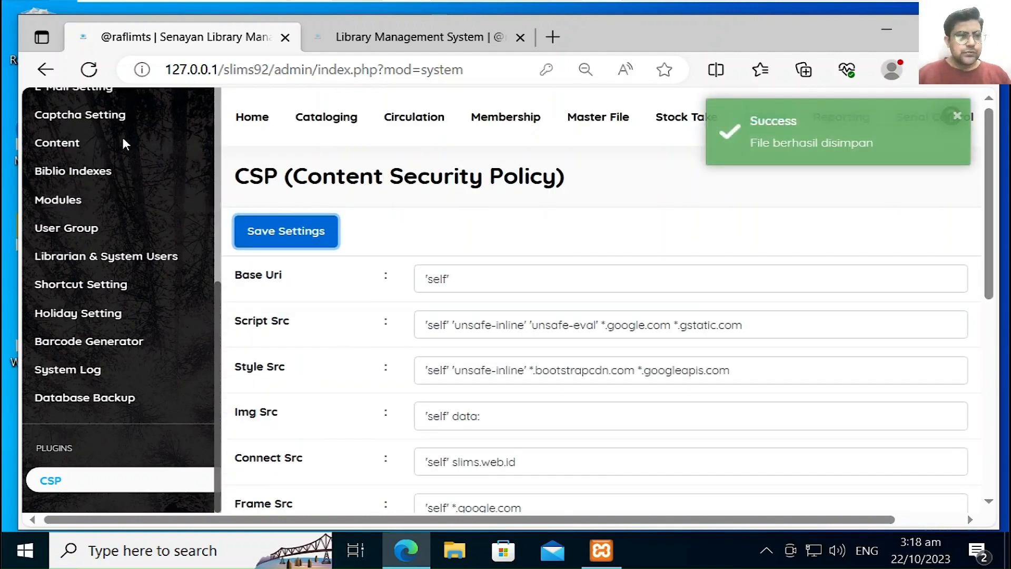
scroll(218, 301, "up", 4)
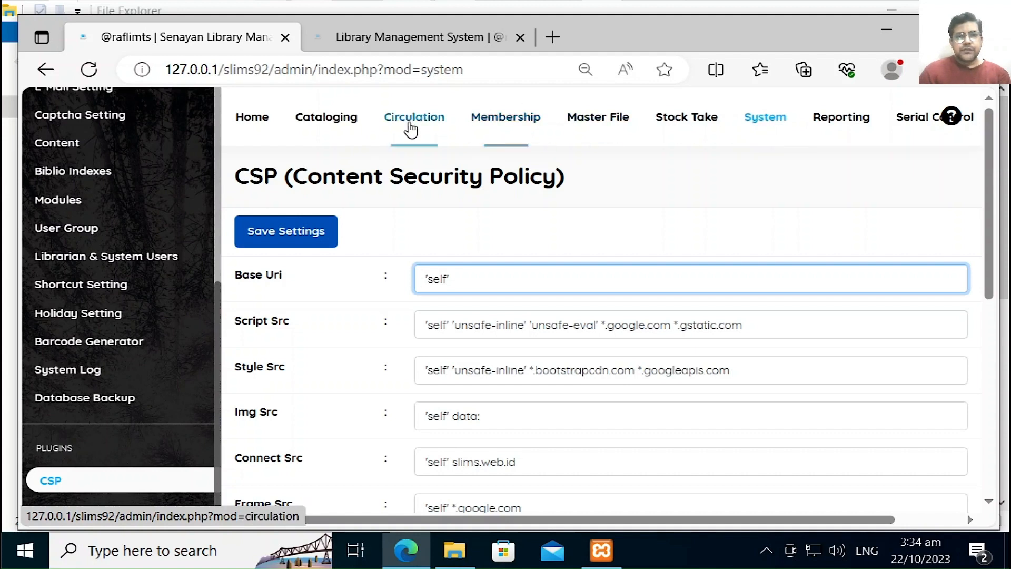
Step: In Master File, go to page 2 of the GMD list and open the Text (TE) entry
left_click(583, 132)
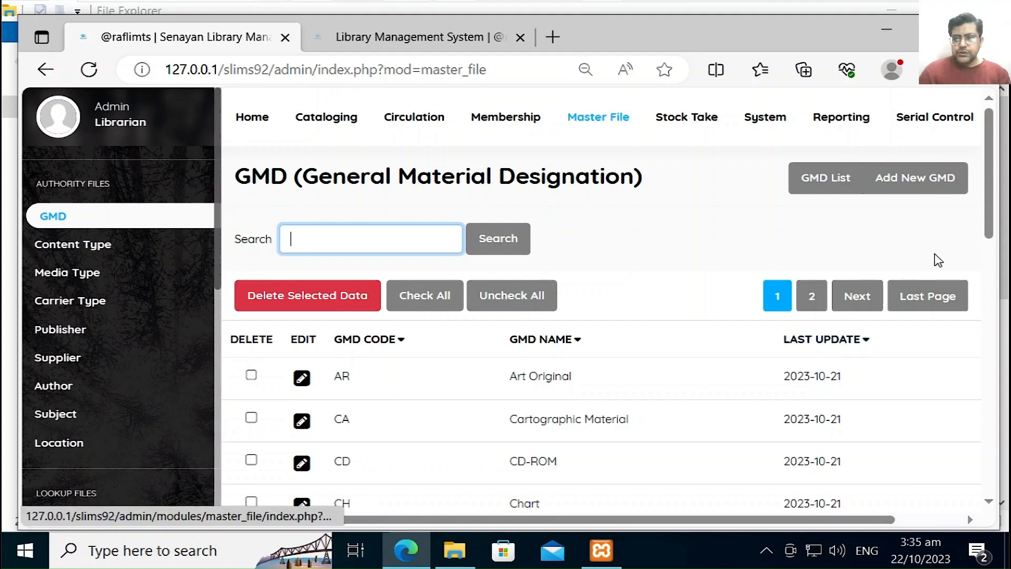
left_click_drag(991, 228, 988, 465)
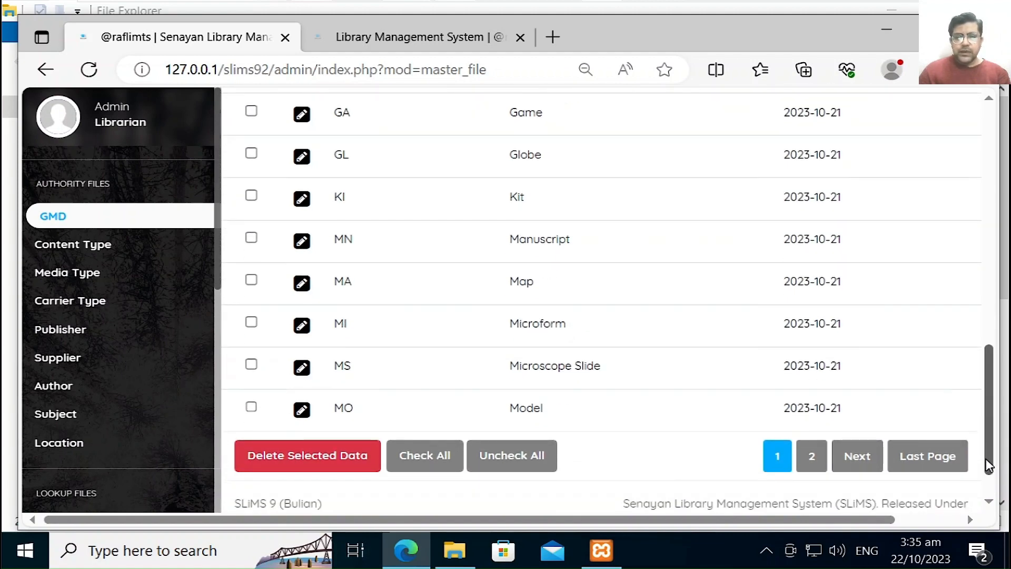
left_click(858, 457)
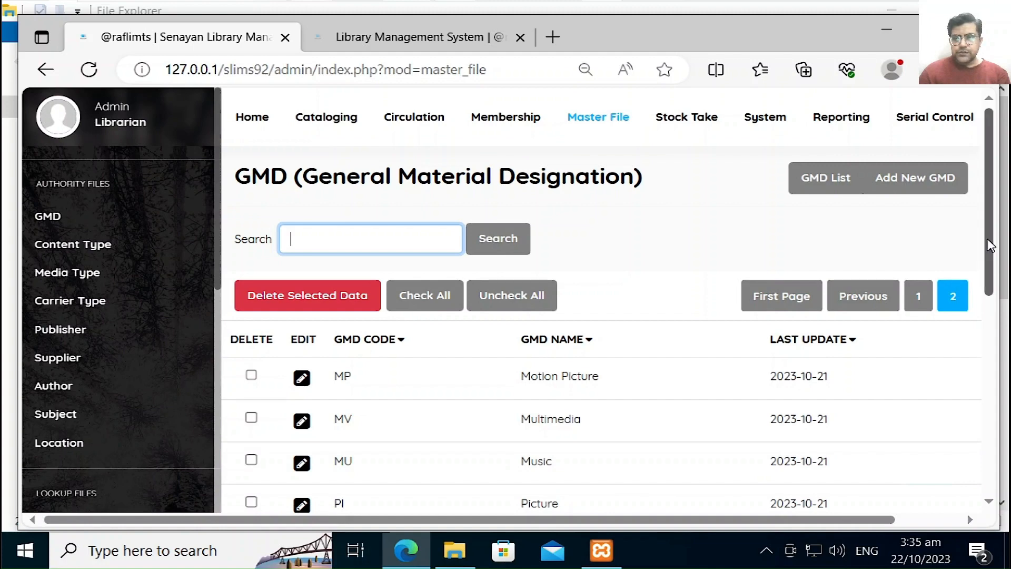
left_click_drag(990, 245, 972, 409)
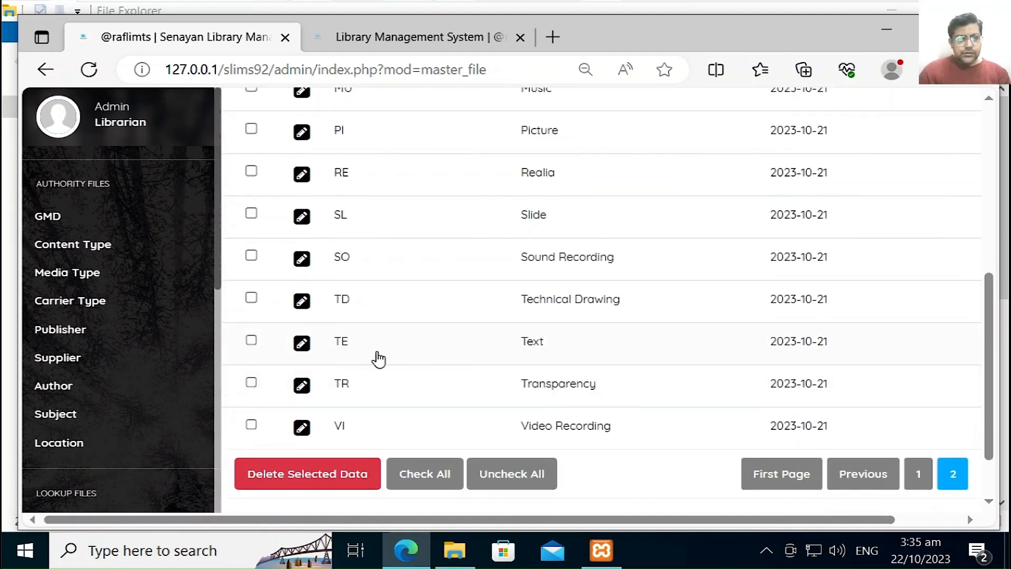
left_click(303, 349)
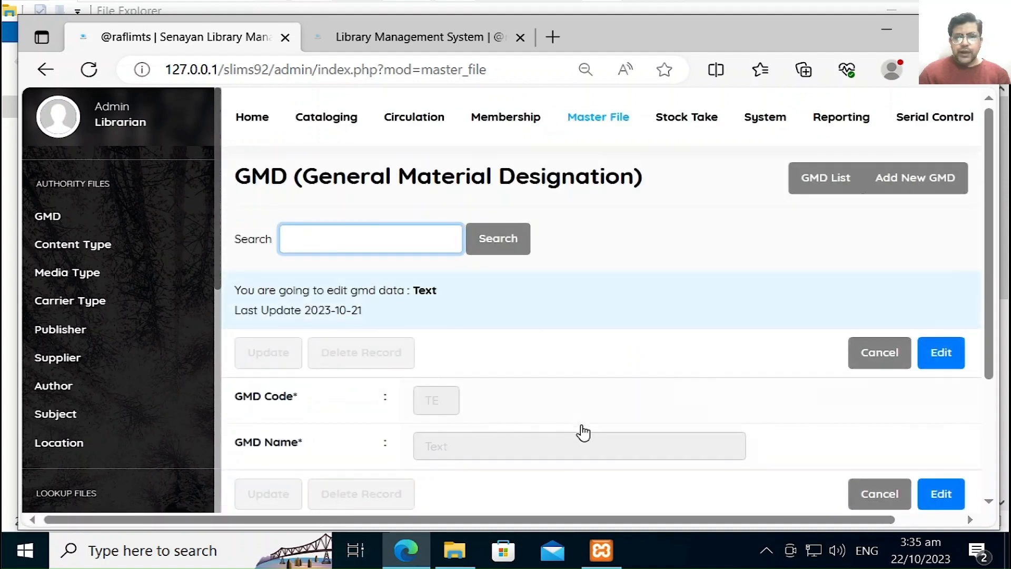
Step: Change the Text GMD record's code to BK and name to Book, then return to the list
left_click(941, 355)
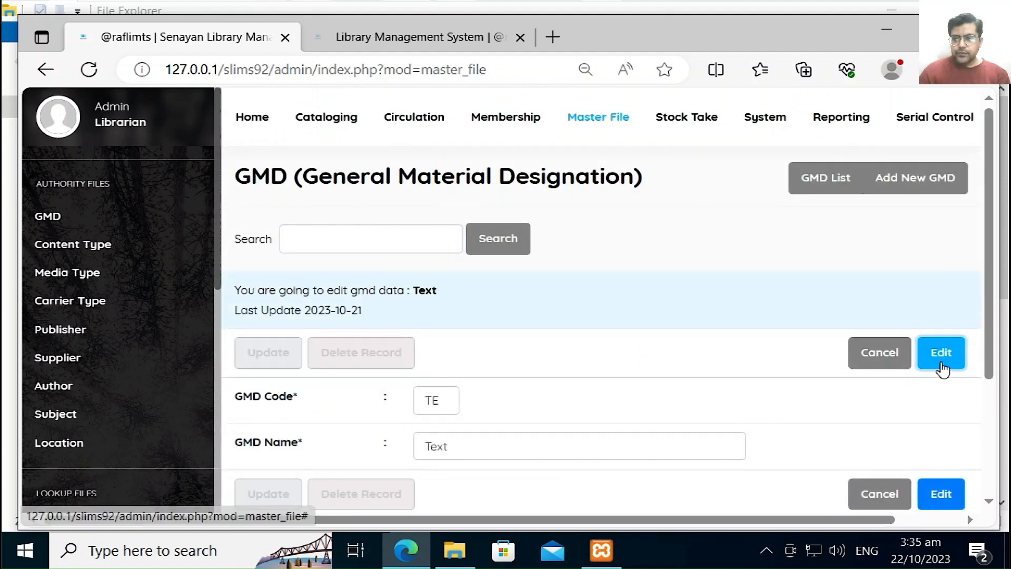
left_click(445, 401)
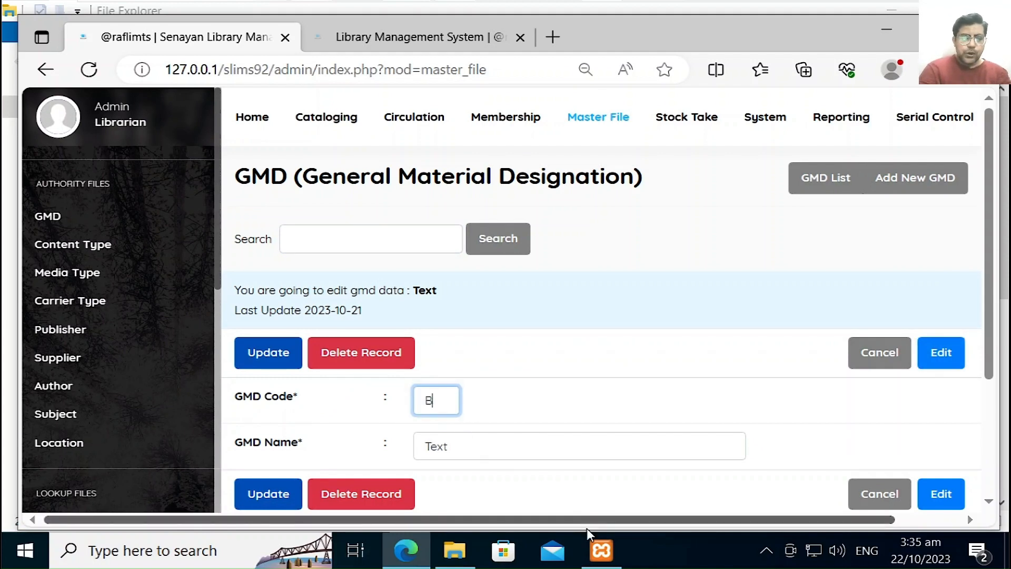
type("BK")
key("Tab")
type("B")
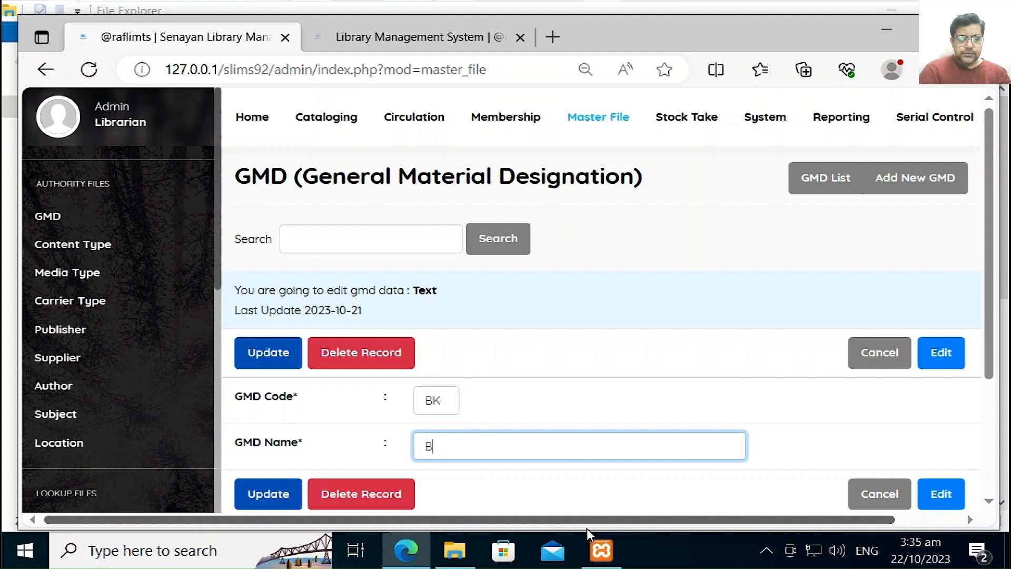
type("ook")
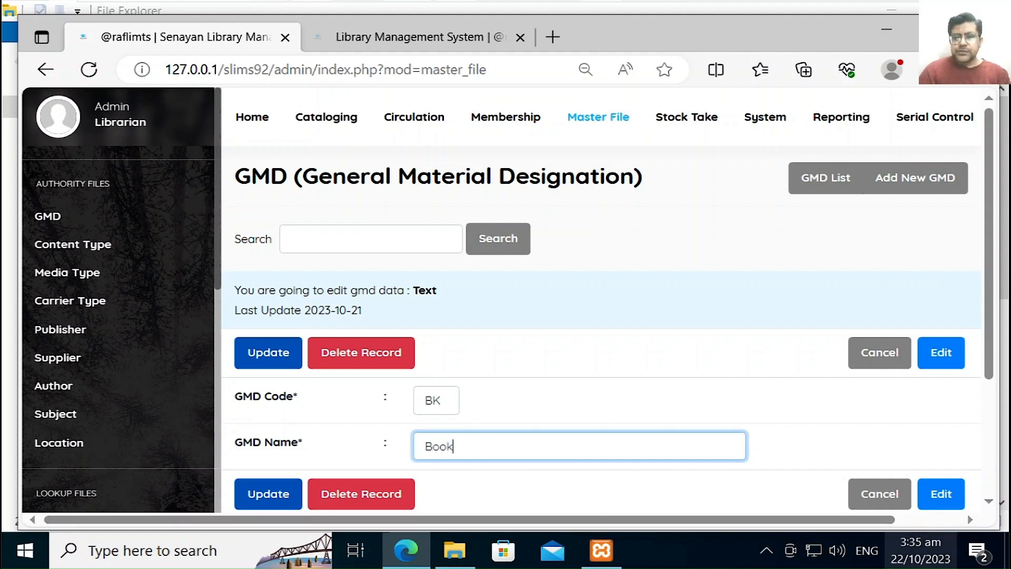
left_click(902, 507)
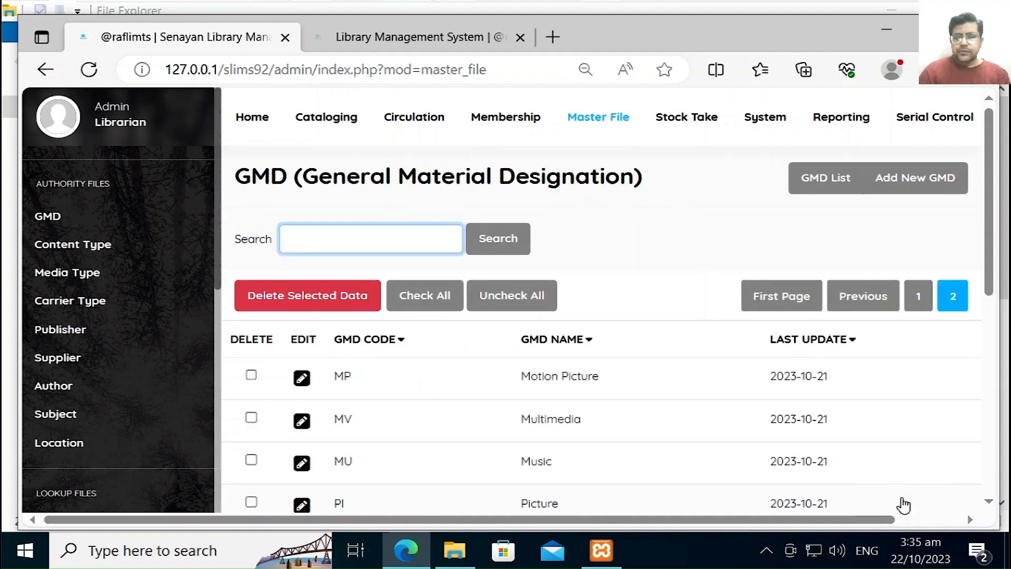
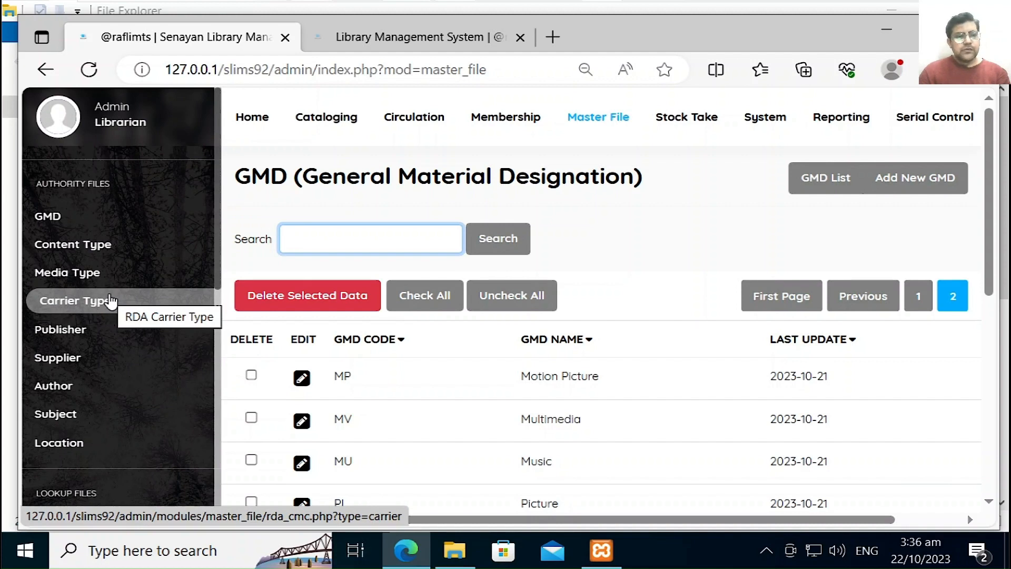
Step: Browse the RDA content type and media type lists
left_click(103, 252)
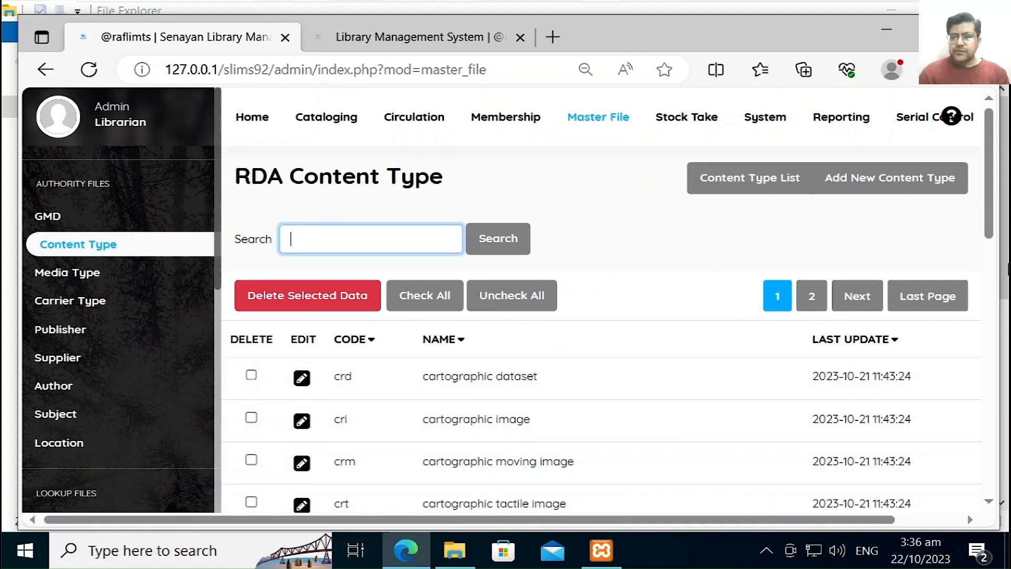
left_click_drag(990, 215, 974, 460)
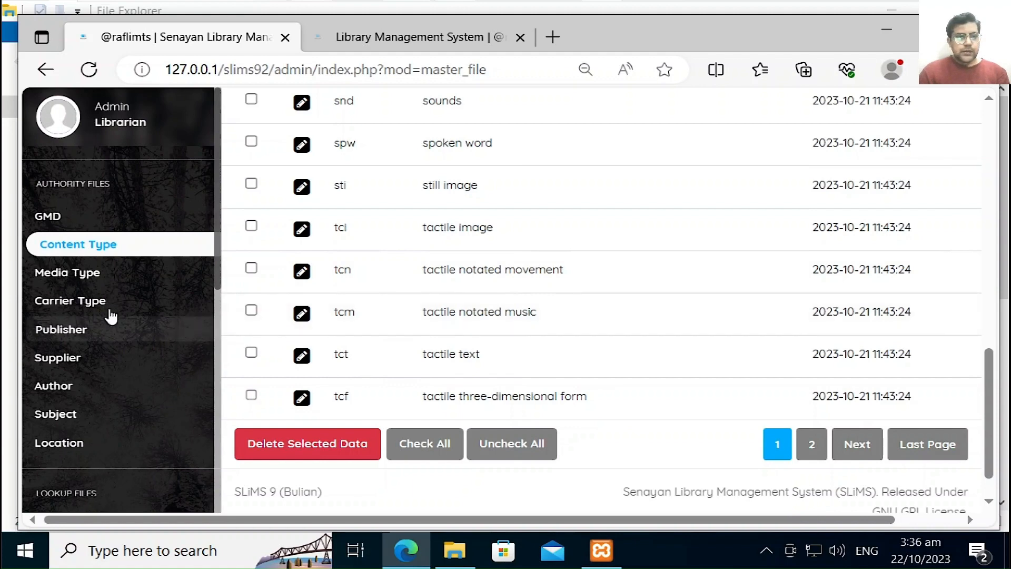
left_click(79, 273)
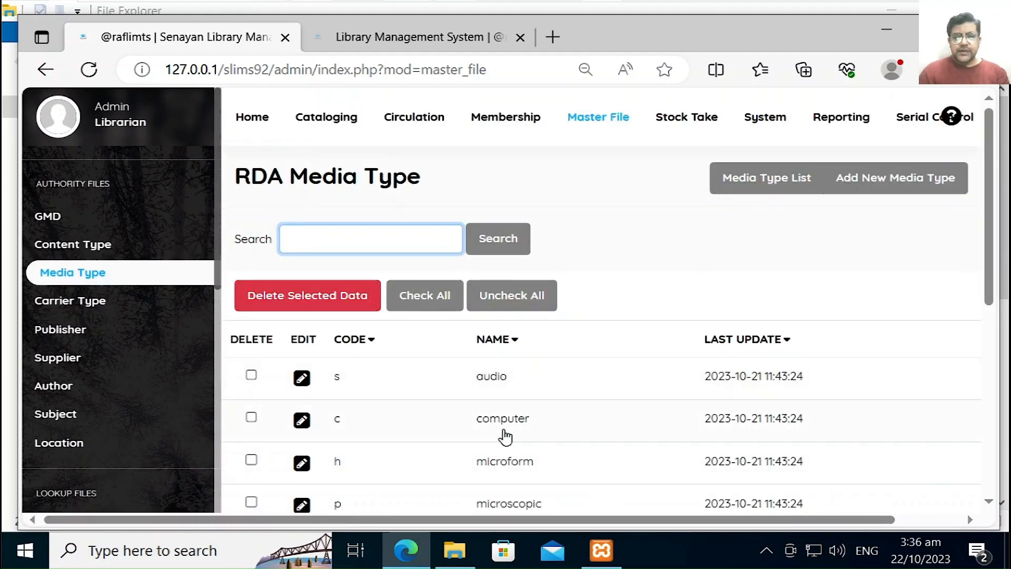
scroll(983, 211, "down", 2)
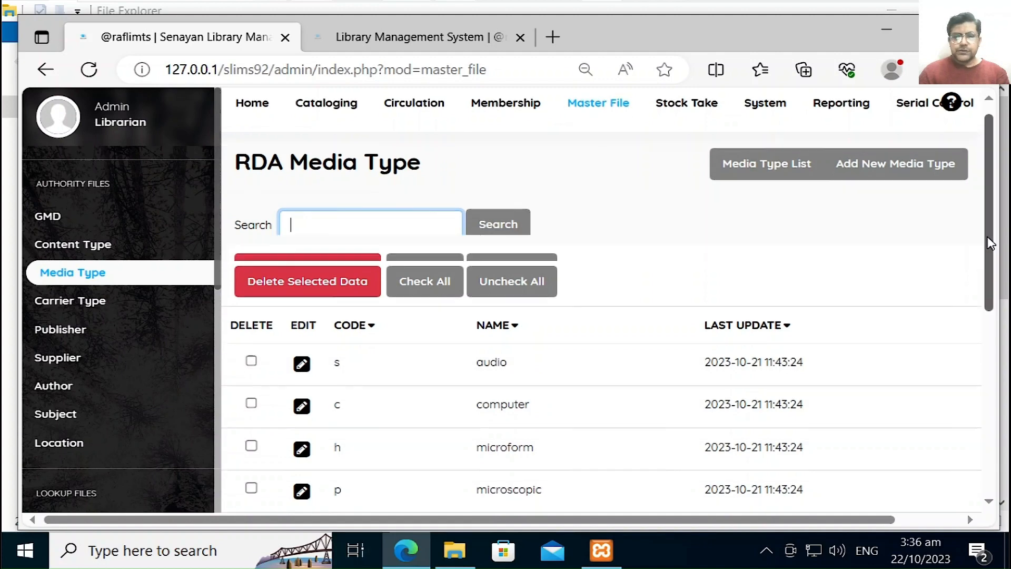
left_click_drag(990, 272, 999, 367)
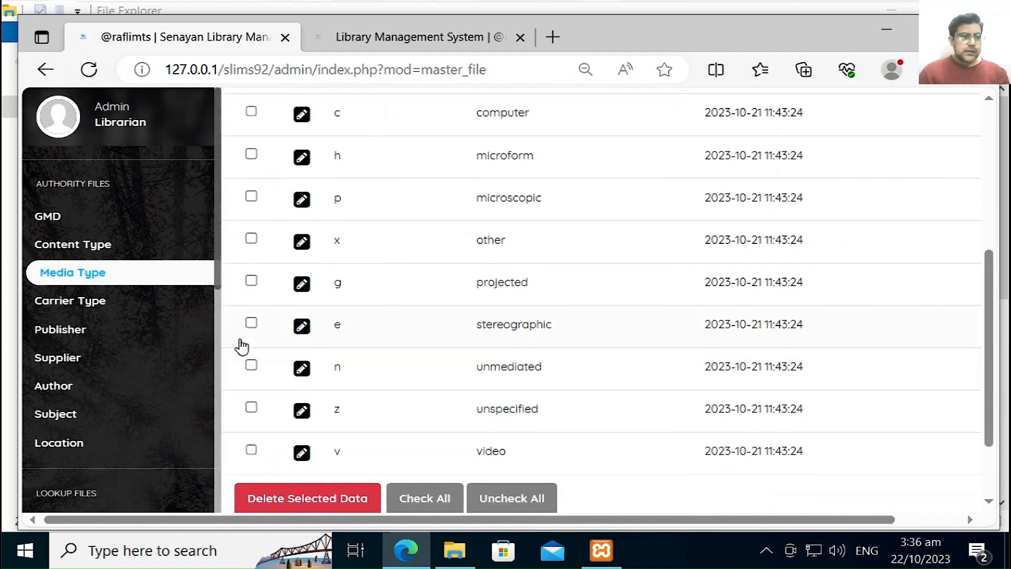
Step: Browse the RDA carrier type list, revisit content types, then open the empty Publisher list
left_click(121, 313)
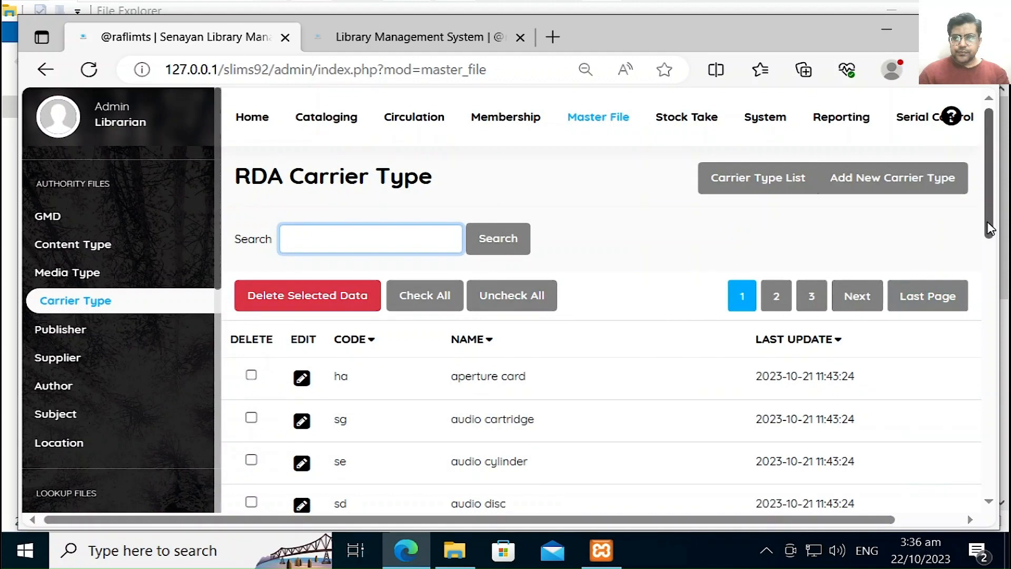
left_click_drag(986, 229, 975, 296)
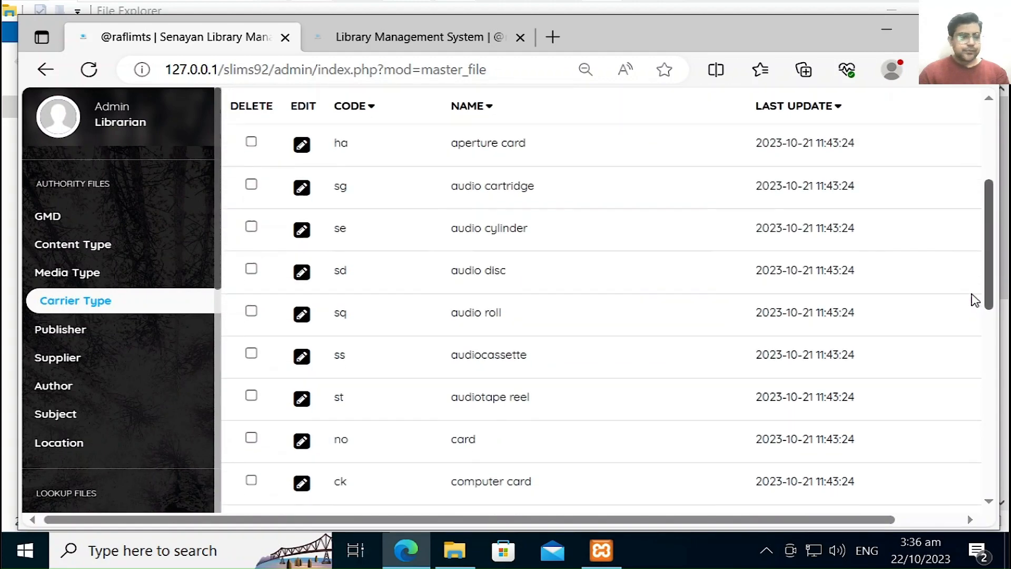
left_click(132, 244)
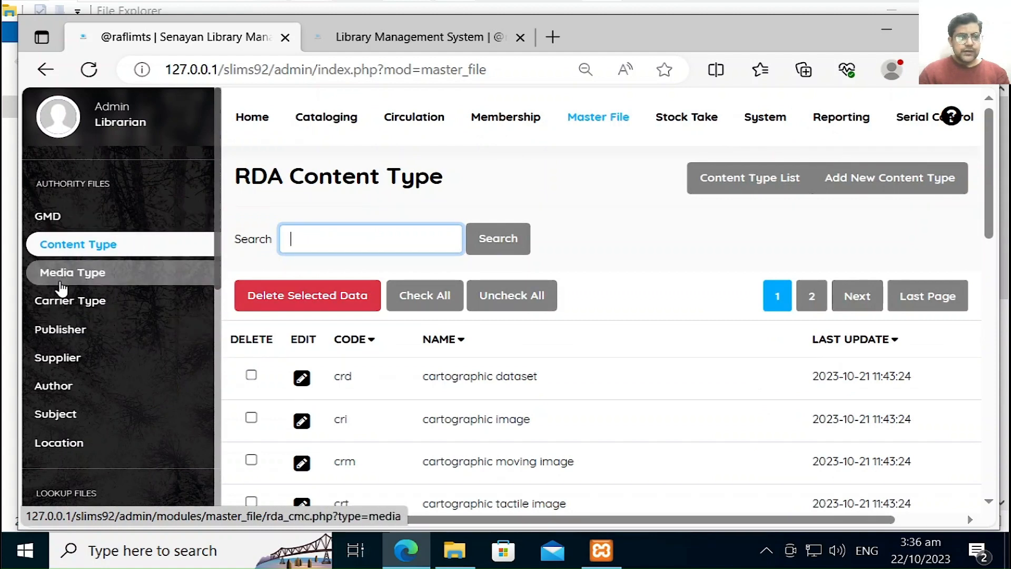
left_click(70, 342)
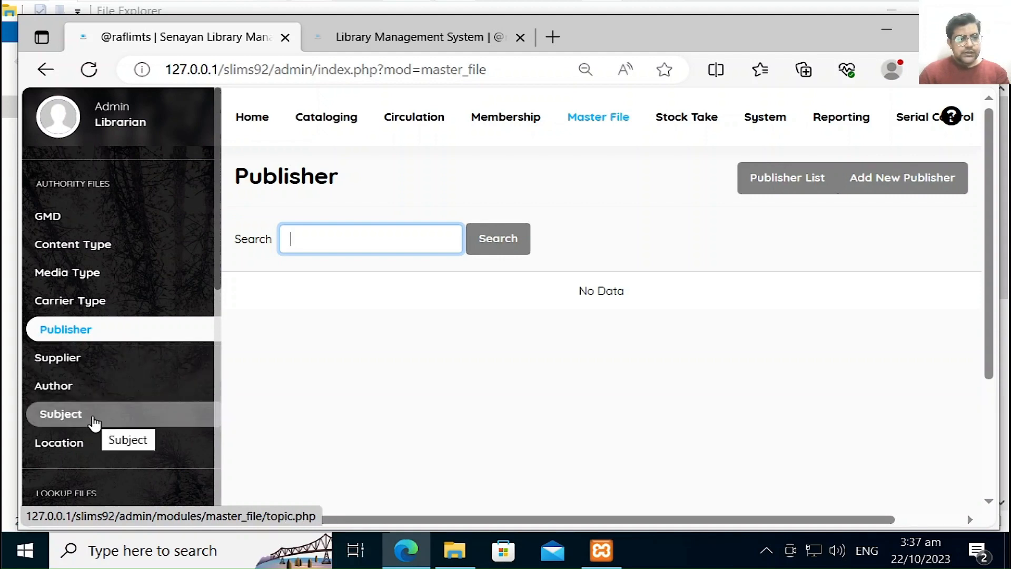
Step: Open the Location list, which holds only My Library with code SL
left_click(87, 444)
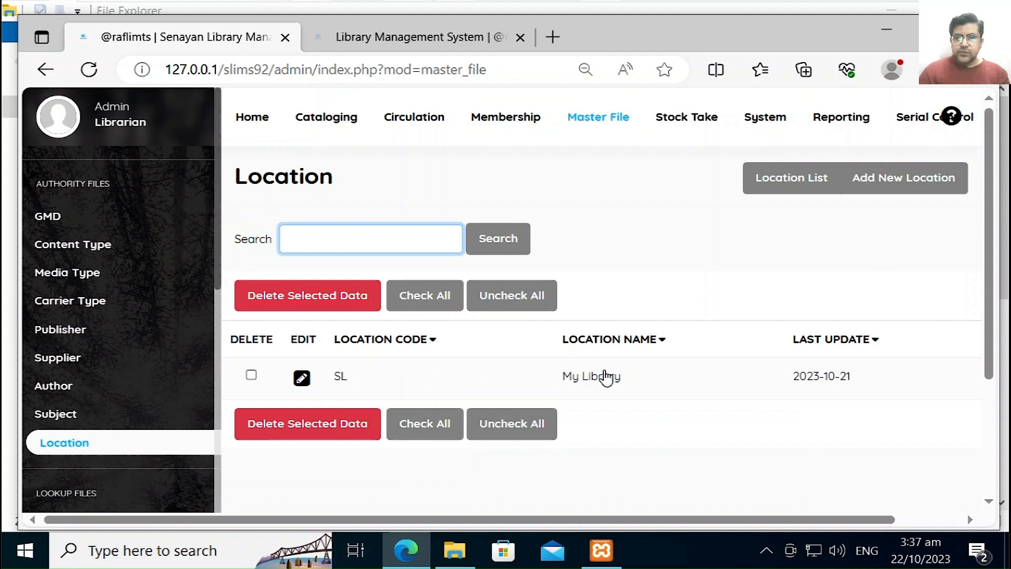
Step: Edit the My Library location to code RL, rename it to the channel's handle, and update
left_click(304, 379)
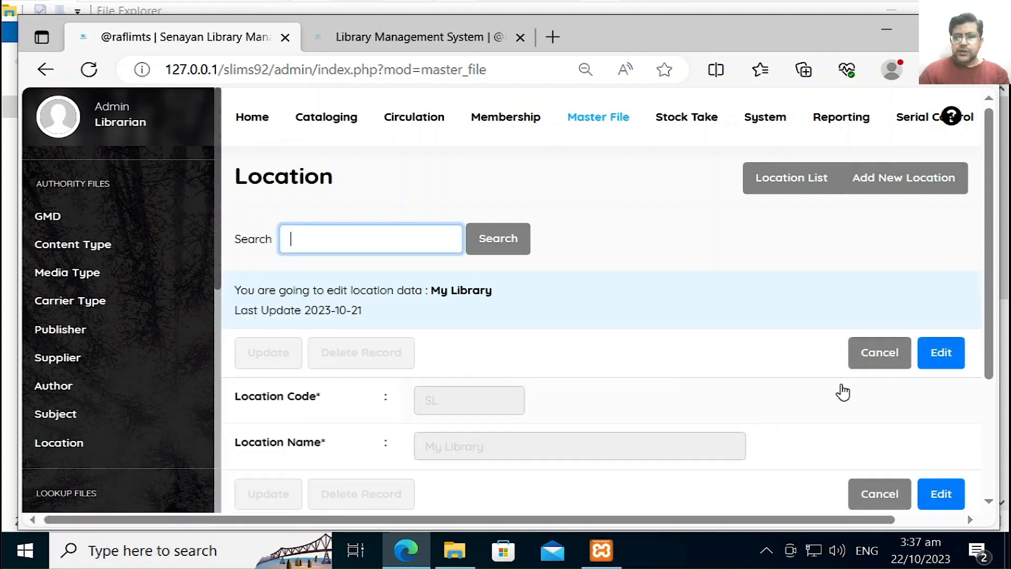
left_click(951, 364)
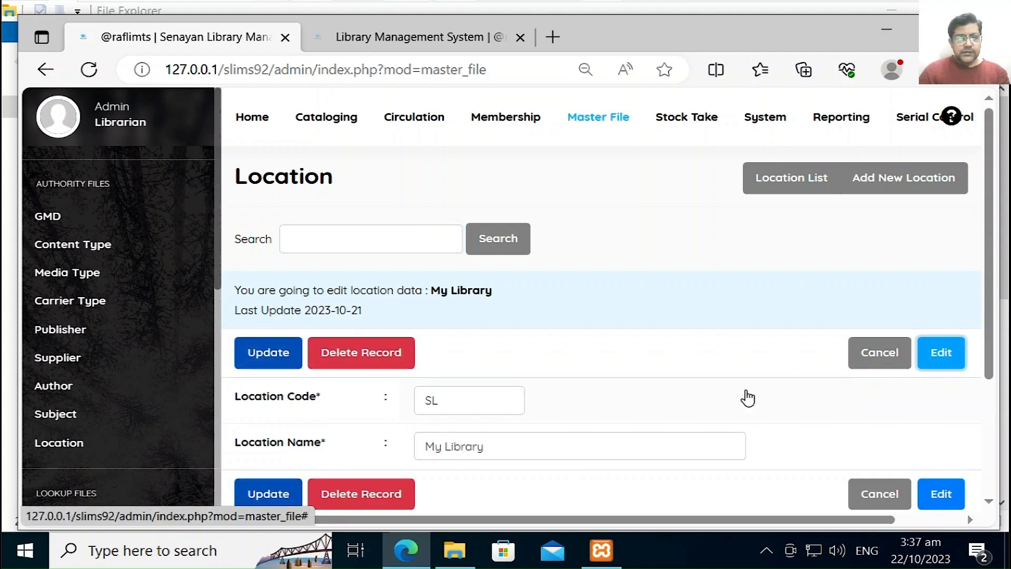
left_click(487, 402)
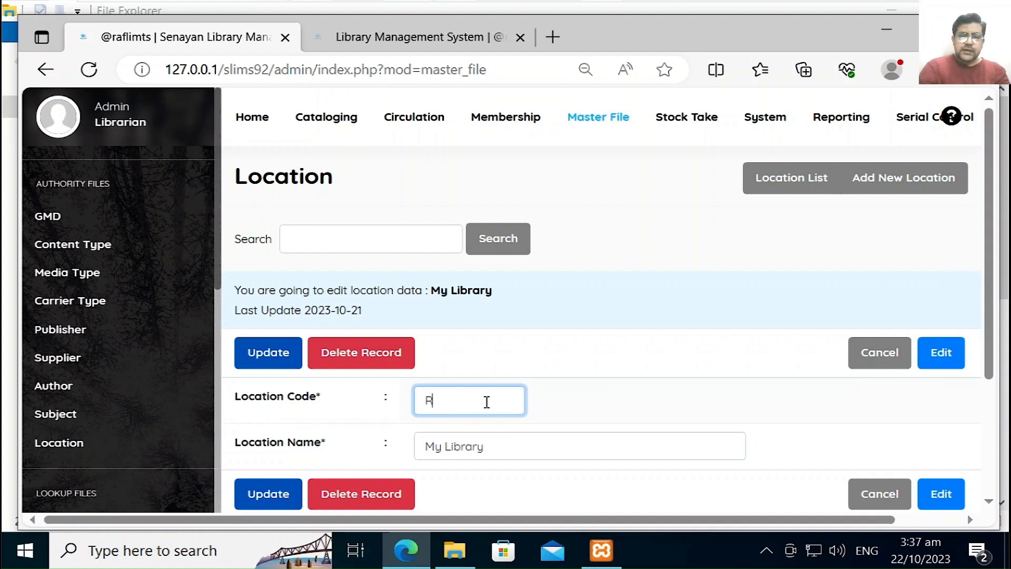
key("Tab")
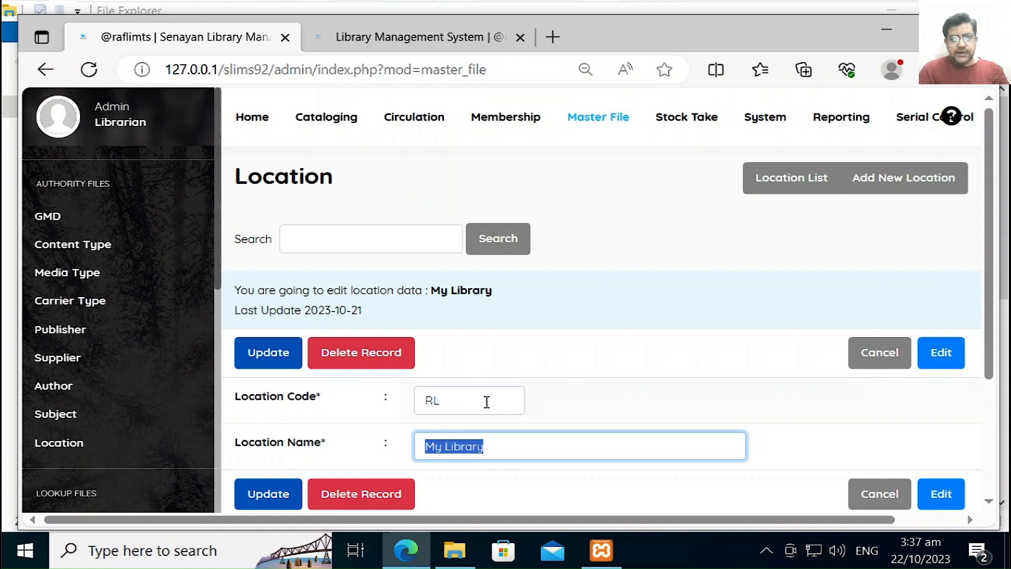
type("R")
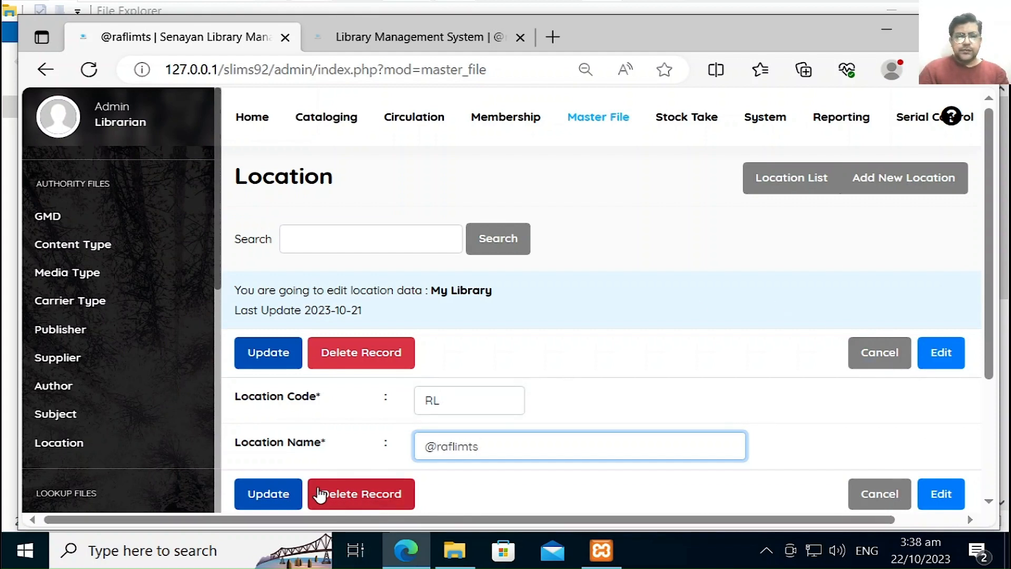
left_click(279, 495)
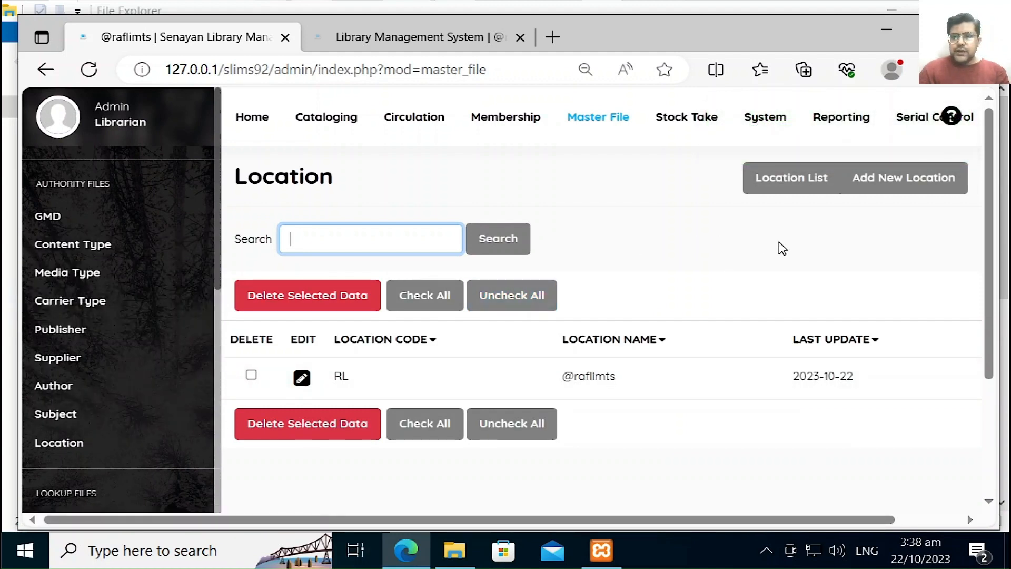
Step: Create a new location with code DL and name Digital Library and save it
left_click(904, 192)
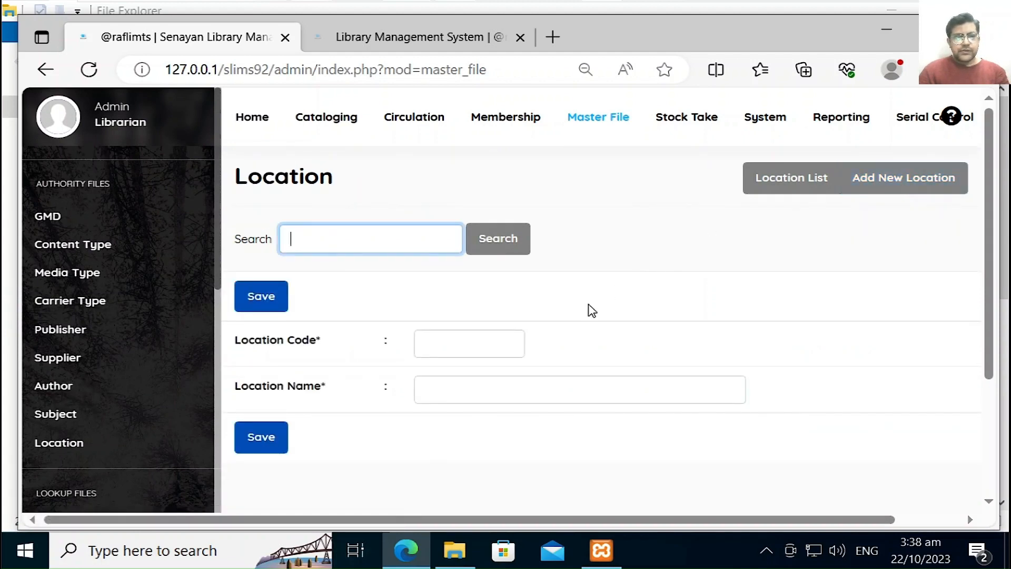
left_click(503, 336)
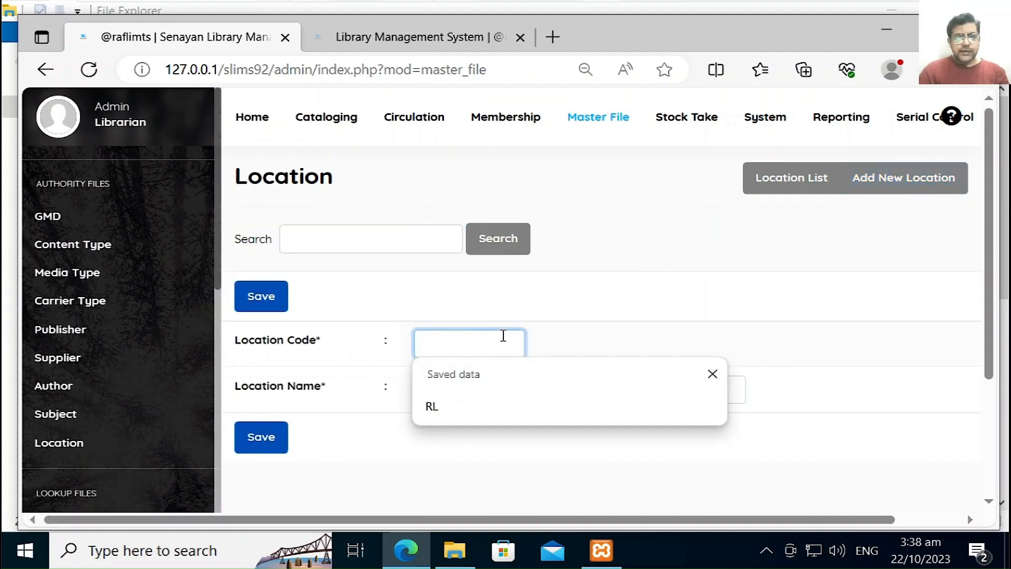
type("SL")
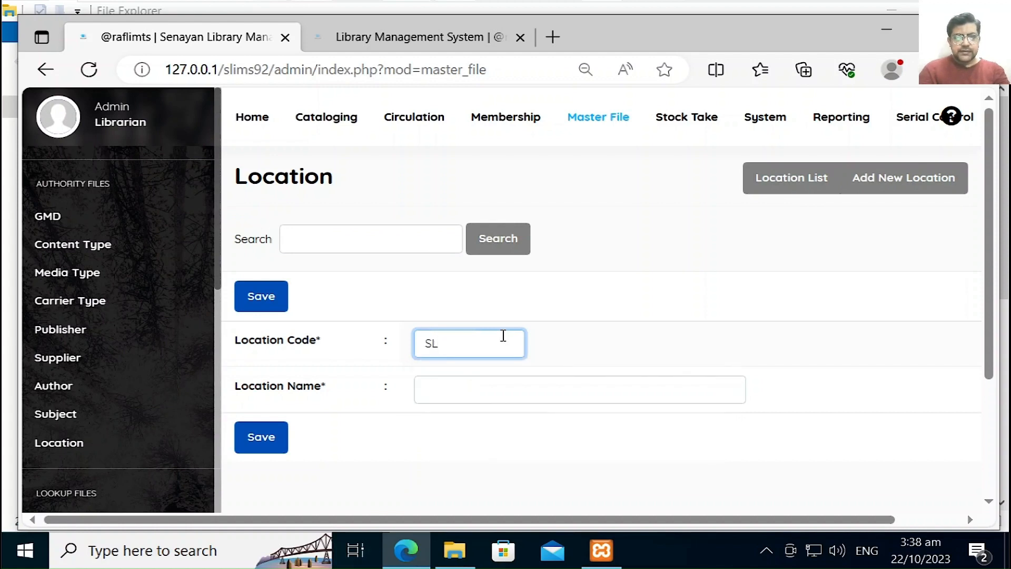
key("Tab")
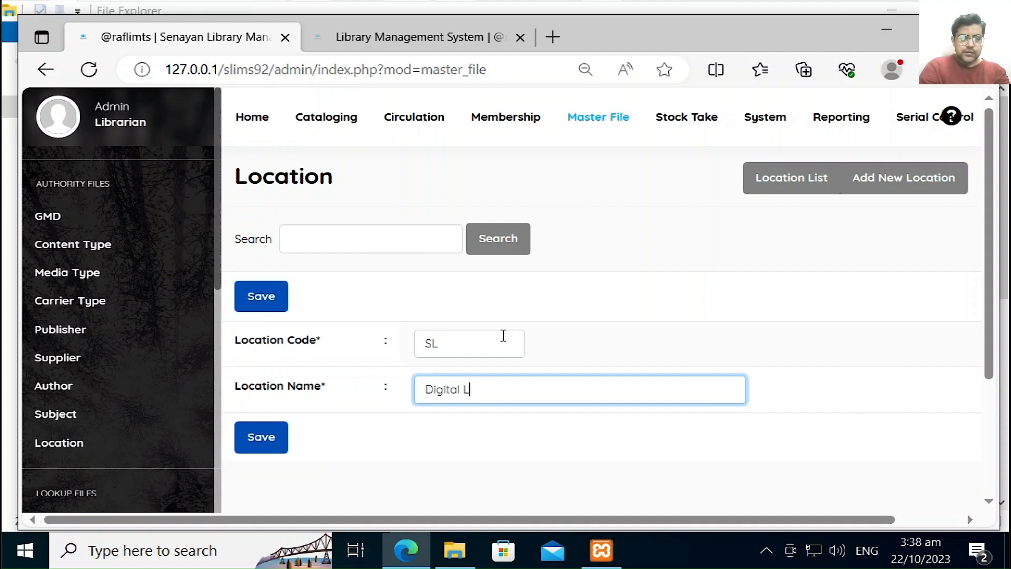
type("rary")
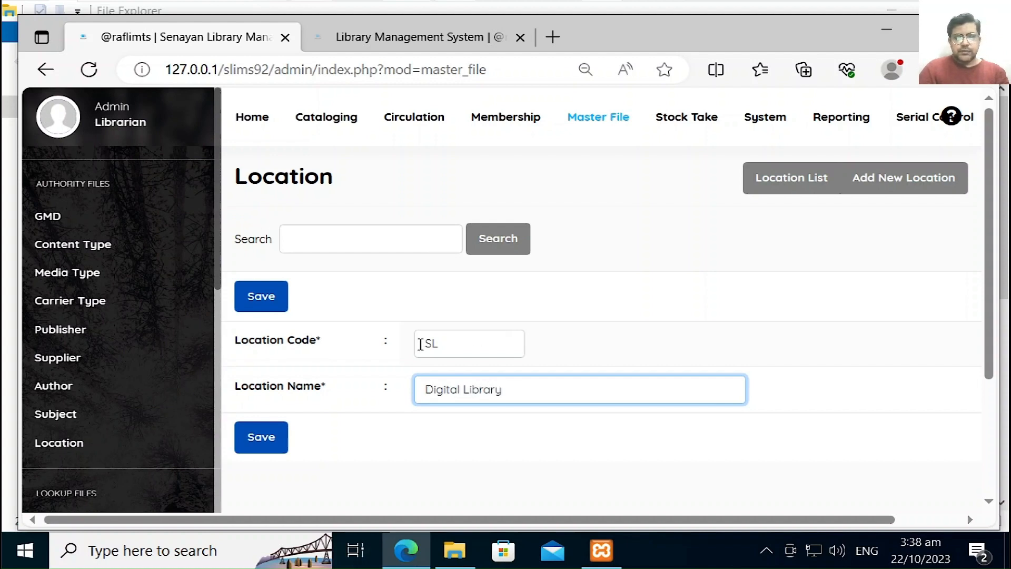
left_click(426, 345)
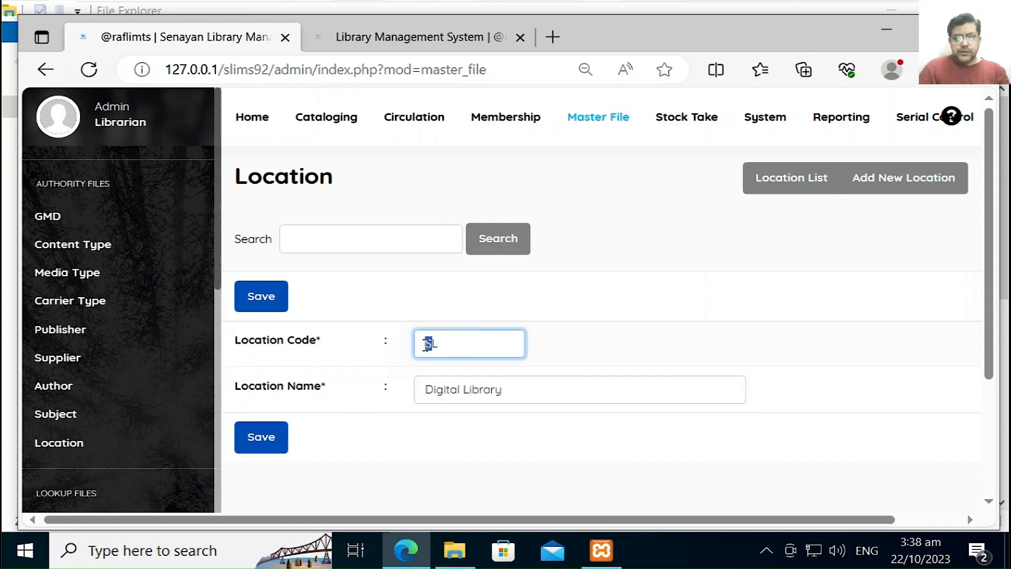
type("D")
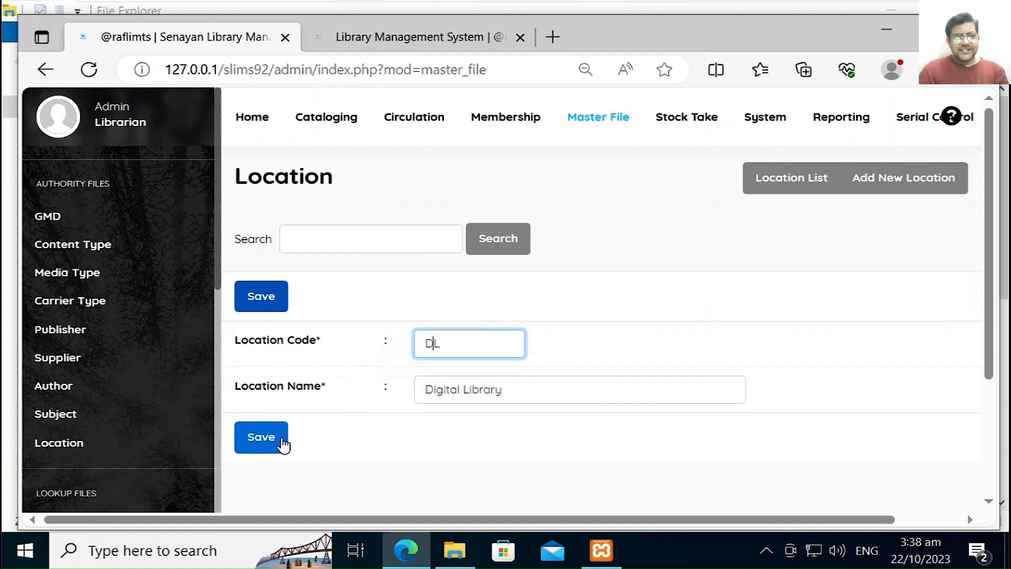
left_click(284, 444)
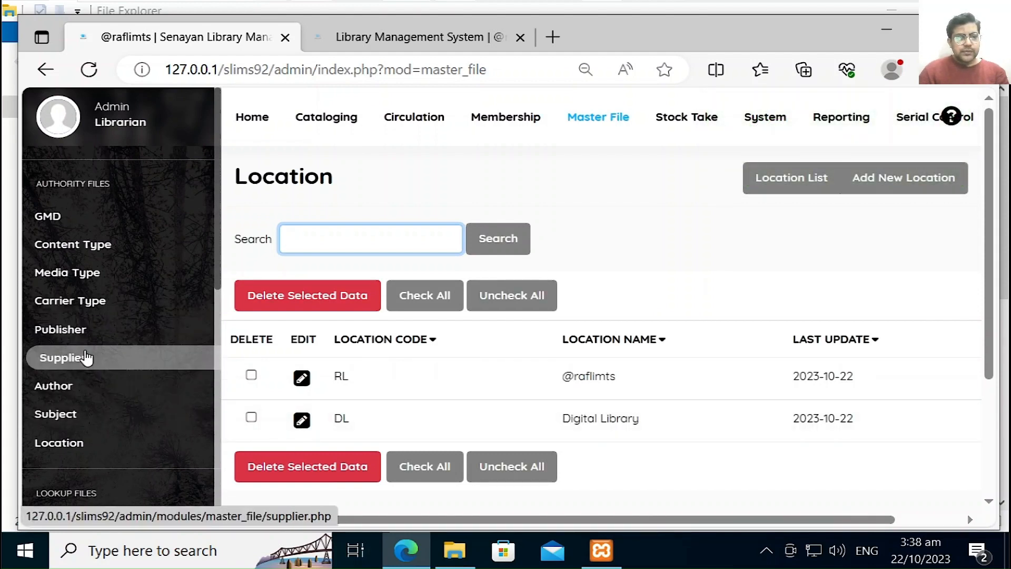
Step: Open the Subject list and search the subjects for 'computer'
left_click(60, 416)
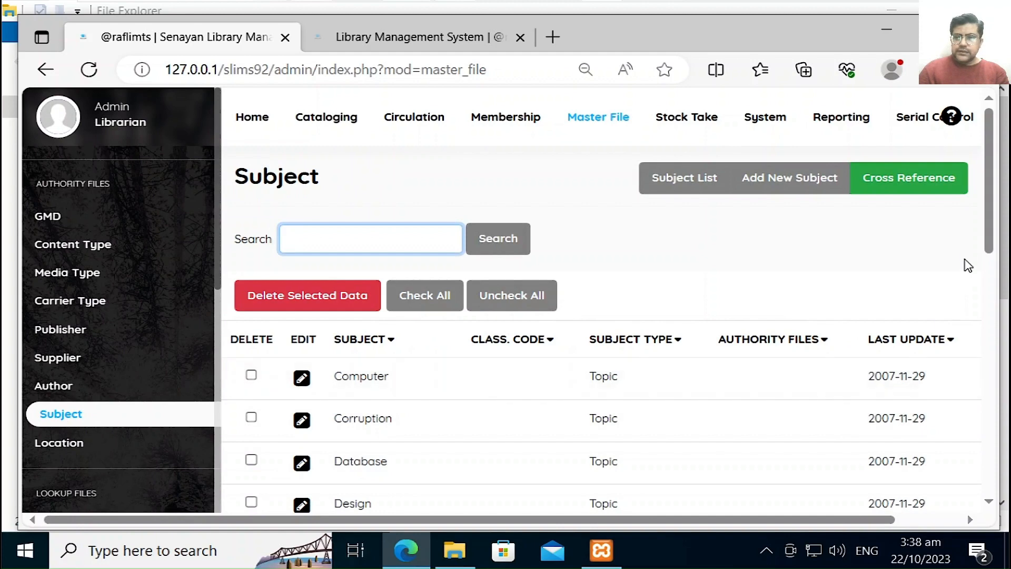
mouse_move(990, 247)
left_mouse_down()
mouse_move(989, 484)
mouse_move(1000, 260)
left_mouse_up()
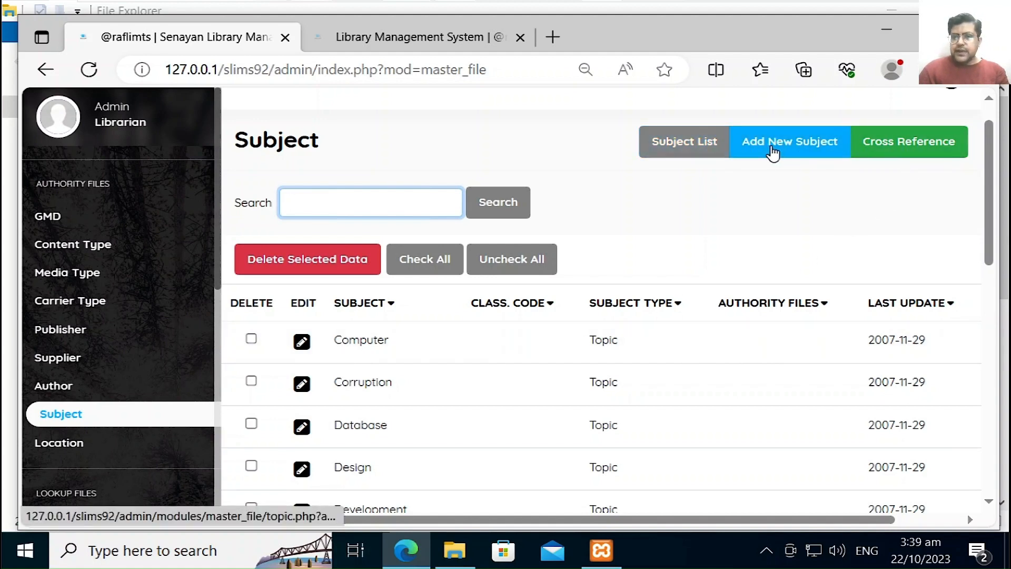
left_click(787, 153)
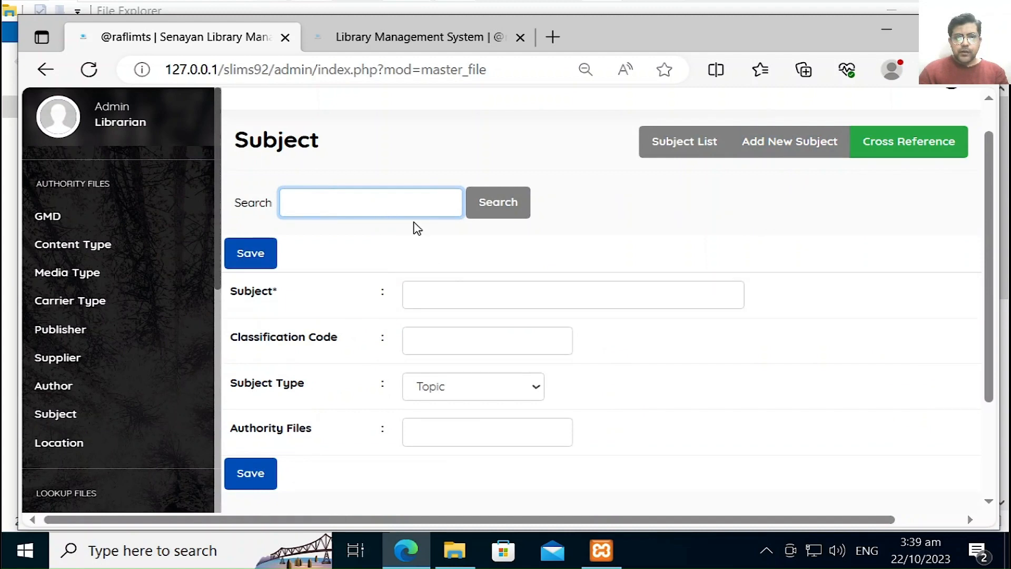
type("computer")
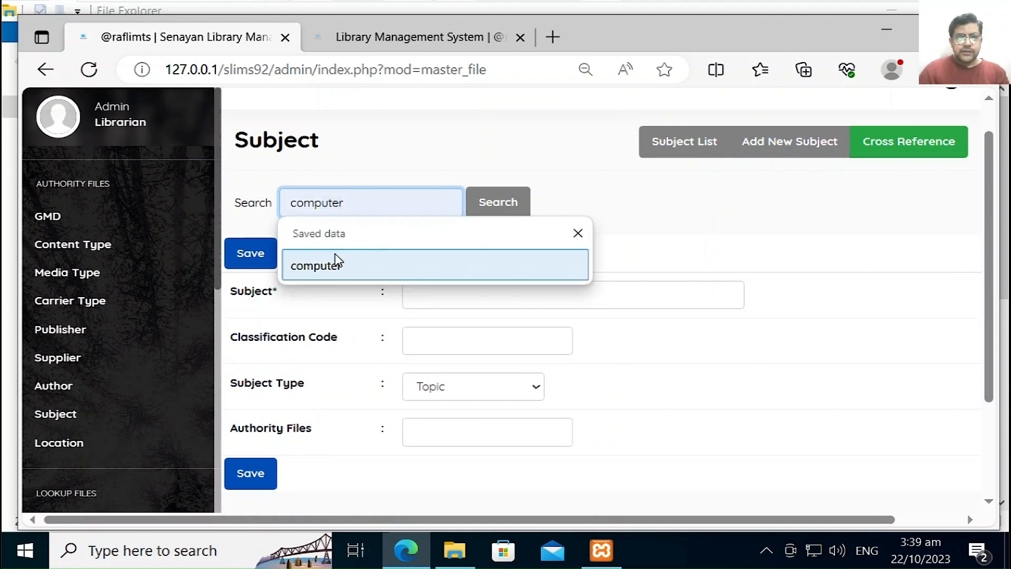
left_click(337, 263)
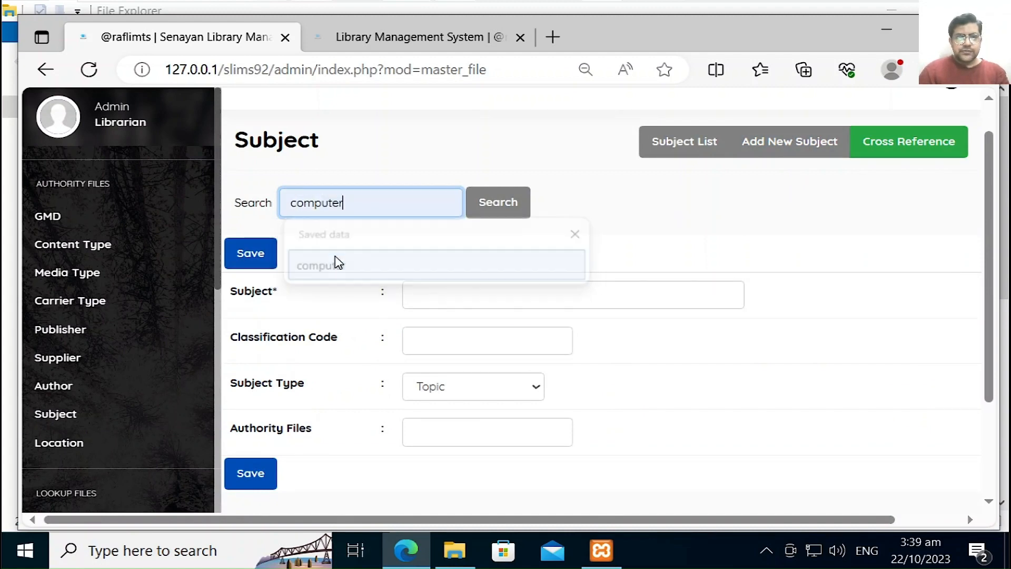
left_click(498, 205)
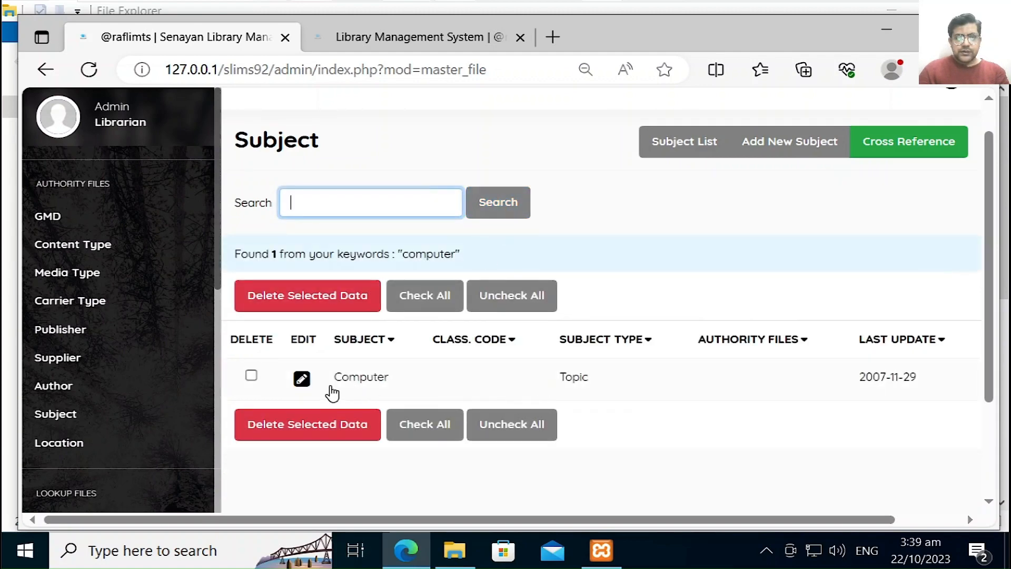
Step: Dismiss the saved search suggestions and open a blank new-subject form
left_click(454, 202)
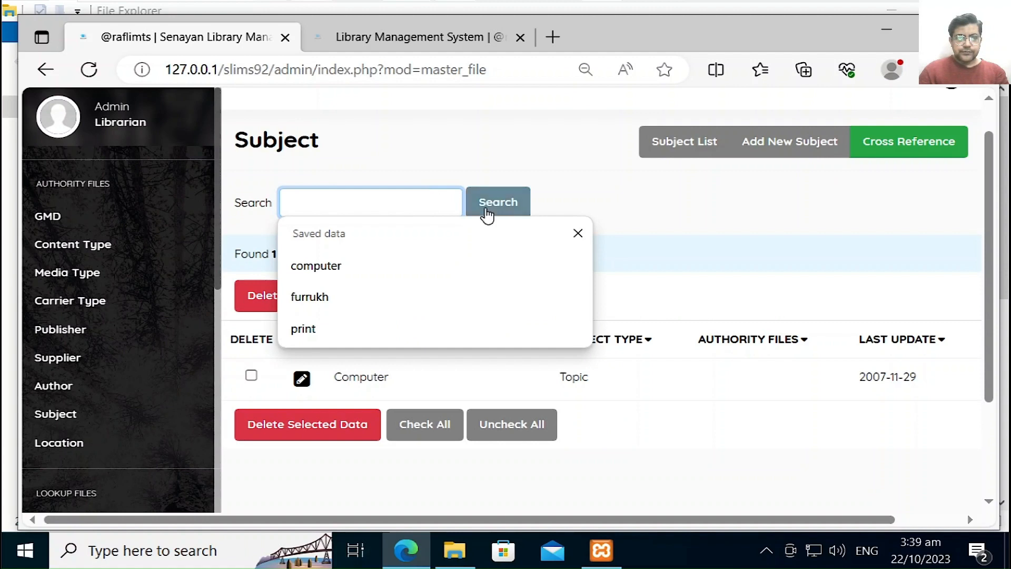
left_click(581, 244)
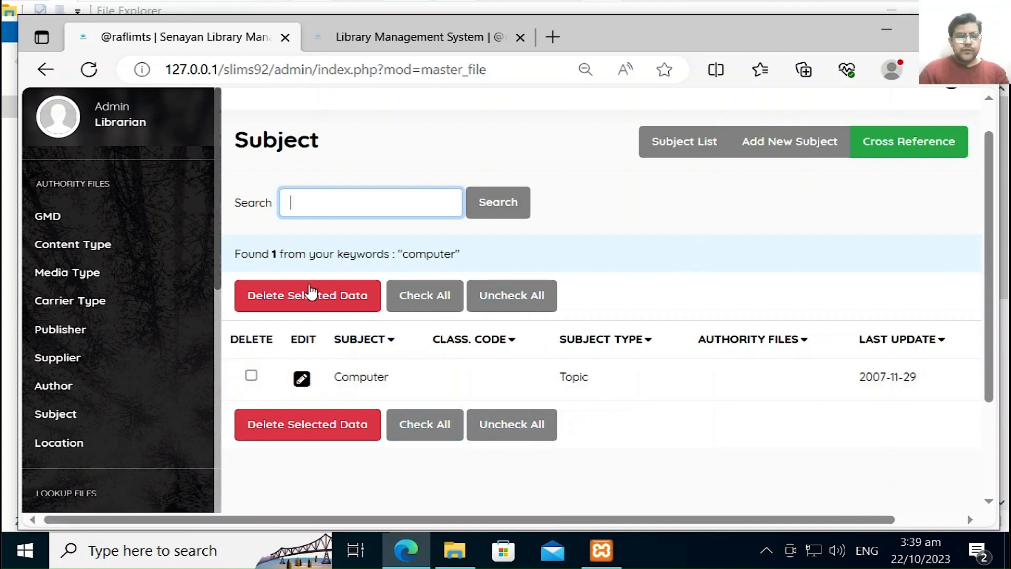
left_click(812, 154)
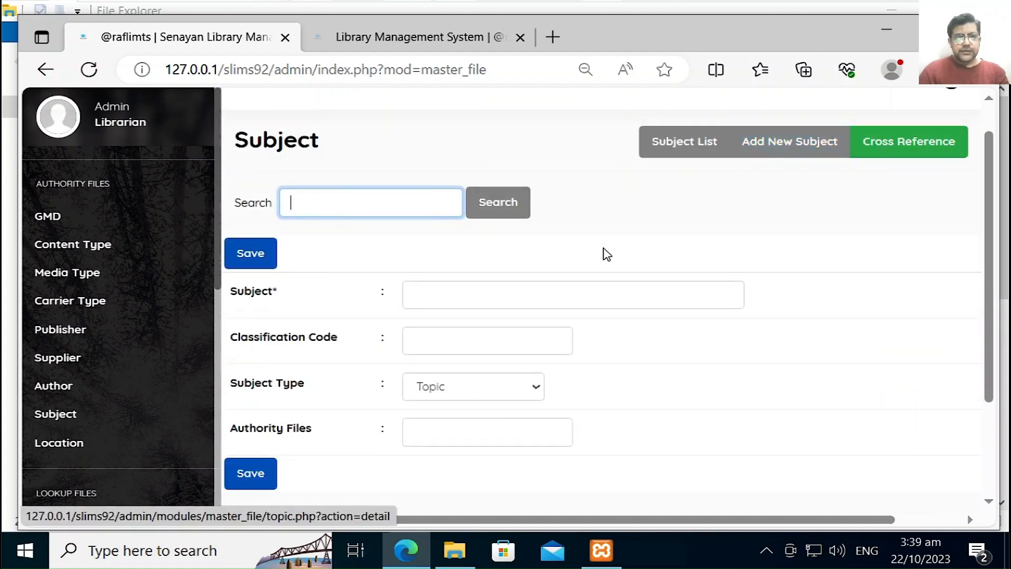
Step: Enter subject Information Management with classification code IM, keep type Topic, and save
left_click(568, 294)
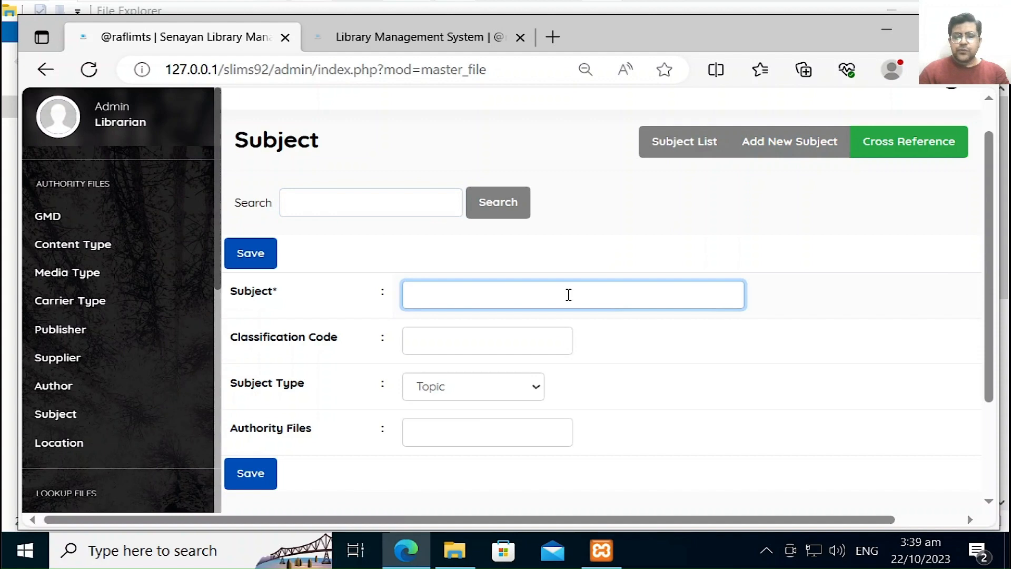
type("Information Management")
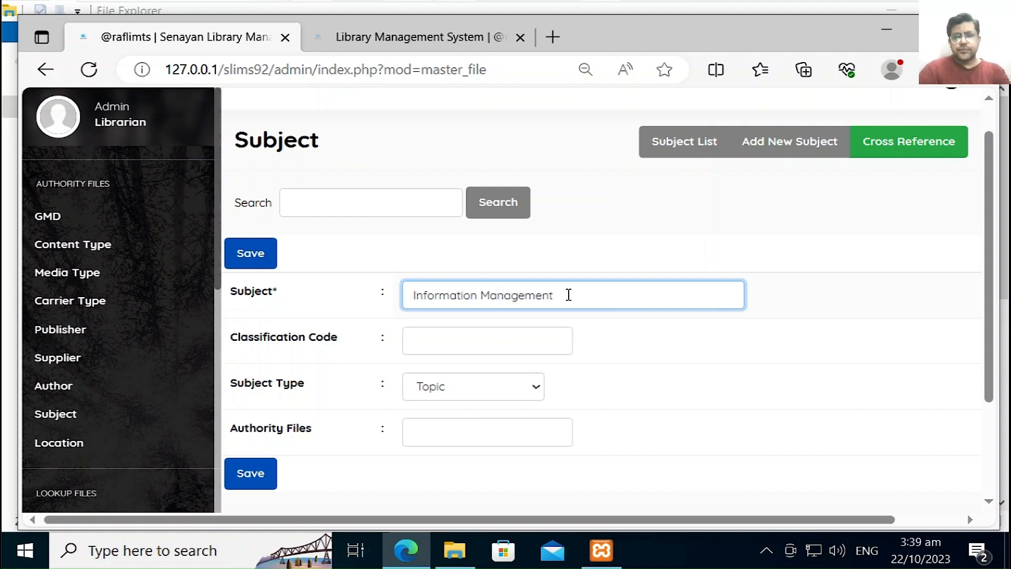
left_click(465, 340)
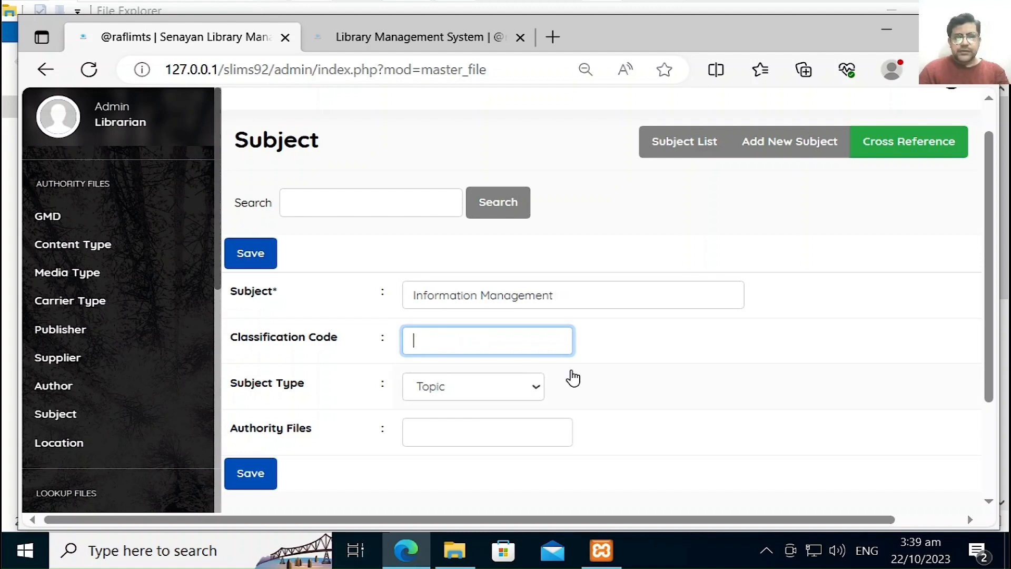
left_click(524, 388)
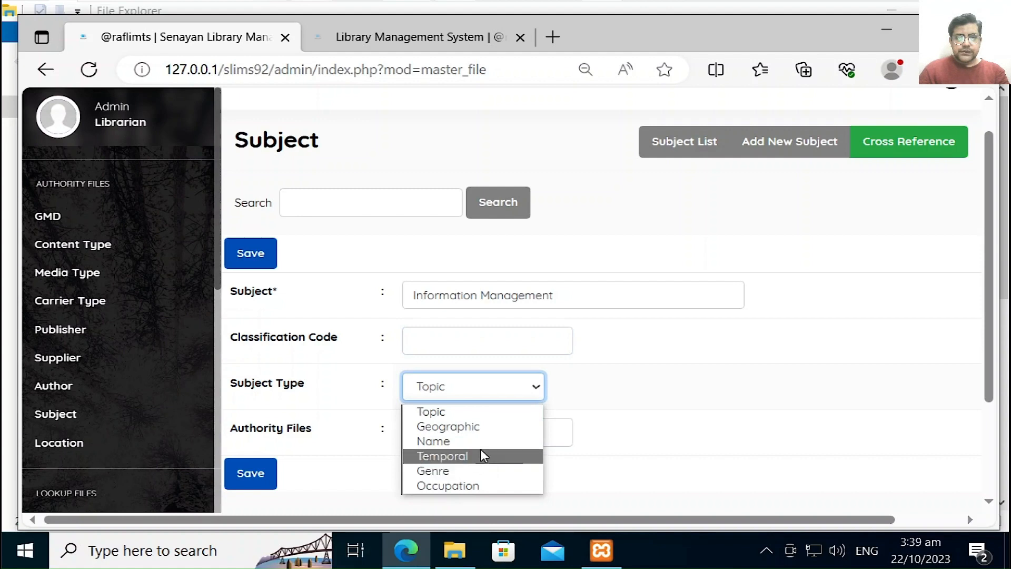
left_click(482, 414)
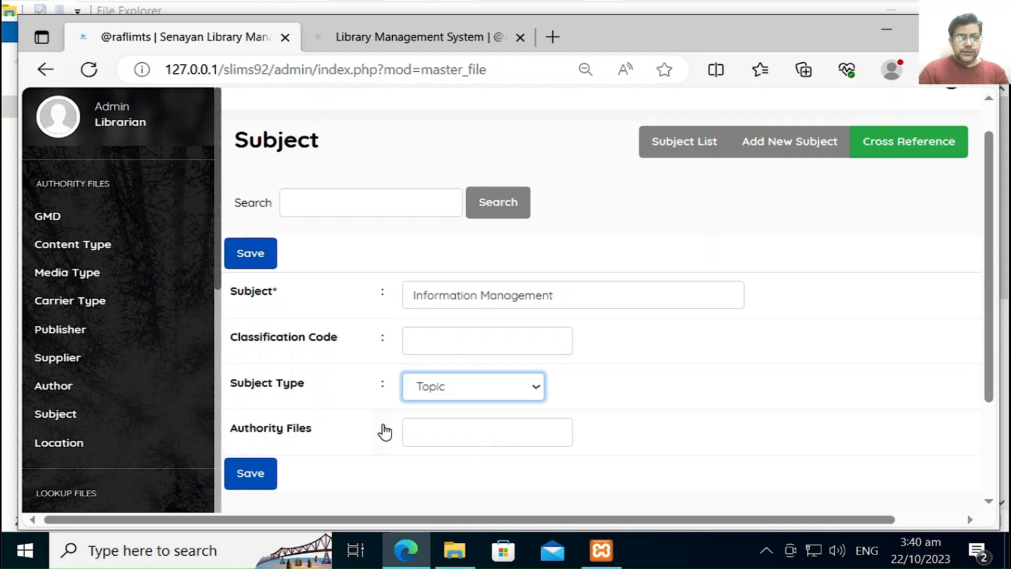
left_click(431, 341)
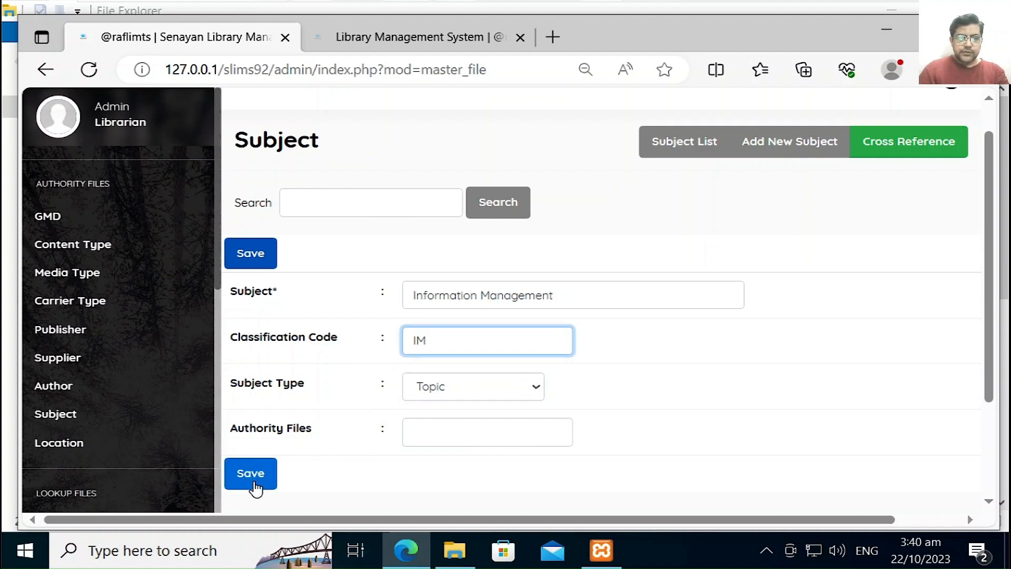
left_click(435, 435)
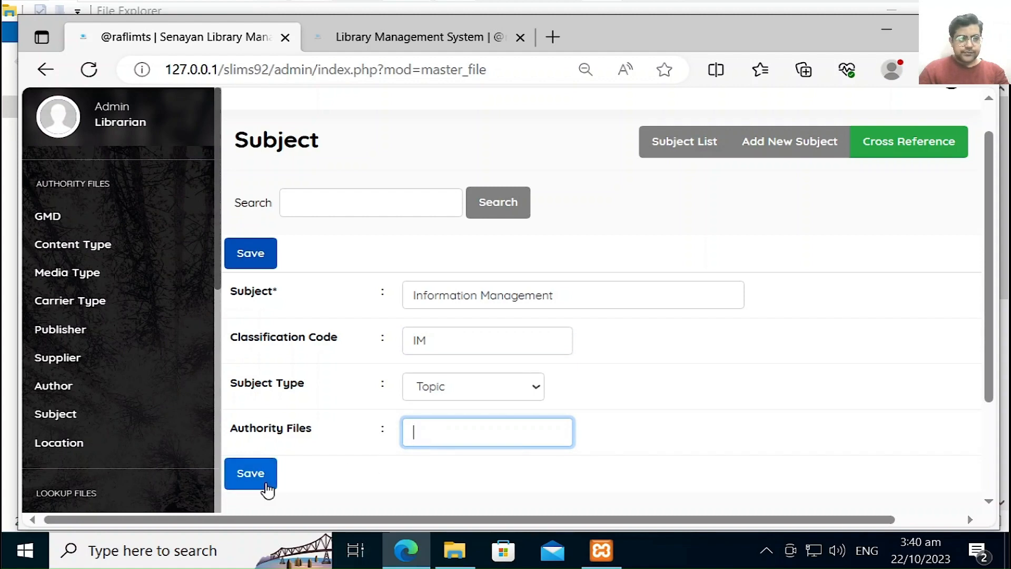
left_click(266, 486)
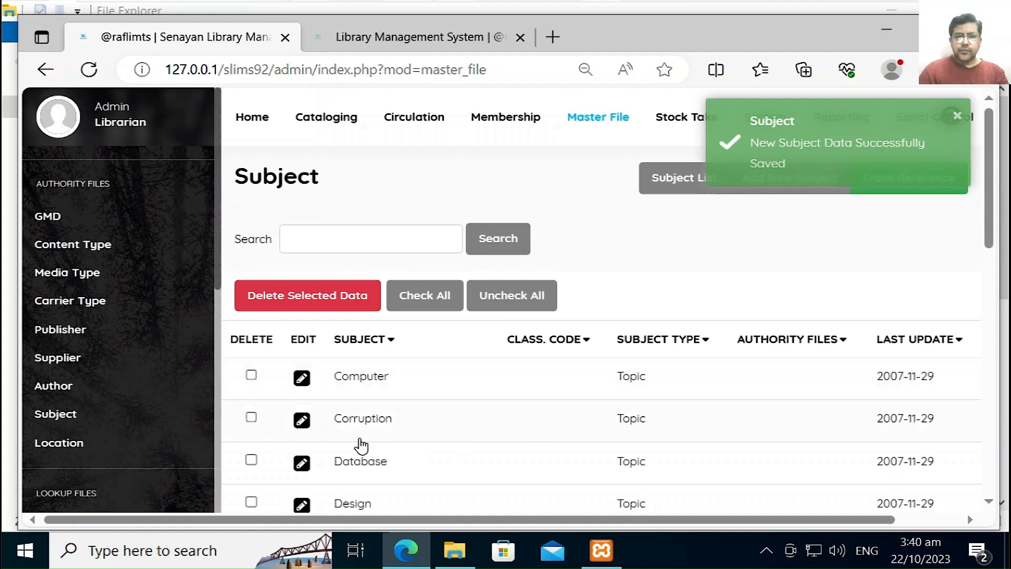
left_click(302, 389)
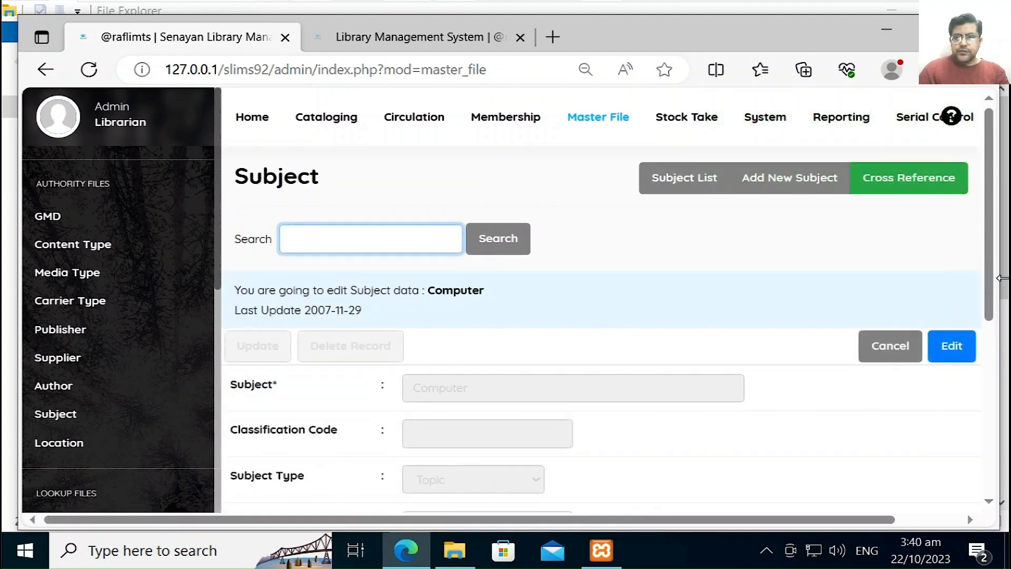
left_click_drag(988, 282, 986, 309)
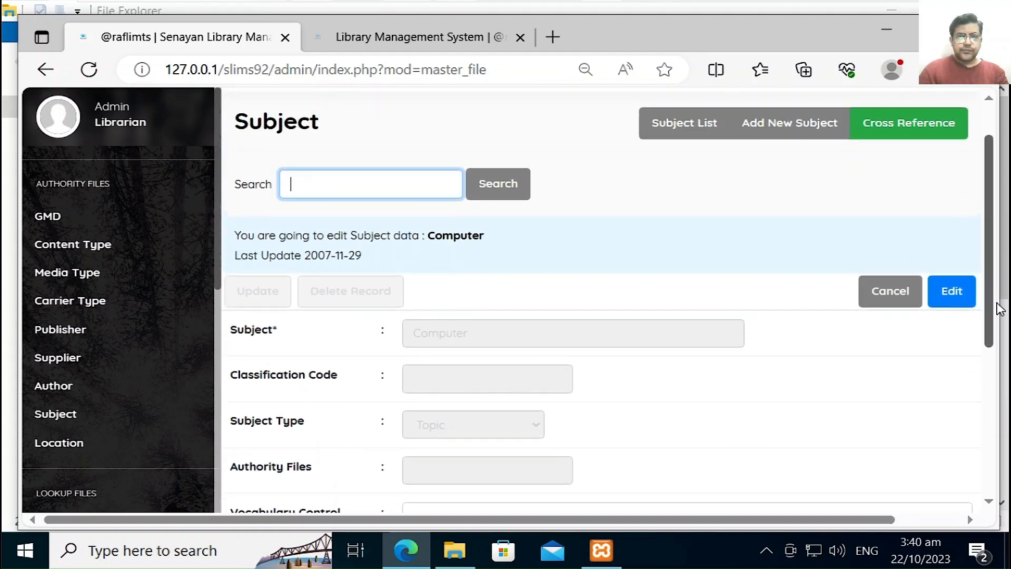
left_click(916, 294)
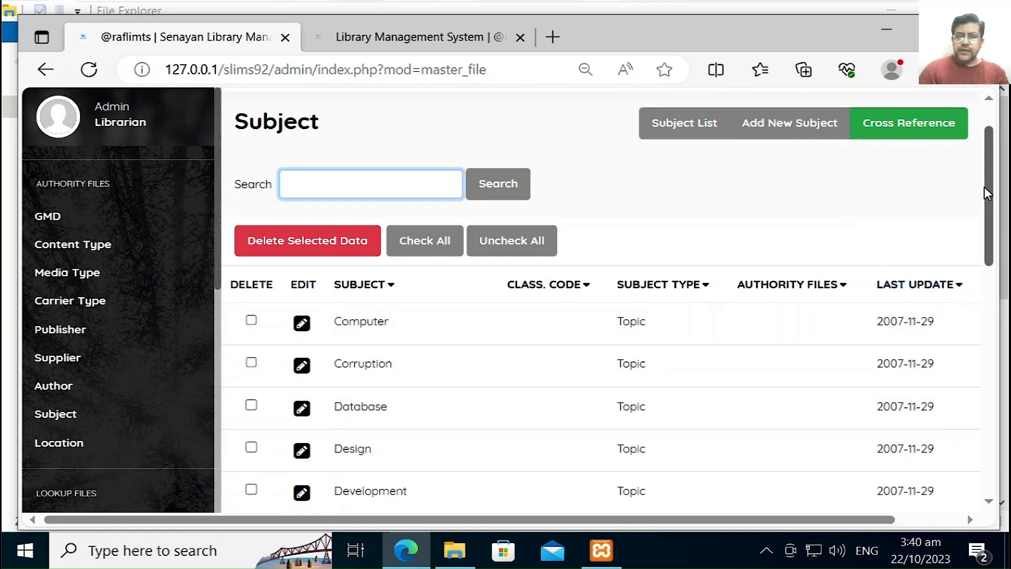
left_click_drag(984, 186, 983, 264)
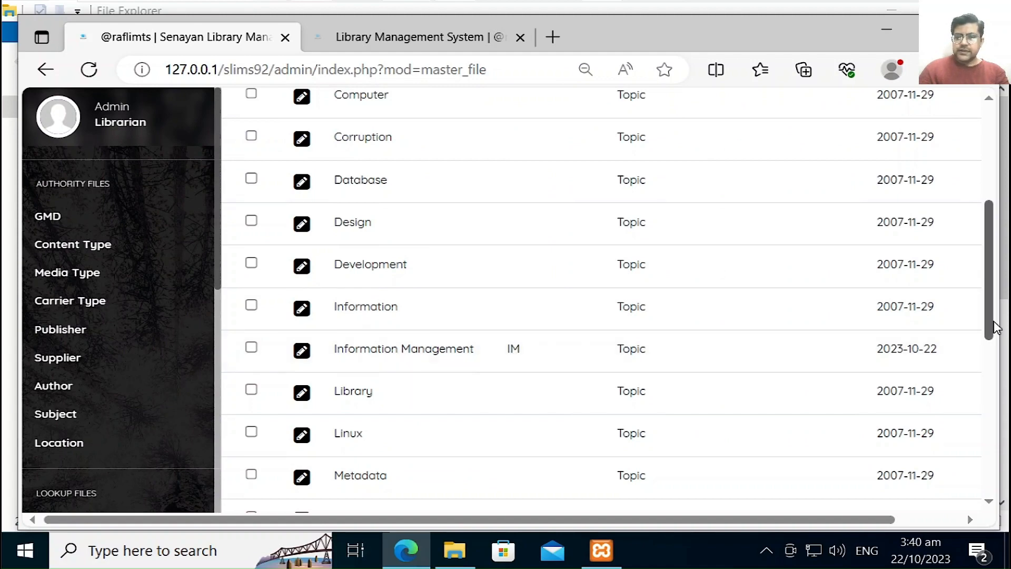
left_click_drag(995, 326, 998, 306)
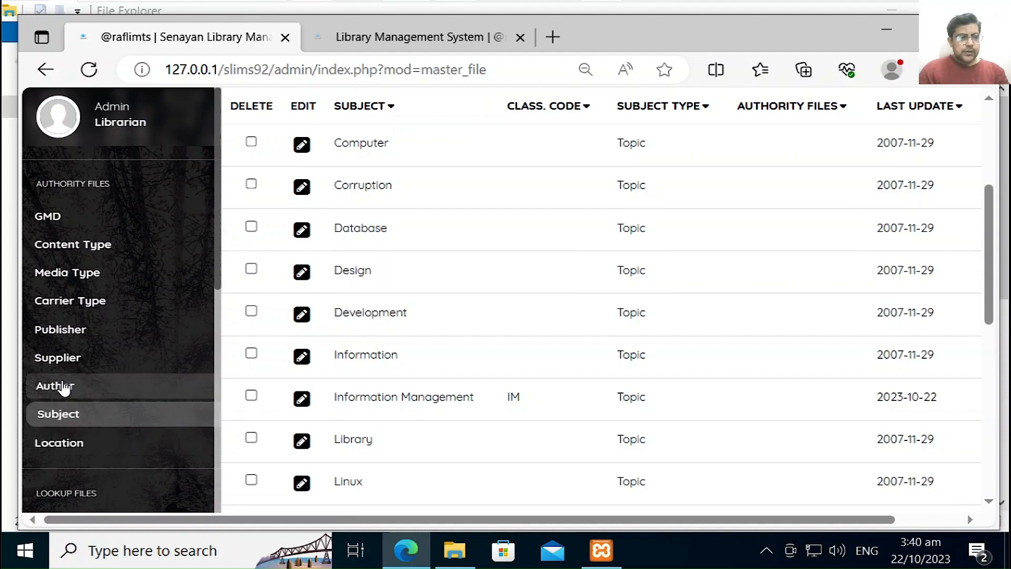
Step: Switch to Publisher records and search for 'book', finding no match
left_click(63, 332)
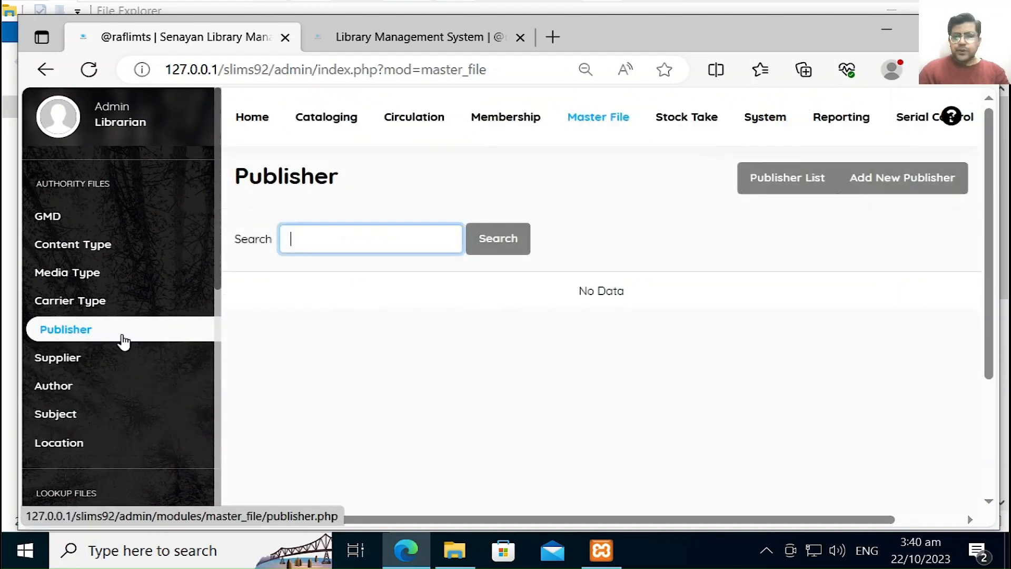
left_click(900, 194)
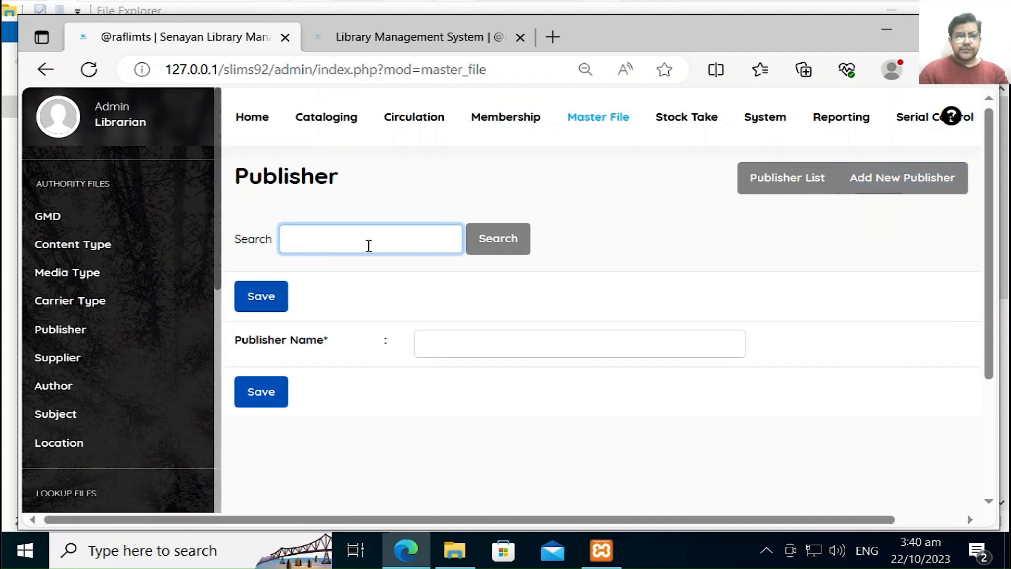
left_click(369, 243)
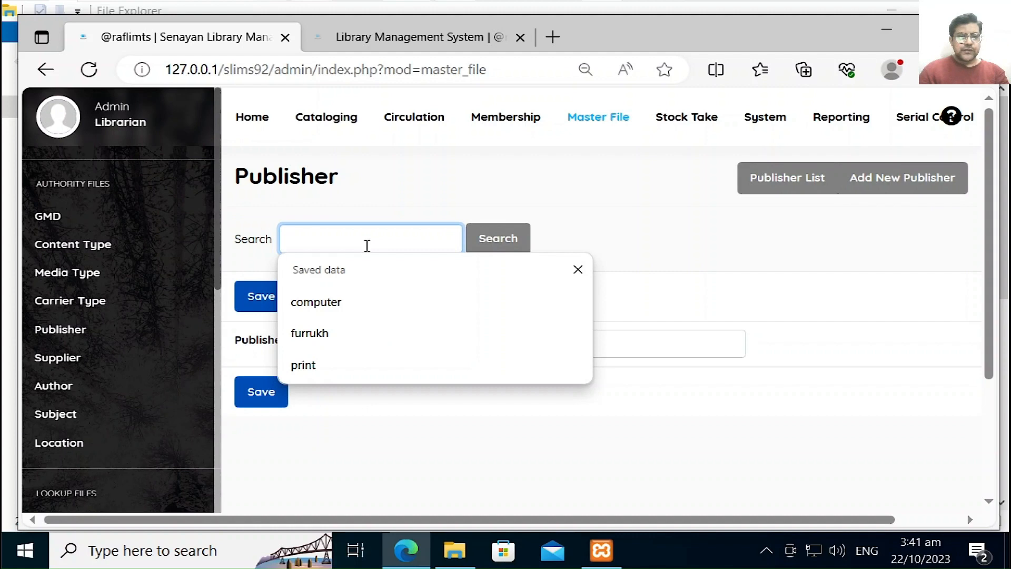
type("p")
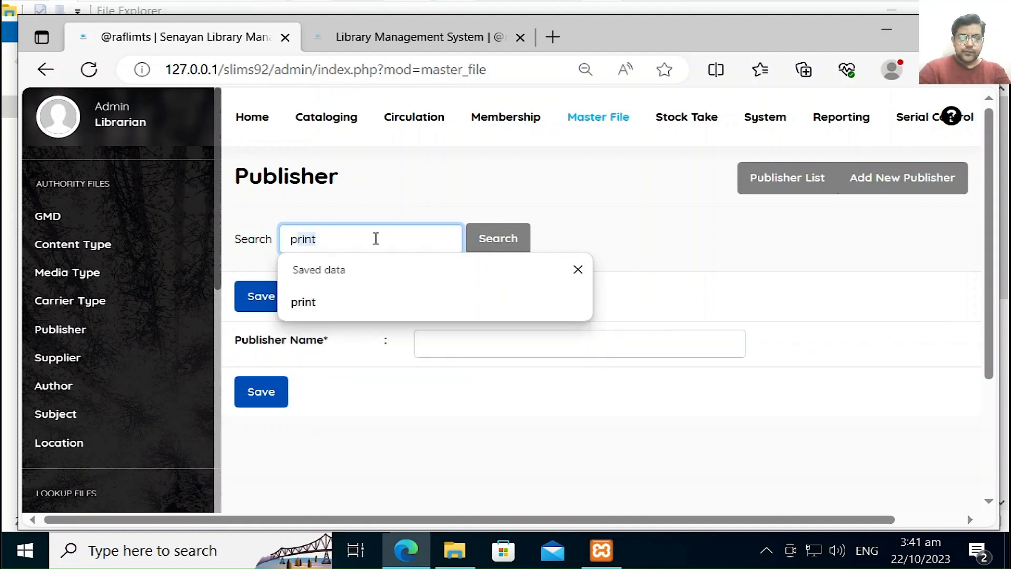
key("BackSpace")
key("BackSpace")
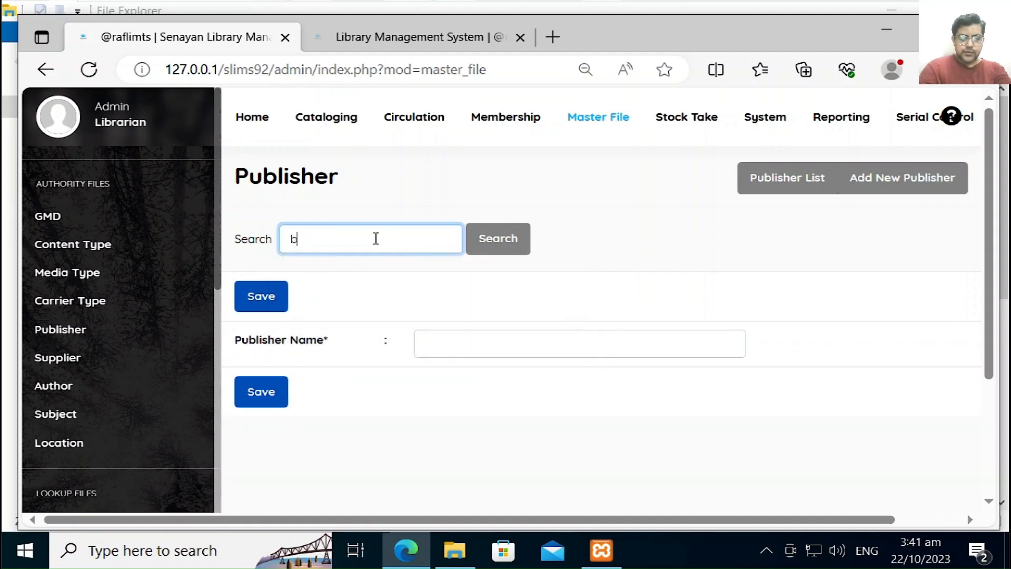
key("Return")
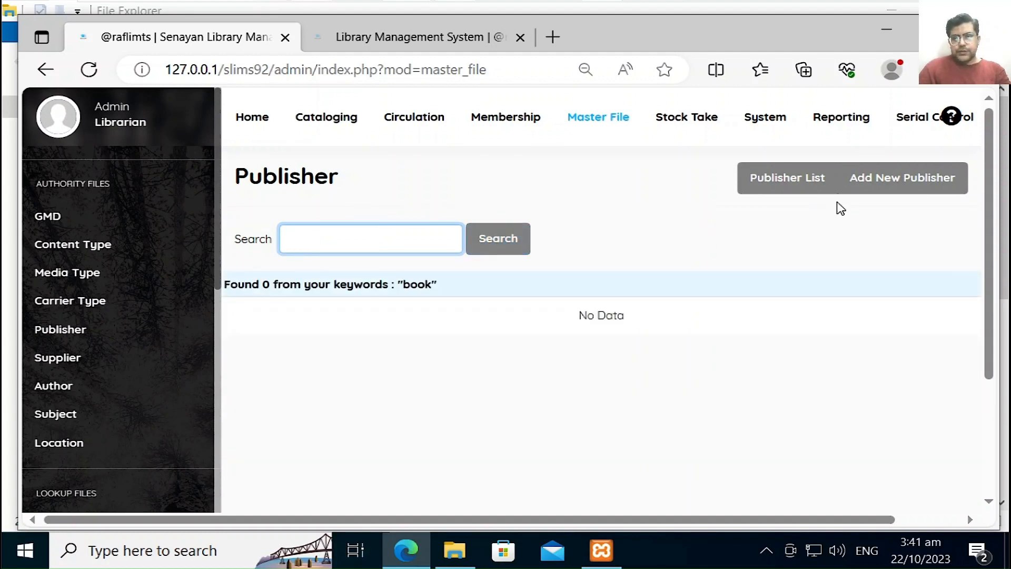
Step: Open a new-publisher form with focus in the Publisher Name field
left_click(909, 191)
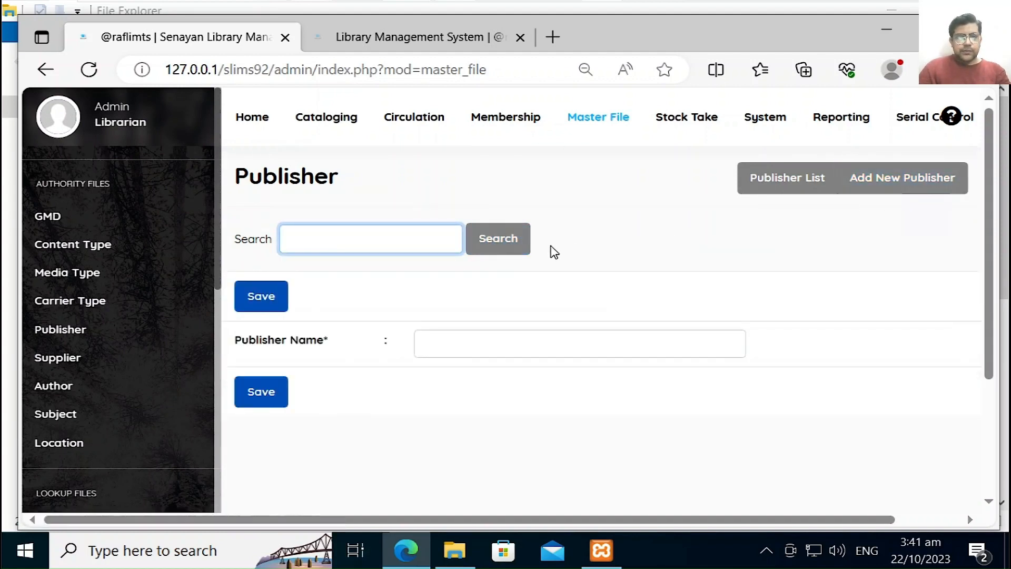
left_click(363, 243)
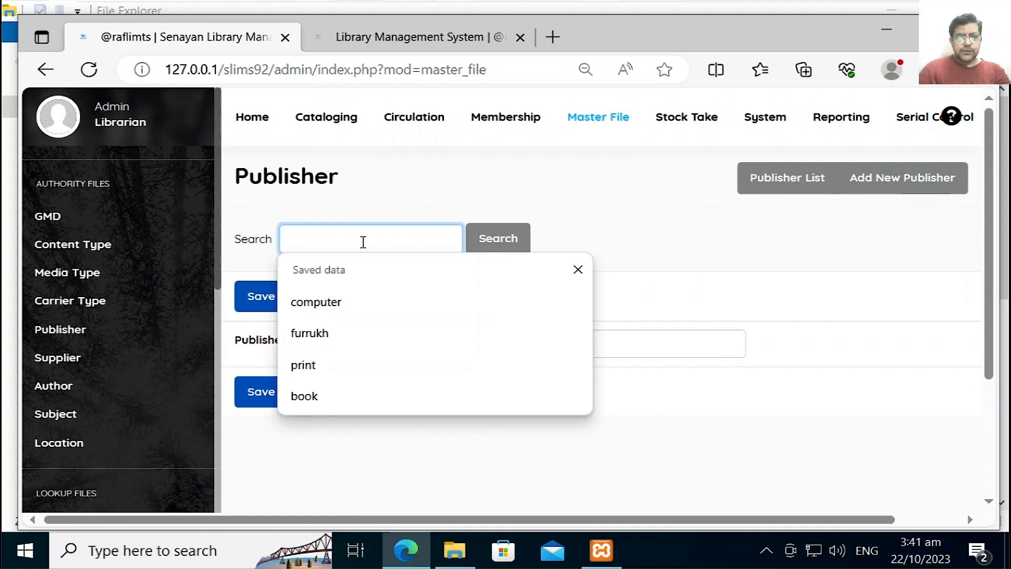
key("Tab")
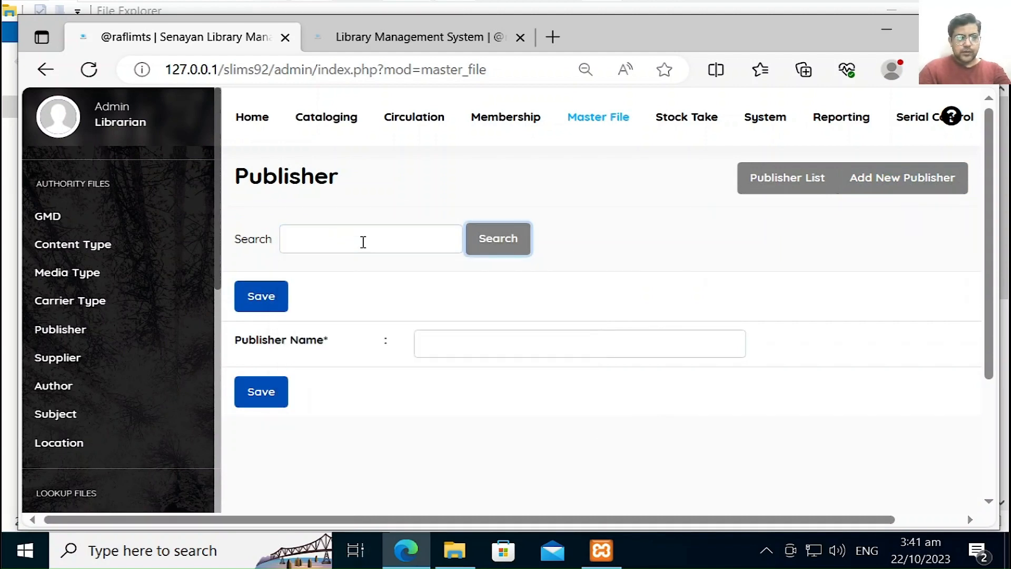
left_click(421, 343)
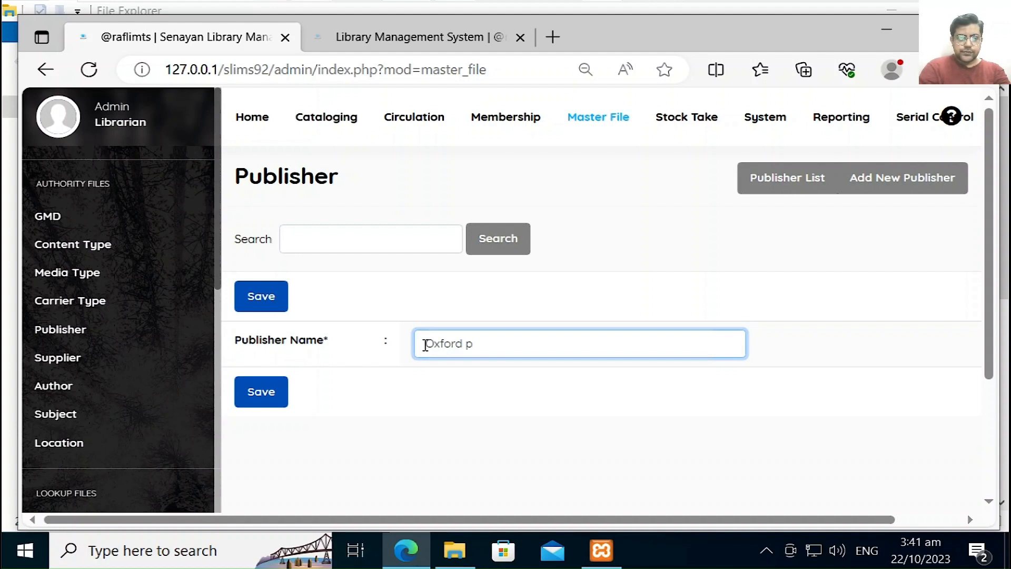
Step: Save Oxford as a publisher, then add a second publisher named Paramounts
type("Oxford")
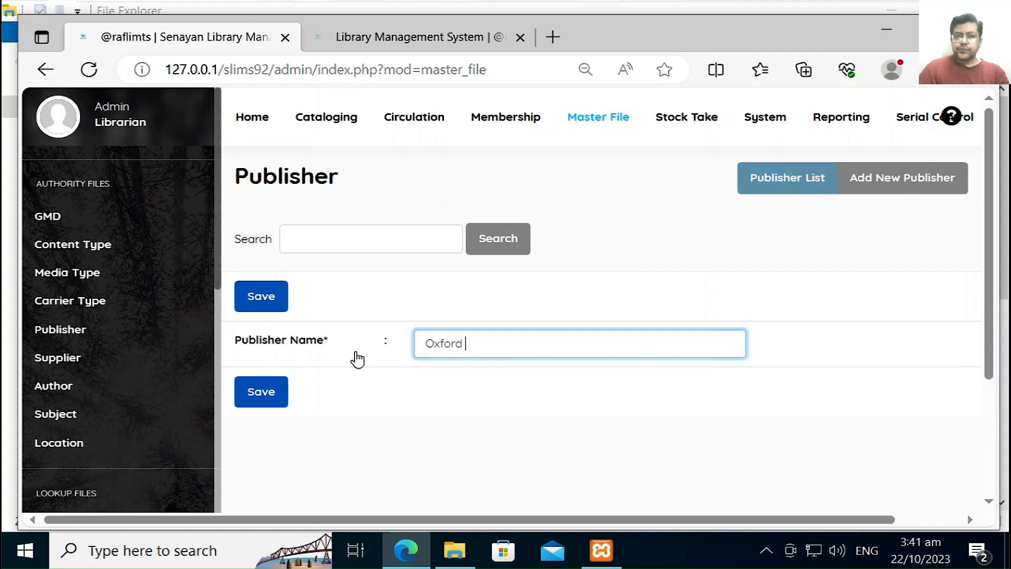
left_click(244, 405)
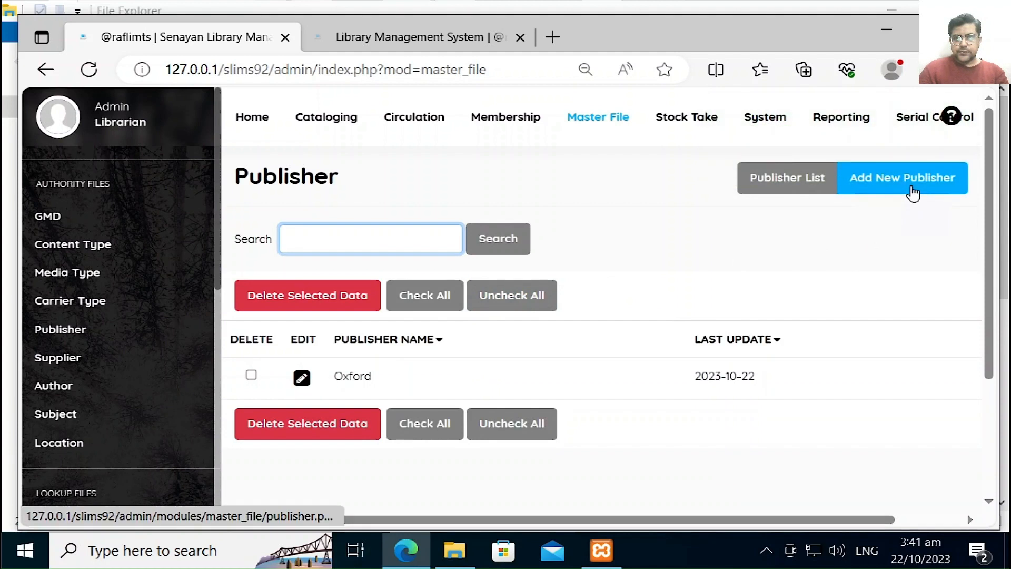
left_click(912, 193)
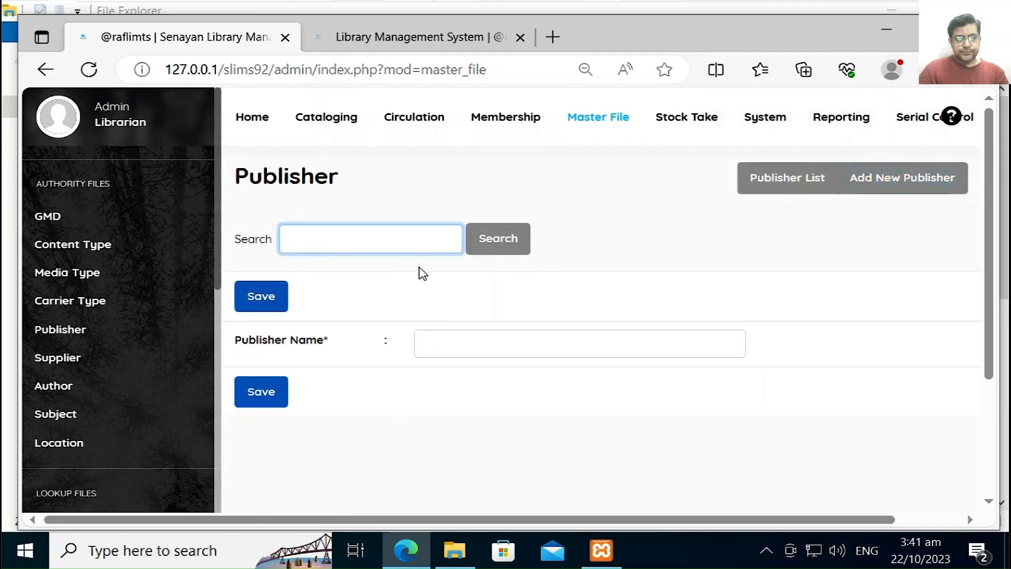
left_click(469, 342)
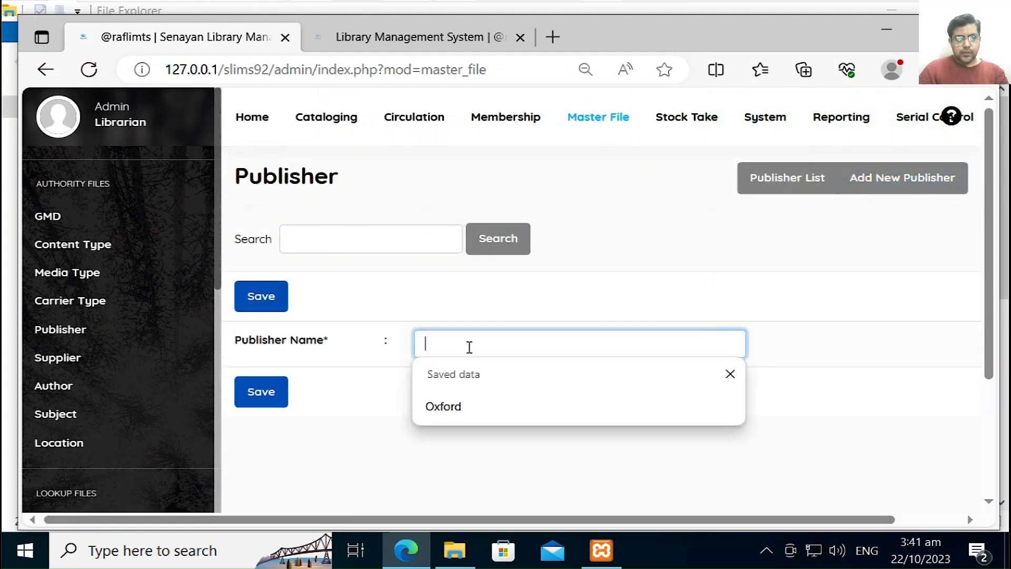
type("Pd")
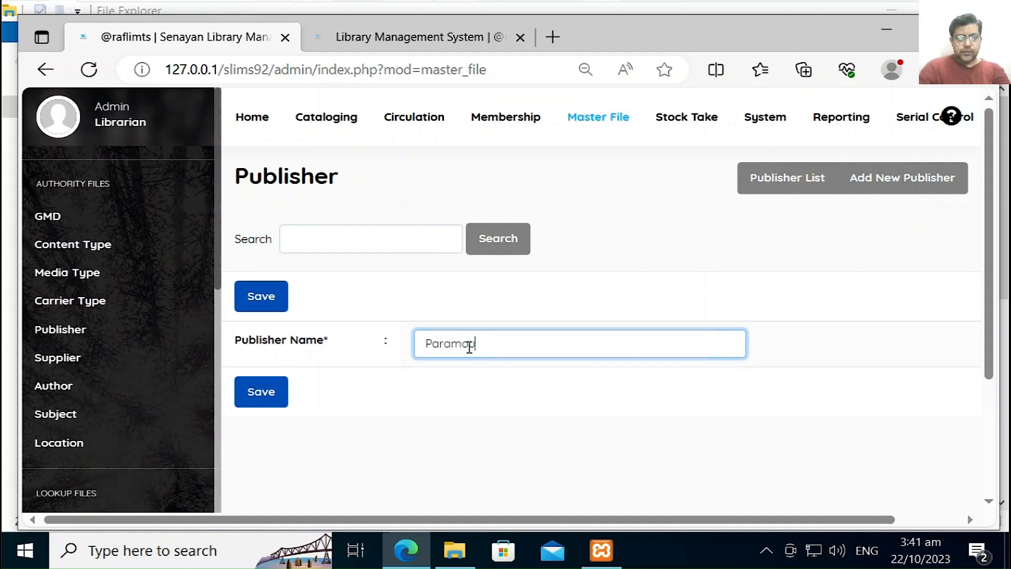
type("ramounts")
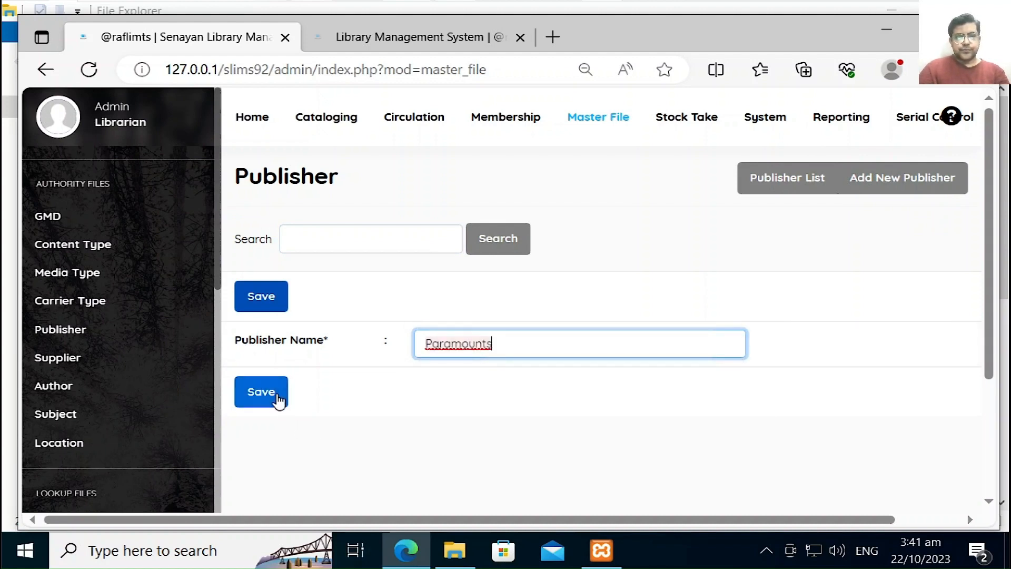
left_click(277, 400)
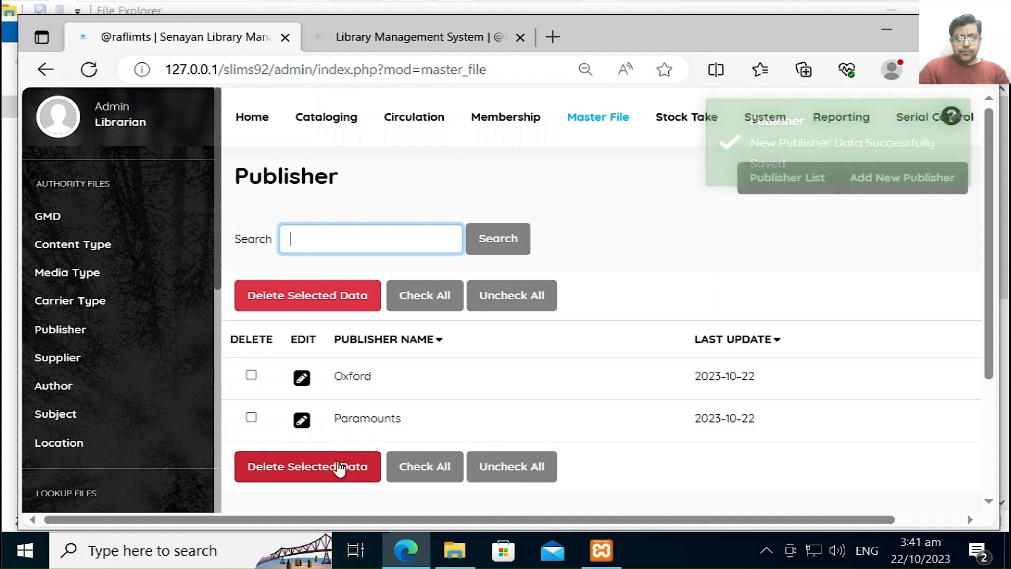
Step: Edit the Paramounts publisher, rename it Paramount from the spelling suggestion, and update
left_click(302, 420)
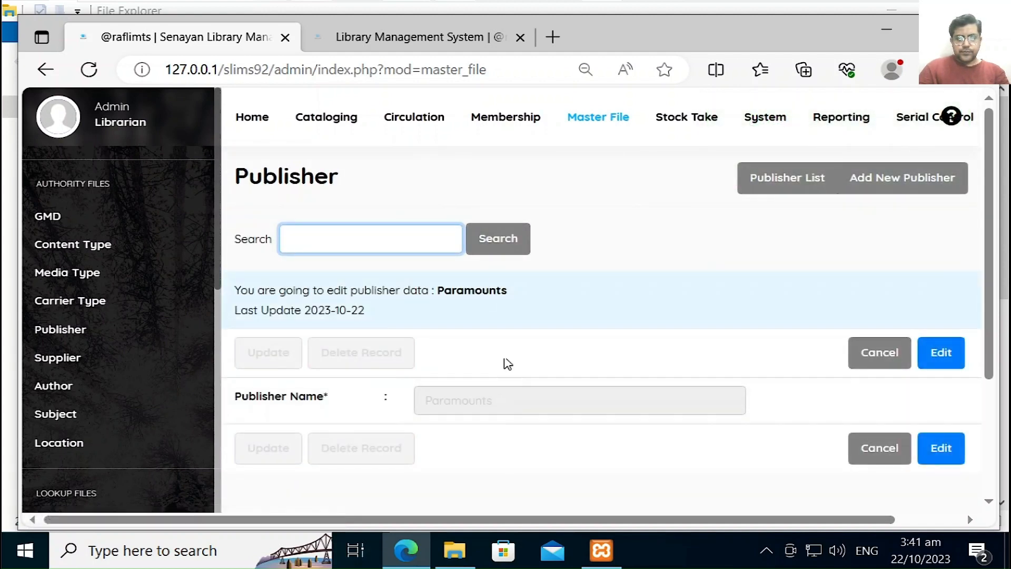
left_click(940, 353)
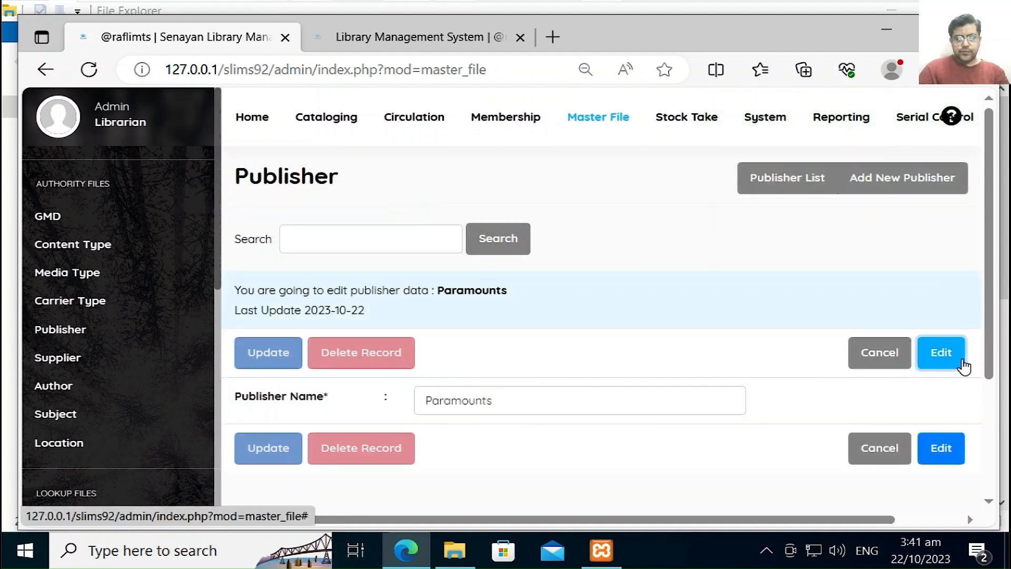
left_click(482, 410)
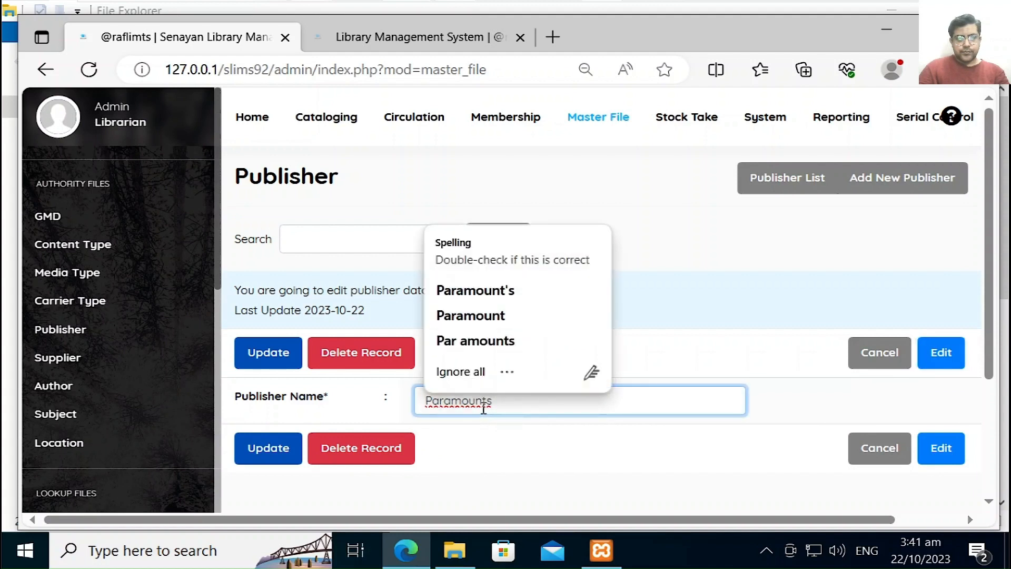
left_click(518, 318)
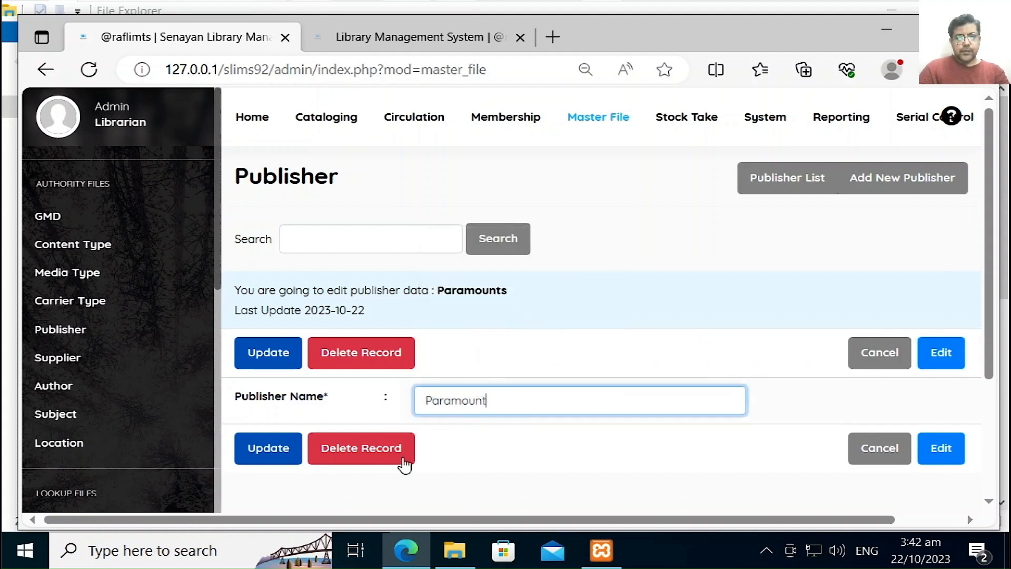
left_click(273, 445)
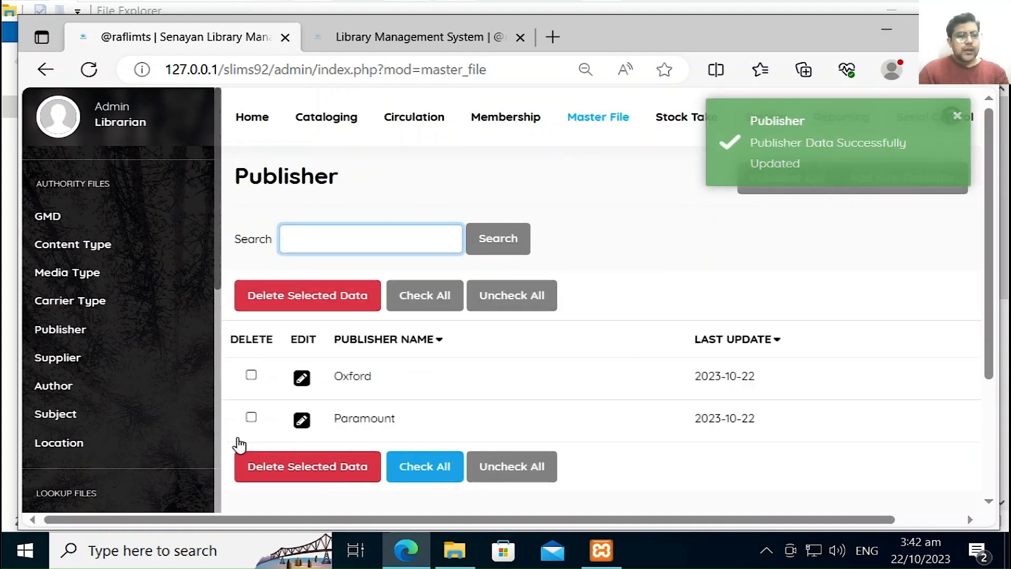
Step: Add Royal Books as a new supplier, then open the empty Author list
left_click(79, 362)
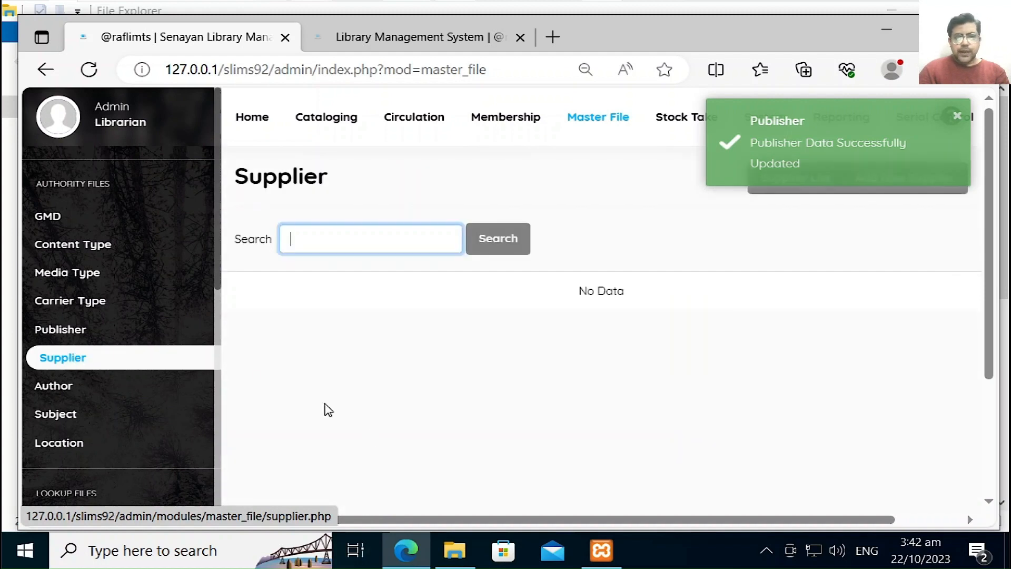
left_click(914, 180)
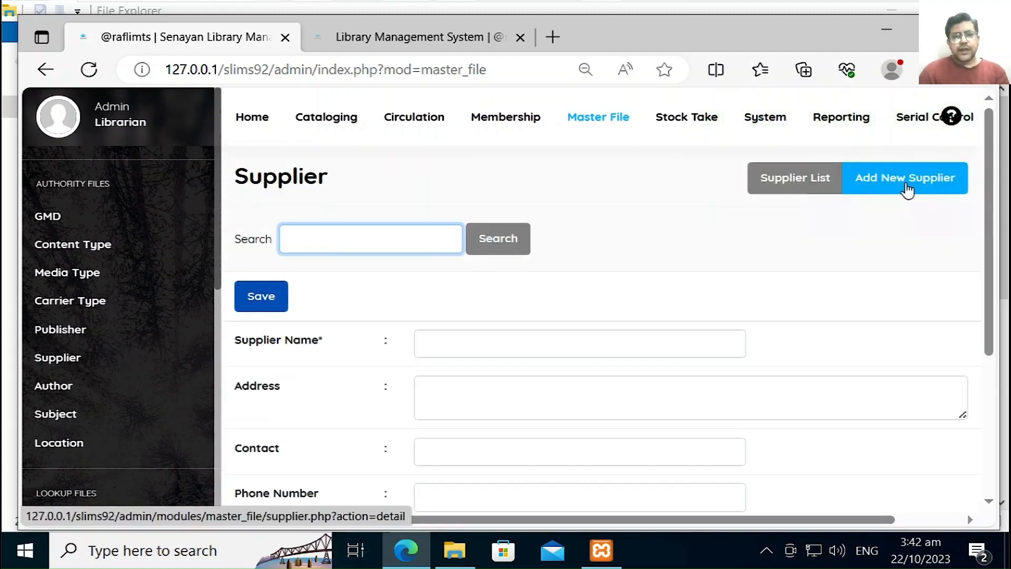
left_click_drag(990, 280, 979, 382)
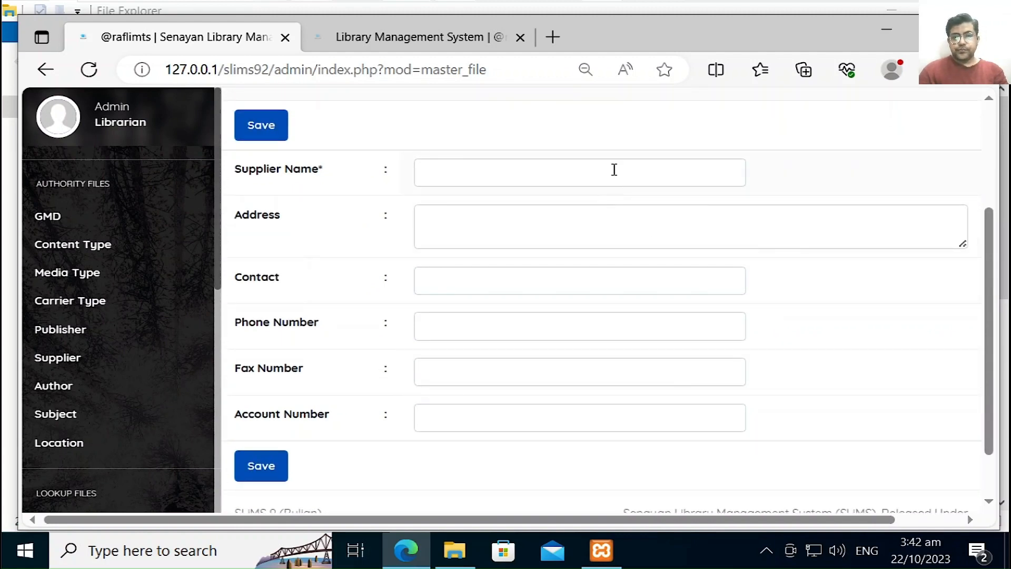
left_click(614, 169)
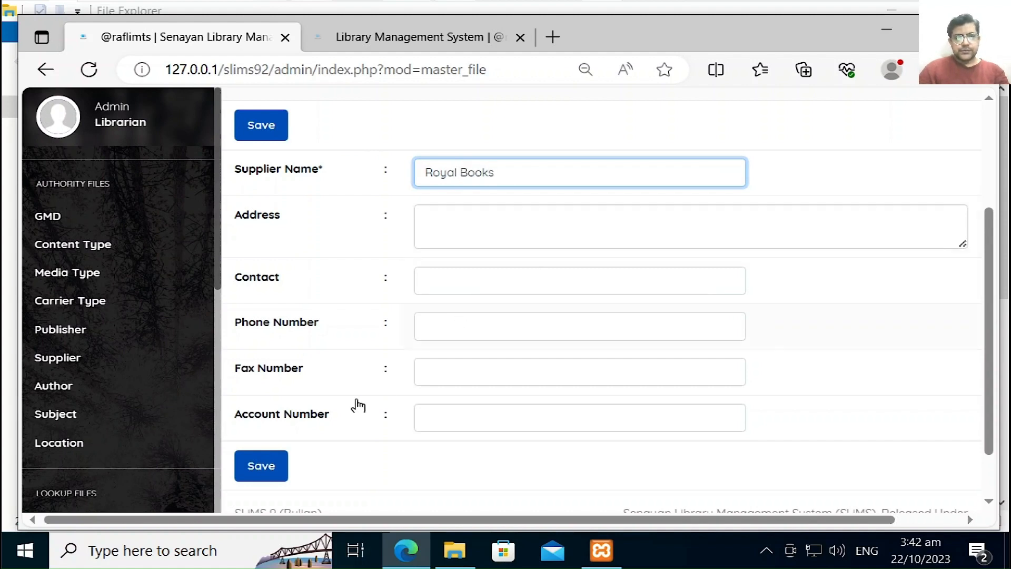
left_click(270, 473)
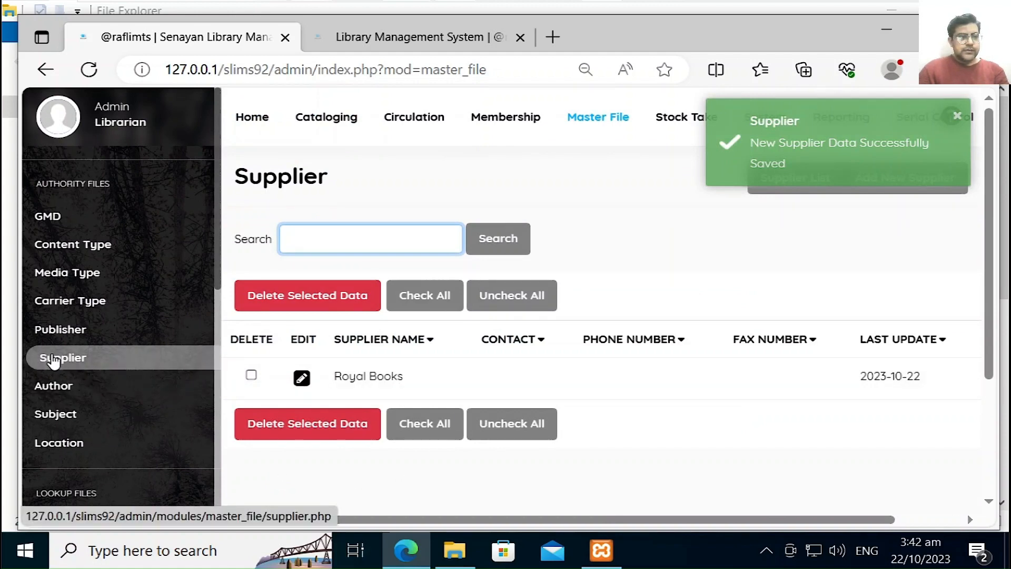
left_click(70, 394)
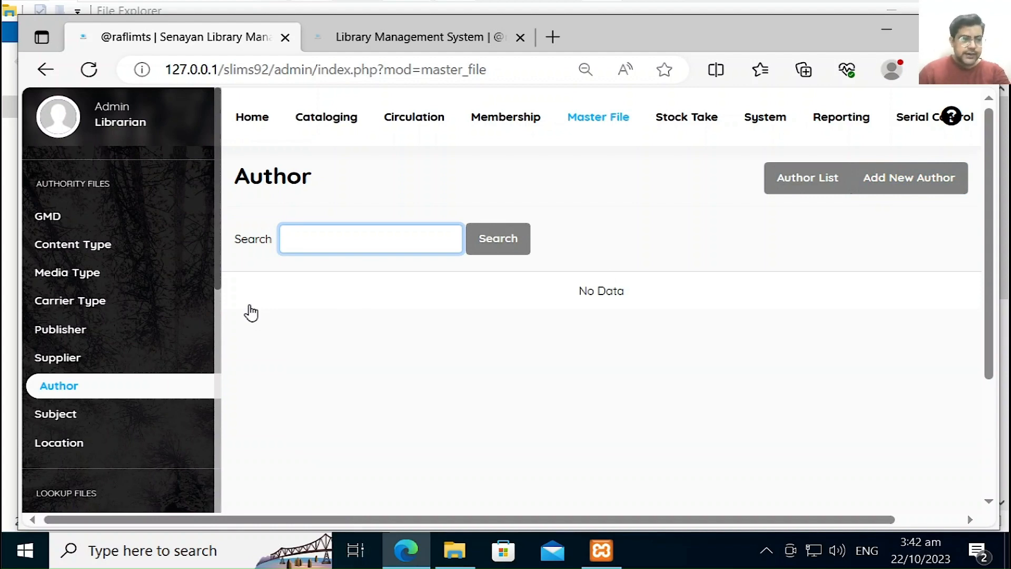
Step: Look over the Subject topics, then return to the Location list showing RL and DL Digital Library
left_click(118, 419)
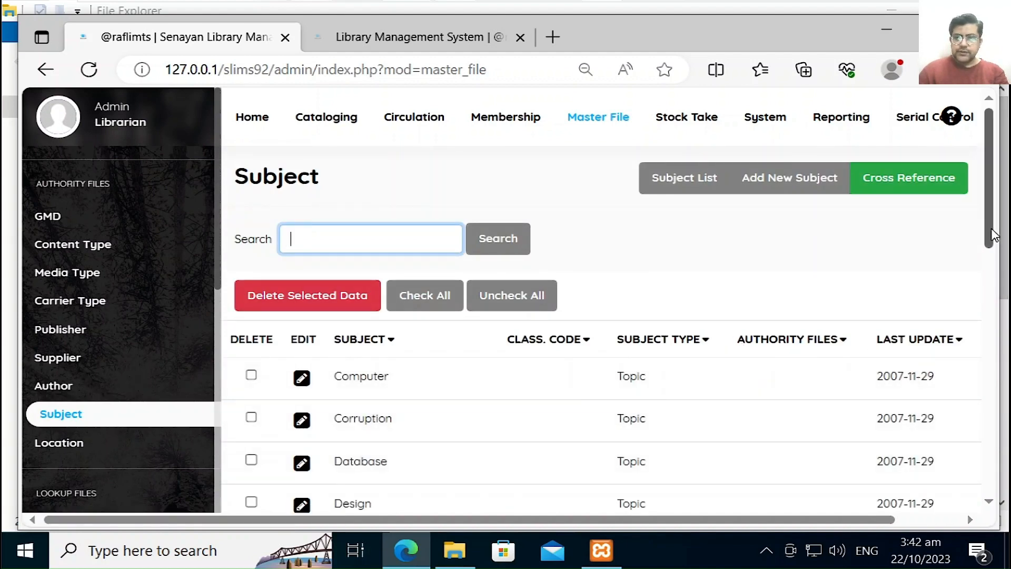
left_click(141, 449)
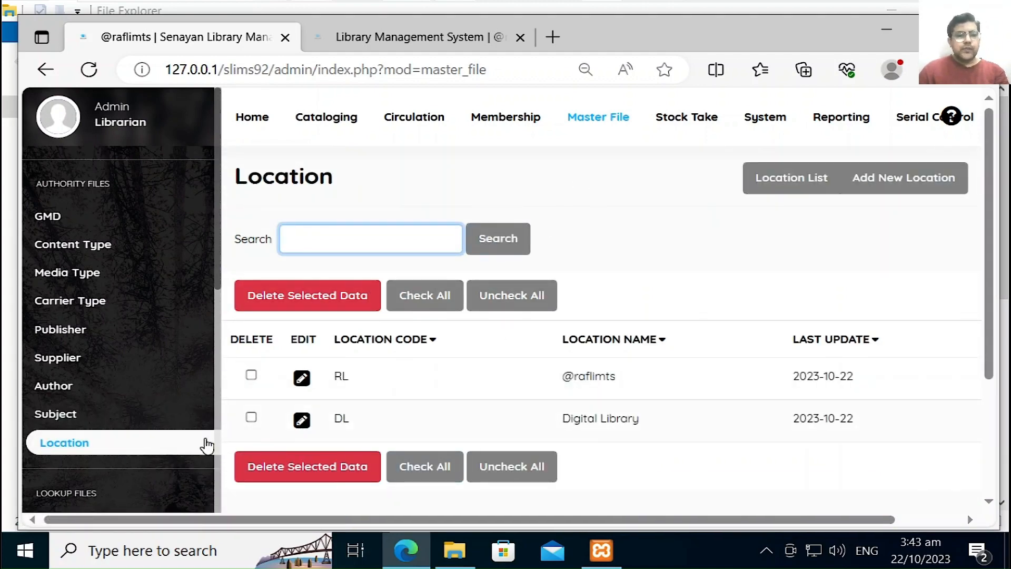
left_click(216, 464)
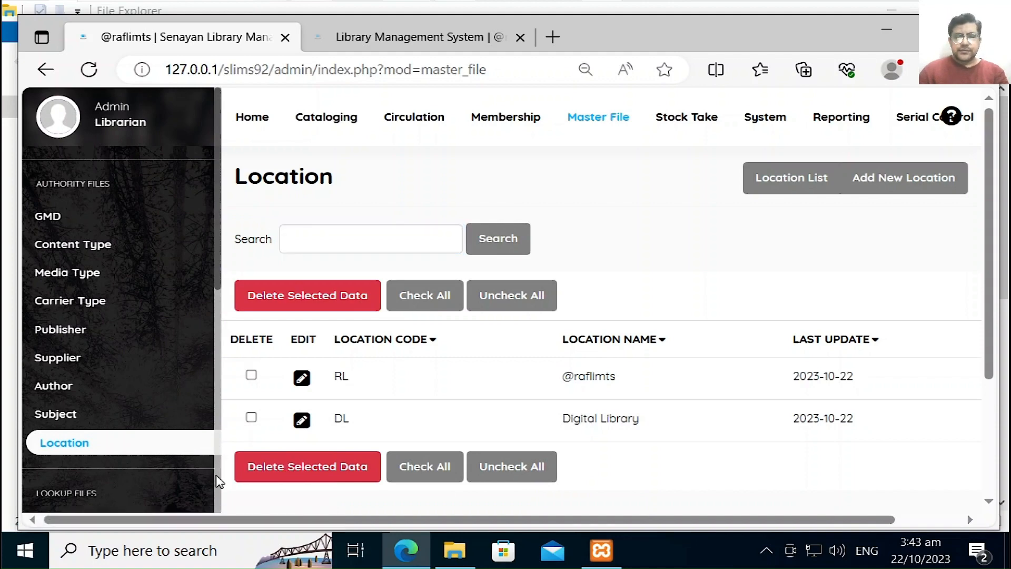
scroll(216, 475, "down", 8)
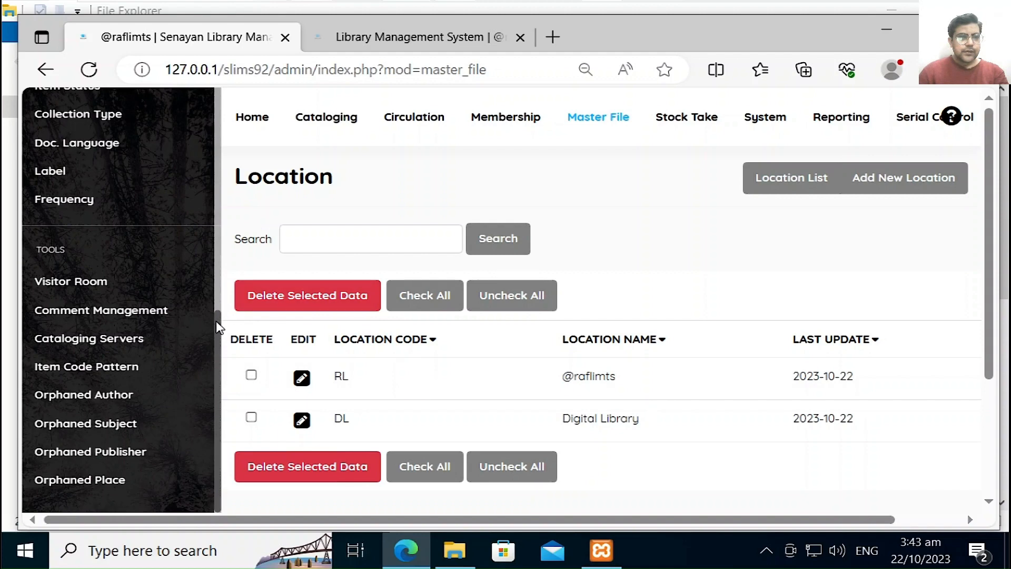
left_click_drag(217, 322, 222, 238)
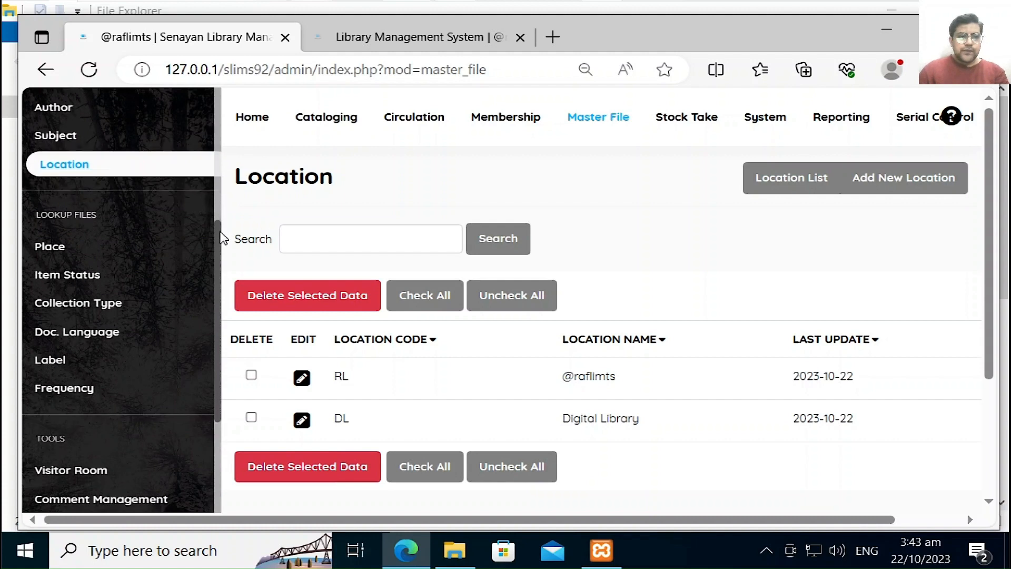
Step: Check the Place and Item Status lookups, then list the Fiction, Reference and Textbook collection types
left_click(81, 248)
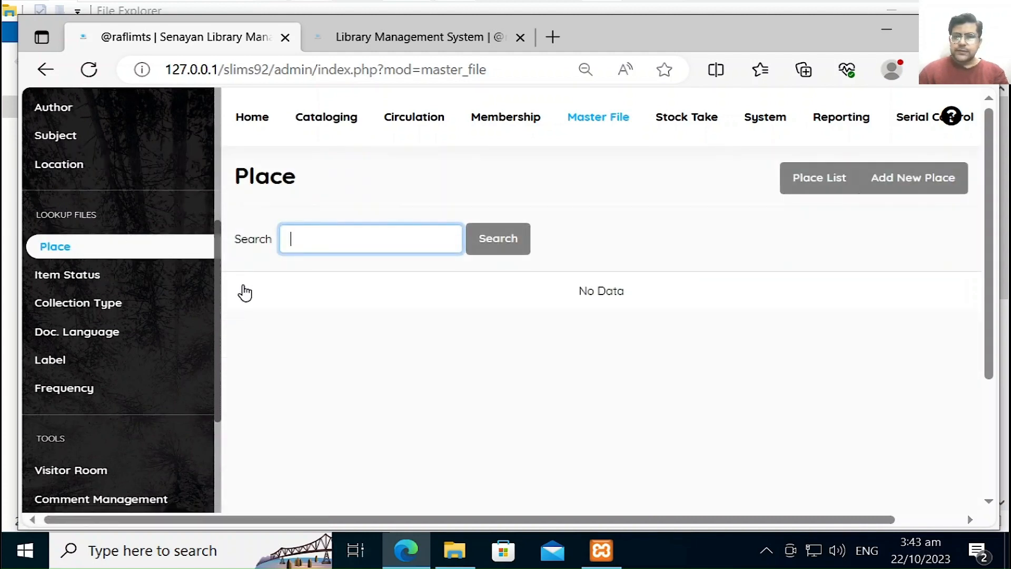
left_click(148, 280)
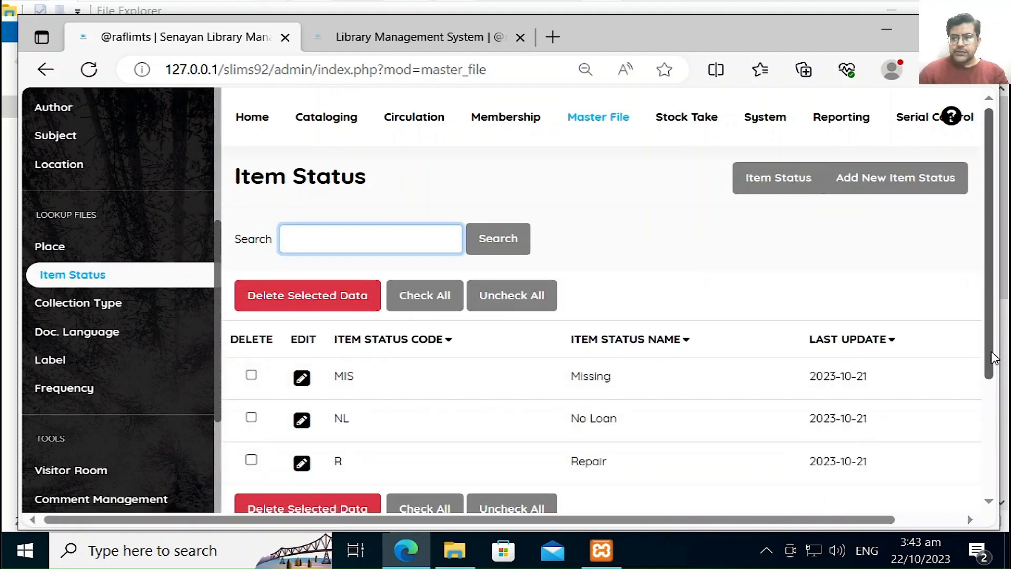
left_click_drag(993, 358, 995, 399)
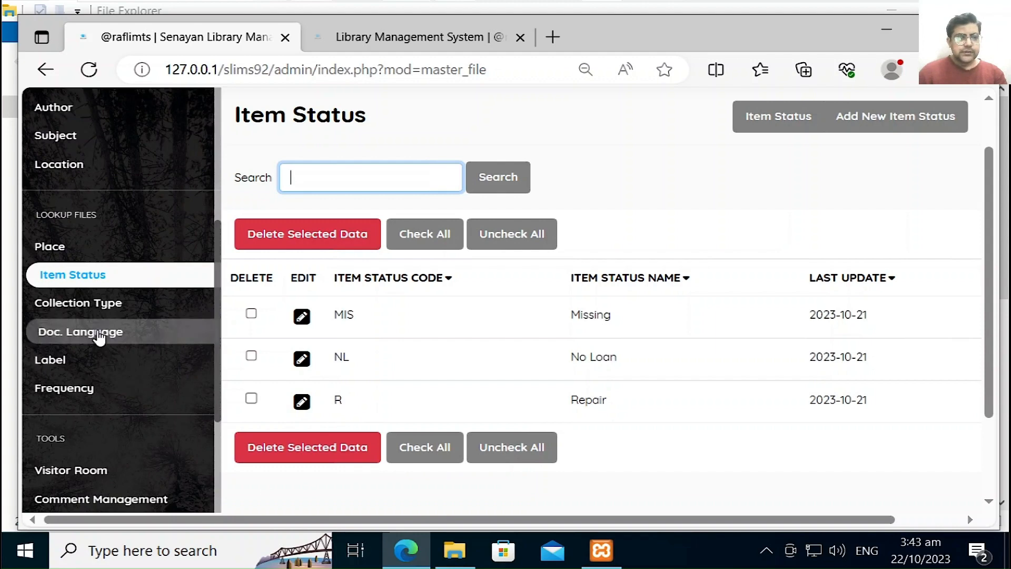
left_click(121, 307)
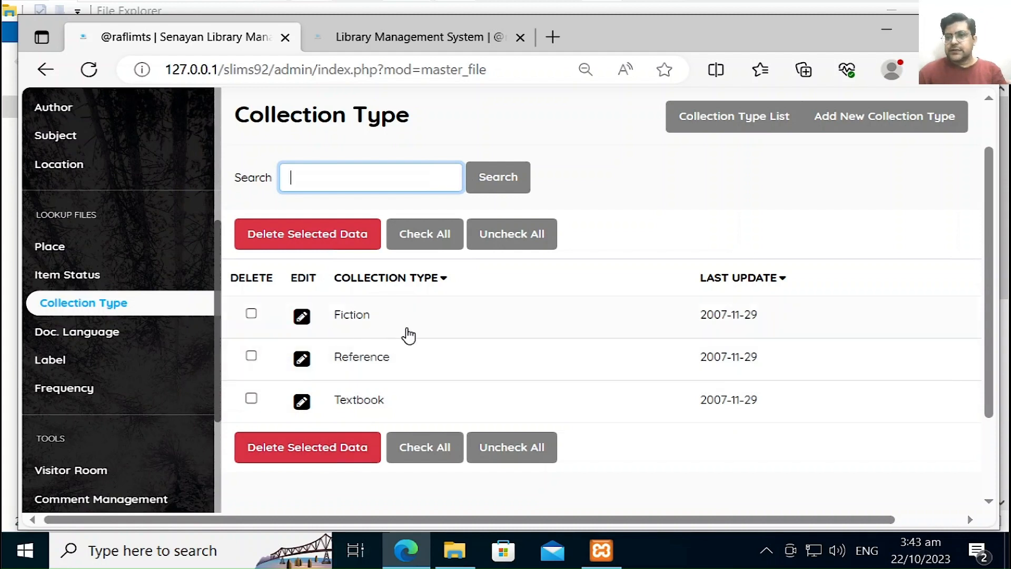
Step: Add a new collection type named Urdu Book
left_click(900, 128)
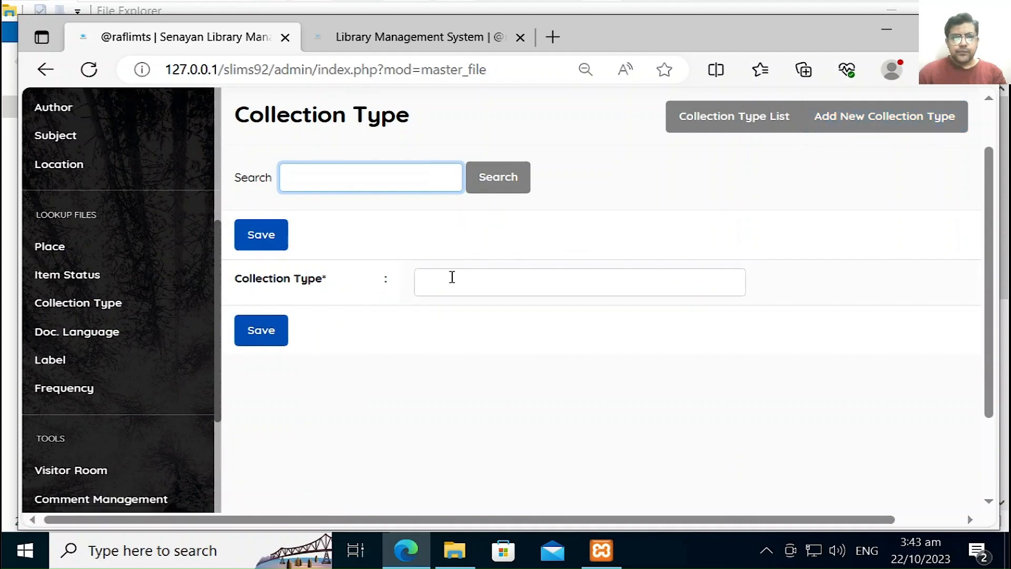
left_click(451, 277)
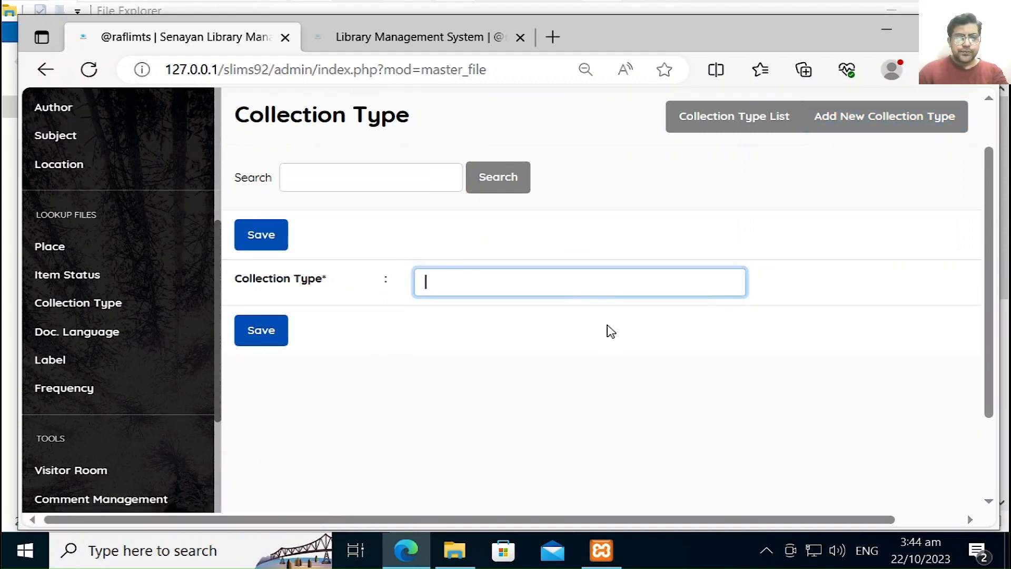
key("ctrl+u")
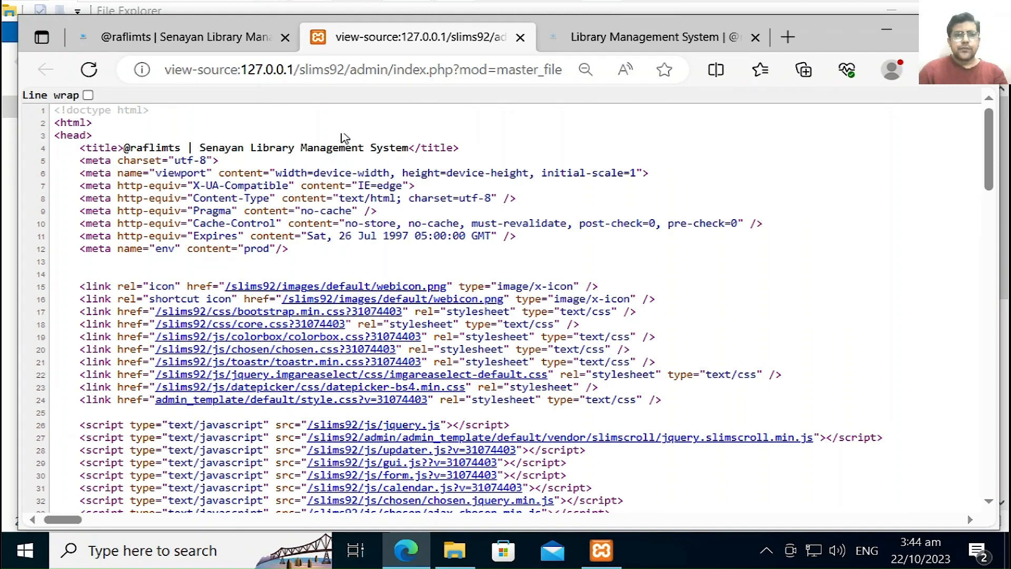
left_click(239, 46)
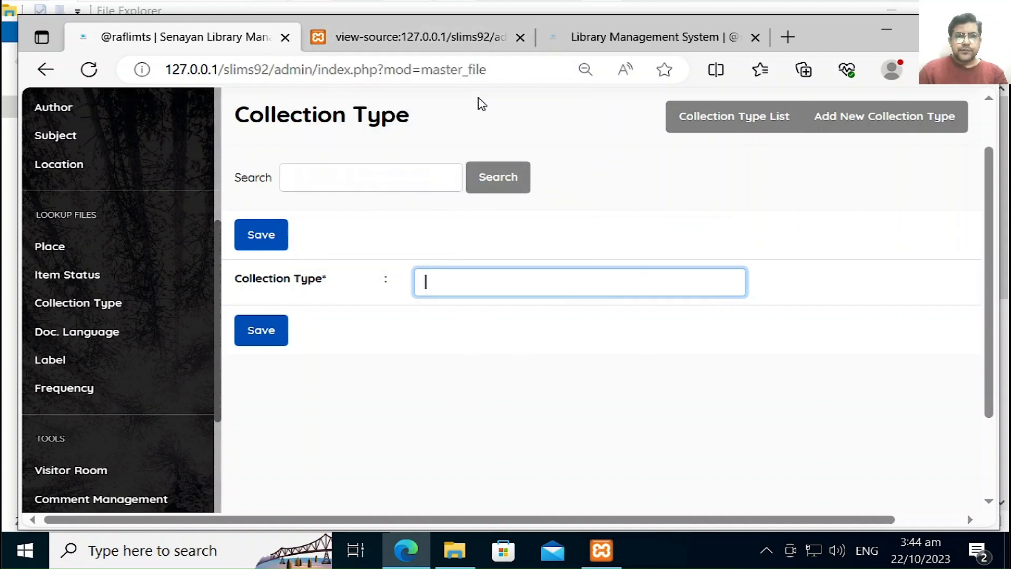
left_click(474, 44)
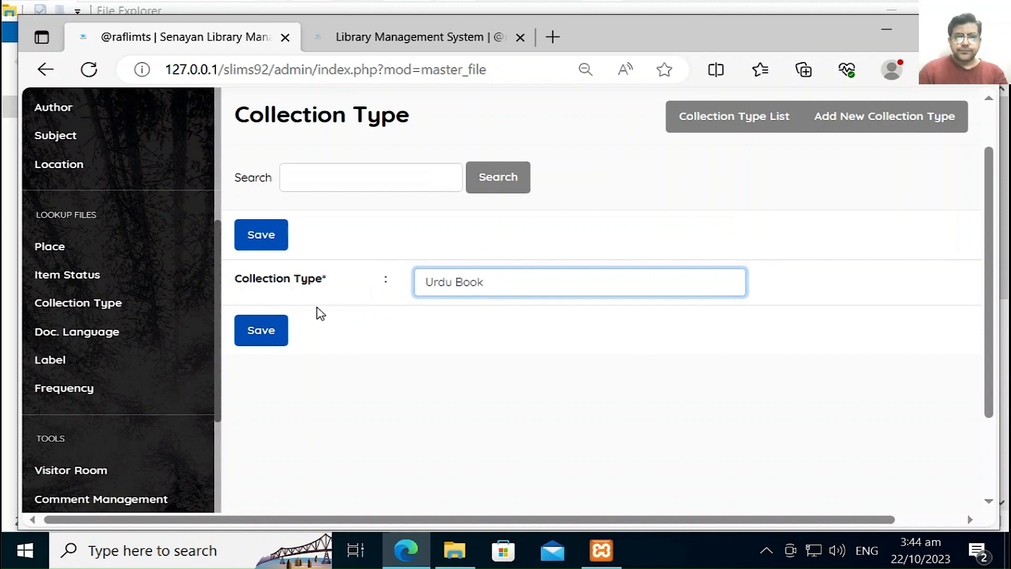
left_click(282, 331)
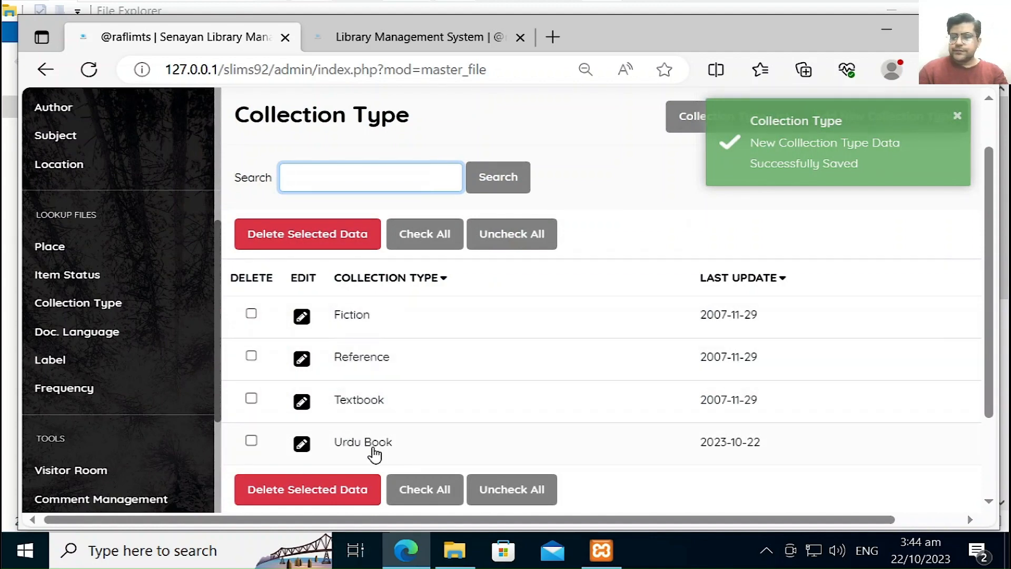
Step: Edit the Urdu Book collection type, shorten its name to Urdu, and update it
left_click(301, 443)
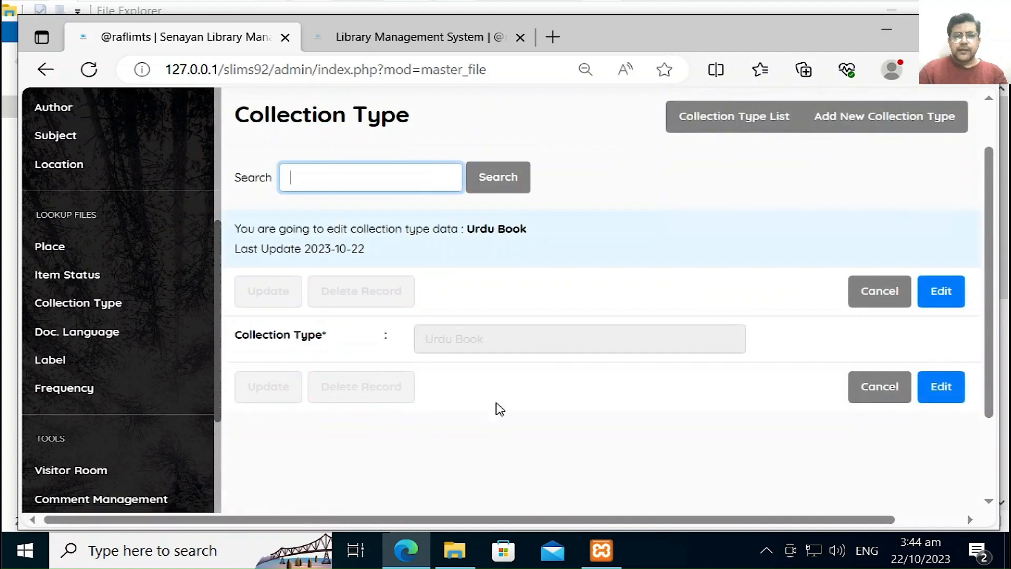
left_click(960, 295)
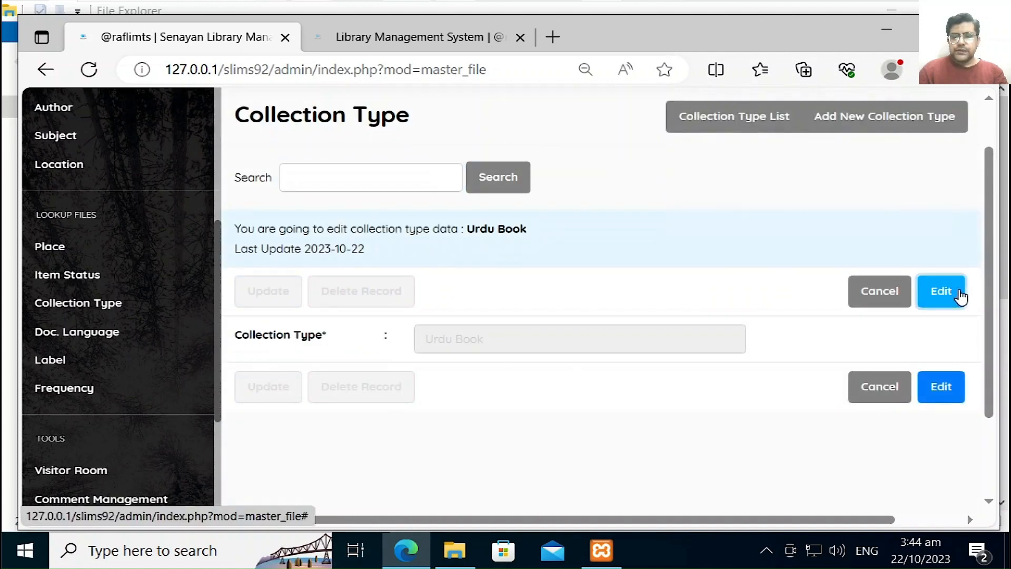
left_click(602, 349)
key("BackSpace")
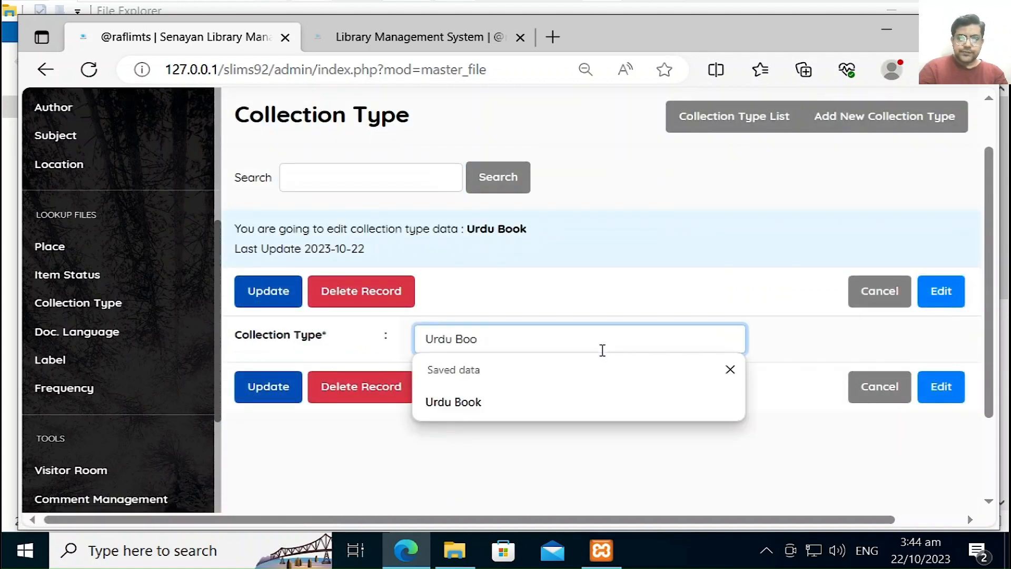
key("BackSpace")
key("BackSpace")
key("BackSpace")
key("BackSpace")
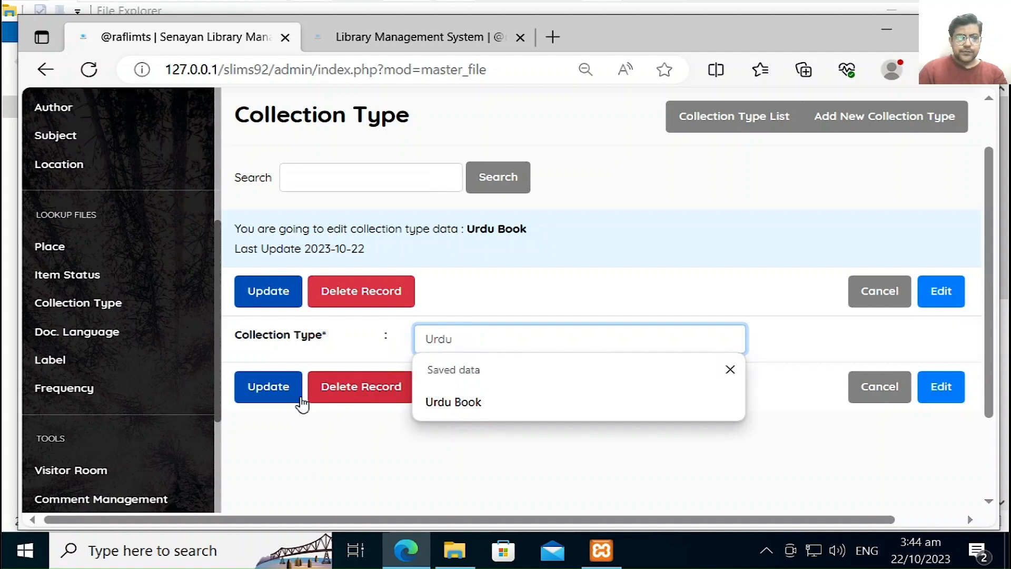
left_click(270, 390)
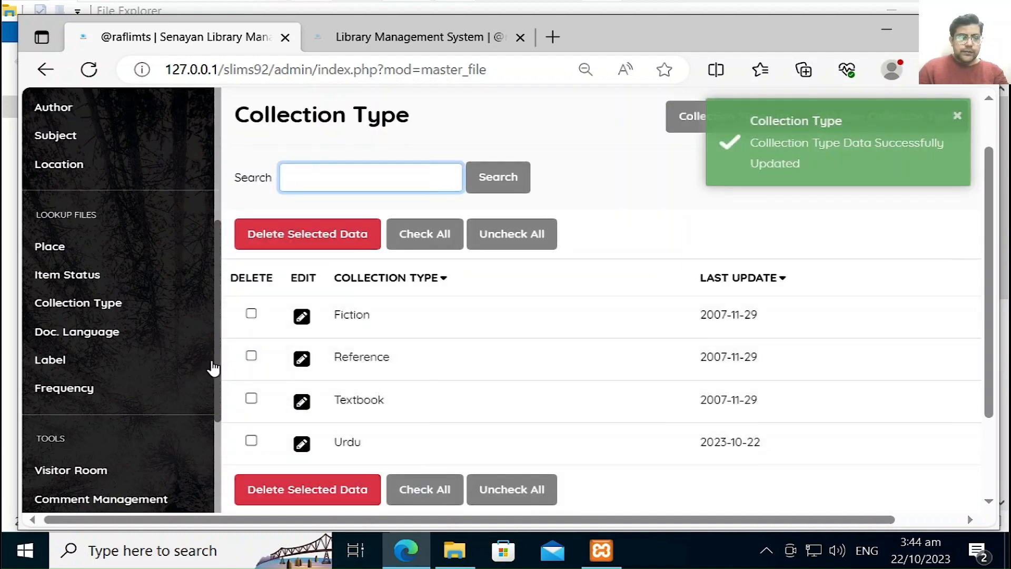
Step: Save document language Urdu with code ur beside English and Indonesia, then list the labels
left_click(110, 342)
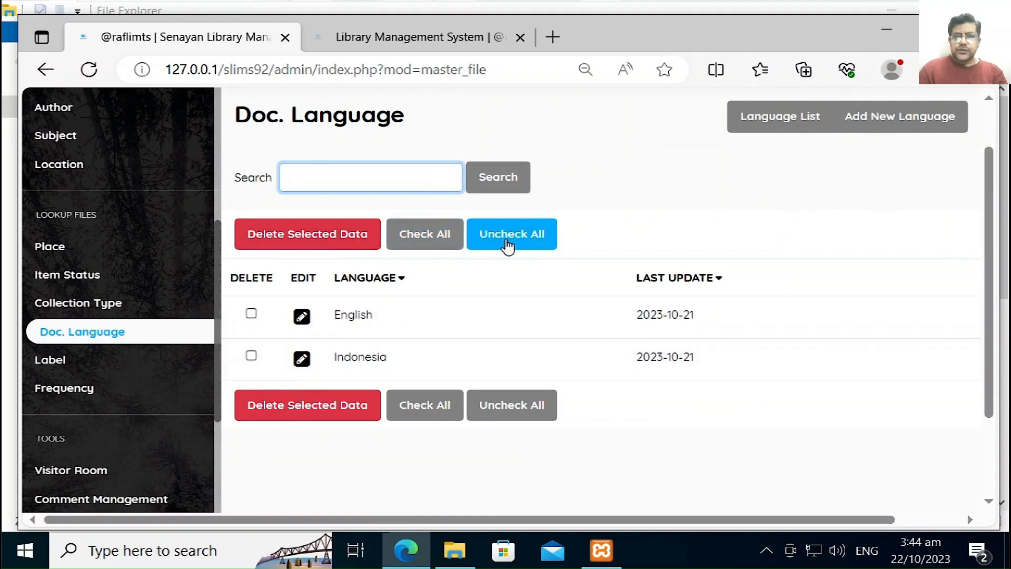
left_click(898, 123)
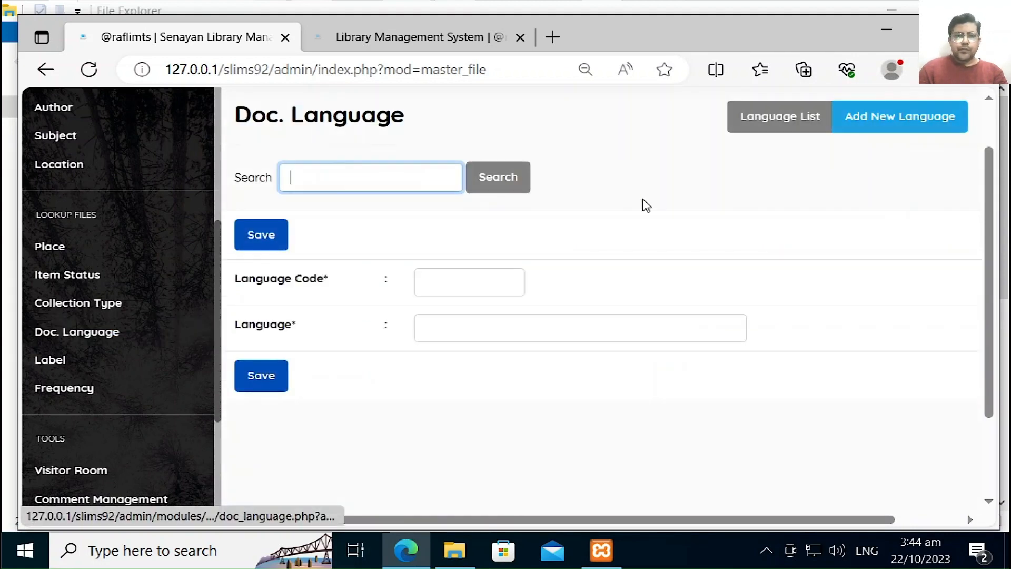
left_click(441, 282)
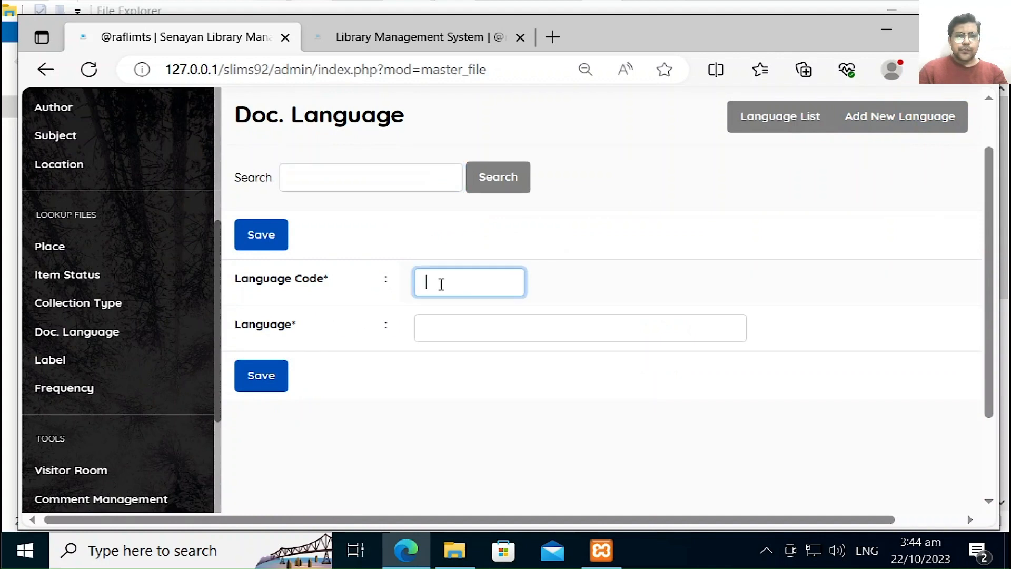
left_click(625, 332)
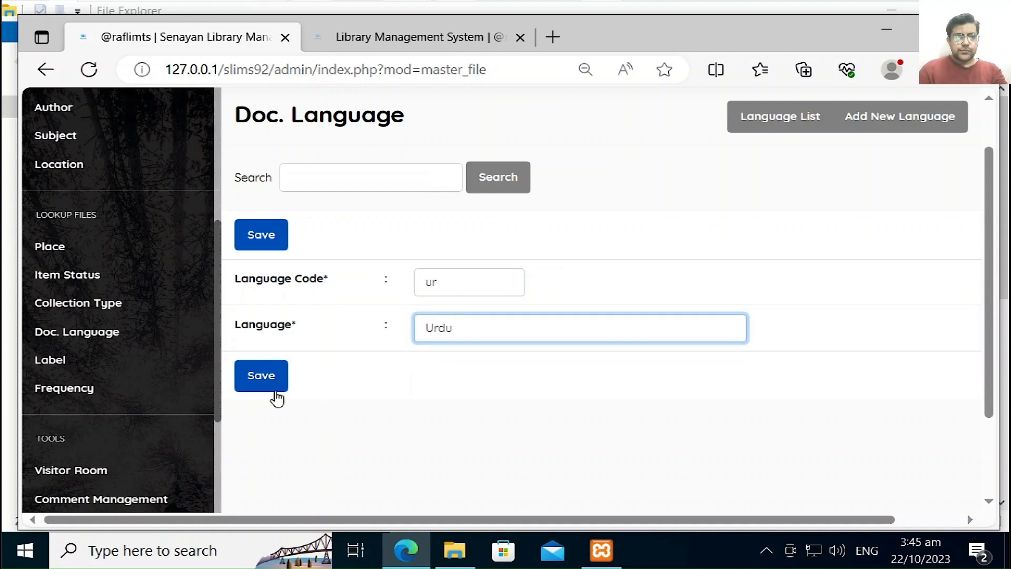
left_click(261, 383)
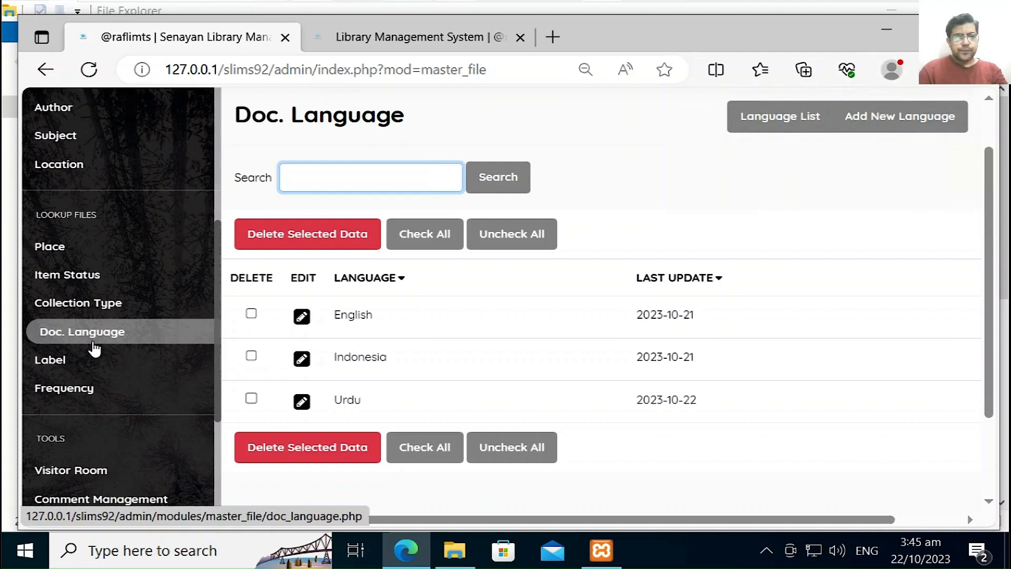
left_click(81, 363)
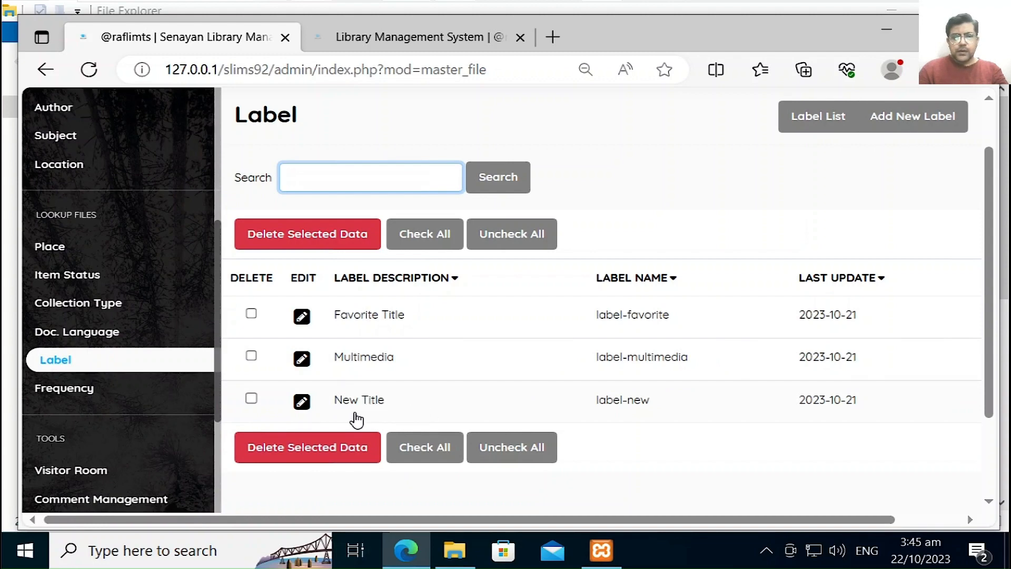
Step: Open the New Title label and select its label-new name for editing
left_click(301, 403)
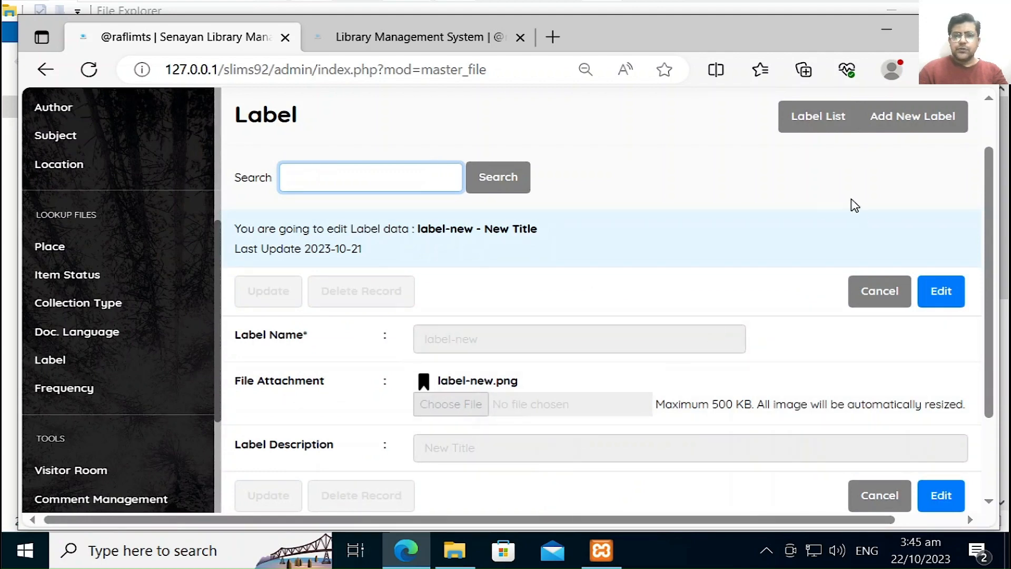
left_click(959, 302)
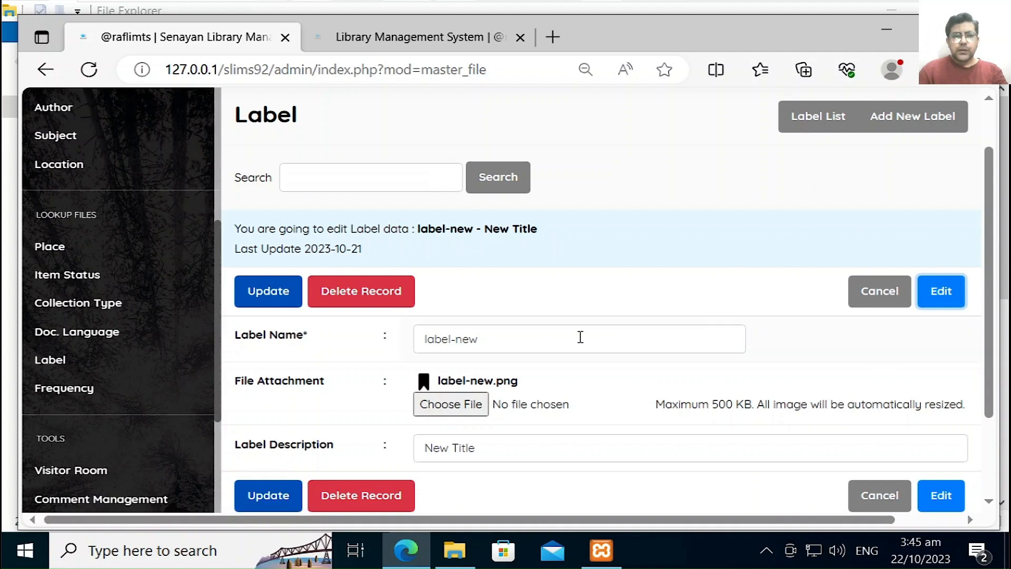
left_click_drag(568, 338, 401, 343)
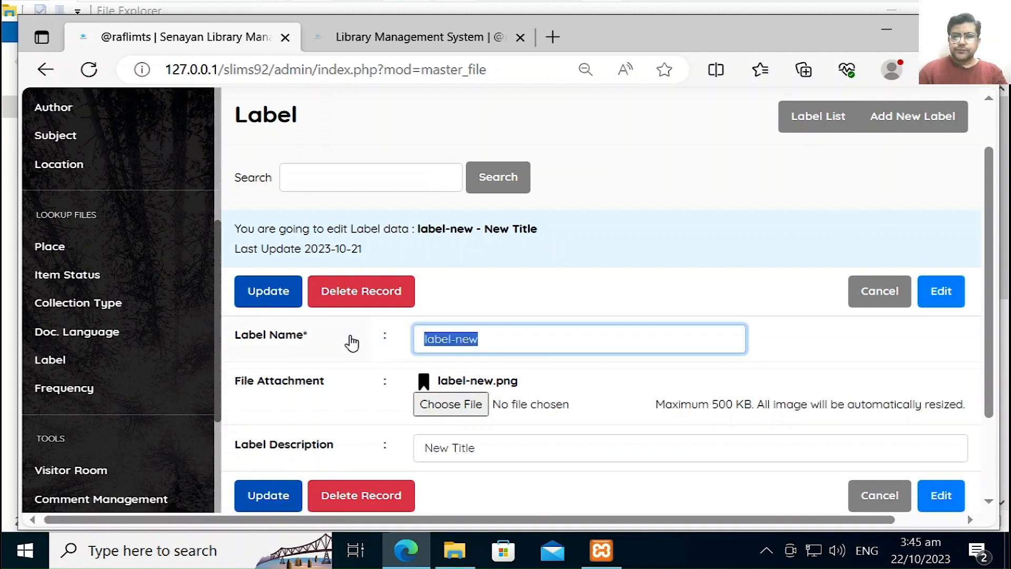
Step: Try saving new label NA described as New Arrivals, abandon the required image, then view Frequency
left_click(915, 123)
left_click(478, 283)
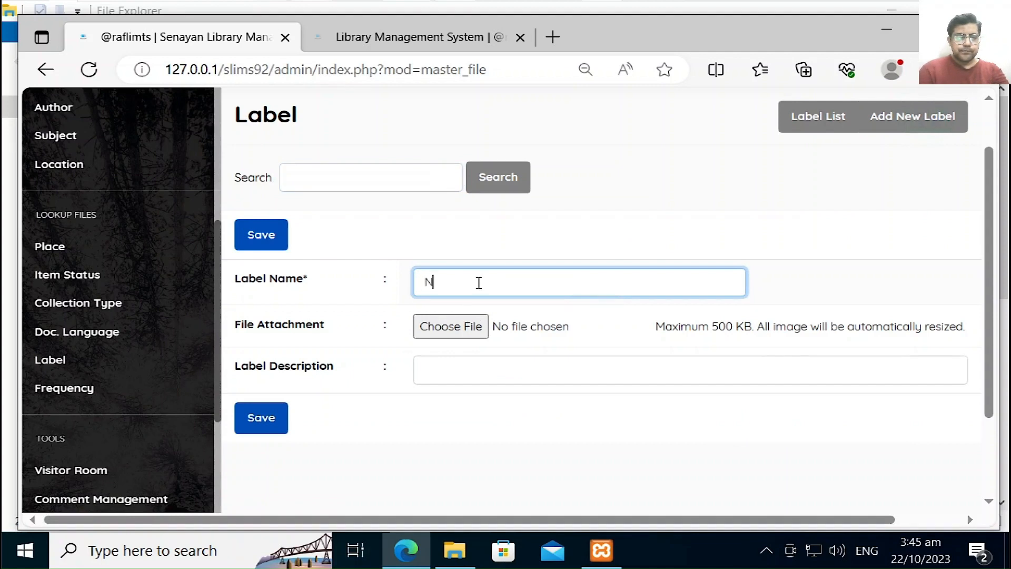
key("Tab")
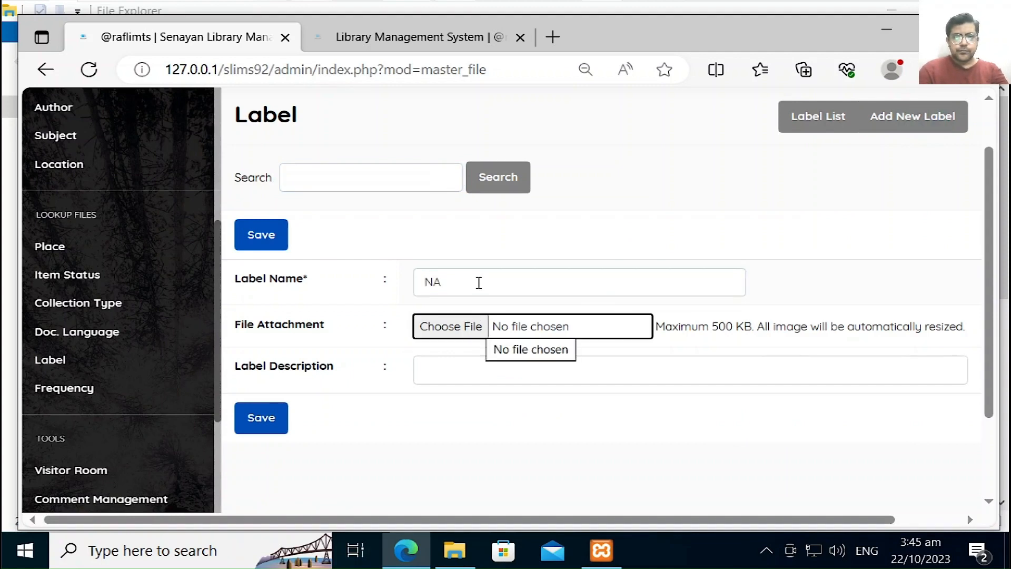
key("Tab")
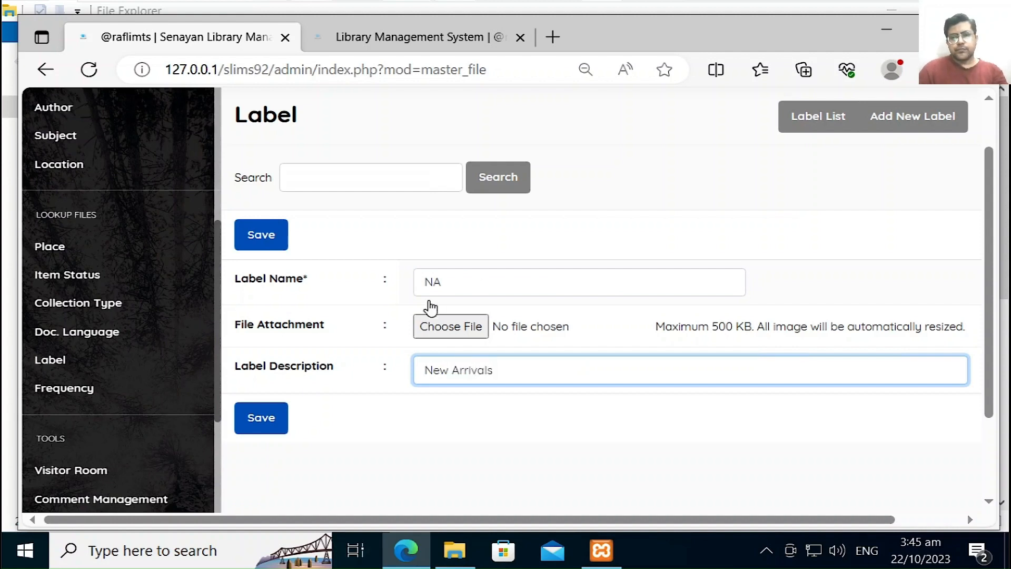
left_click(252, 425)
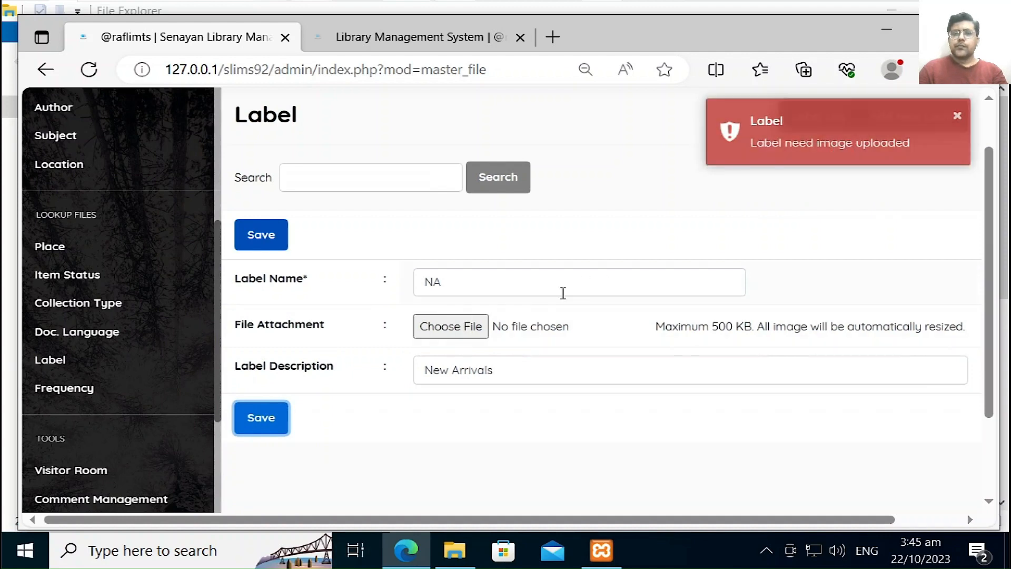
left_click(477, 327)
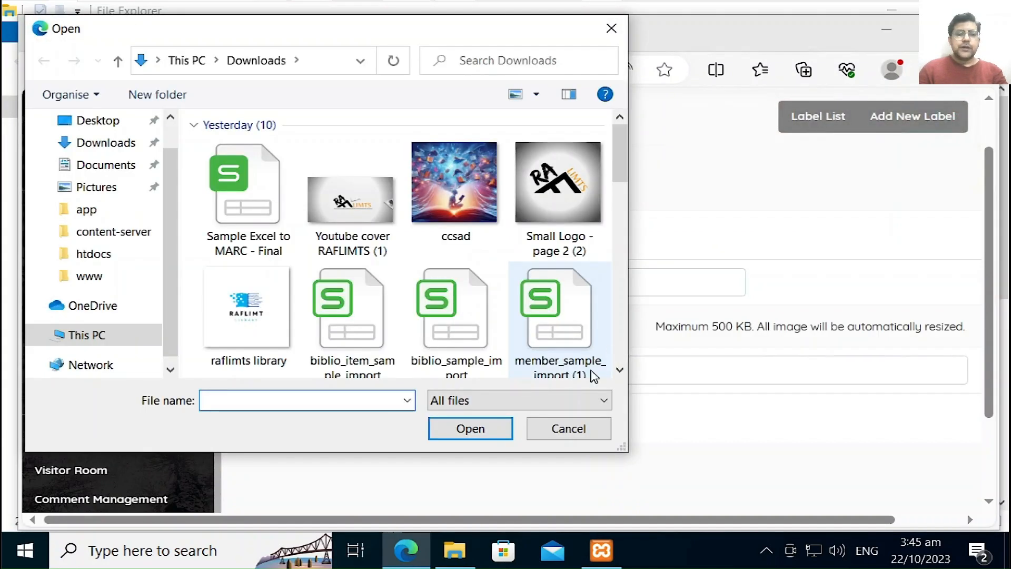
left_click(565, 431)
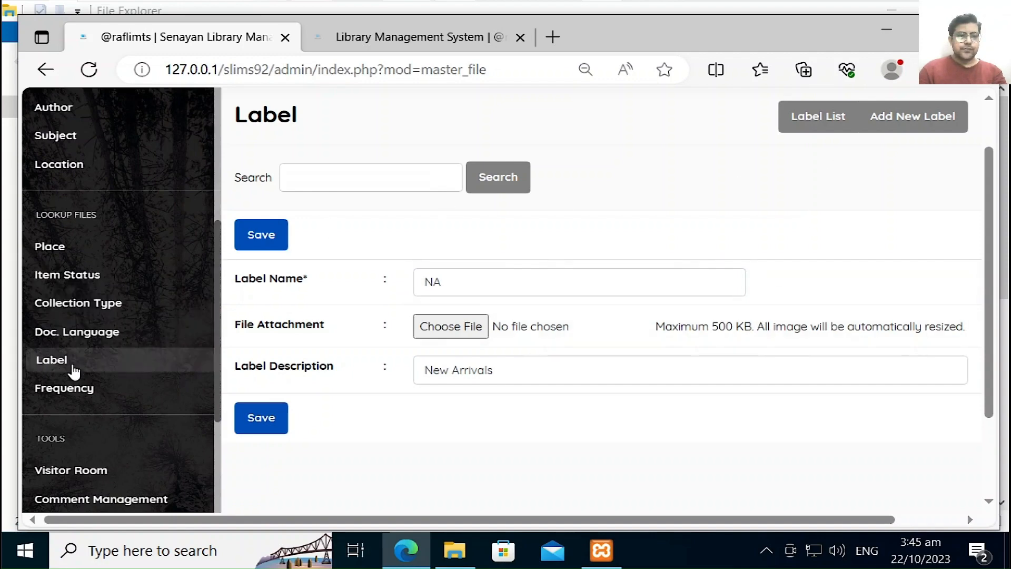
left_click(29, 394)
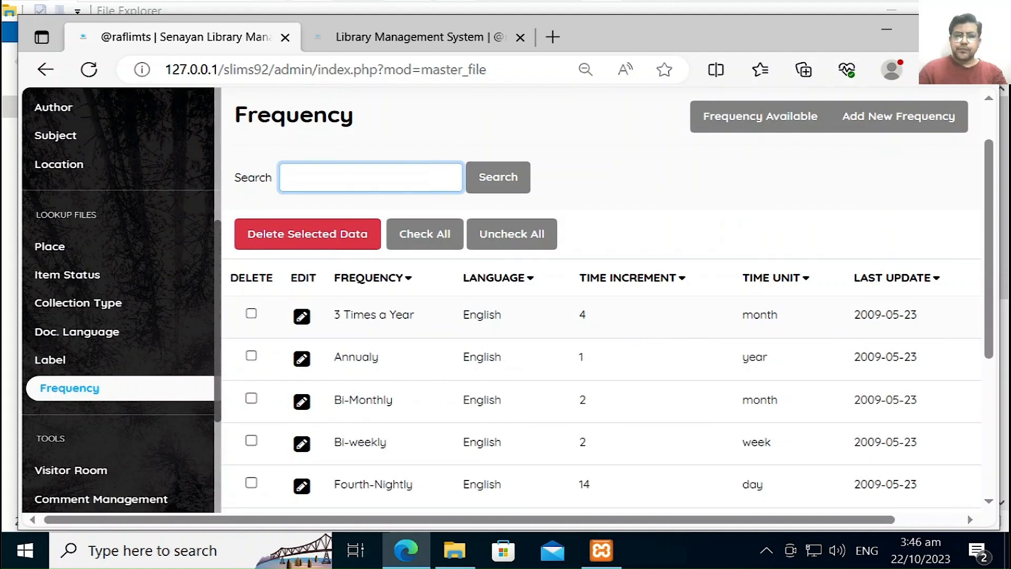
Step: Scroll through the publication frequencies, then open the empty Visitor Room tool page
left_click_drag(986, 222, 981, 349)
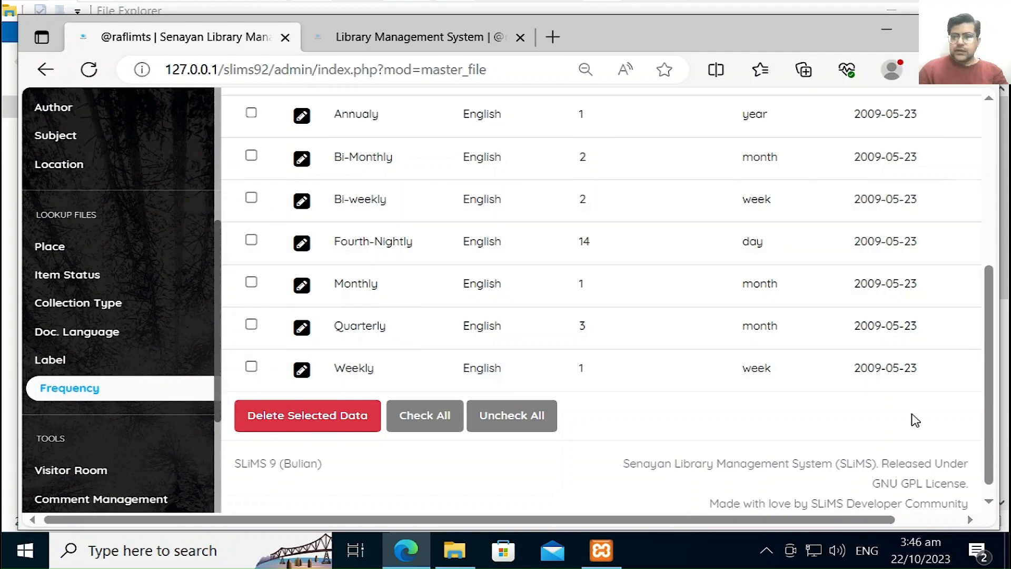
scroll(993, 332, "up", 3)
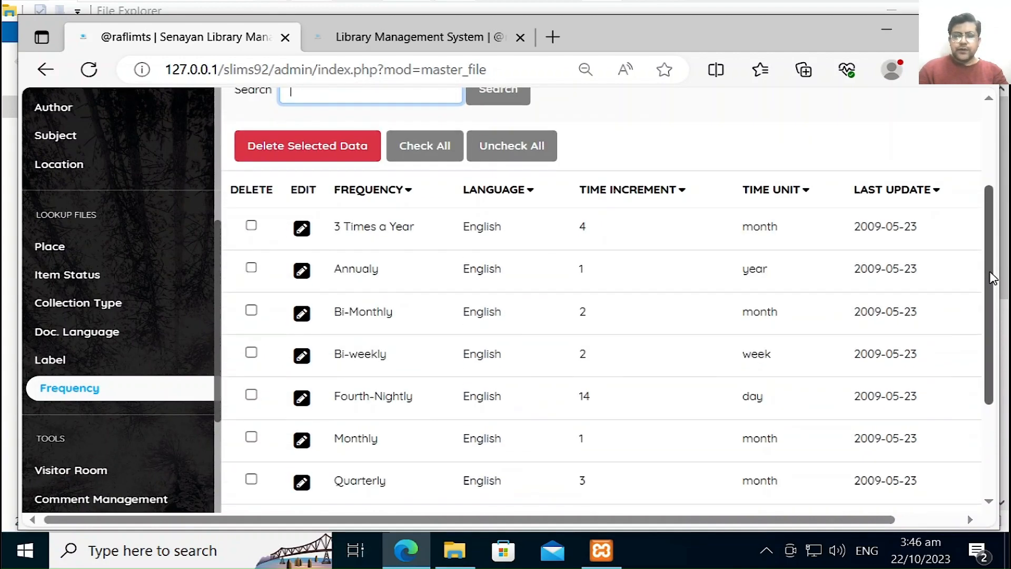
left_click_drag(993, 279, 994, 366)
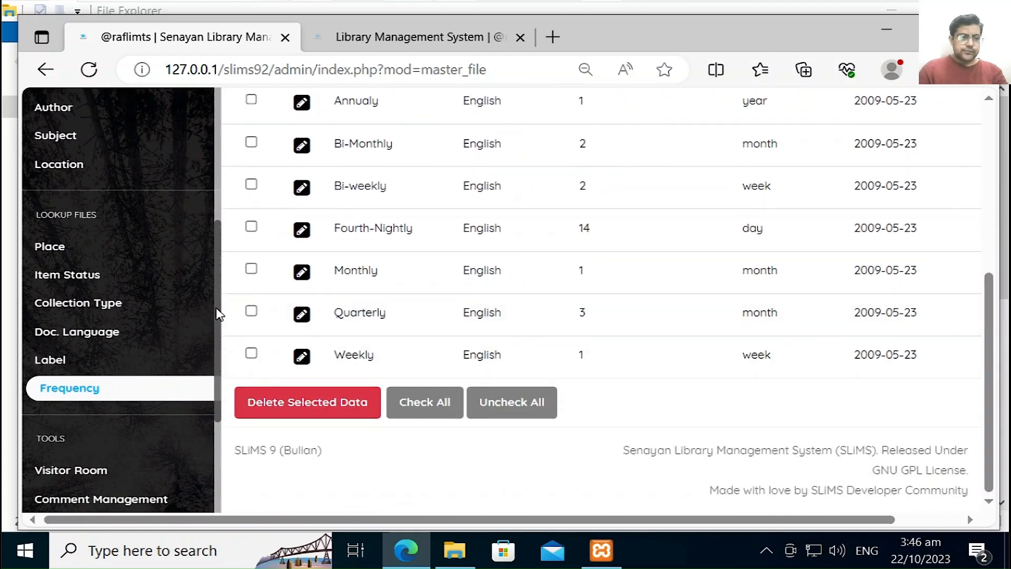
left_click_drag(219, 318, 231, 416)
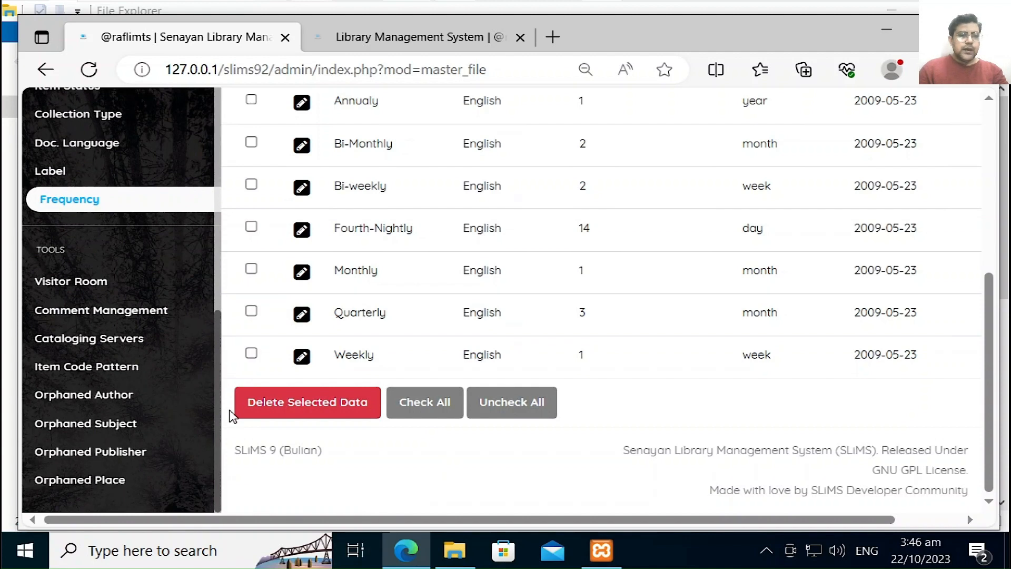
left_click(82, 283)
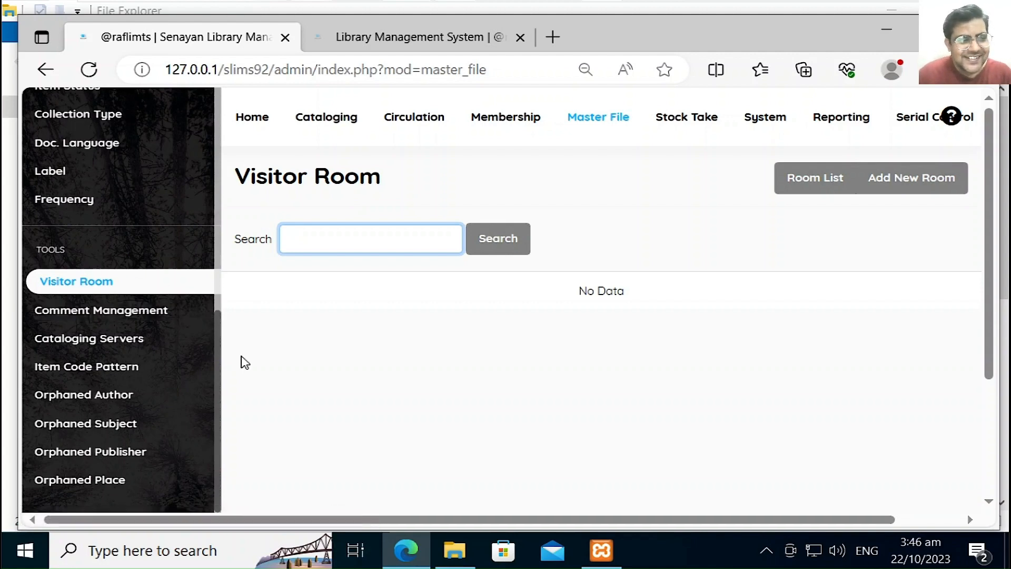
Step: Pass through the empty Comment Management list to the Copy Cataloging Server Configuration page
left_click(156, 312)
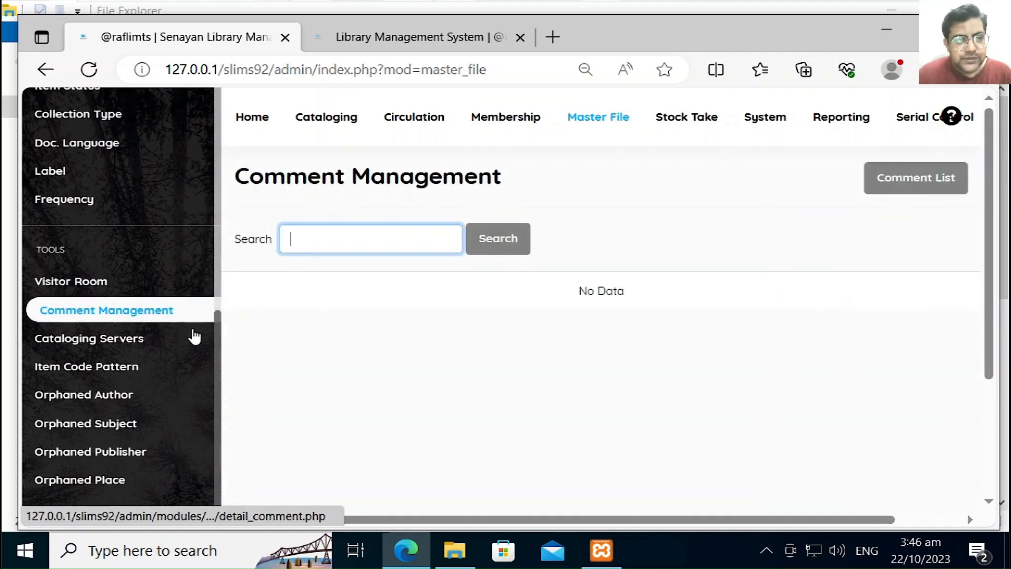
left_click(126, 351)
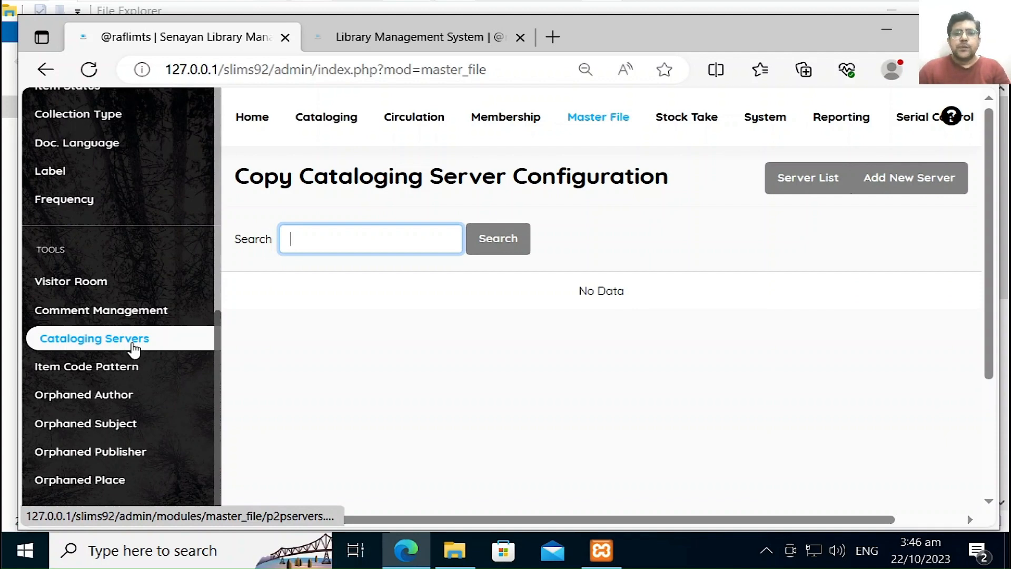
Step: Start a new cataloging server and choose z3950 server as its server type
left_click(912, 195)
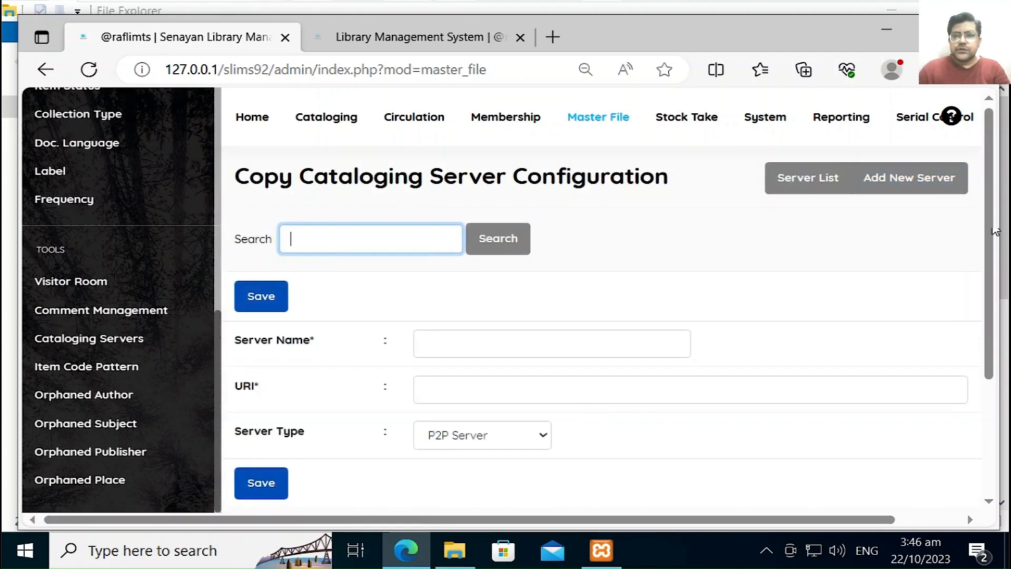
left_click_drag(985, 208, 988, 282)
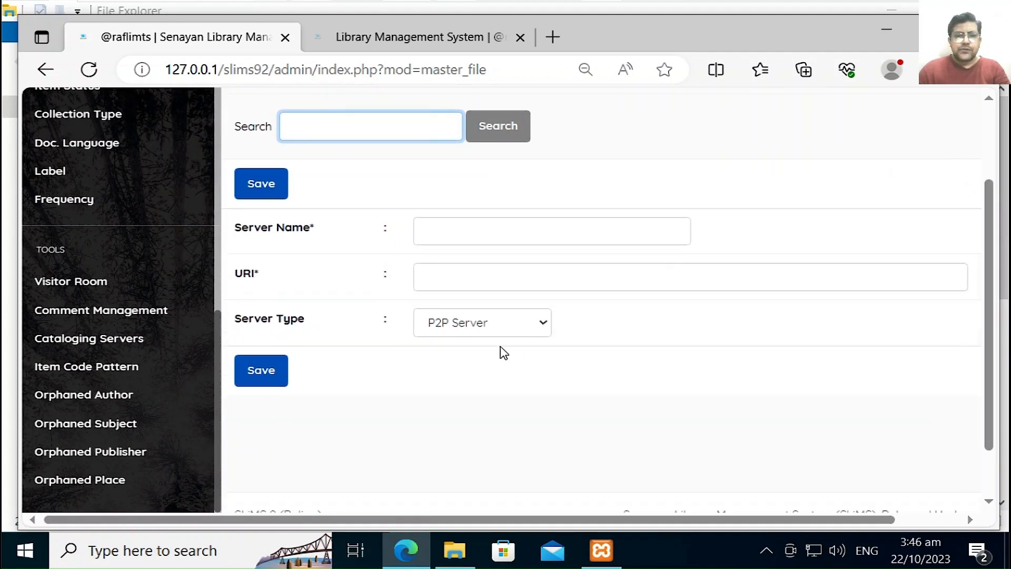
left_click(493, 335)
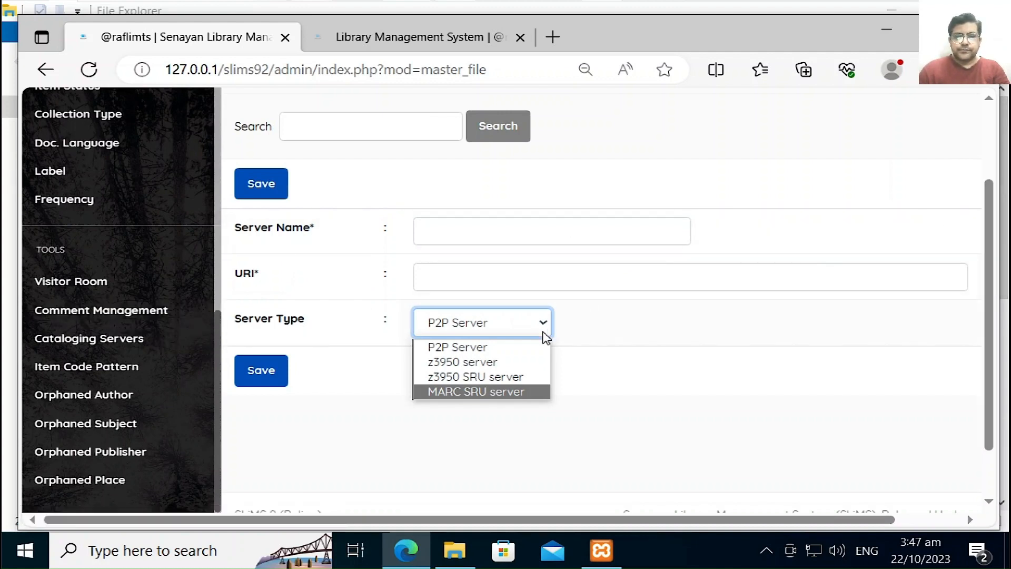
left_click(505, 363)
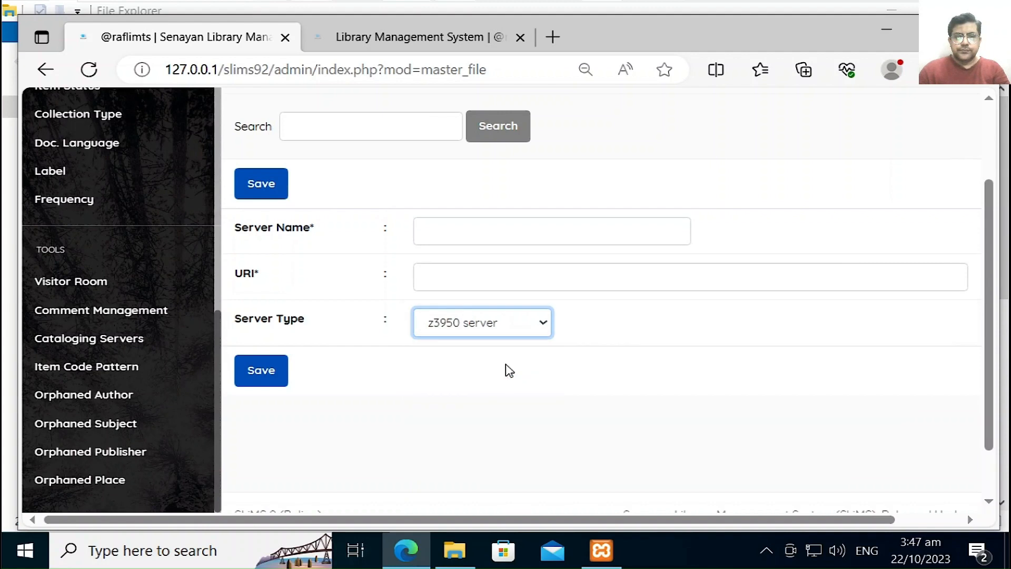
Step: Go to the Item Code Pattern page under Tools
left_click_drag(986, 229, 984, 171)
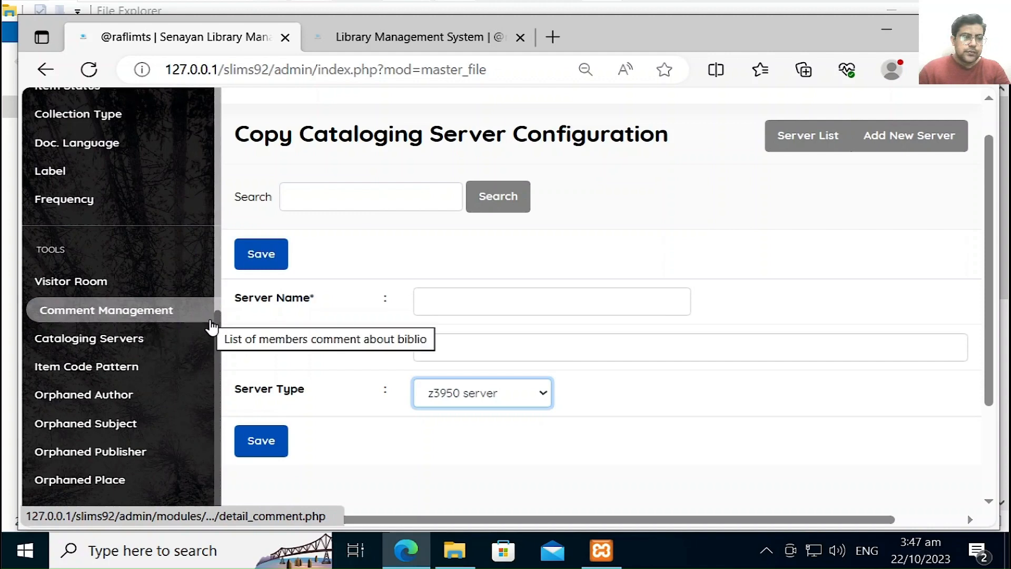
mouse_move(216, 326)
left_mouse_down()
mouse_move(216, 228)
mouse_move(236, 322)
left_mouse_up()
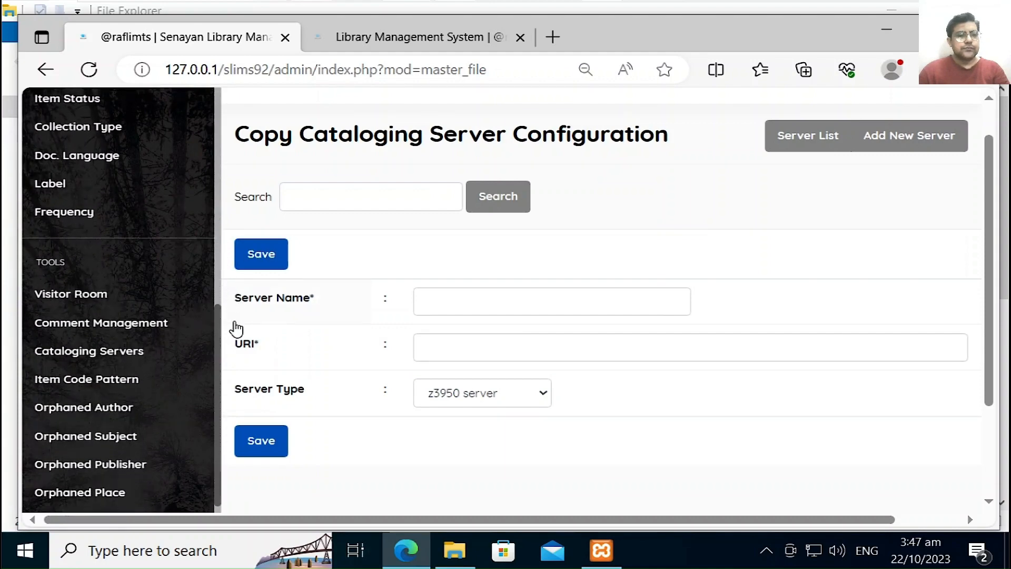
left_click(120, 390)
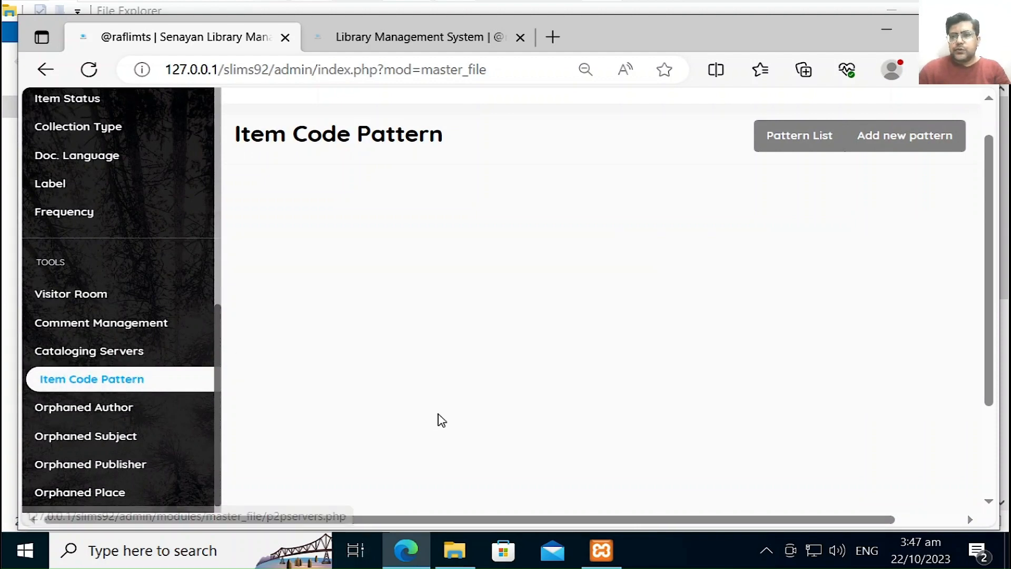
Step: Add a pattern replacing prefix P with RL, deleting suffix S, with serial length 6, and save
left_click(895, 138)
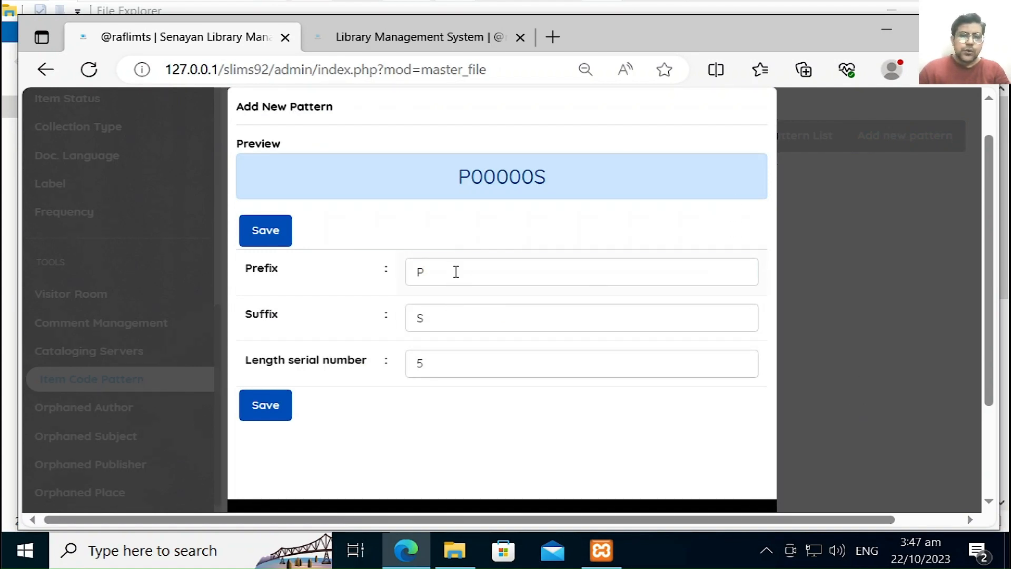
left_click(456, 272)
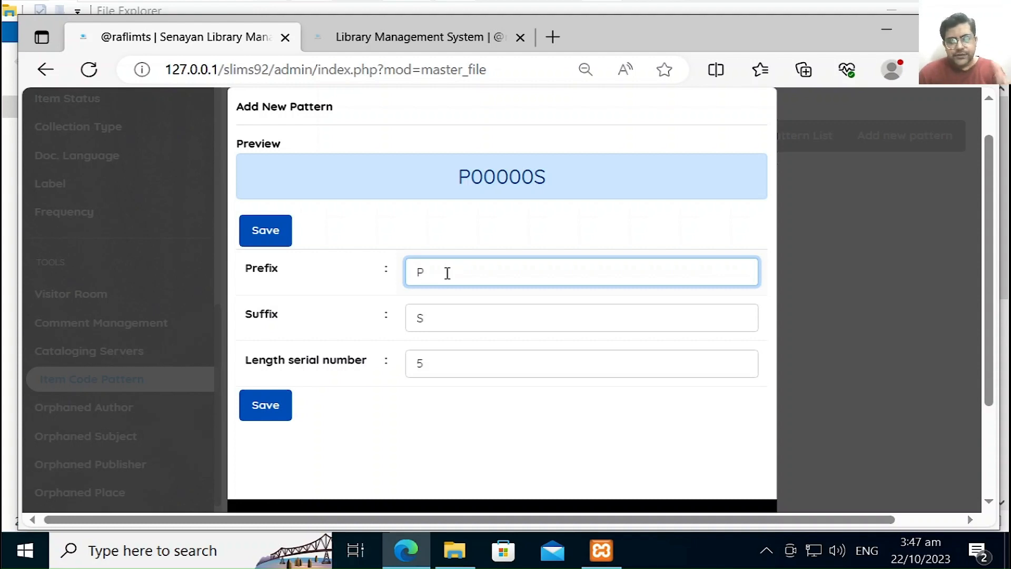
key("BackSpace")
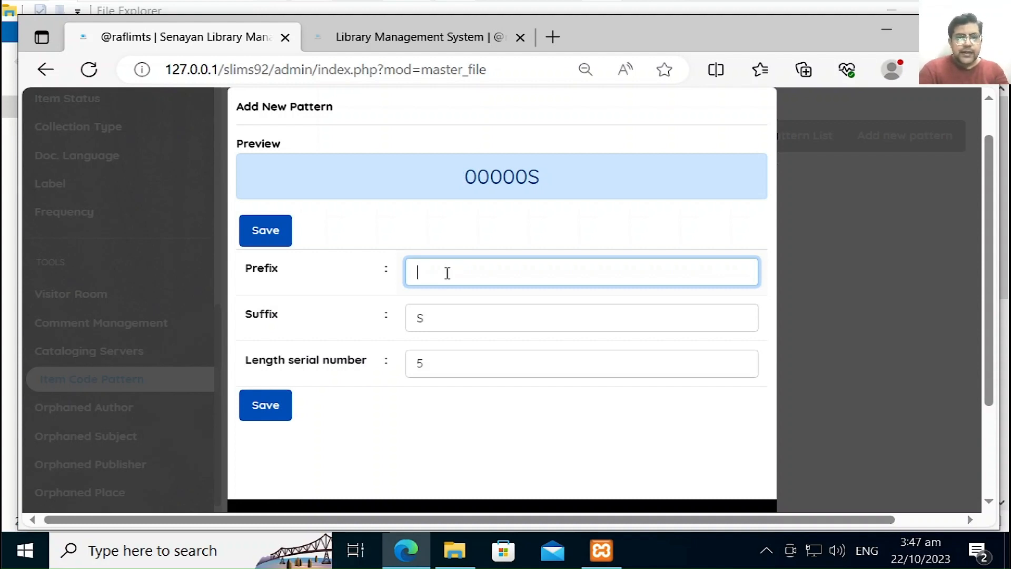
type("RL")
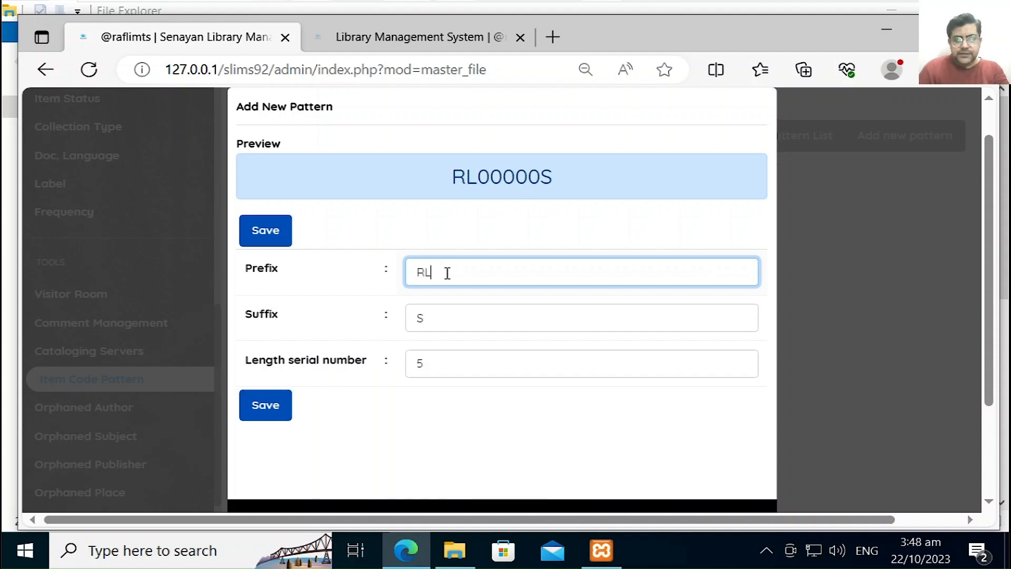
left_click(435, 321)
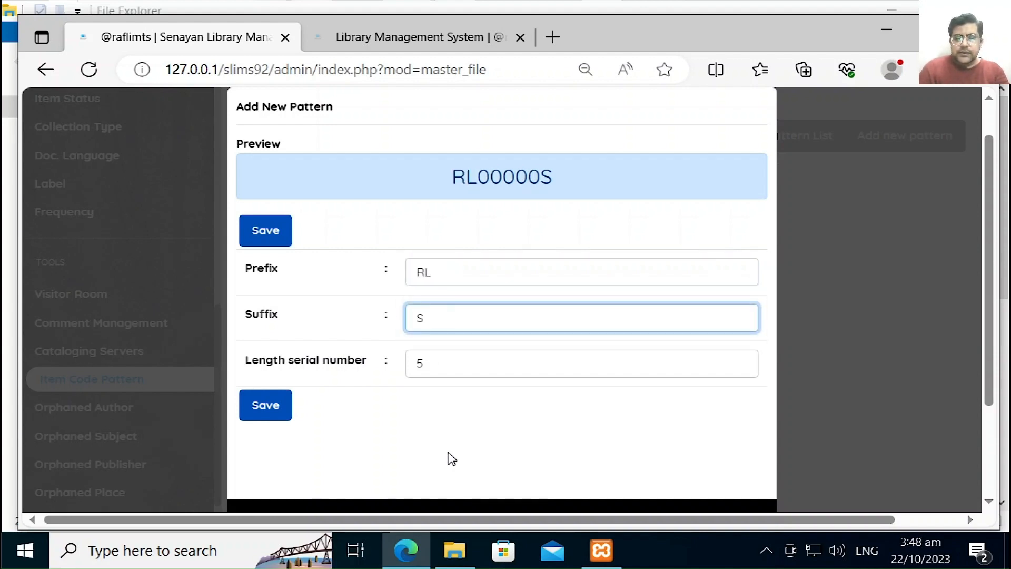
key("BackSpace")
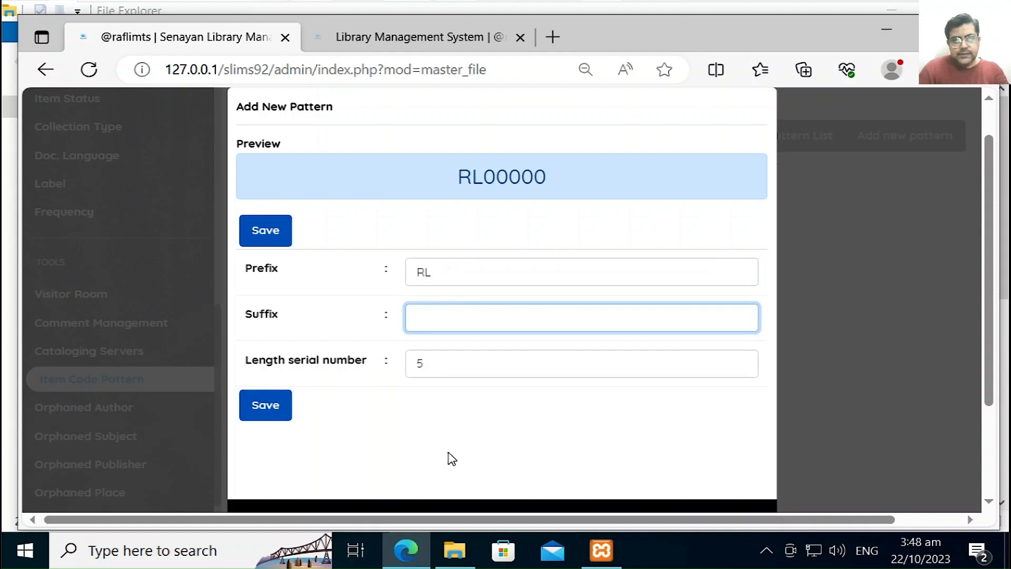
left_click(455, 361)
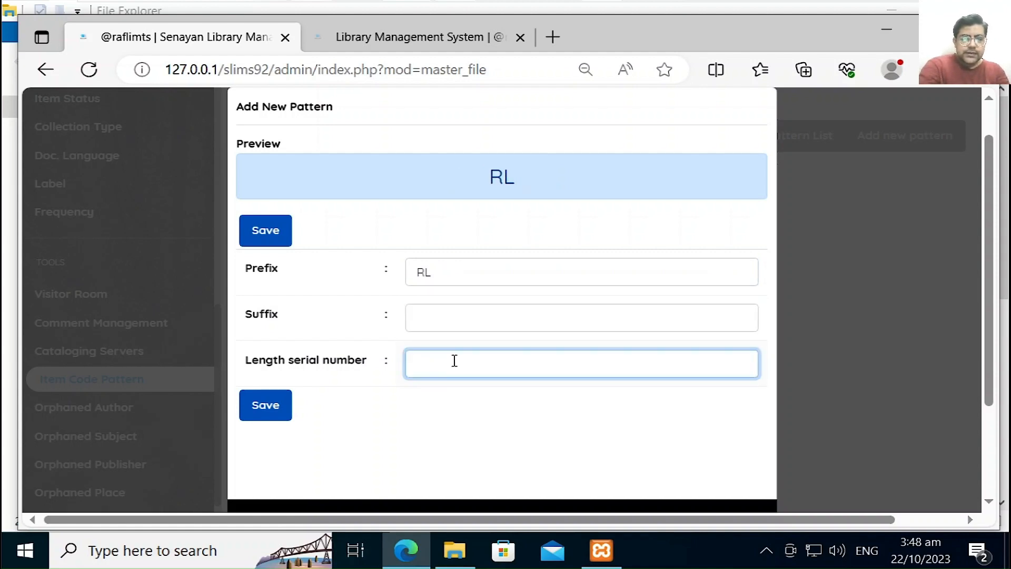
type("6")
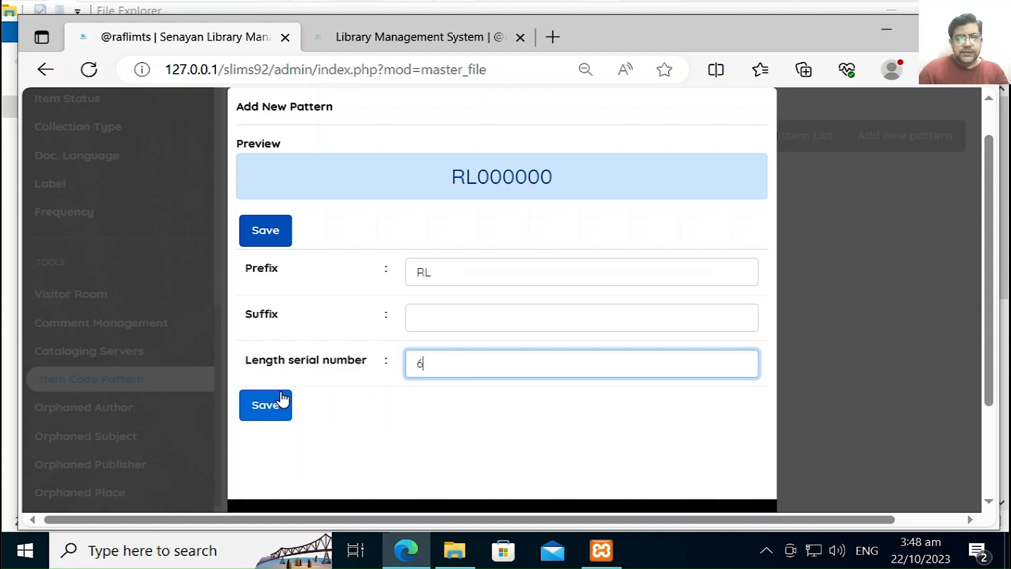
left_click(852, 203)
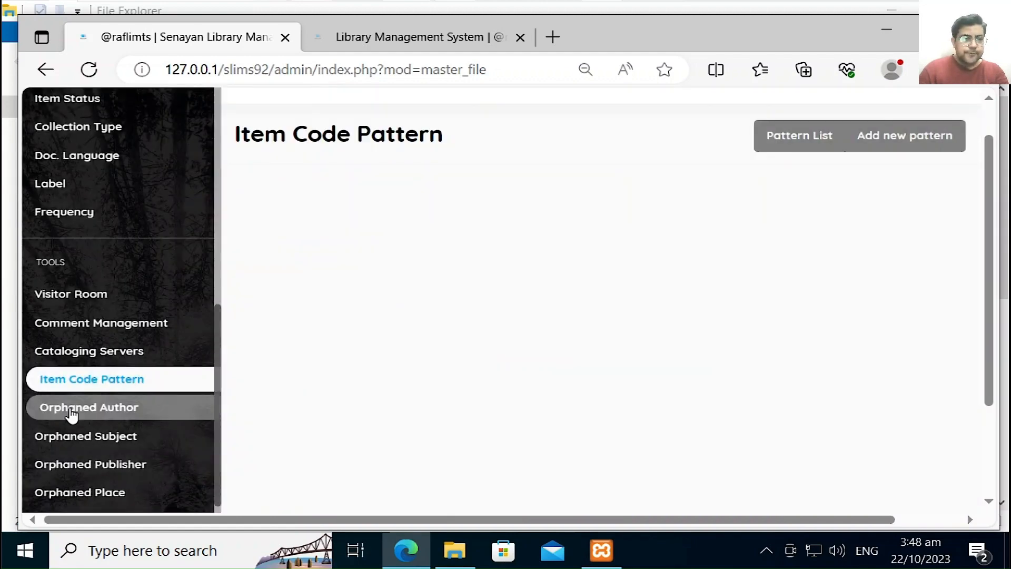
Step: Check the Orphaned Author, Subject and Publisher lists, ending on the empty Orphaned Place list
left_click(70, 412)
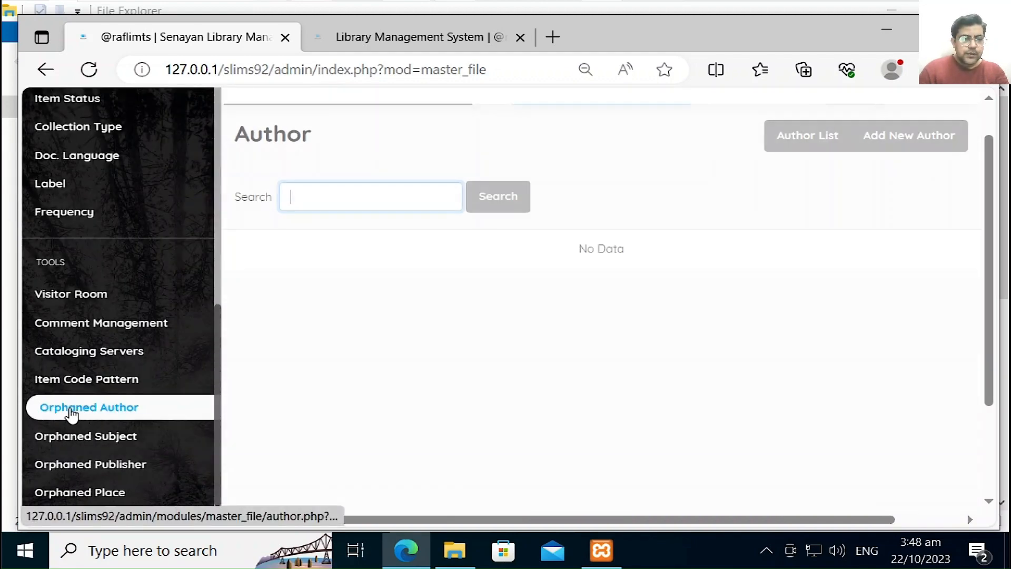
left_click(141, 436)
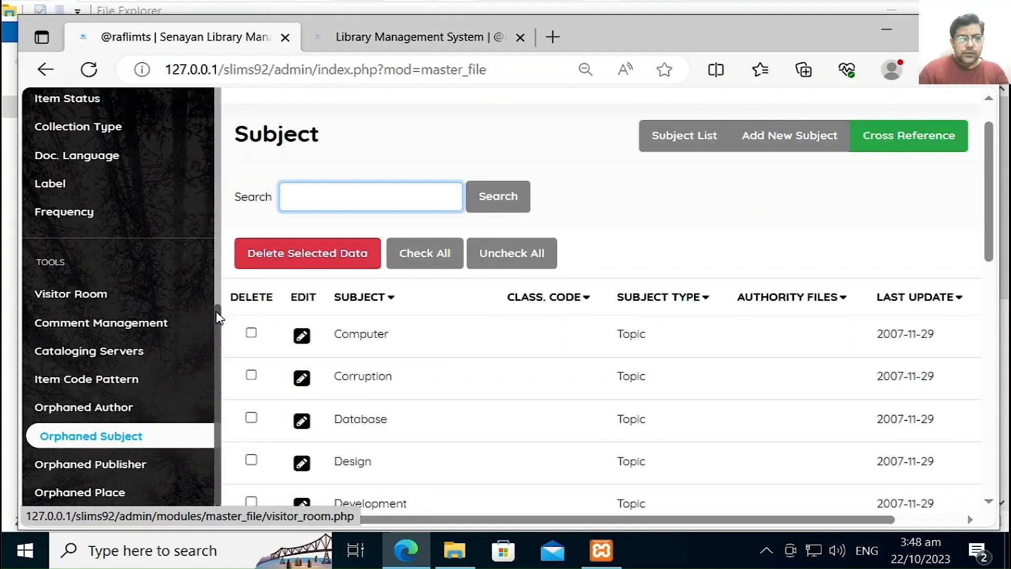
left_click_drag(215, 318, 224, 355)
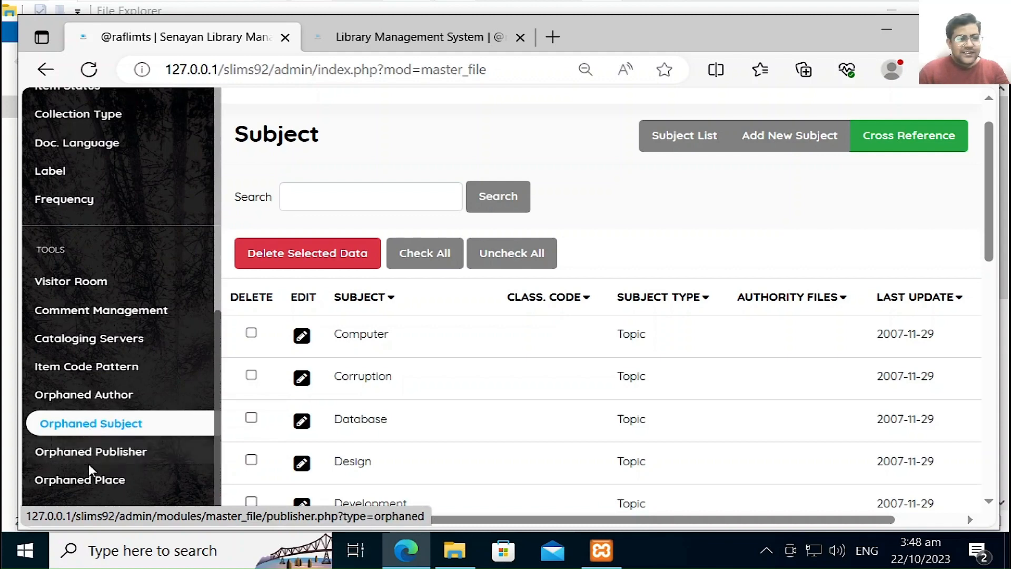
left_click(129, 458)
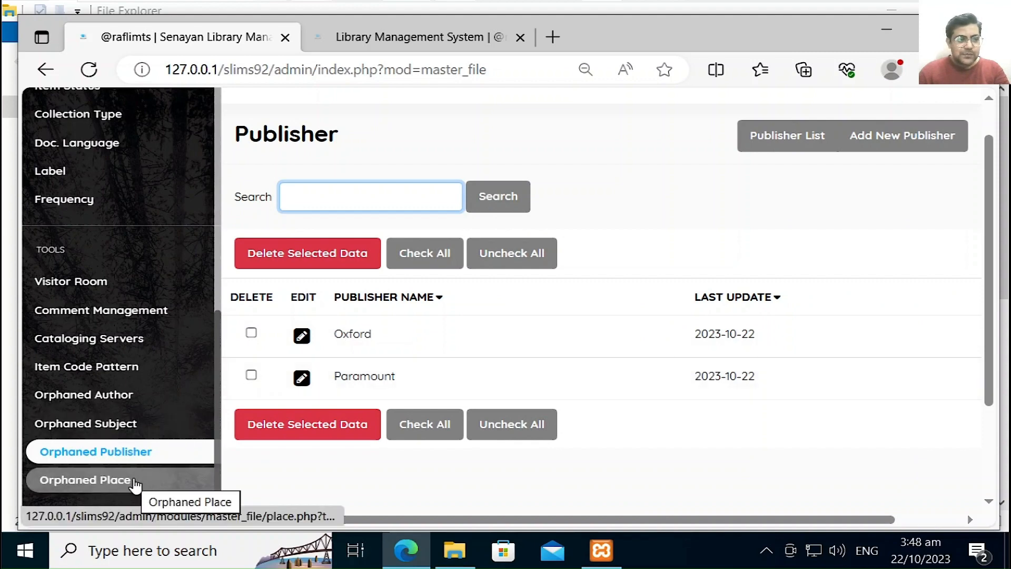
left_click(131, 422)
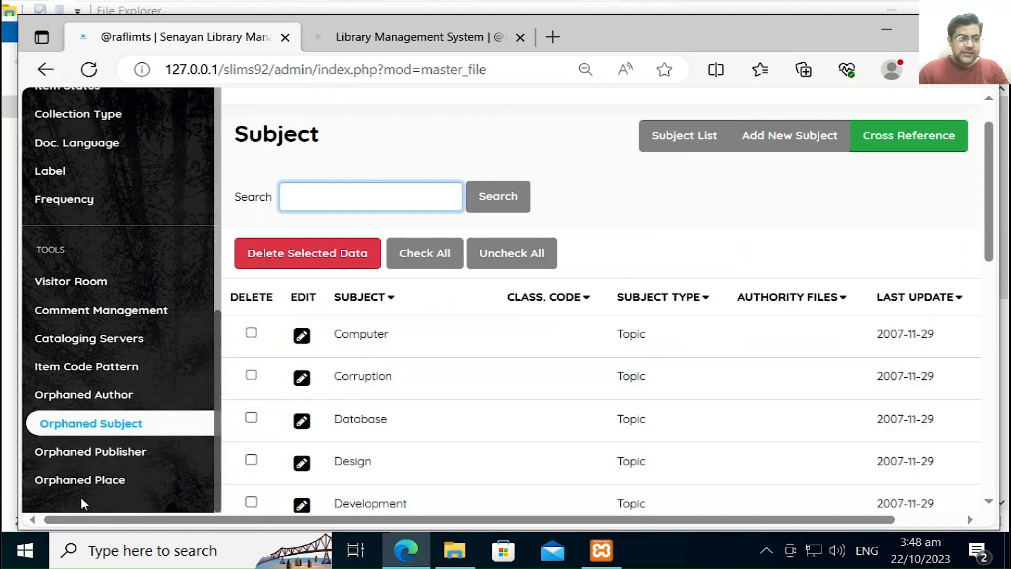
left_click(84, 480)
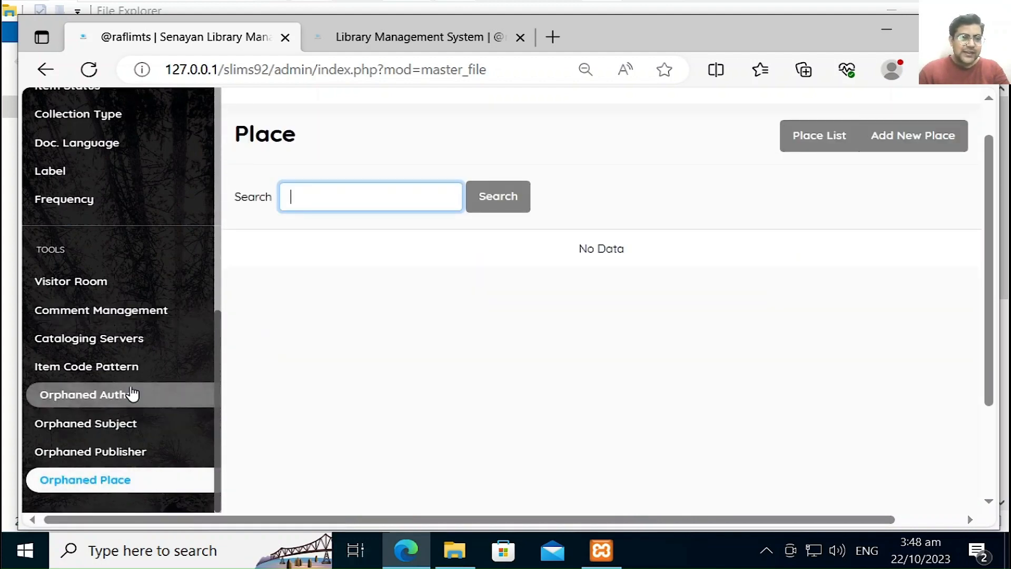
left_click_drag(219, 339, 232, 106)
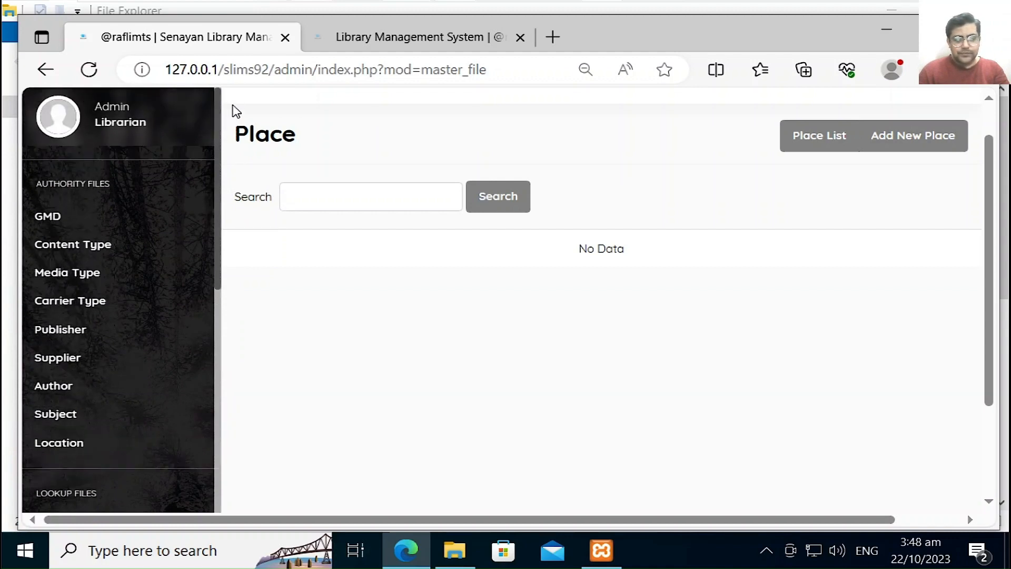
Step: Browse the Subject and Label lists, then show the Doc. Language list: English, Indonesia, Urdu
left_click(78, 412)
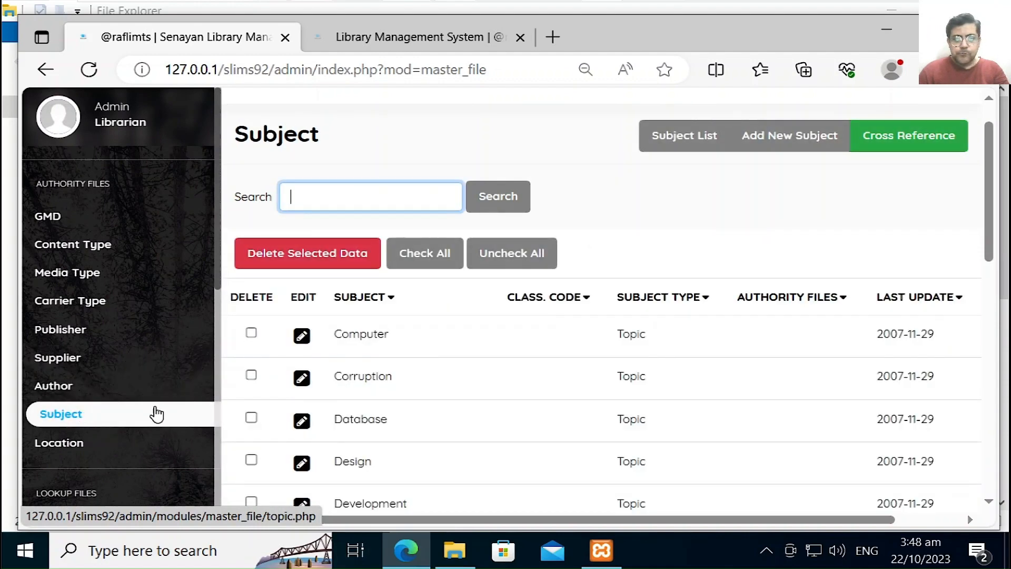
left_click(216, 444)
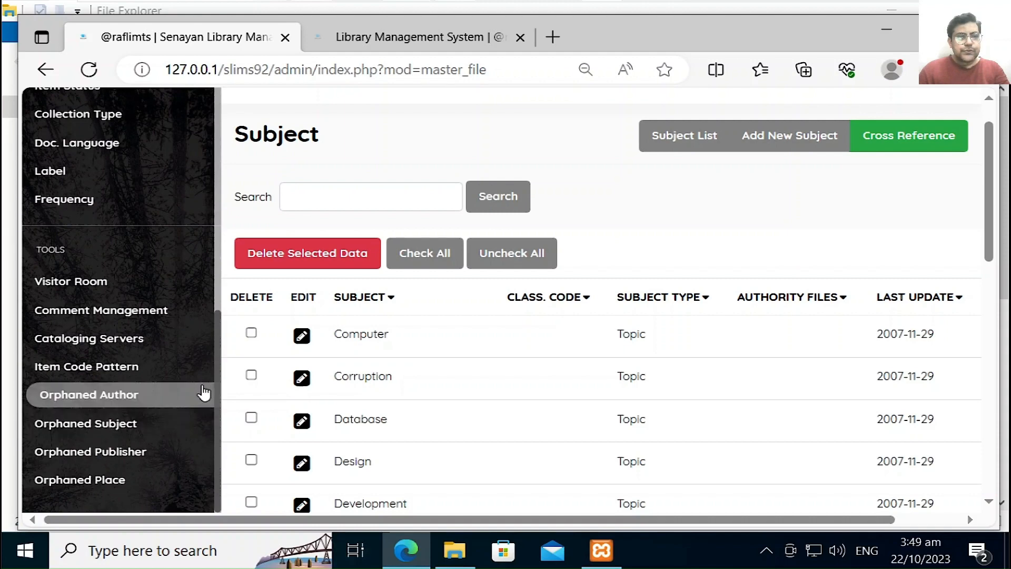
left_click_drag(216, 337, 218, 300)
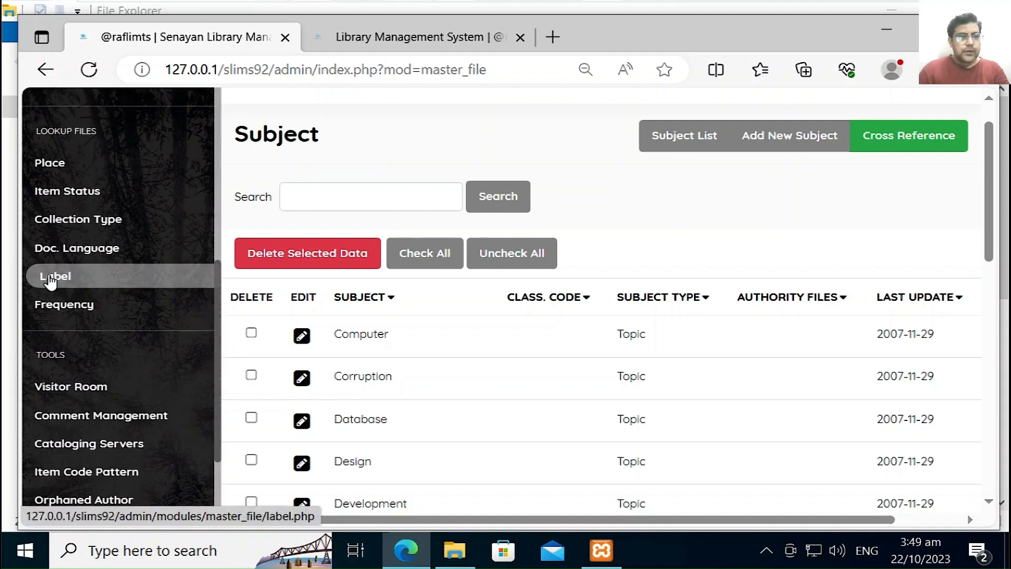
left_click(50, 276)
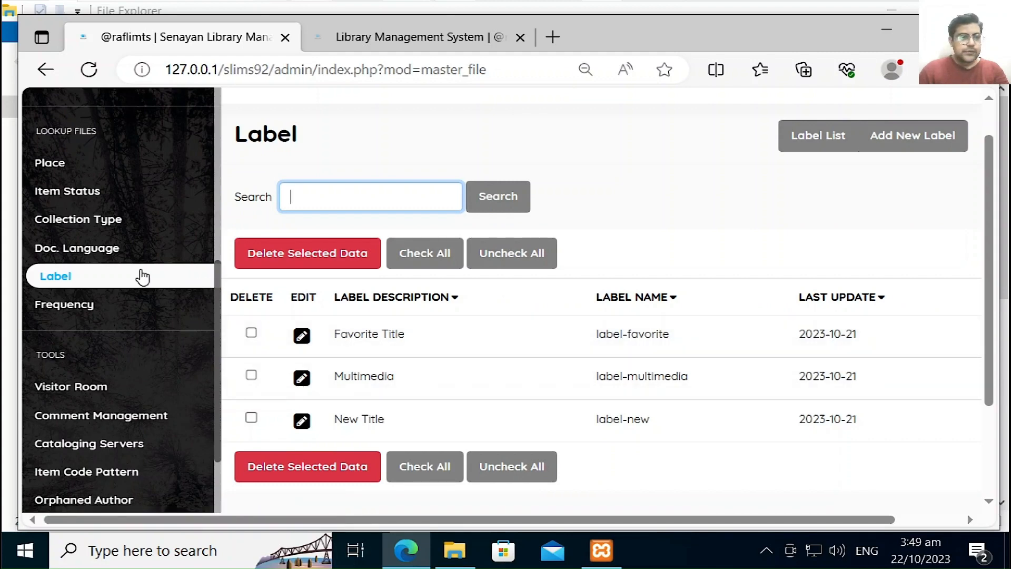
left_click(116, 252)
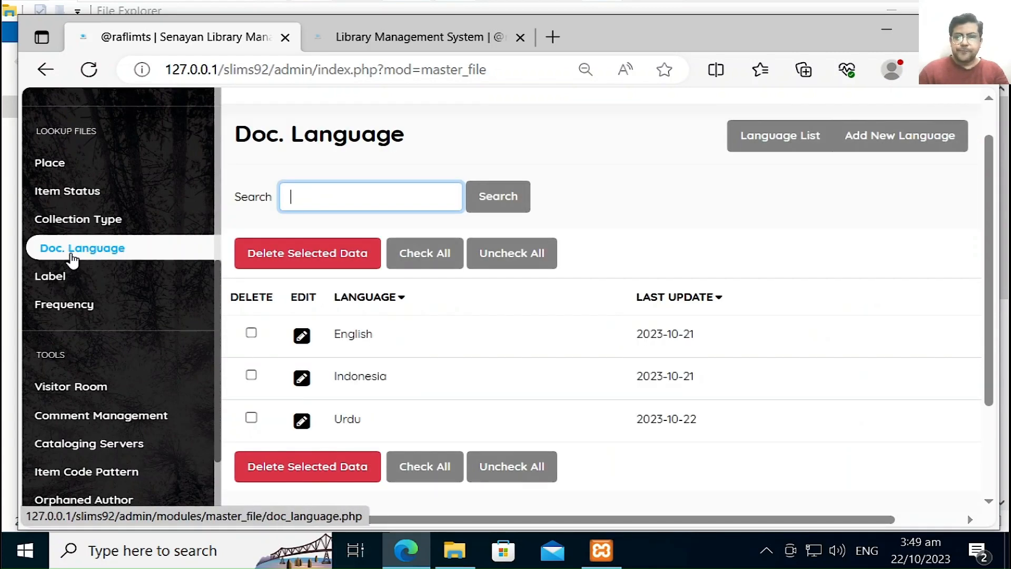
scroll(72, 259, "up", 5)
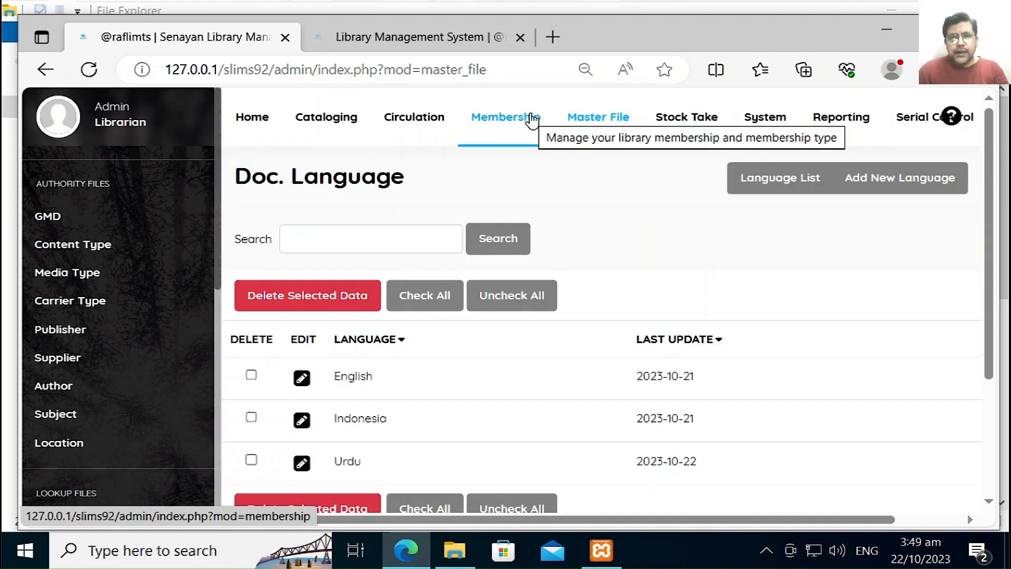